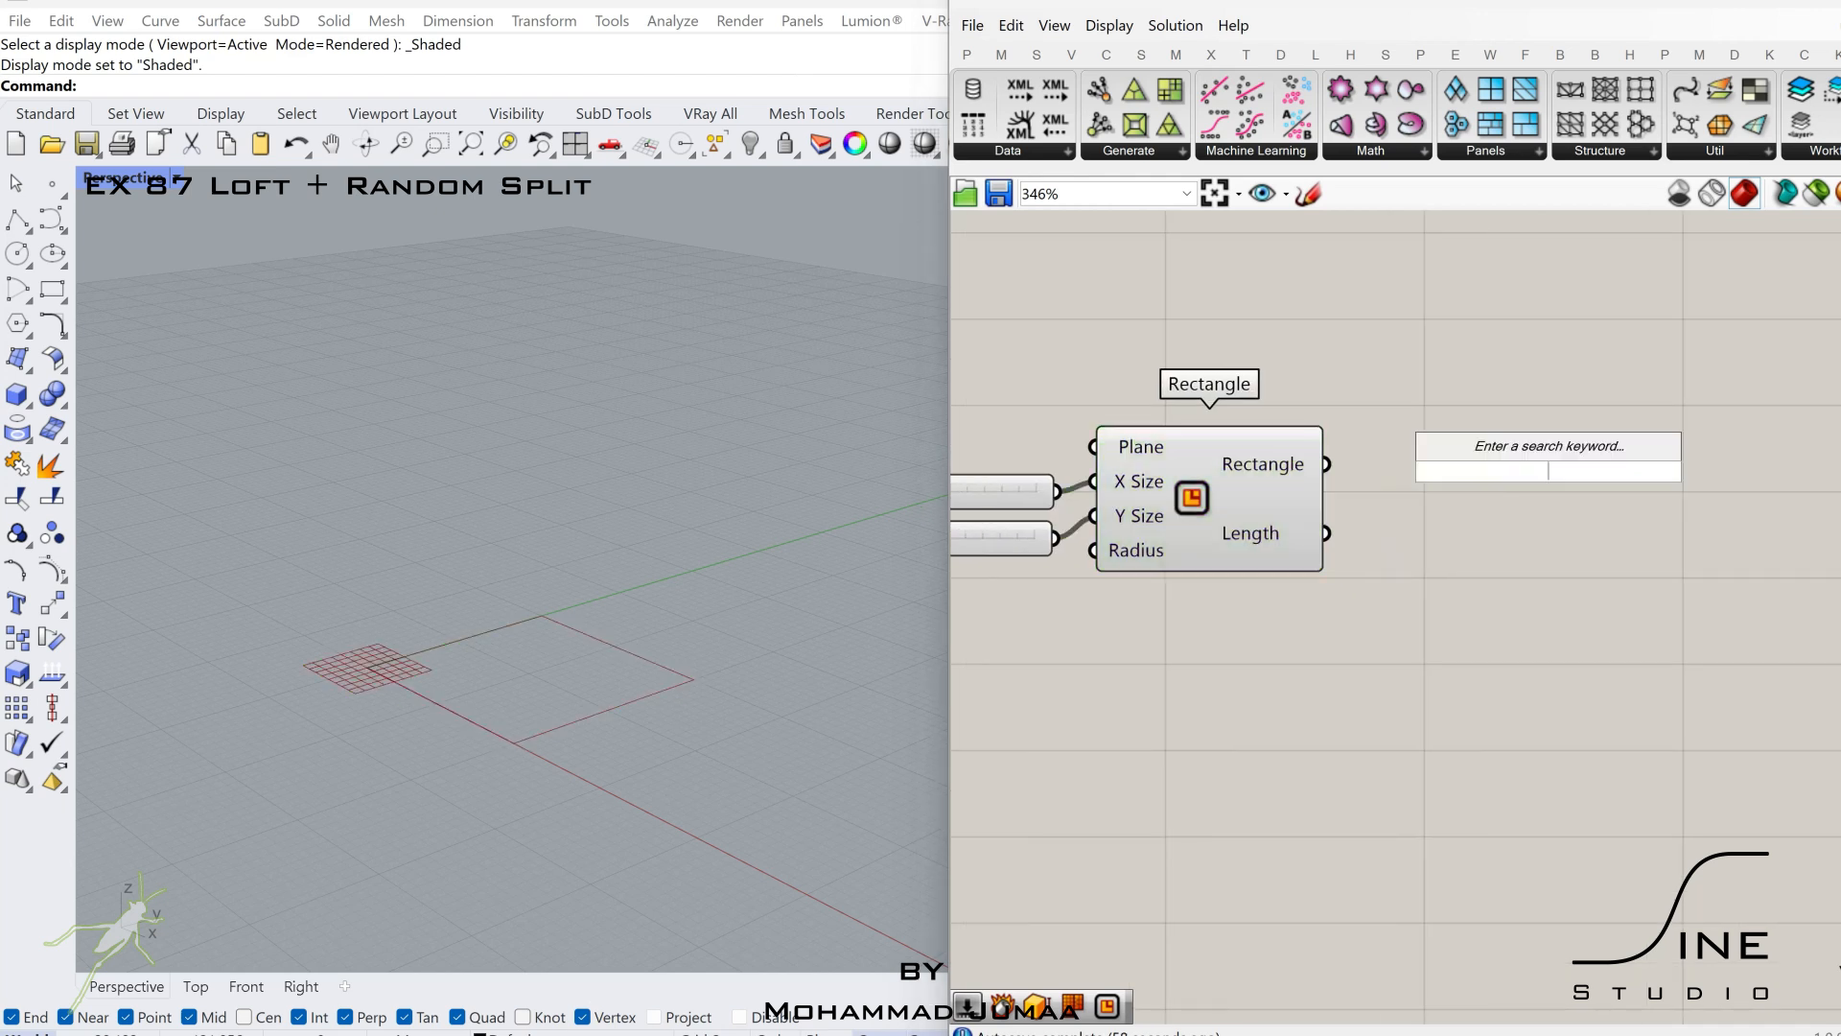
Add a Fillet component to the right of Rectangle and feed the rectangle into its Curve input.
type("fil")
left_click(1500, 382)
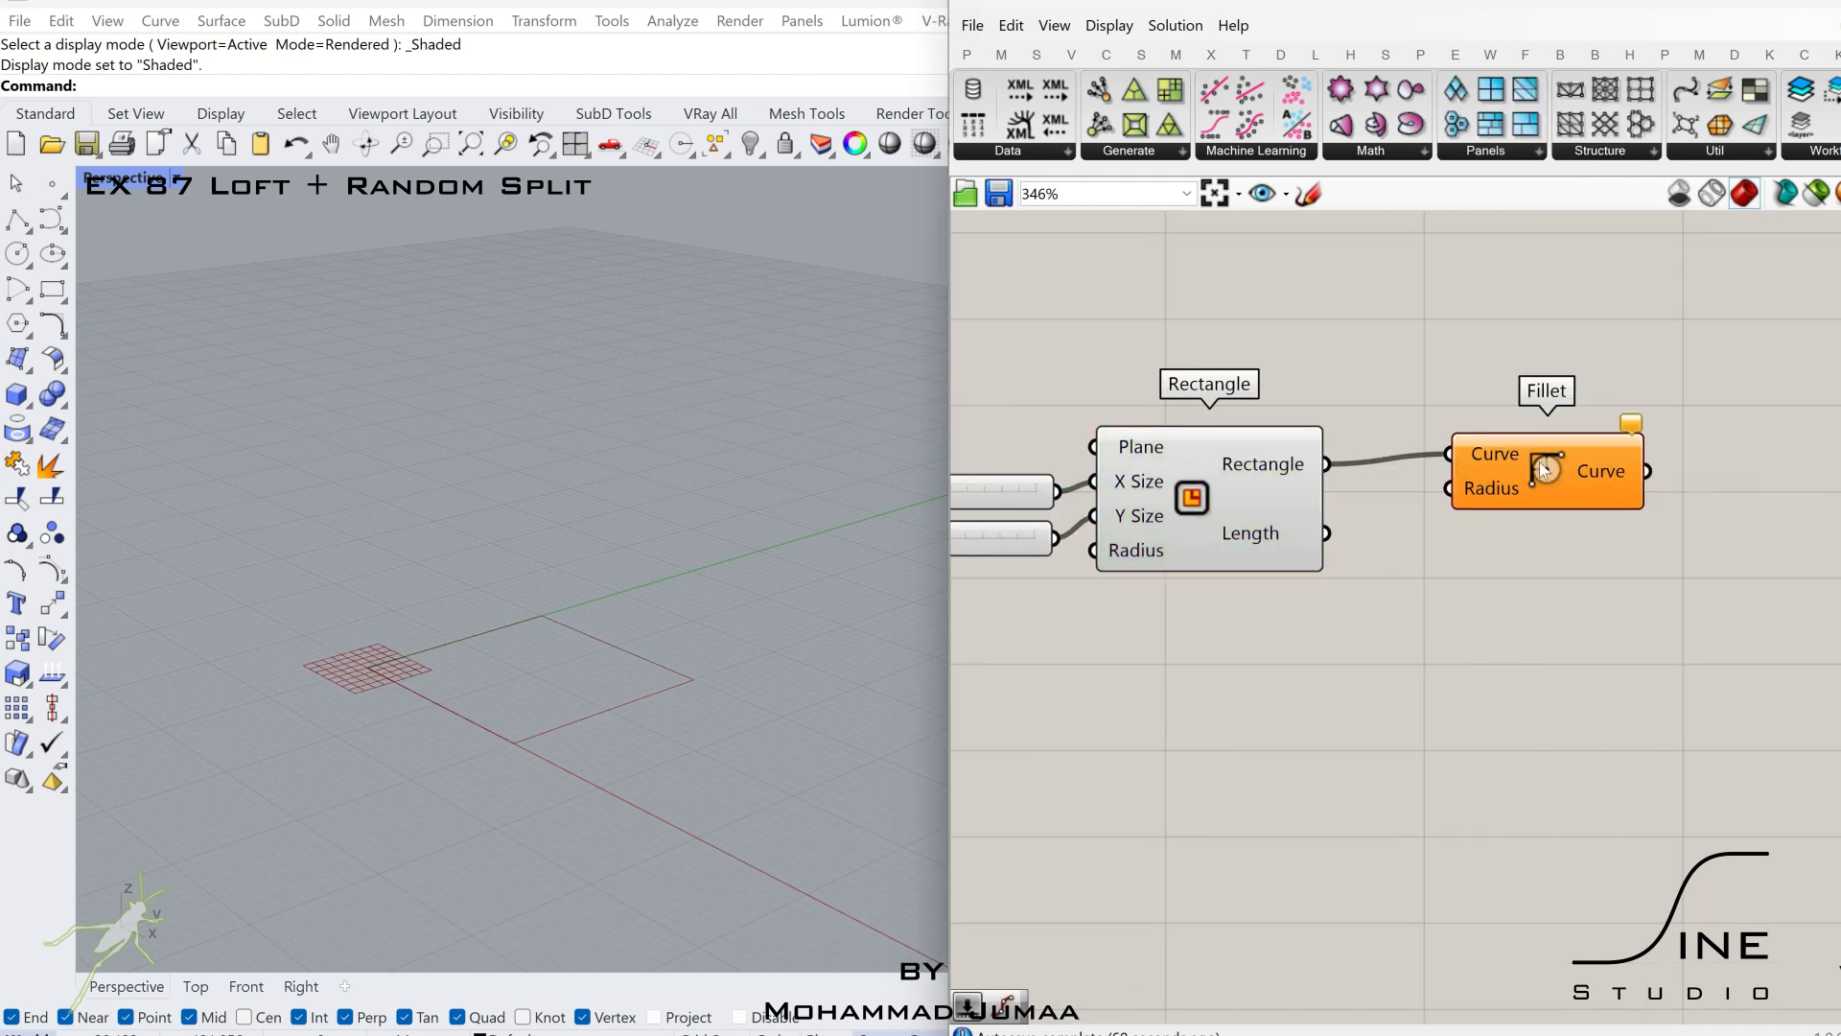
left_click_drag(1544, 470, 1756, 480)
Add a number slider set to 1.80 and wire it to the Fillet radius.
double_click(1565, 624)
type("1.80")
key("Return")
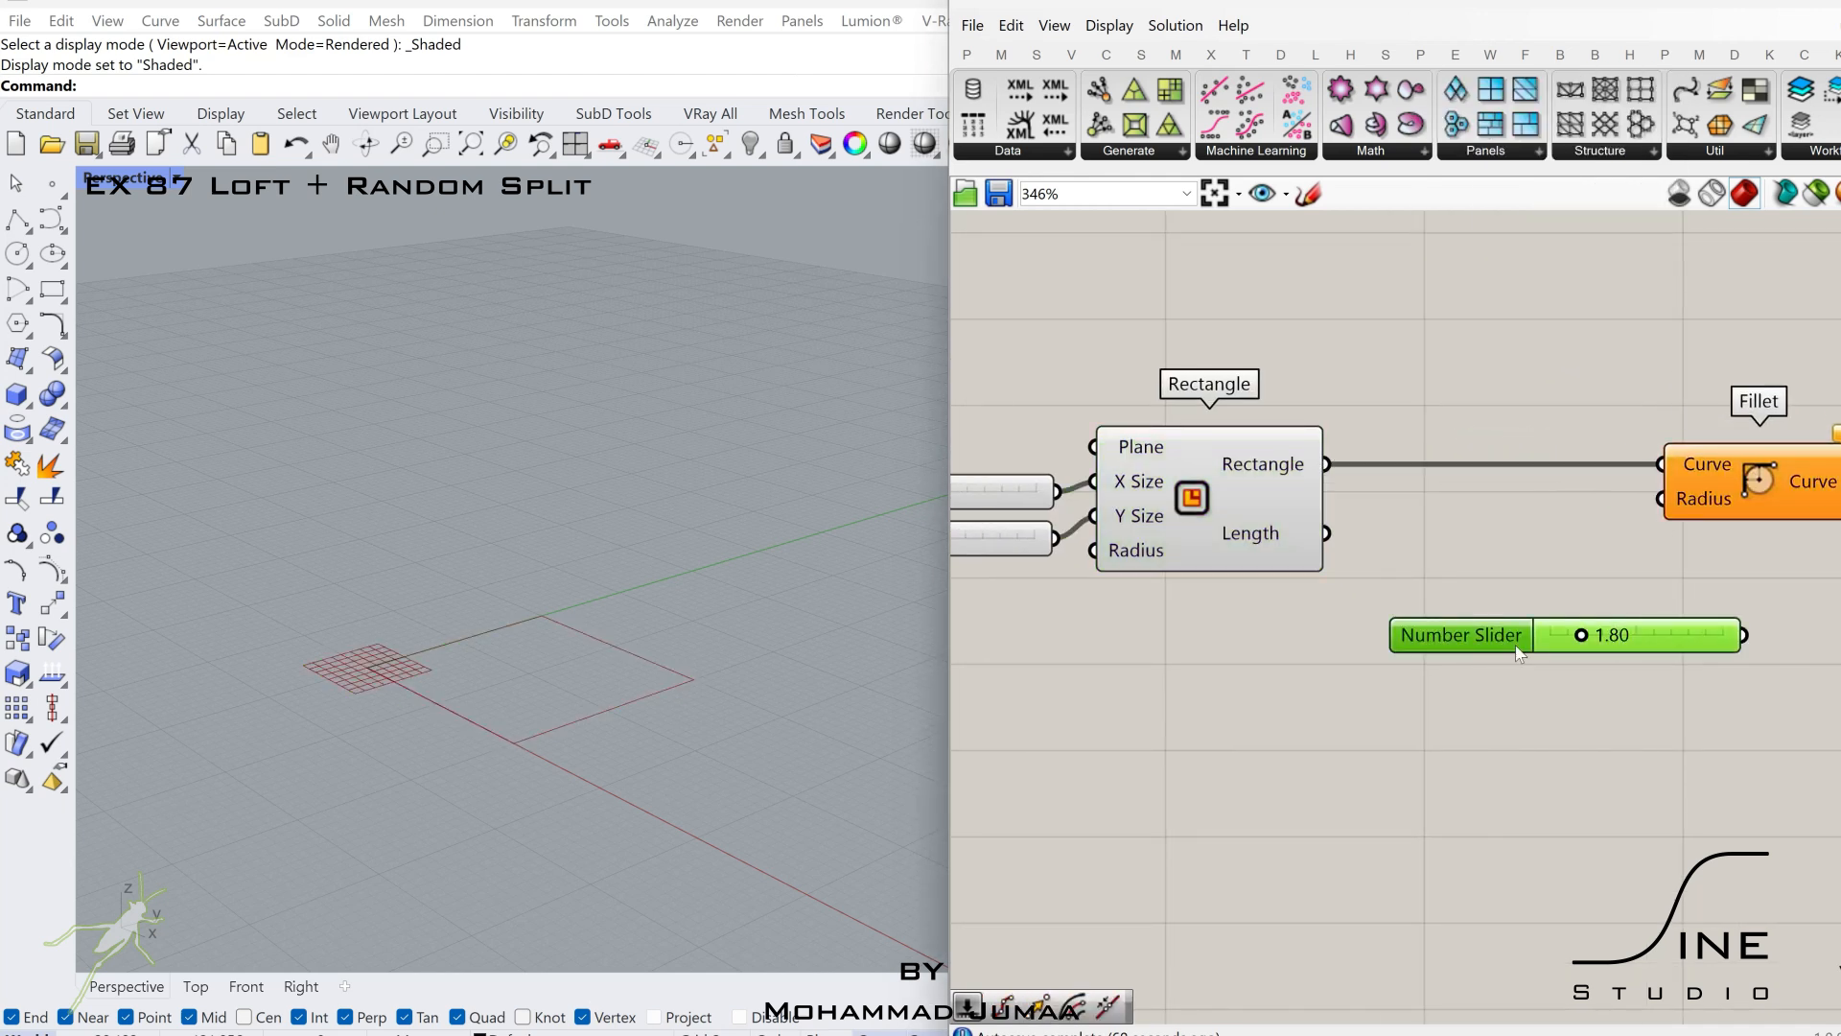
left_click_drag(1518, 641, 1314, 663)
left_click_drag(1661, 498, 1541, 657)
Hide the preview of the Rectangle component.
left_click(1258, 515)
middle_click(1257, 514)
left_click(1335, 433)
Add an Offset Curve component and feed the filleted curve into its Curve input.
right_click_drag(1471, 576, 1155, 562)
left_click(1439, 480)
right_click_drag(1588, 533, 1452, 530)
double_click(1568, 518)
type("of")
left_click(1507, 331)
left_click_drag(1403, 470, 1451, 432)
left_click_drag(1531, 470, 1716, 505)
Add a number slider set to 2.5 and wire it to the Offset Curve distance.
double_click(1409, 669)
type("2.5")
key("Return")
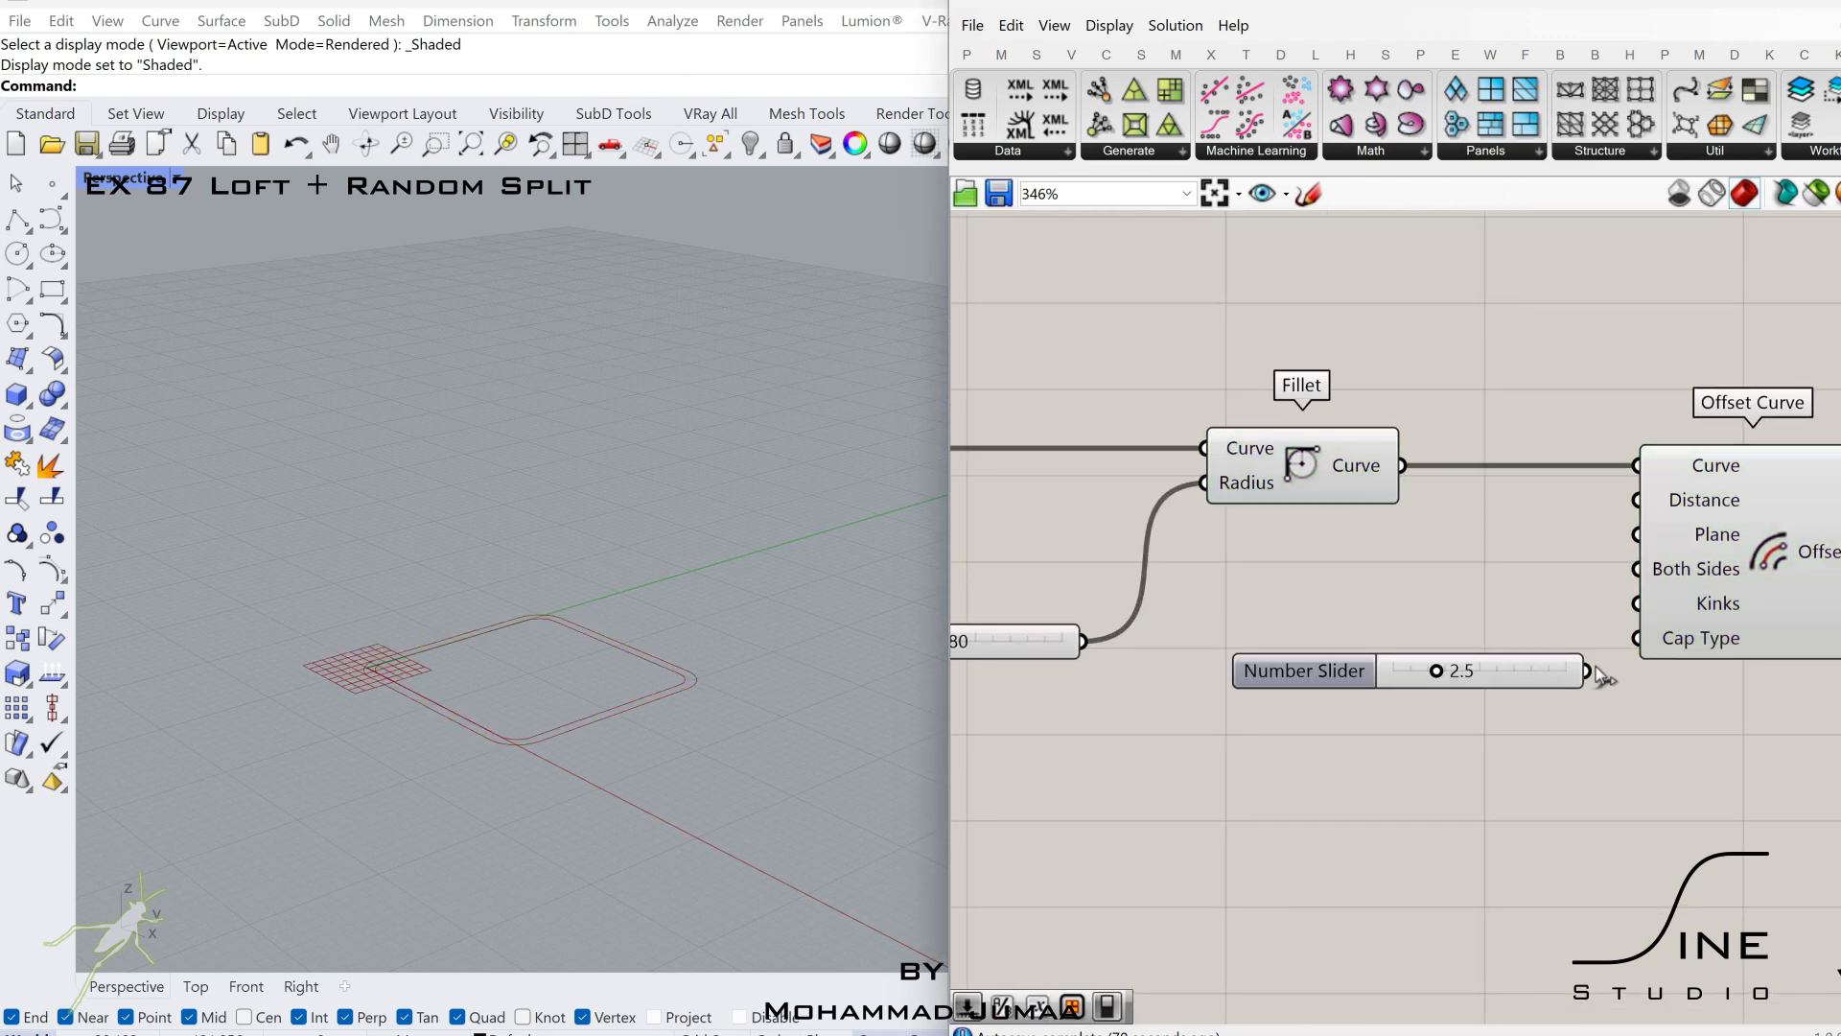
left_click(1713, 513)
right_click_drag(1713, 518, 1268, 605)
Add a Move component to the right of Offset Curve.
scroll(1525, 571, "down", 3)
left_click_drag(1268, 604, 1401, 605)
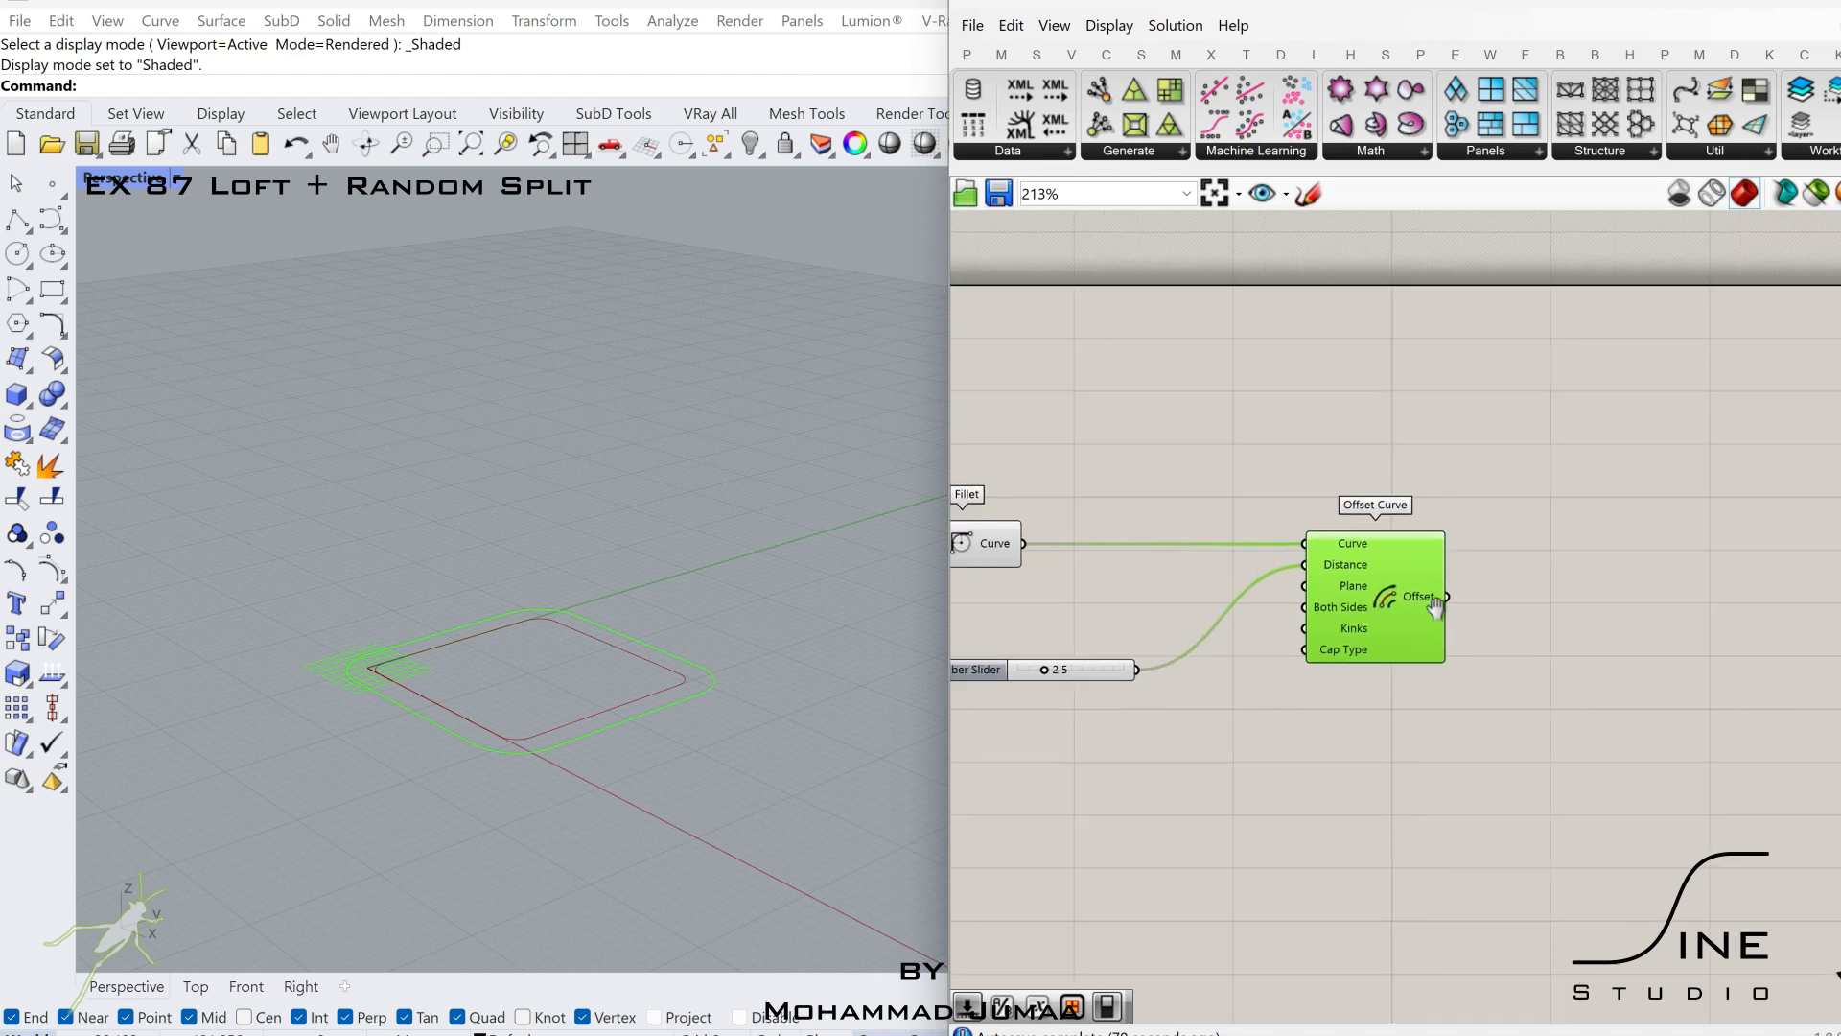
right_click_drag(1434, 602, 1330, 599)
scroll(1329, 599, "up", 2)
double_click(1536, 602)
type("move")
key("Return")
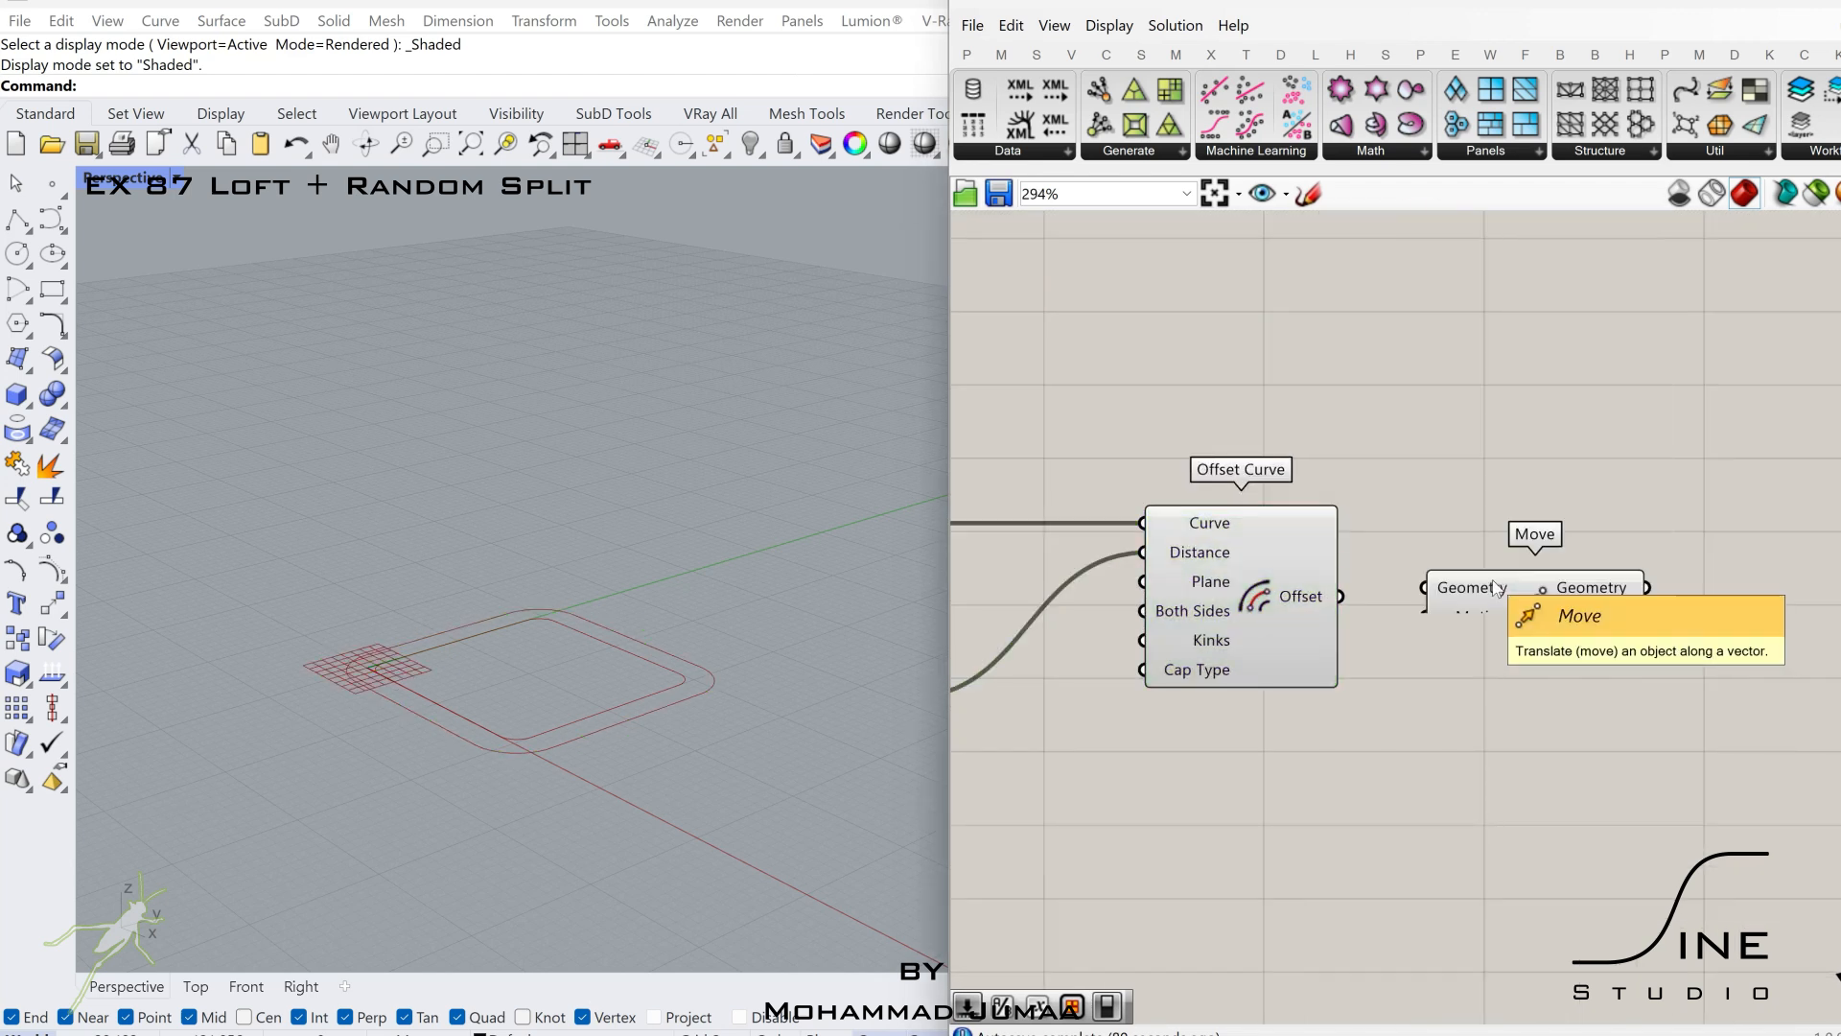
Add a Unit Z vector with a 2.5 number slider as factor and use it to move the offset curve.
double_click(1421, 739)
type("z")
key("Return")
double_click(1275, 810)
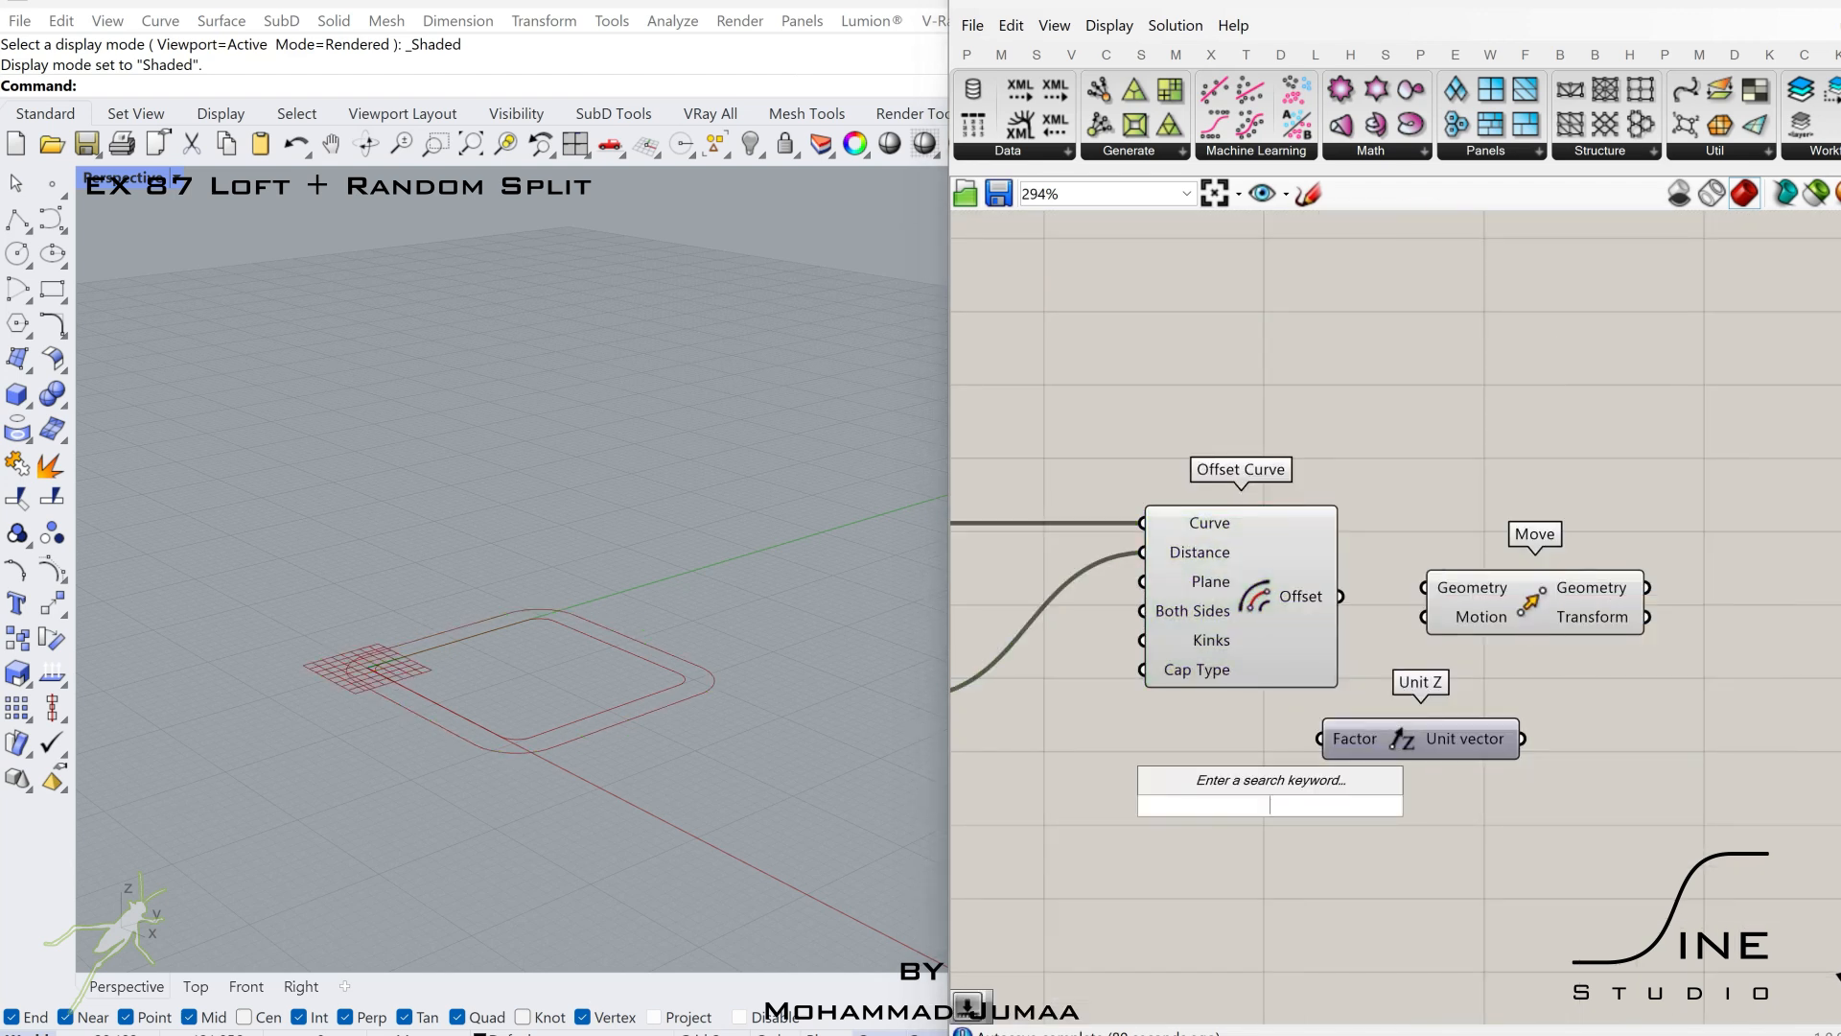
key("Return")
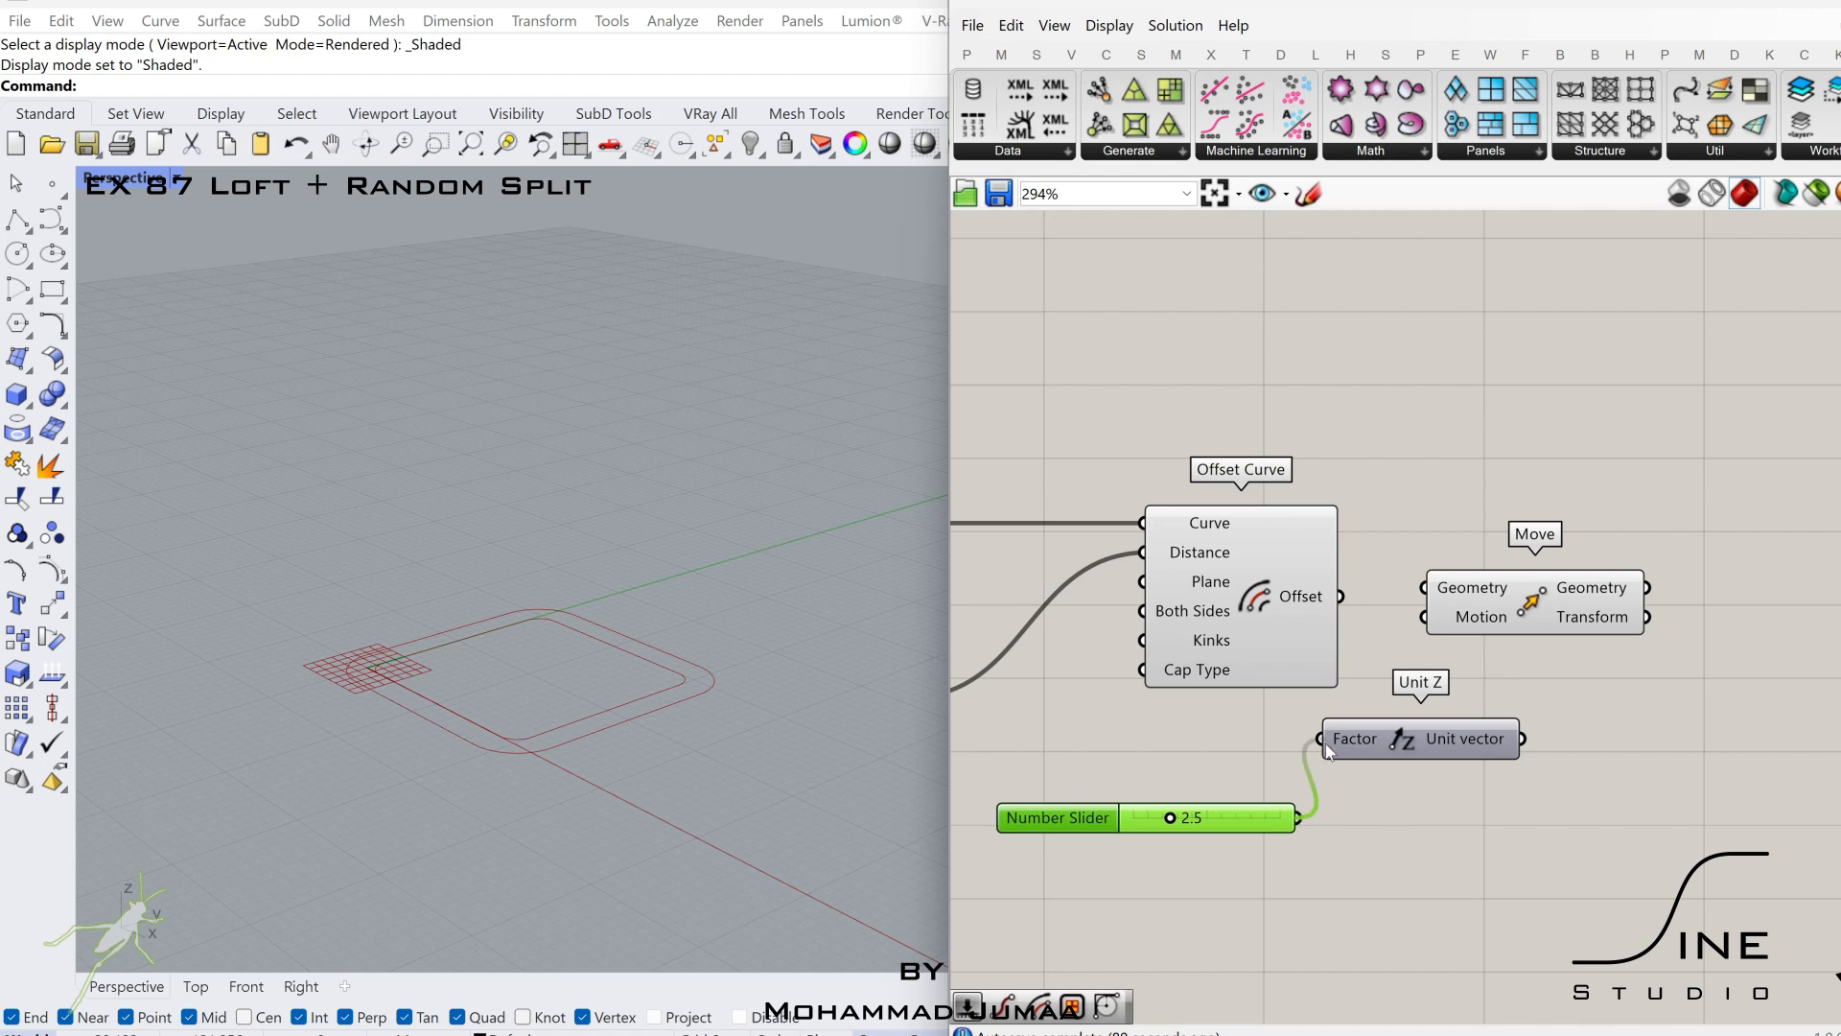
left_click_drag(1386, 747, 1441, 826)
left_click_drag(1481, 601, 1734, 621)
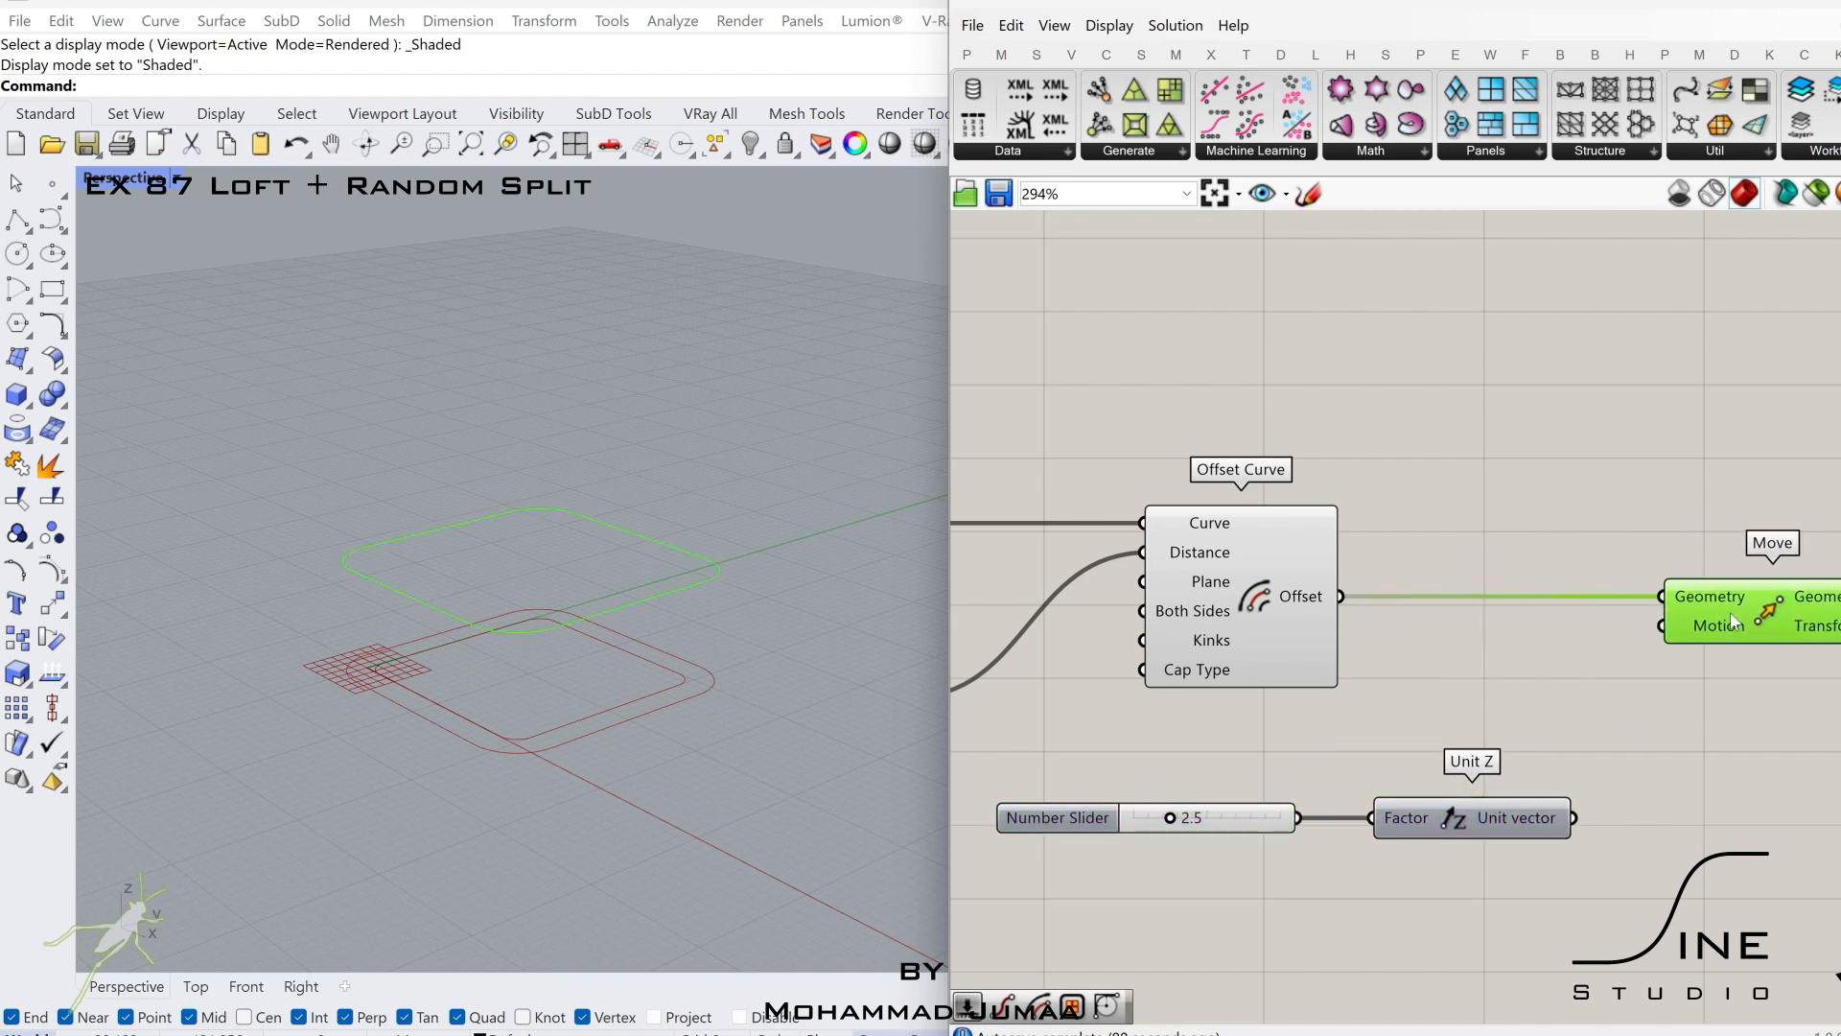
scroll(1308, 643, "down", 4)
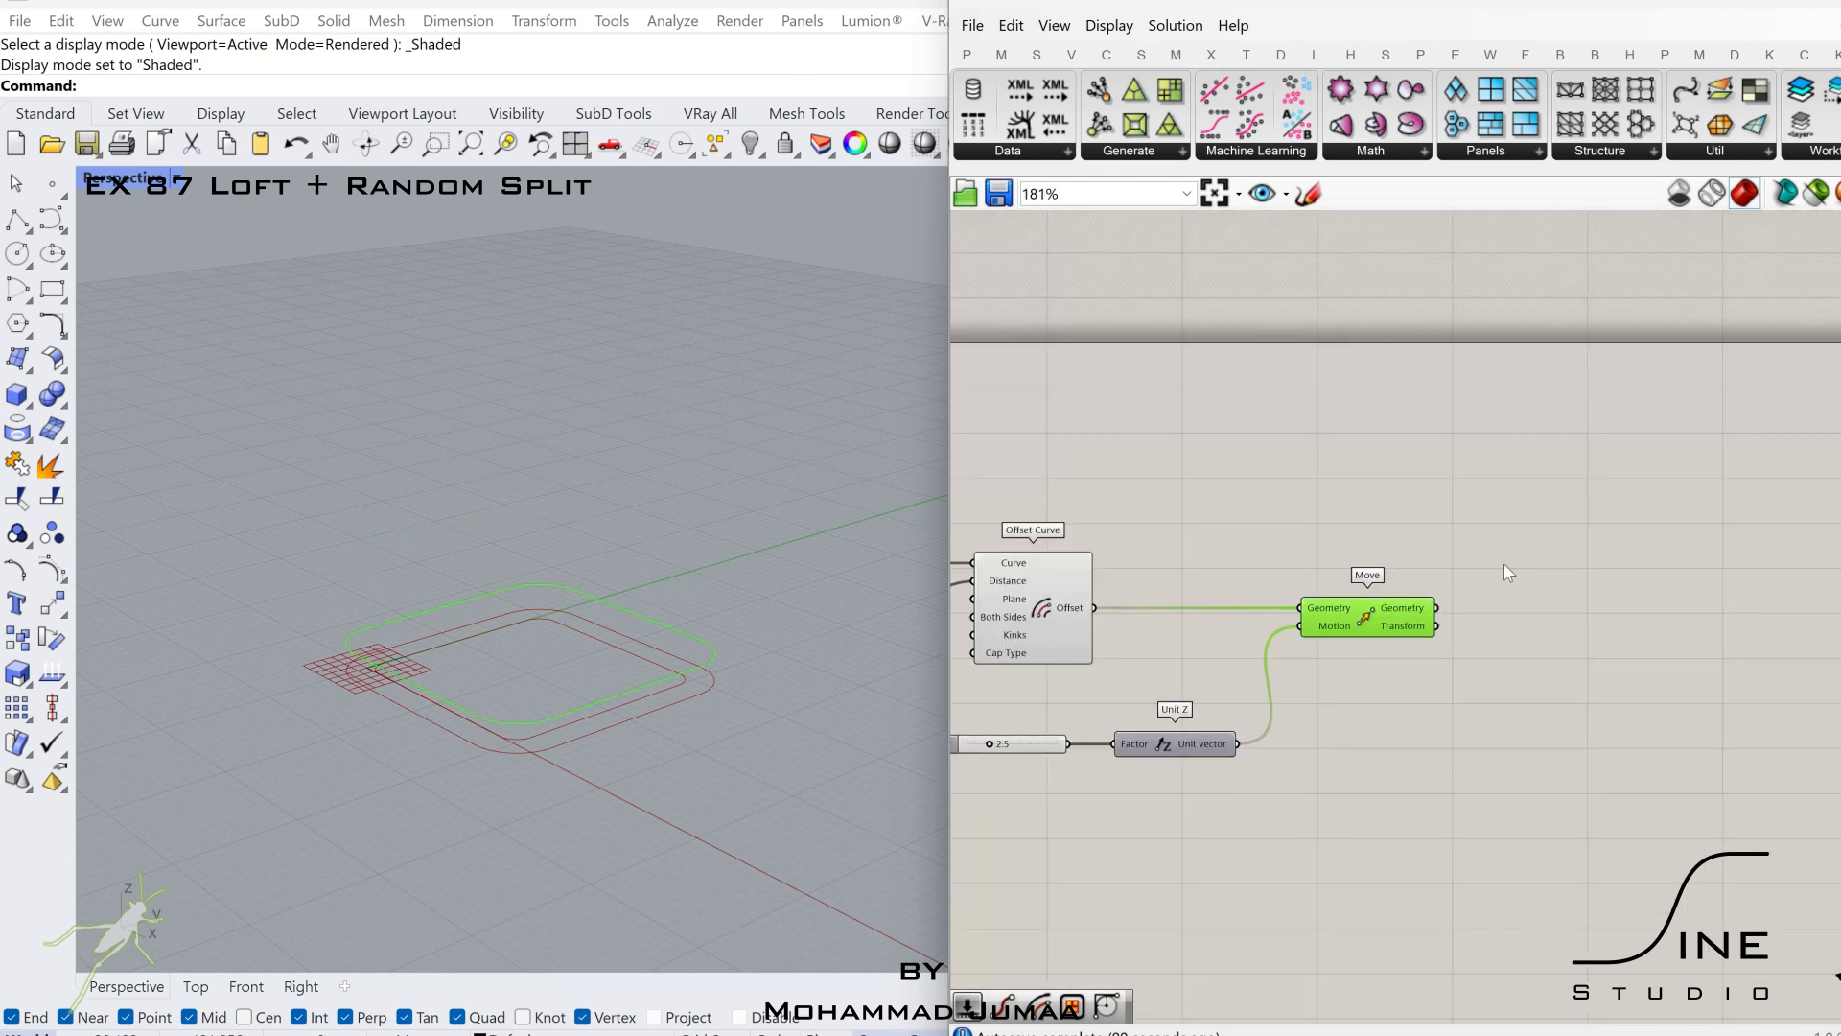
Duplicate the Move and Unit Z pair, feed it the first Move's geometry, and drive its factor with a 15.0 number slider.
left_click_drag(1504, 564, 1176, 756)
left_click_drag(1535, 761, 1565, 762)
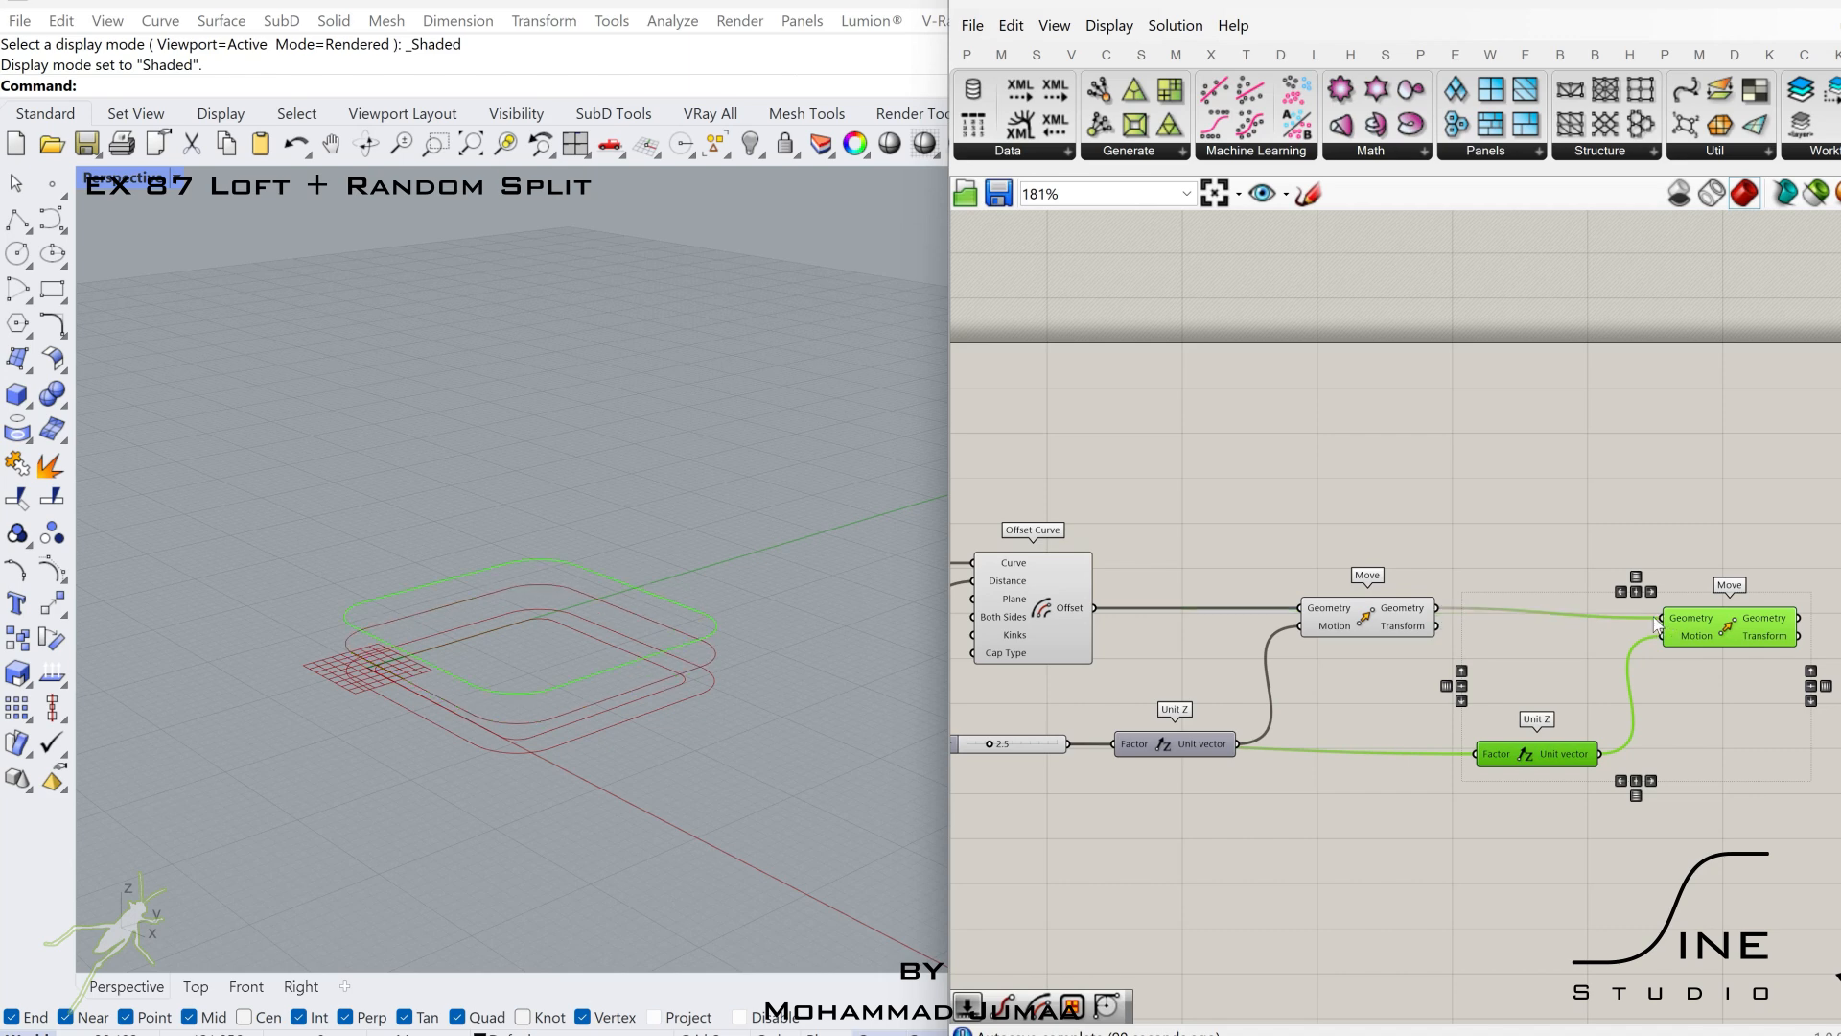
double_click(1412, 811)
type("15.")
key("Return")
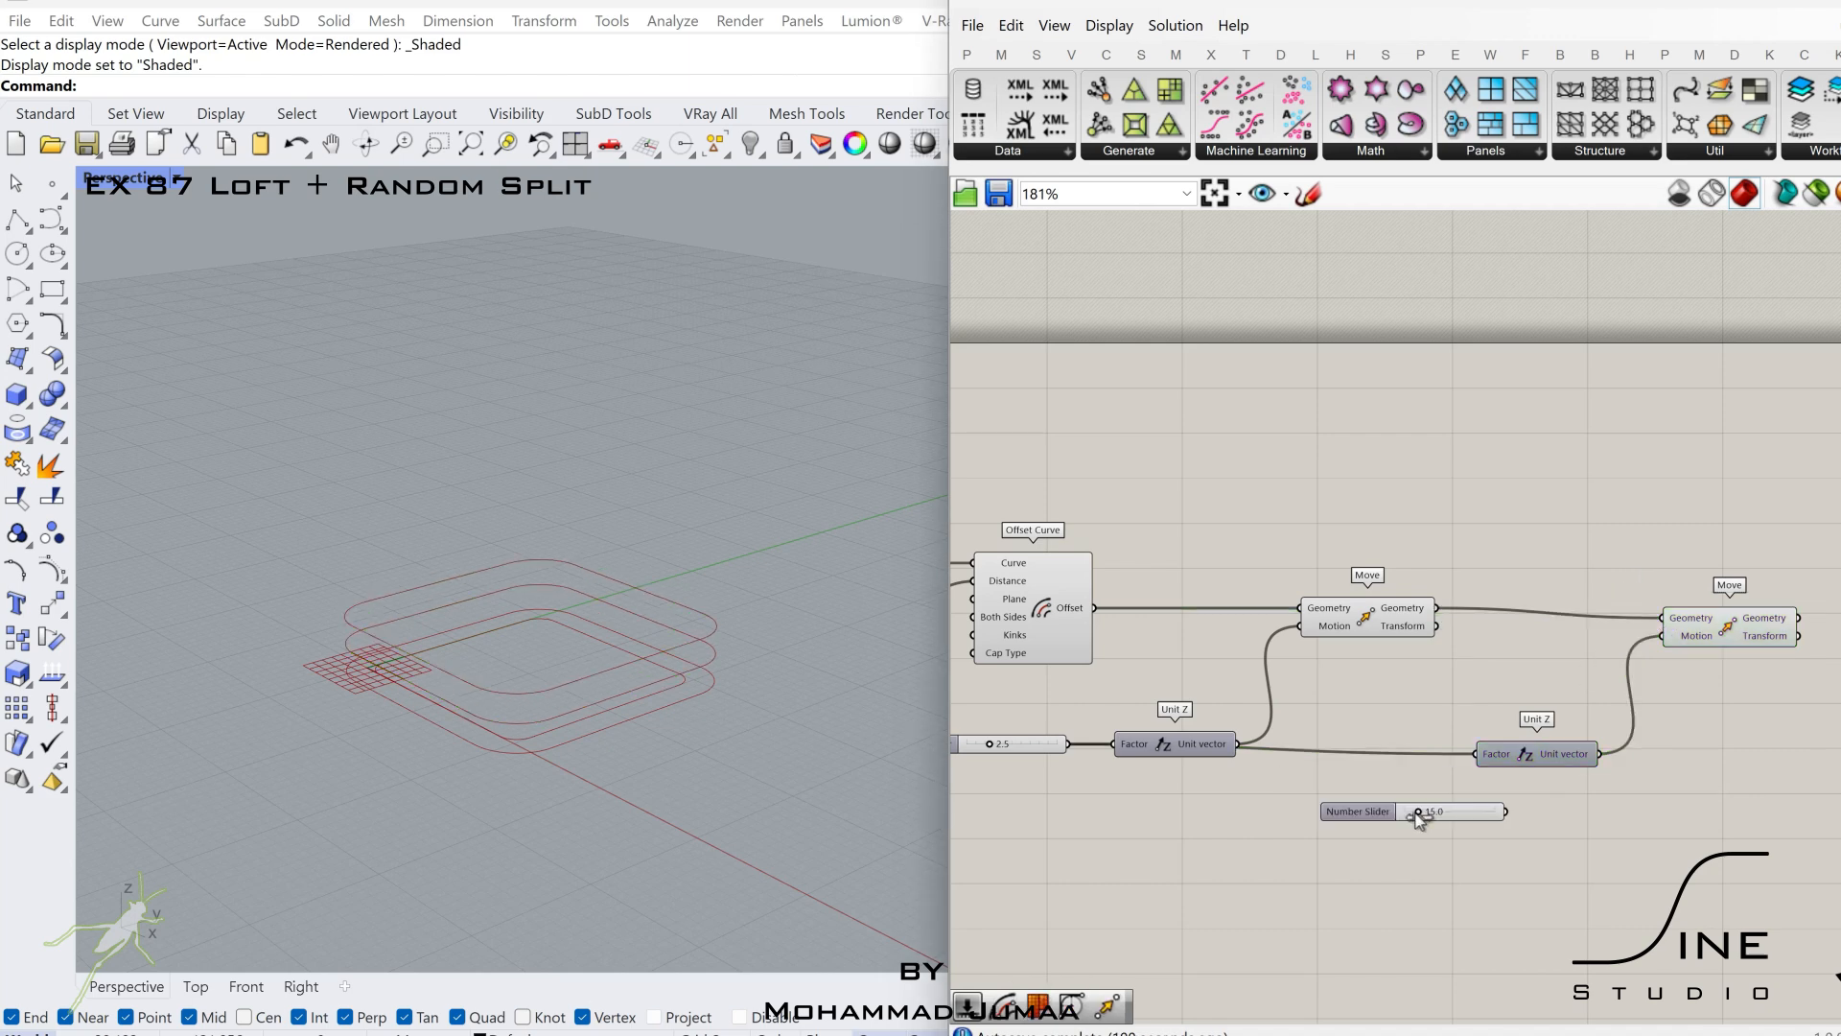
scroll(1417, 815, "up", 3)
scroll(1513, 719, "down", 3)
left_click(1545, 637)
Duplicate the first Move and Unit Z pair and place the copy to the right of the second Move.
right_click_drag(1740, 599, 1501, 629)
scroll(1545, 636, "down", 2)
left_click_drag(1620, 576, 1417, 578)
right_click_drag(1417, 578, 1557, 572)
left_click(1387, 626)
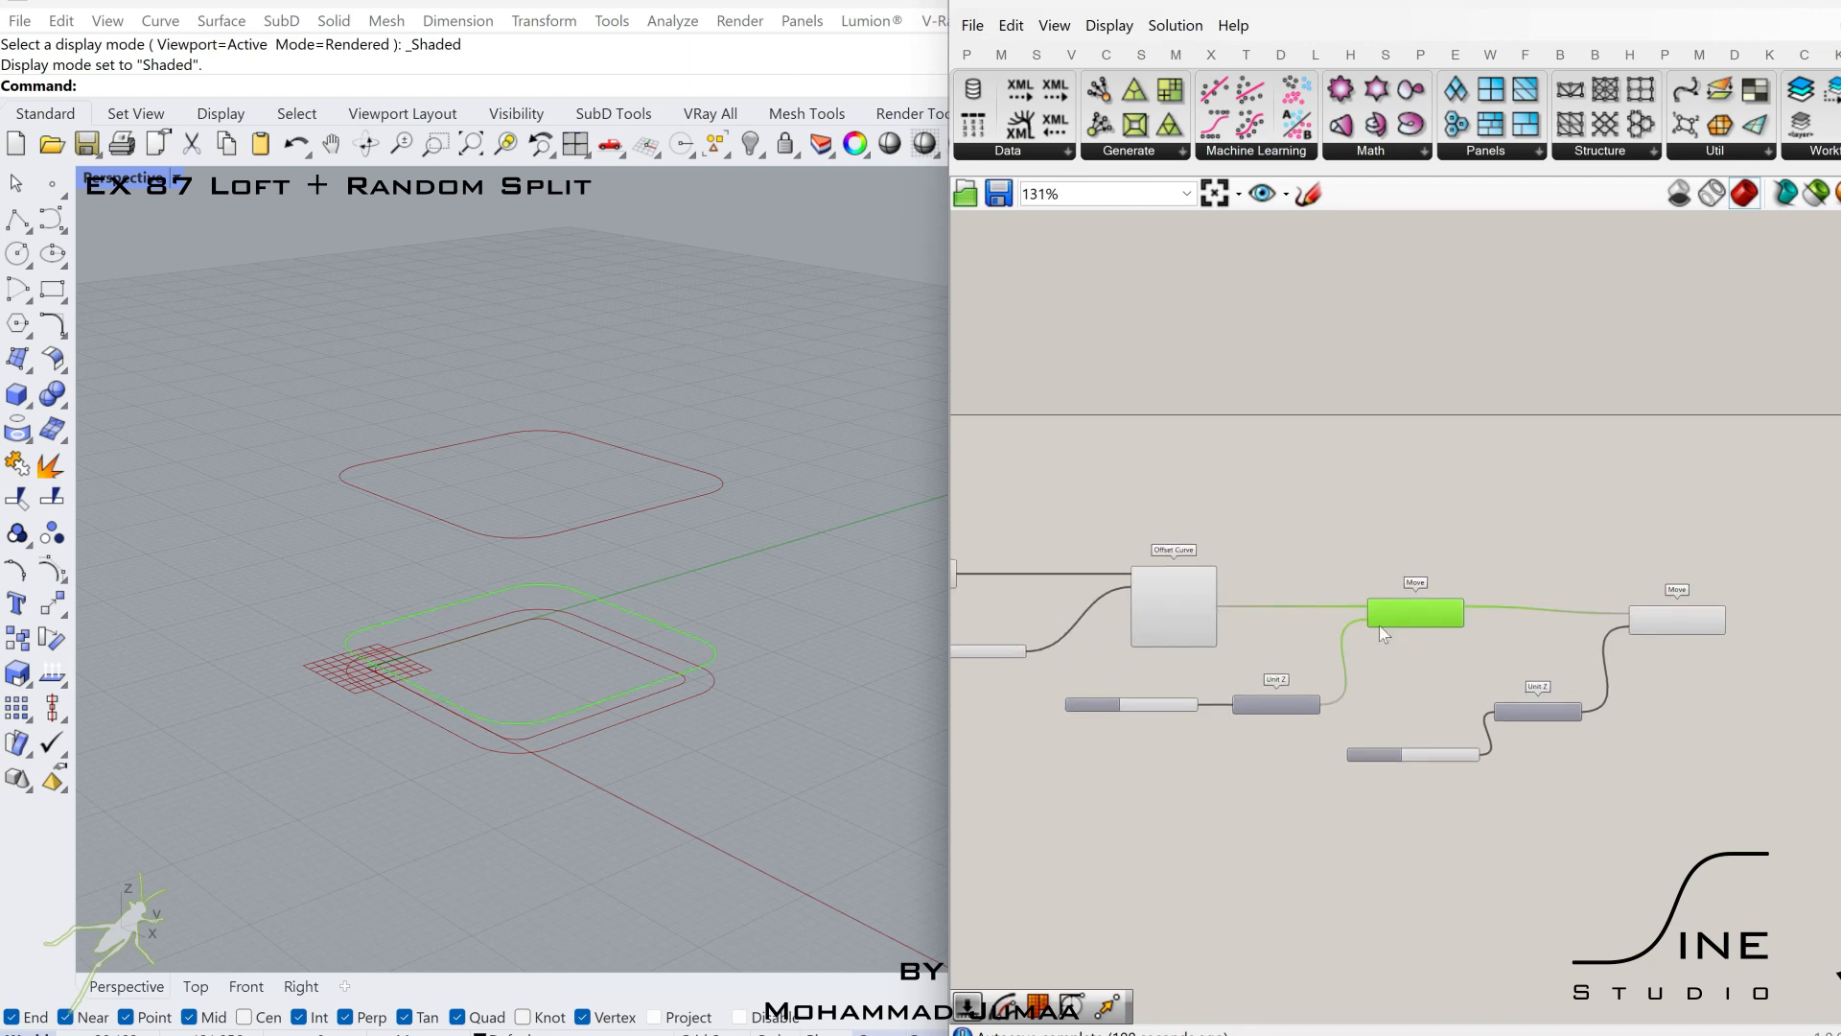
scroll(1196, 694, "up", 2)
right_click_drag(1192, 673, 1241, 670)
left_click(1370, 692, "shift")
scroll(1370, 692, "down", 2)
right_click_drag(1476, 619, 1302, 606)
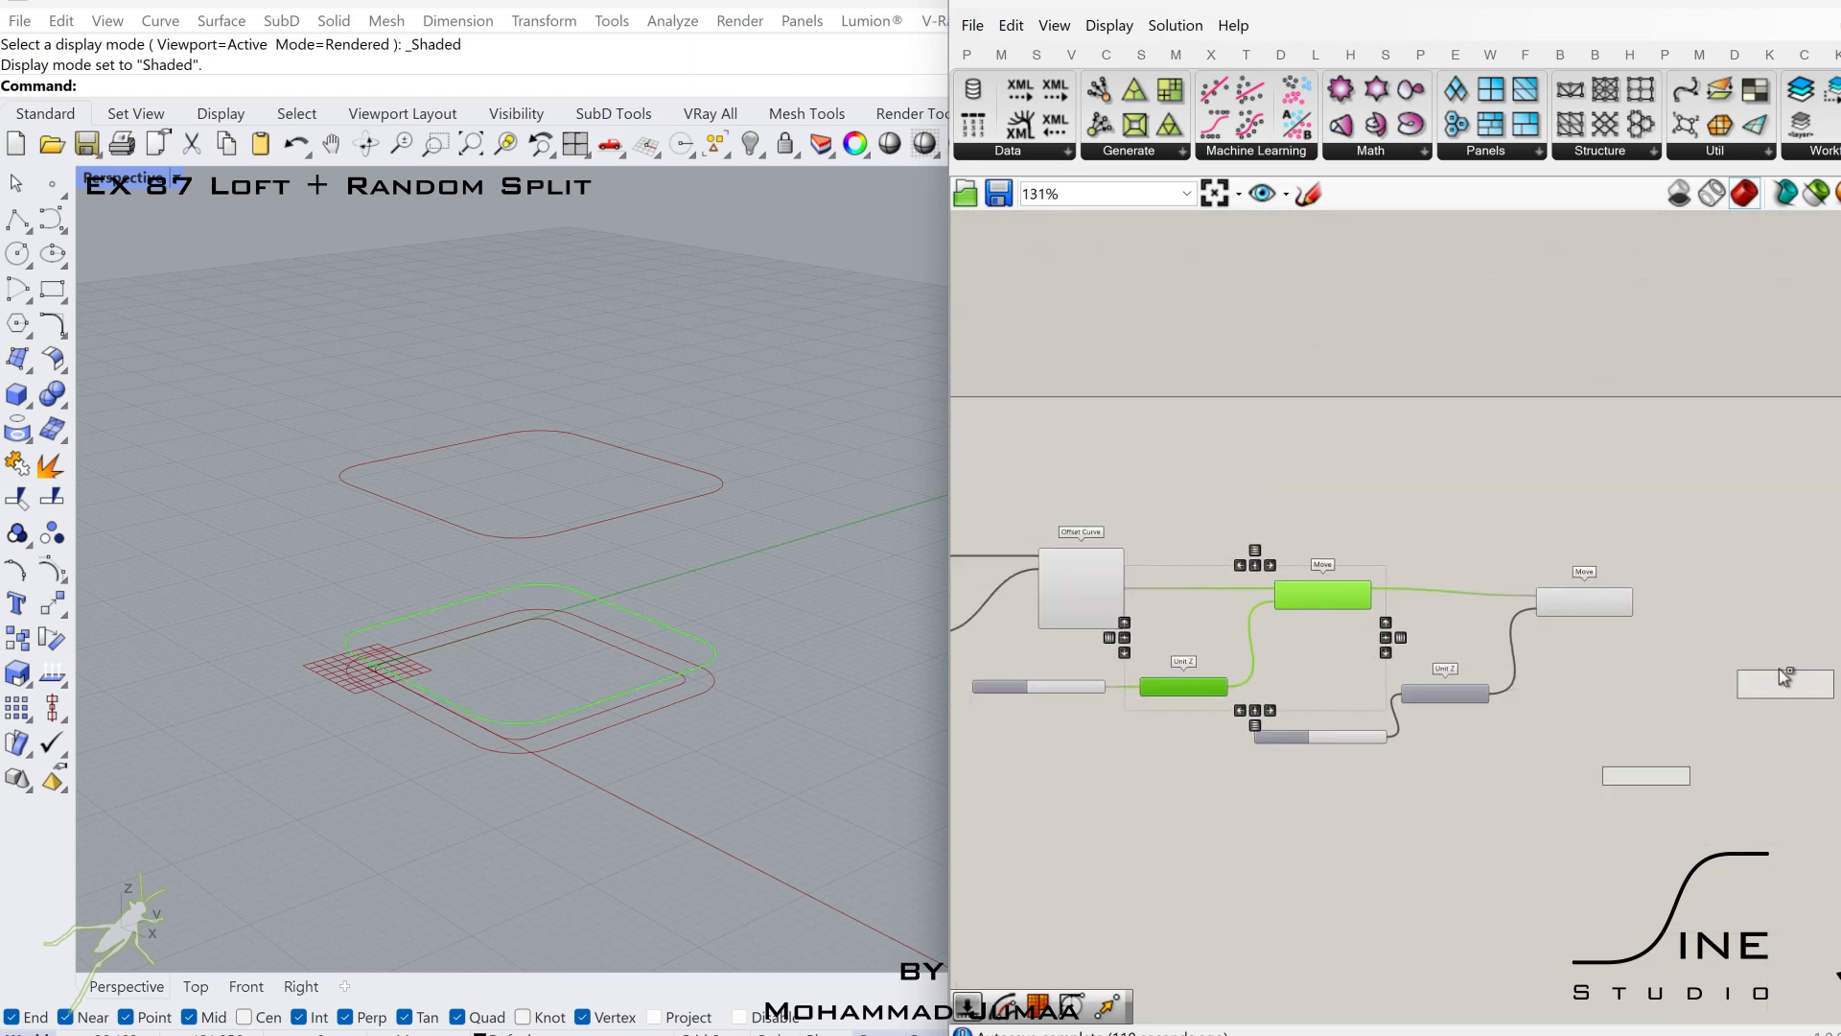
left_click_drag(1784, 677, 1806, 666, "alt")
right_click_drag(1314, 672, 1546, 682)
right_click_drag(1822, 729, 1573, 700)
Disconnect the Factor input of the third Unit Z component.
scroll(1594, 734, "up", 2)
left_click(1594, 745)
right_click(1612, 721)
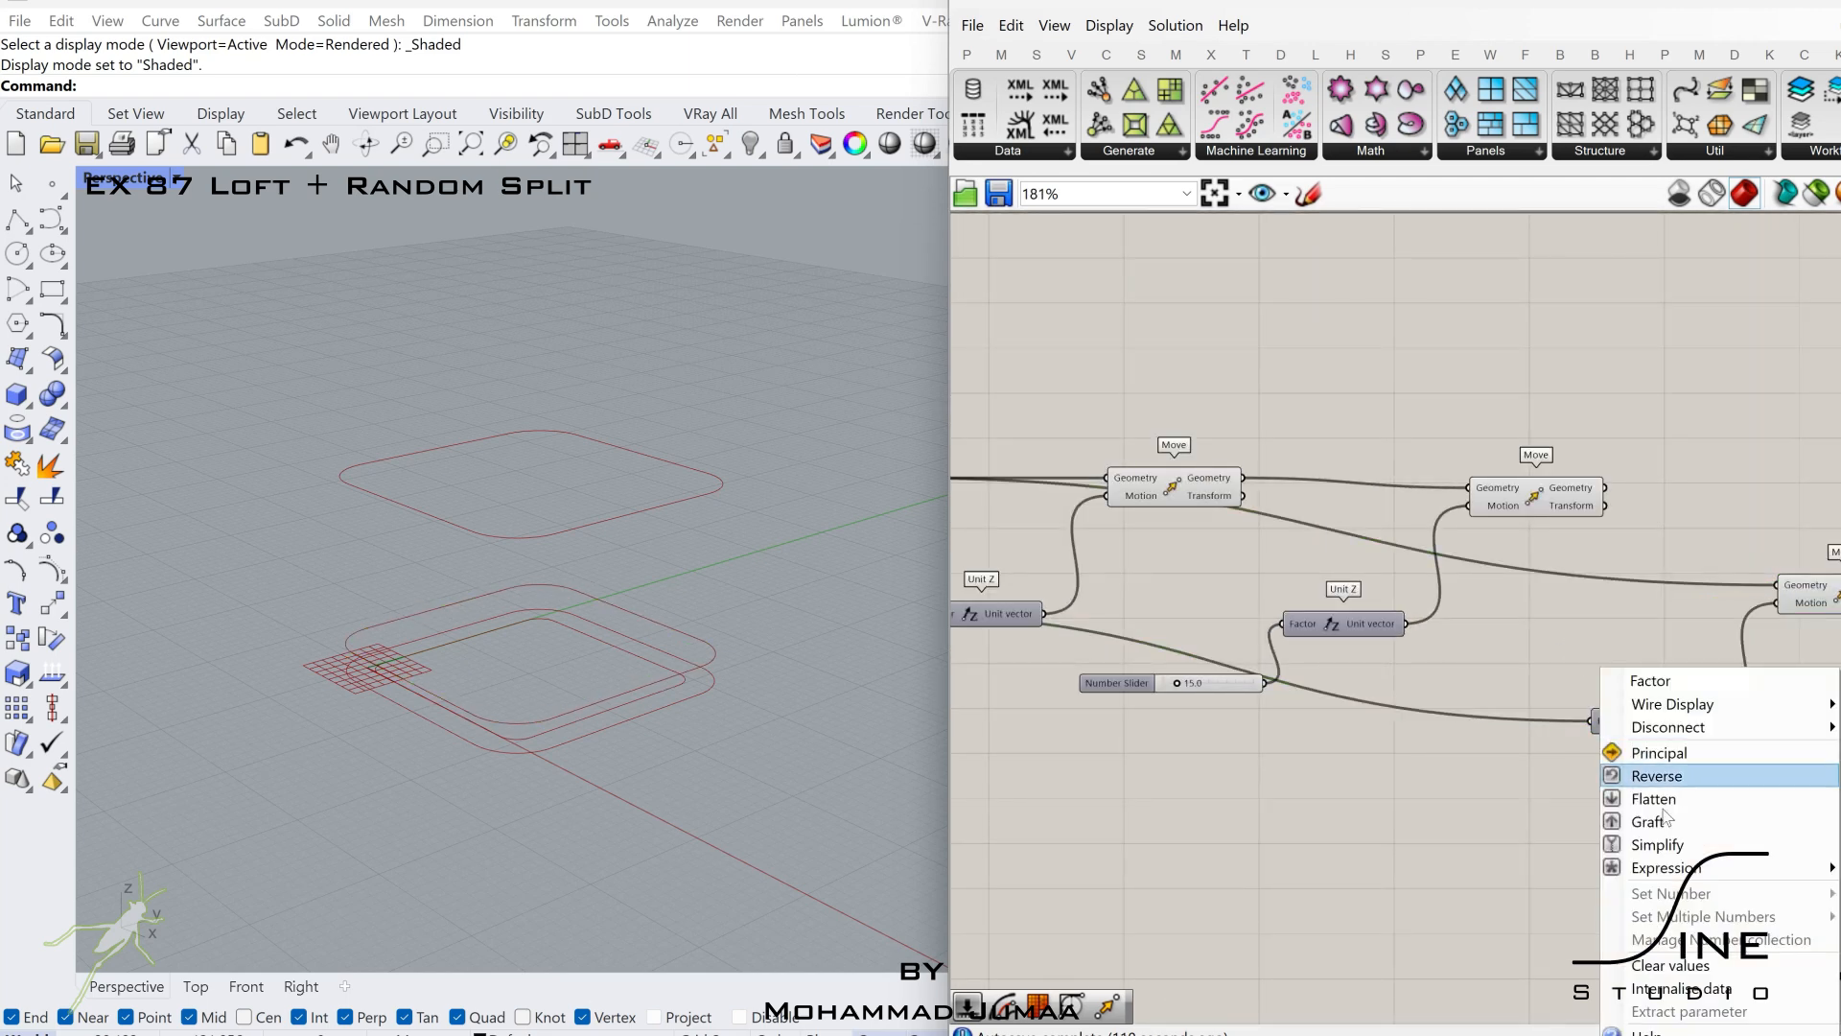
mouse_move(1677, 734)
left_click(1579, 729)
Replace the third Move's geometry input with the filleted curve.
scroll(1580, 729, "down", 2)
right_click_drag(1032, 602, 1217, 635)
left_click(1220, 608)
right_click_drag(1131, 595, 1355, 590)
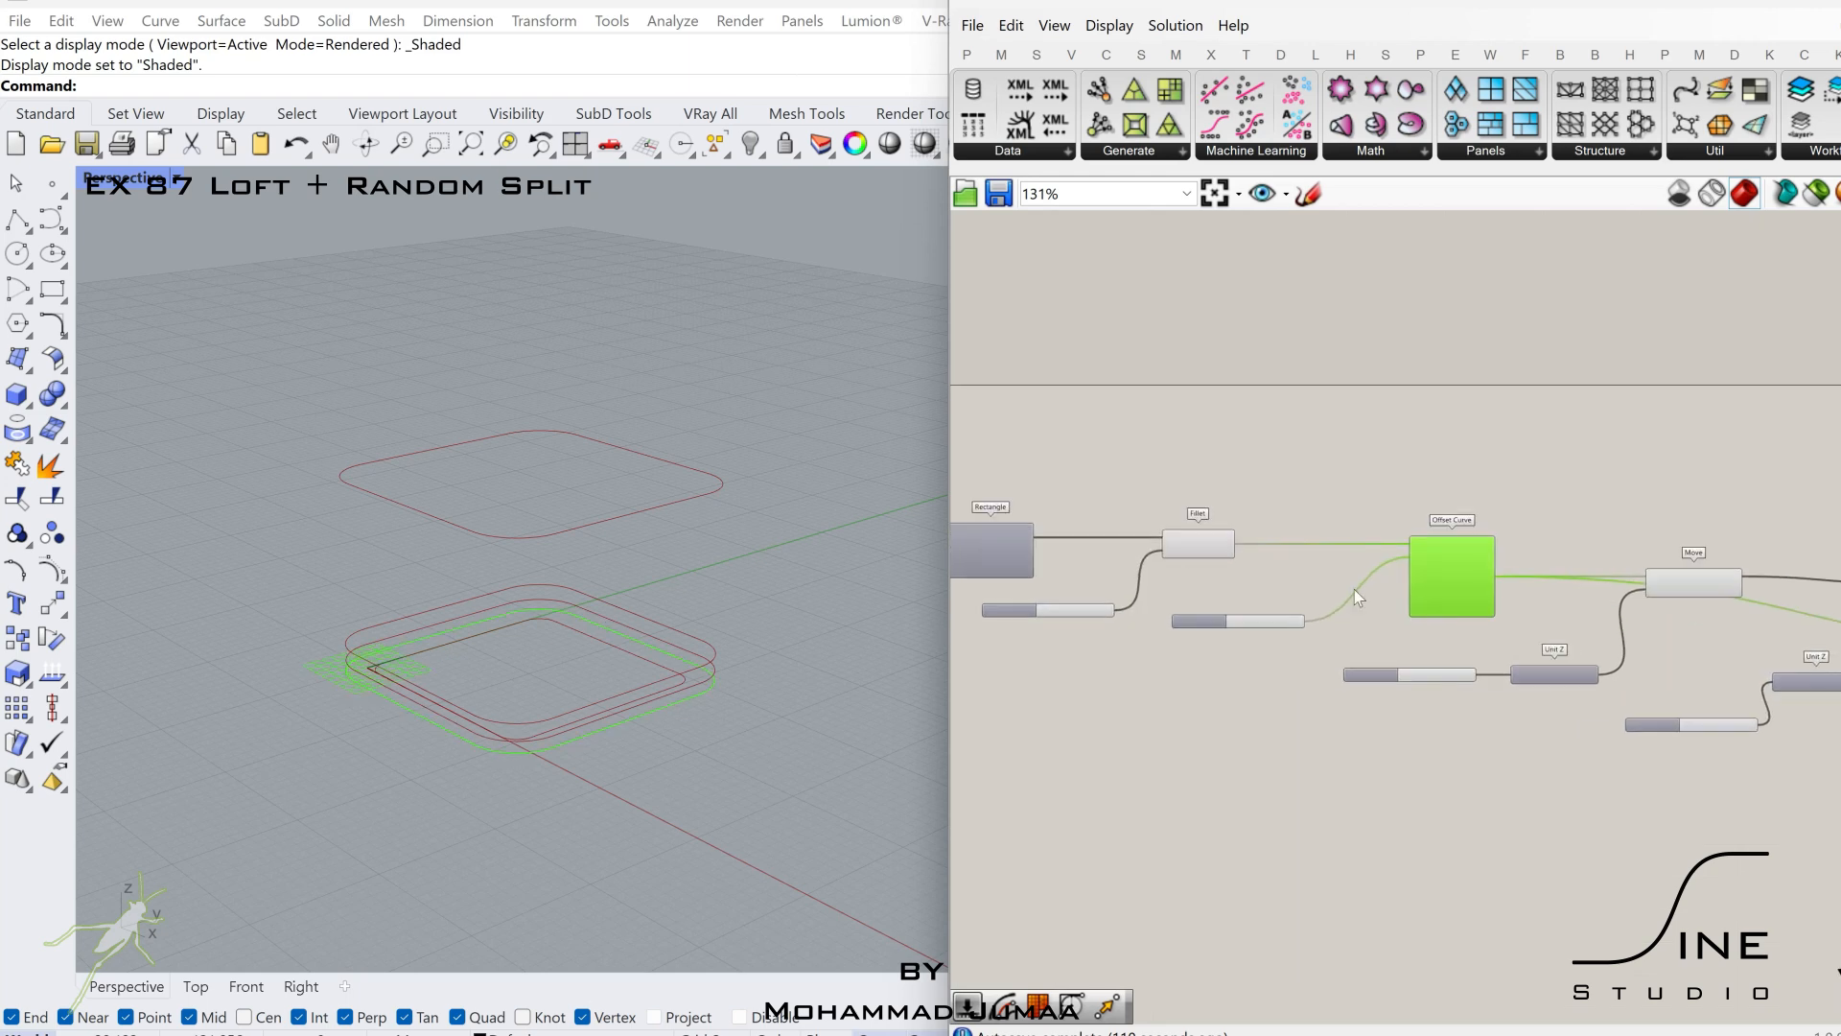
left_click(1220, 552)
left_click_drag(7, 578, 1659, 664)
Hide the preview of the Offset Curve component.
right_click_drag(1271, 580, 1397, 632)
left_click(1234, 581)
middle_click(1234, 582)
left_click(1312, 503)
Sum the 15.0 and 2.5 height sliders with an Addition component, and add the 2.5 slider again with a duplicate Addition.
scroll(1483, 785, "up", 3)
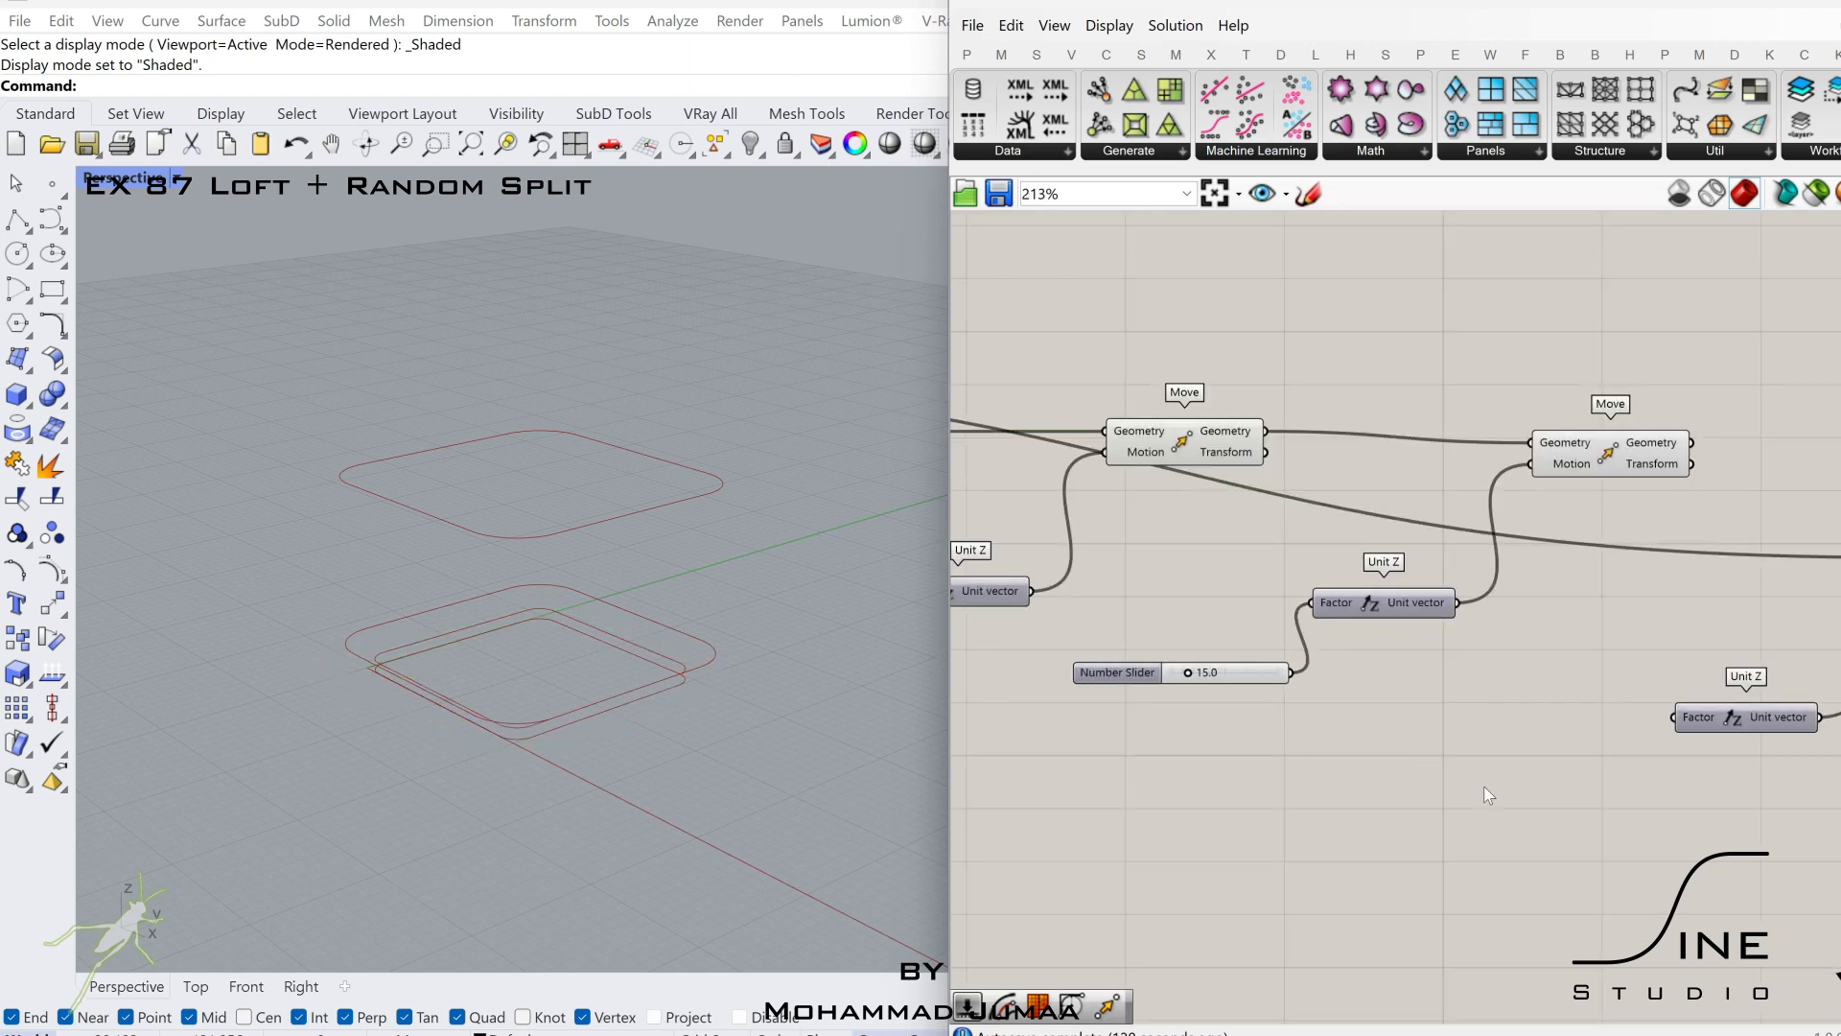
double_click(1482, 785)
type("add")
left_click(1427, 757)
right_click_drag(1322, 704, 1629, 700)
scroll(1628, 700, "down", 1)
left_click_drag(1754, 779, 1602, 776)
scroll(1373, 747, "up", 2)
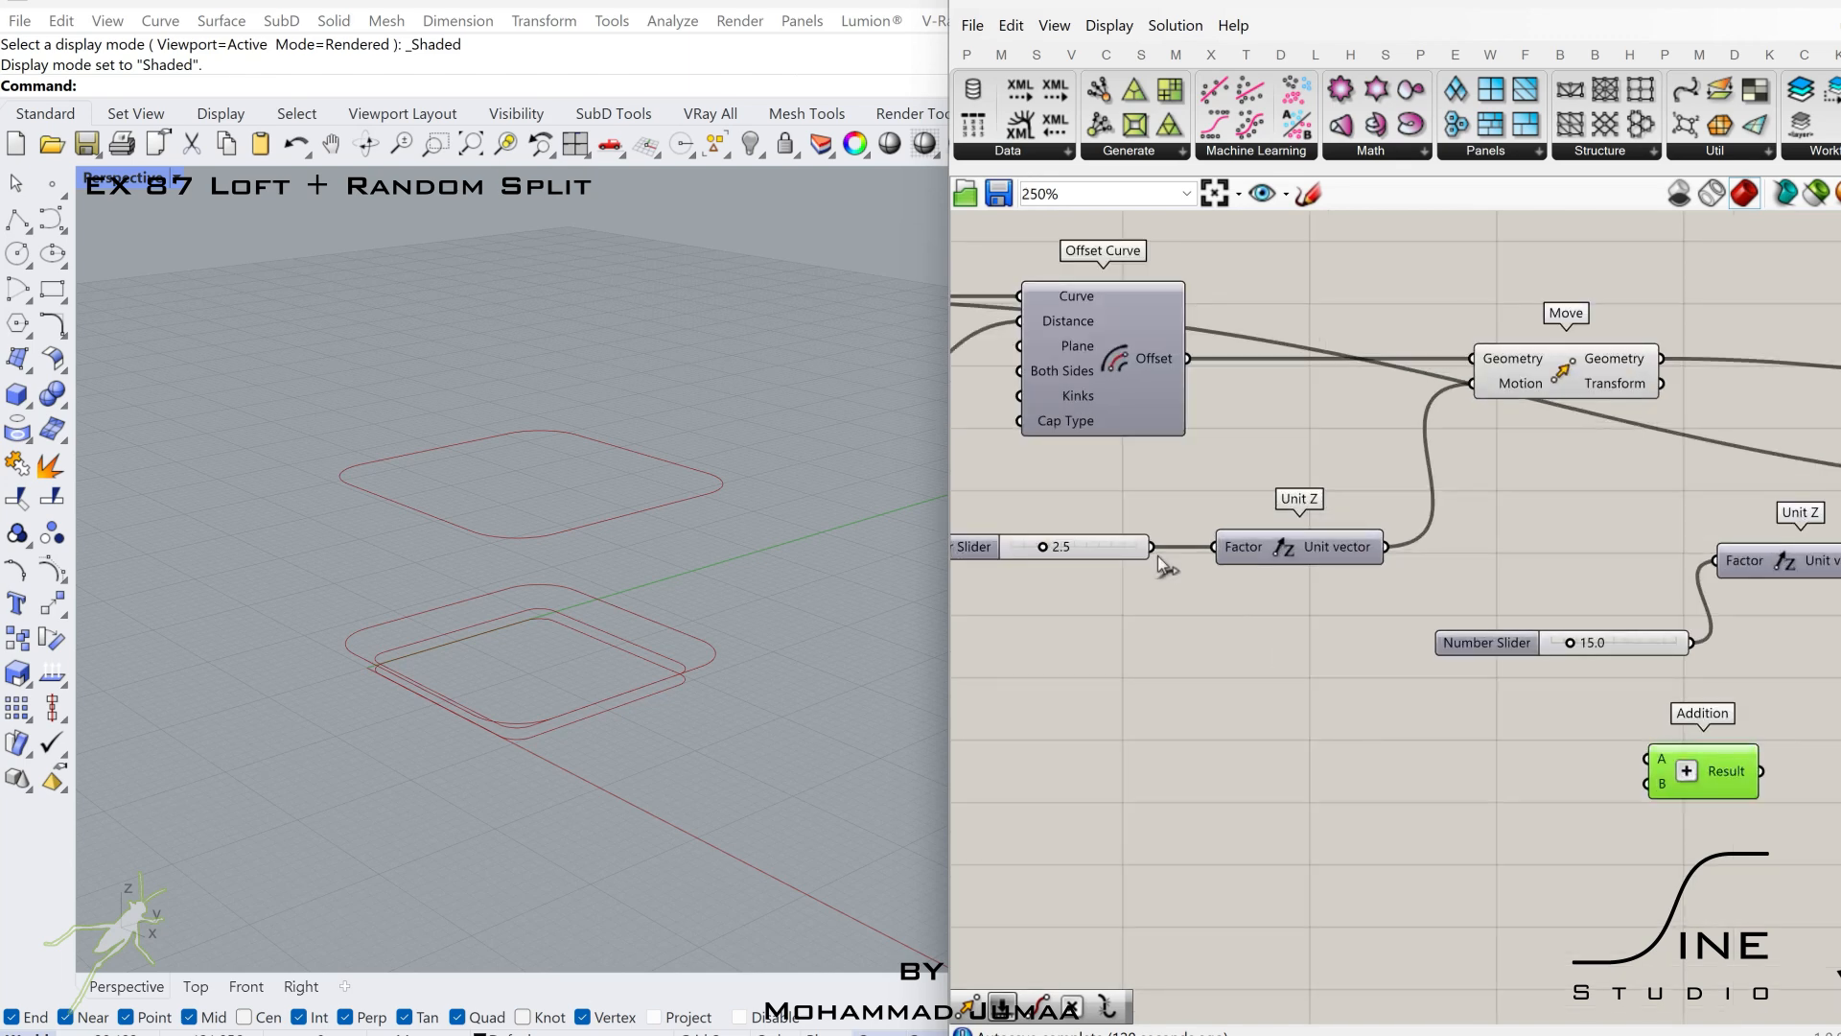
right_click_drag(1651, 741, 1506, 737)
left_click_drag(1578, 758, 1792, 757)
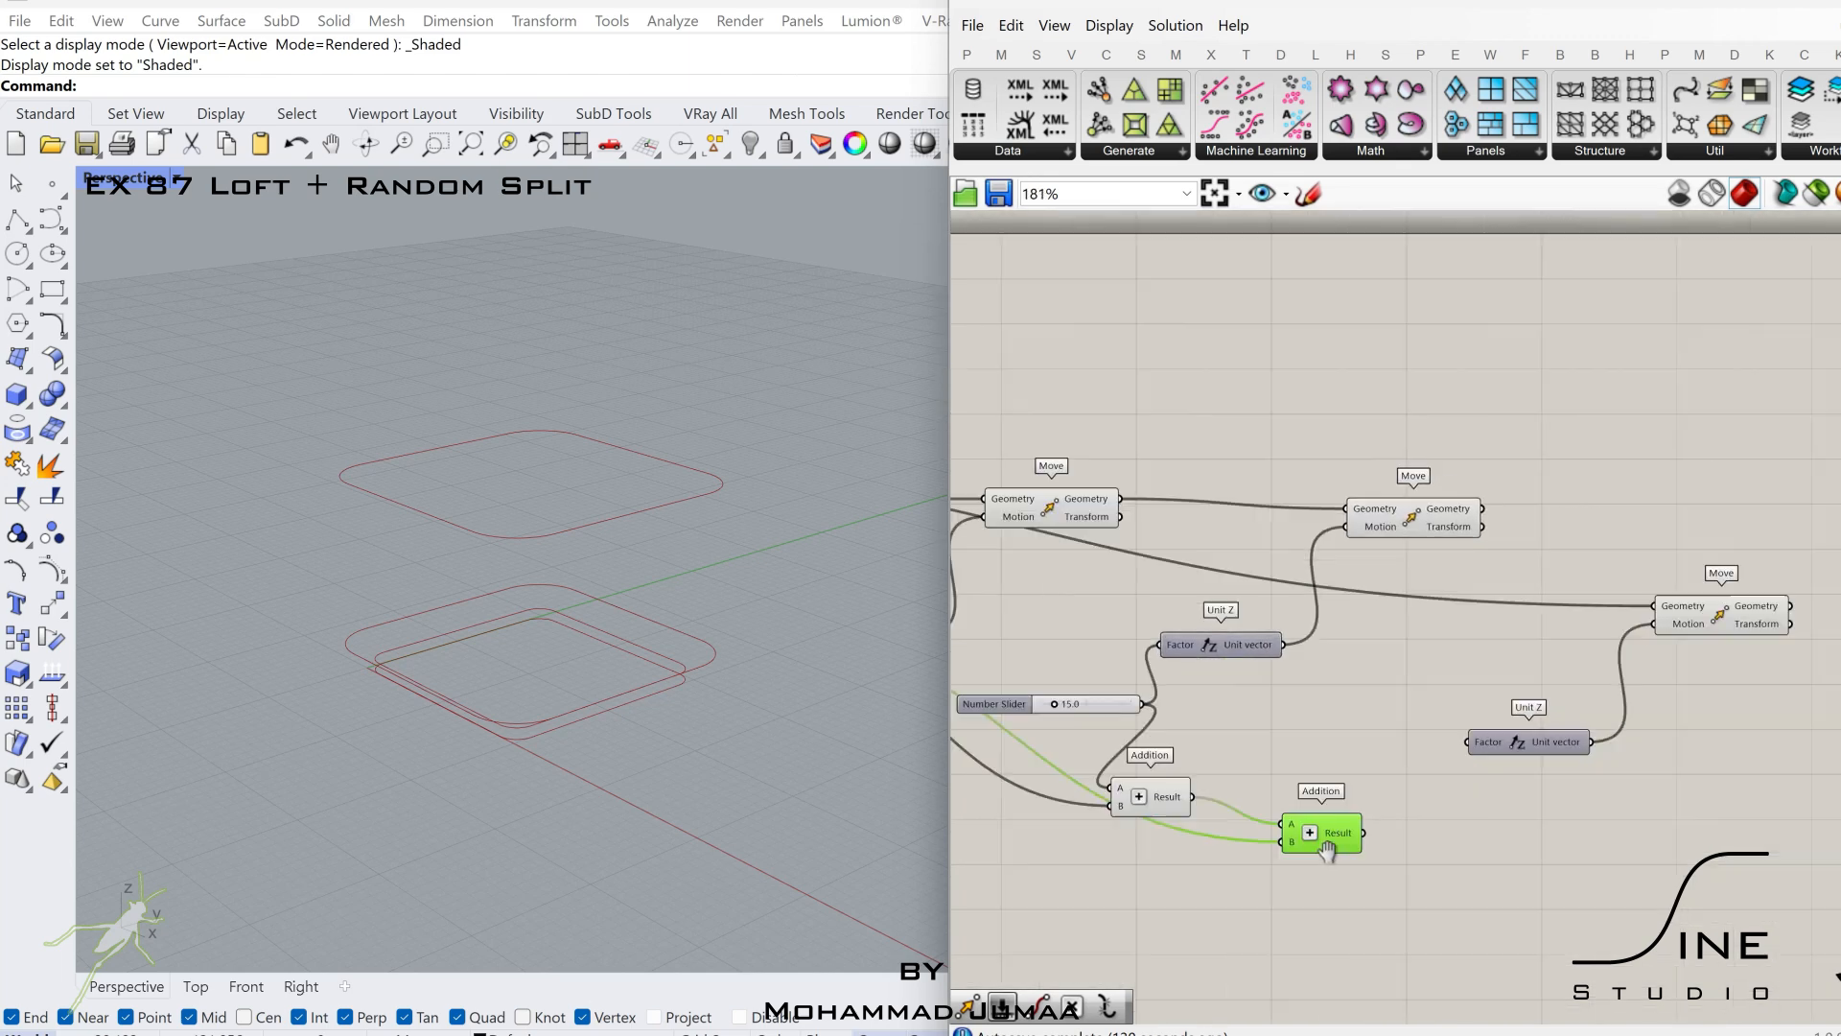
Wire the second Addition's result to the factor of the third Unit Z.
scroll(1381, 734, "up", 2)
scroll(1534, 681, "down", 2)
right_click_drag(1597, 669, 1224, 736)
scroll(1515, 630, "up", 2)
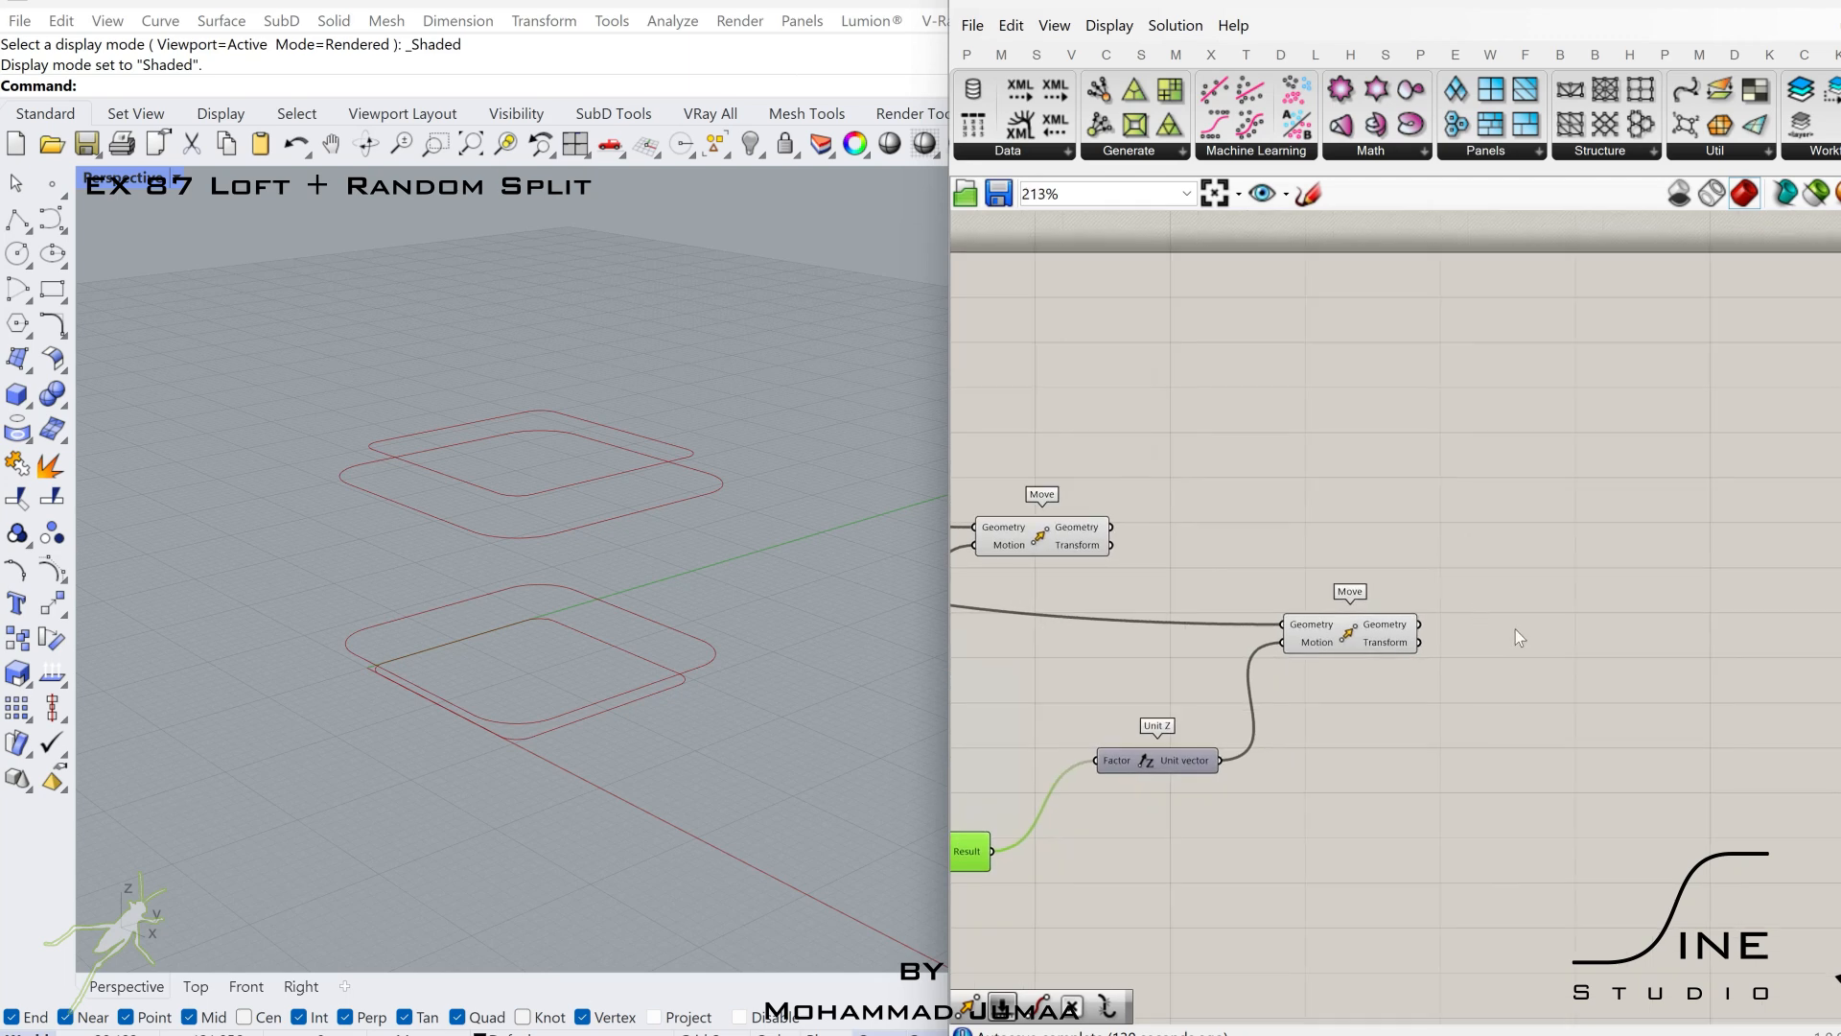
Add a Curve parameter after the last Move and set it to Flatten and Simplify.
double_click(1553, 608)
type("curve")
key("Return")
scroll(1531, 615, "up", 2)
right_click(1531, 614)
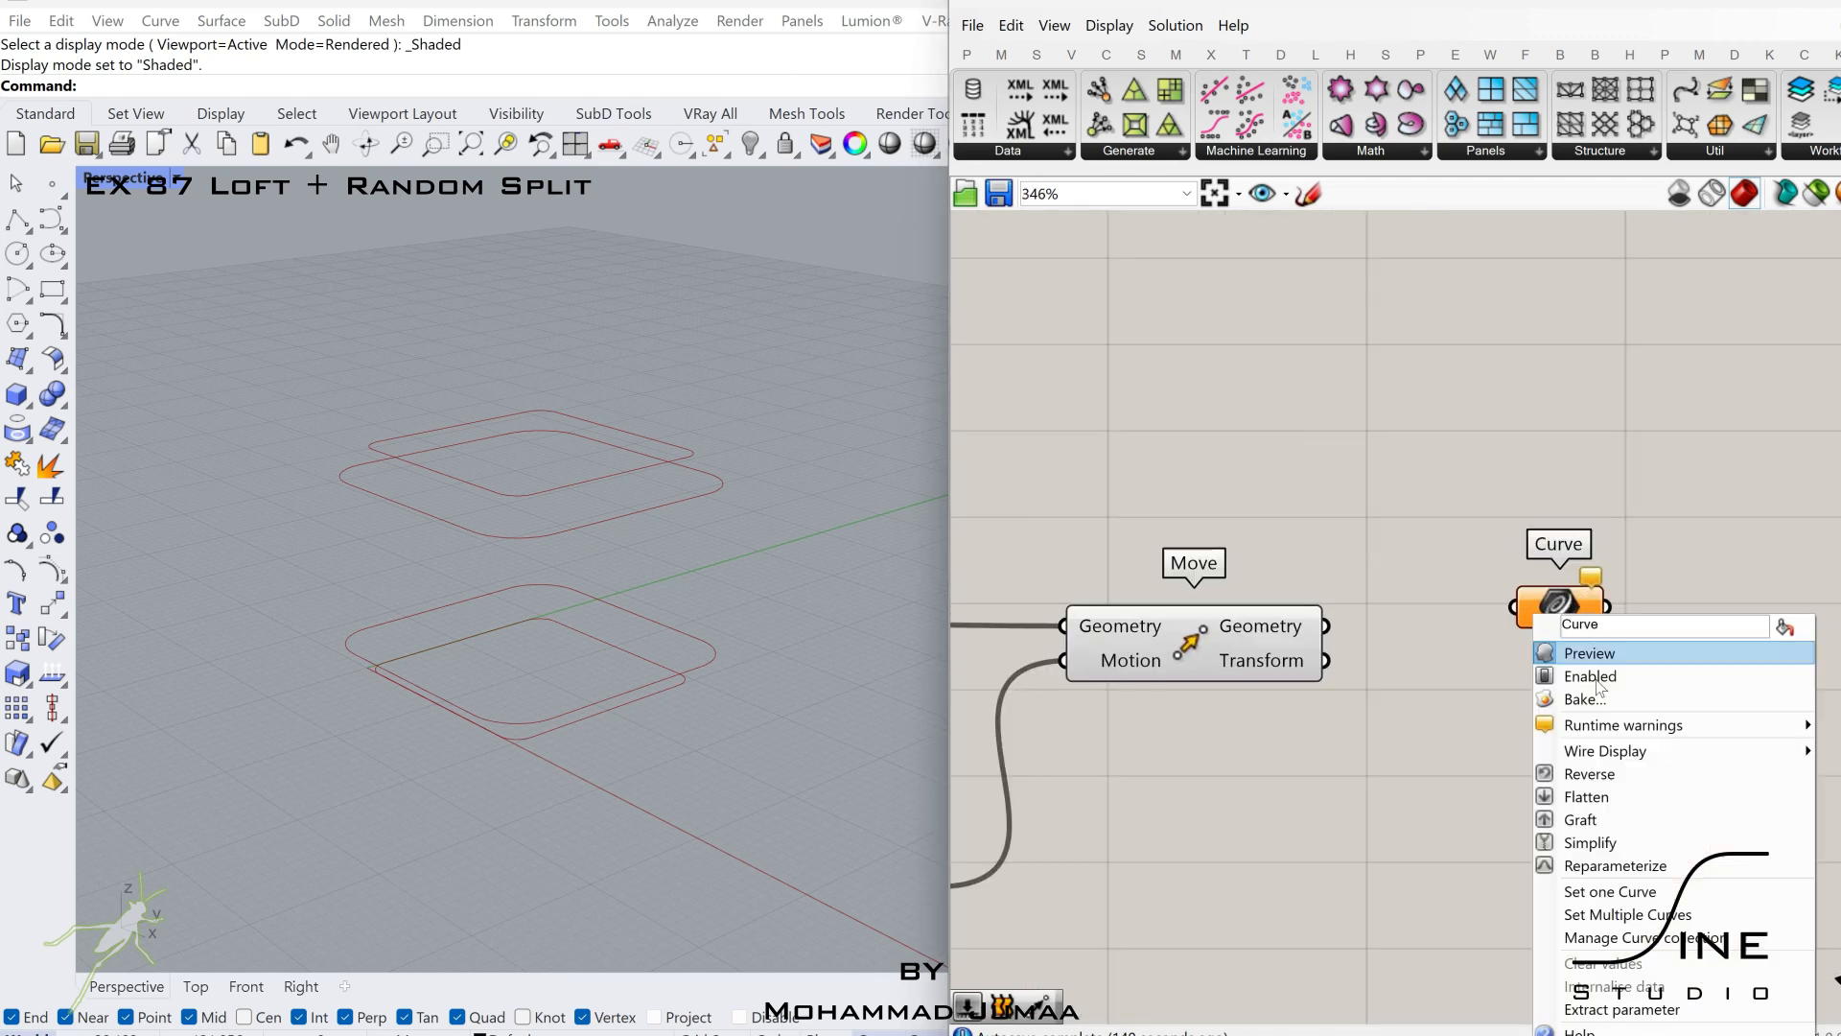
left_click(1619, 797)
right_click_drag(1584, 608, 1333, 618)
right_click(1334, 616)
left_click(1386, 839)
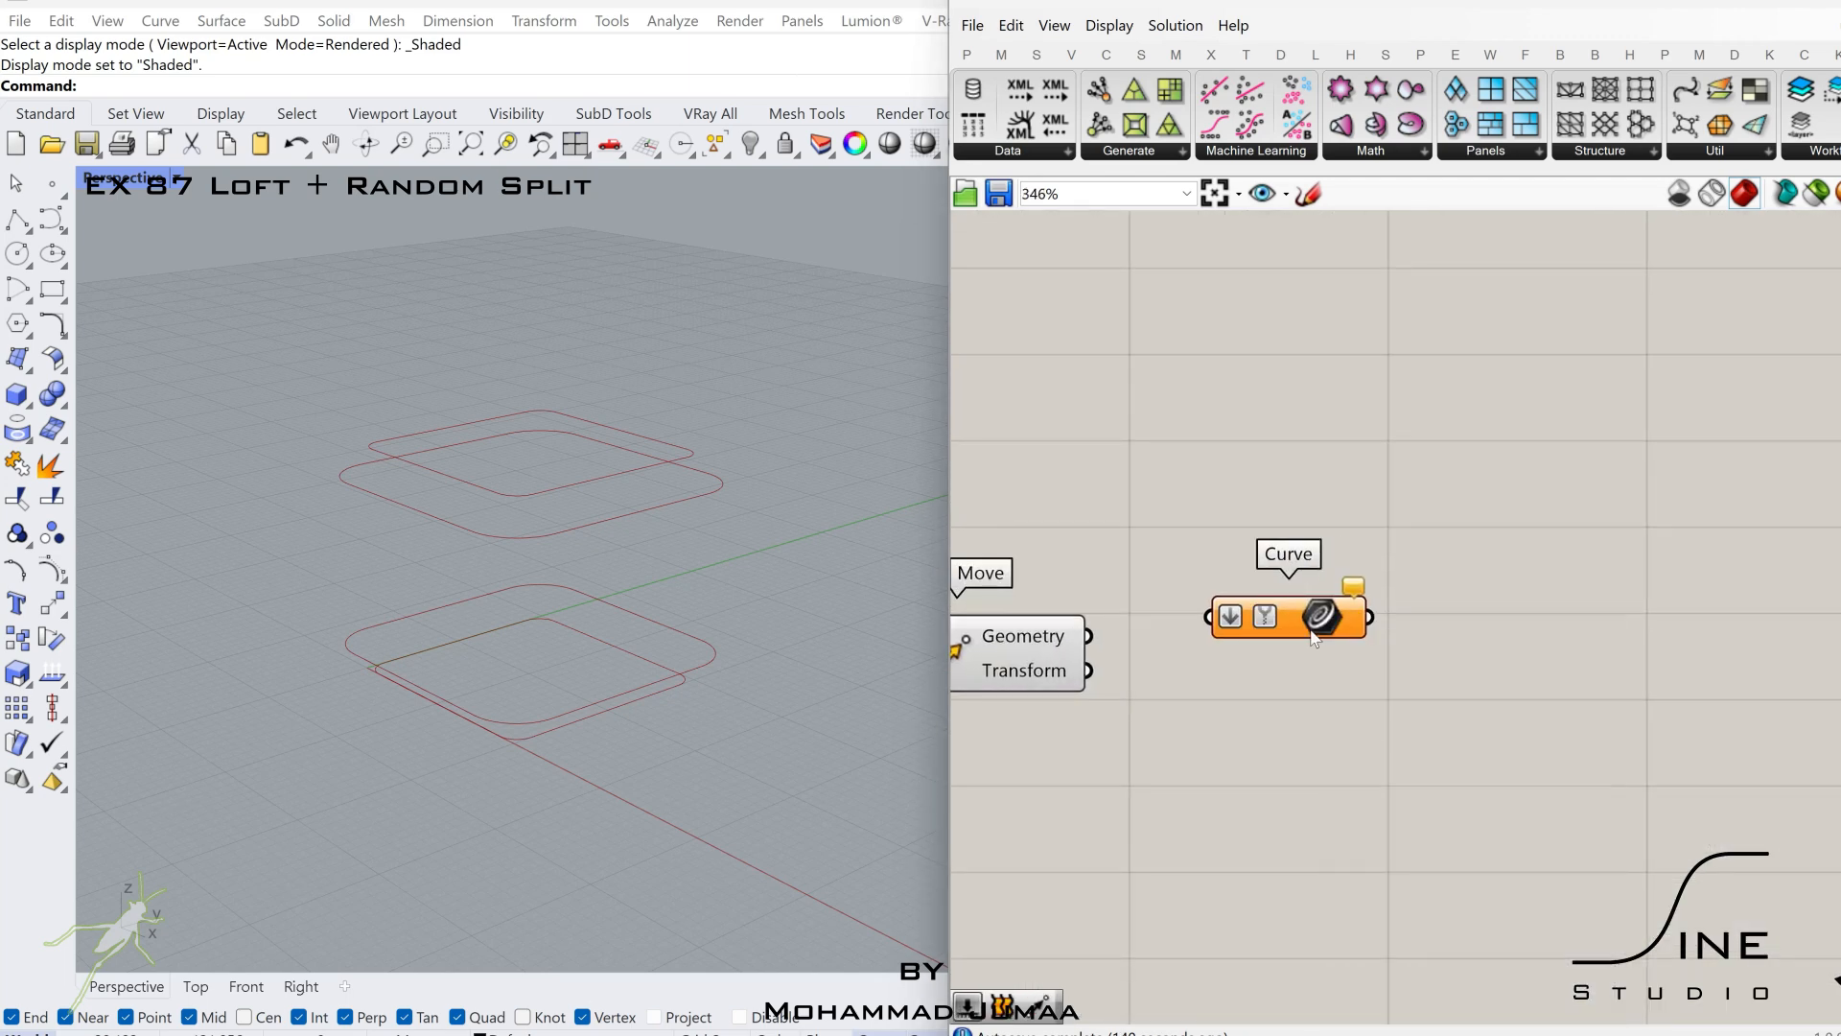
Chain a grafted copy after the flattened Curve parameter and duplicate the pair into four stacked rows.
left_click_drag(1317, 619, 1396, 473)
left_click_drag(1397, 473, 1578, 471, "alt")
right_click(1578, 471)
left_click(1630, 677)
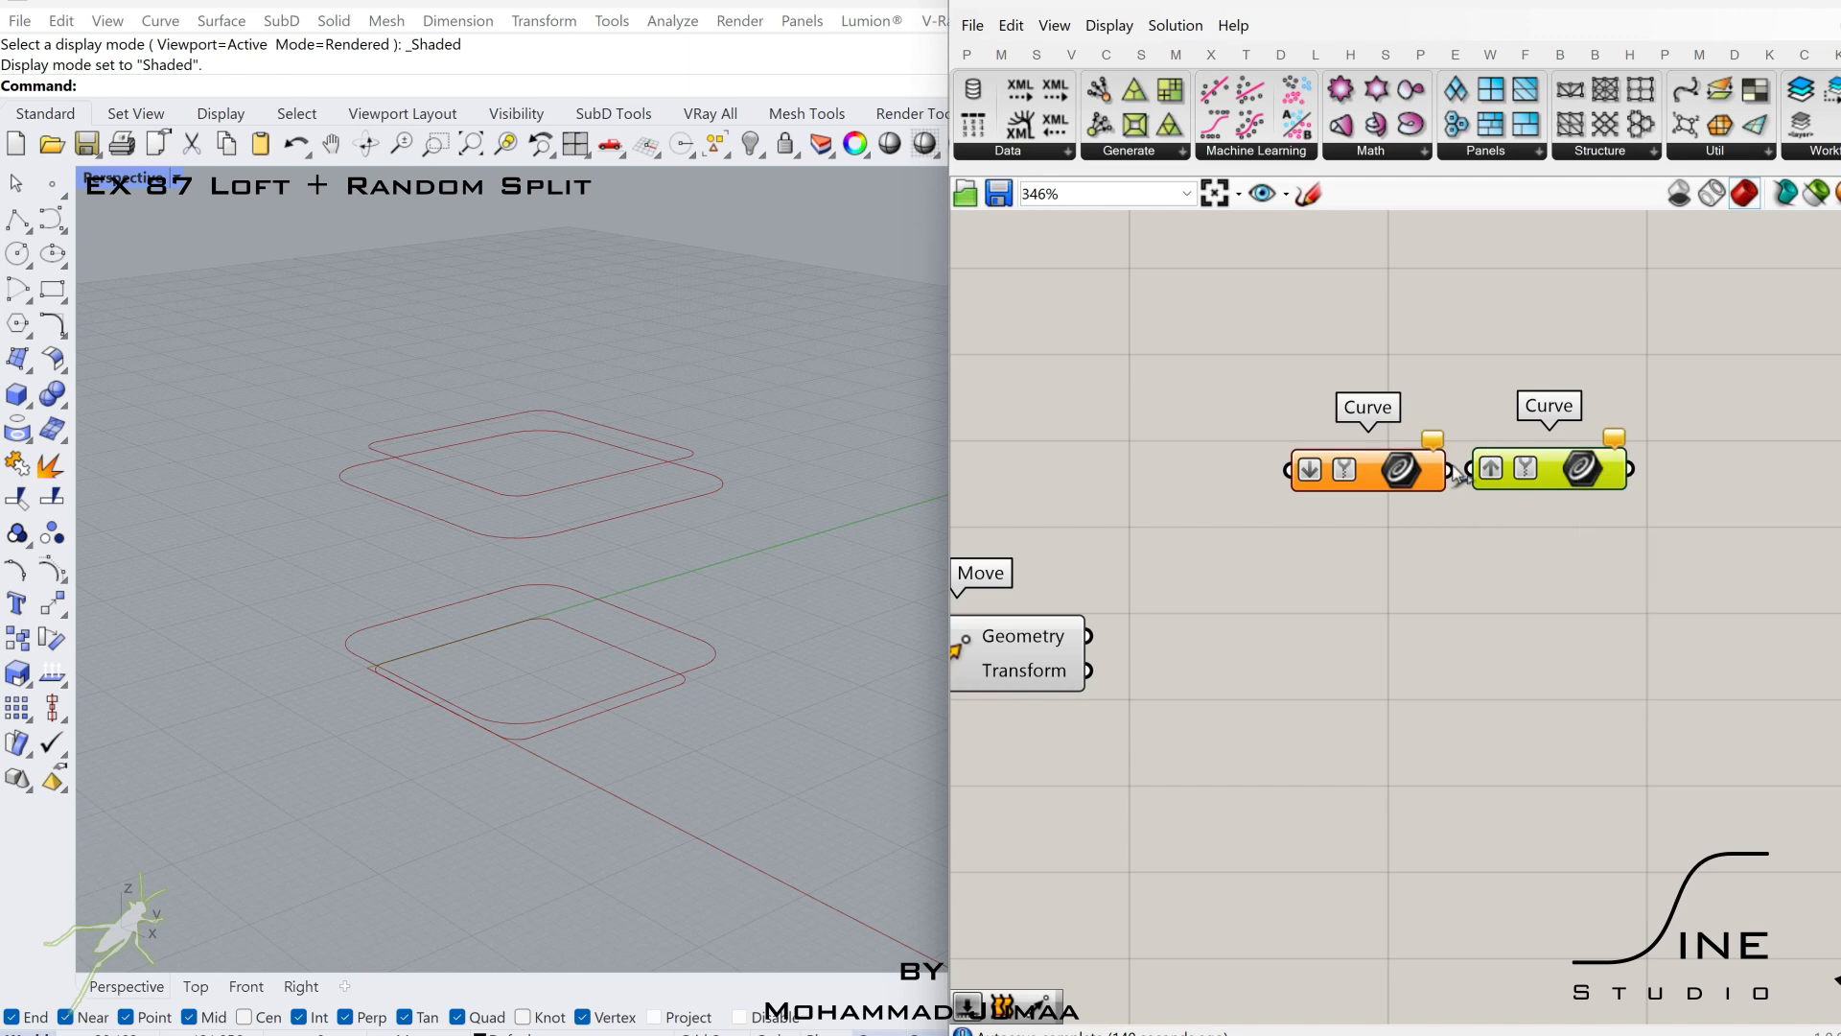
left_click_drag(1391, 475, 1446, 574)
Wire the third Move's geometry to the fourth Curve row and the second Move's geometry to the third row.
scroll(1055, 629, "down", 2)
right_click_drag(1055, 630, 1333, 688)
left_click(1348, 677)
left_click_drag(1332, 693, 1465, 664)
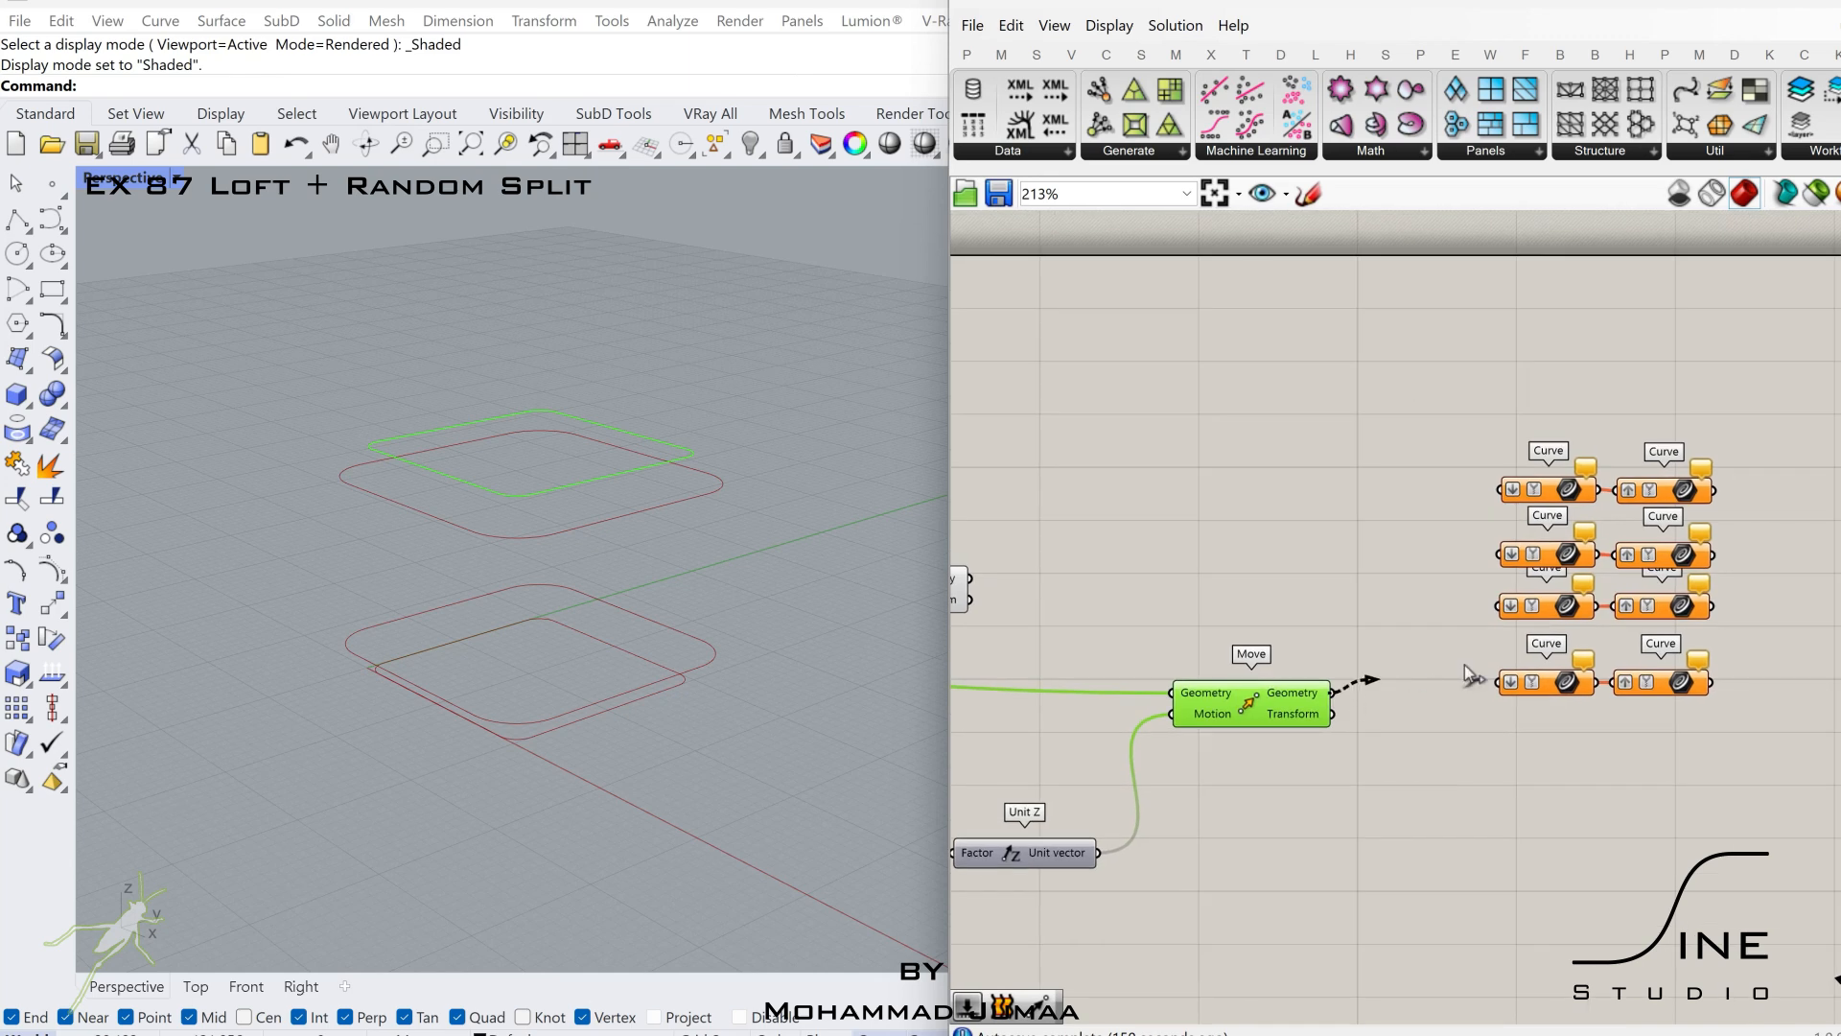
scroll(1501, 671, "down", 3)
right_click_drag(1146, 614, 1252, 613)
left_click(1250, 615)
scroll(1273, 626, "up", 2)
left_click_drag(1286, 610, 1732, 635)
Wire the first Move's geometry to the second Curve row and the filleted curve to the first row.
scroll(1727, 636, "down", 2)
left_click(1117, 616)
right_click_drag(1117, 617, 1160, 621)
left_click_drag(1162, 622, 1747, 629)
scroll(1747, 629, "down", 2)
right_click_drag(1231, 566, 1510, 570)
left_click(1338, 601)
left_click_drag(1356, 601, 1840, 544)
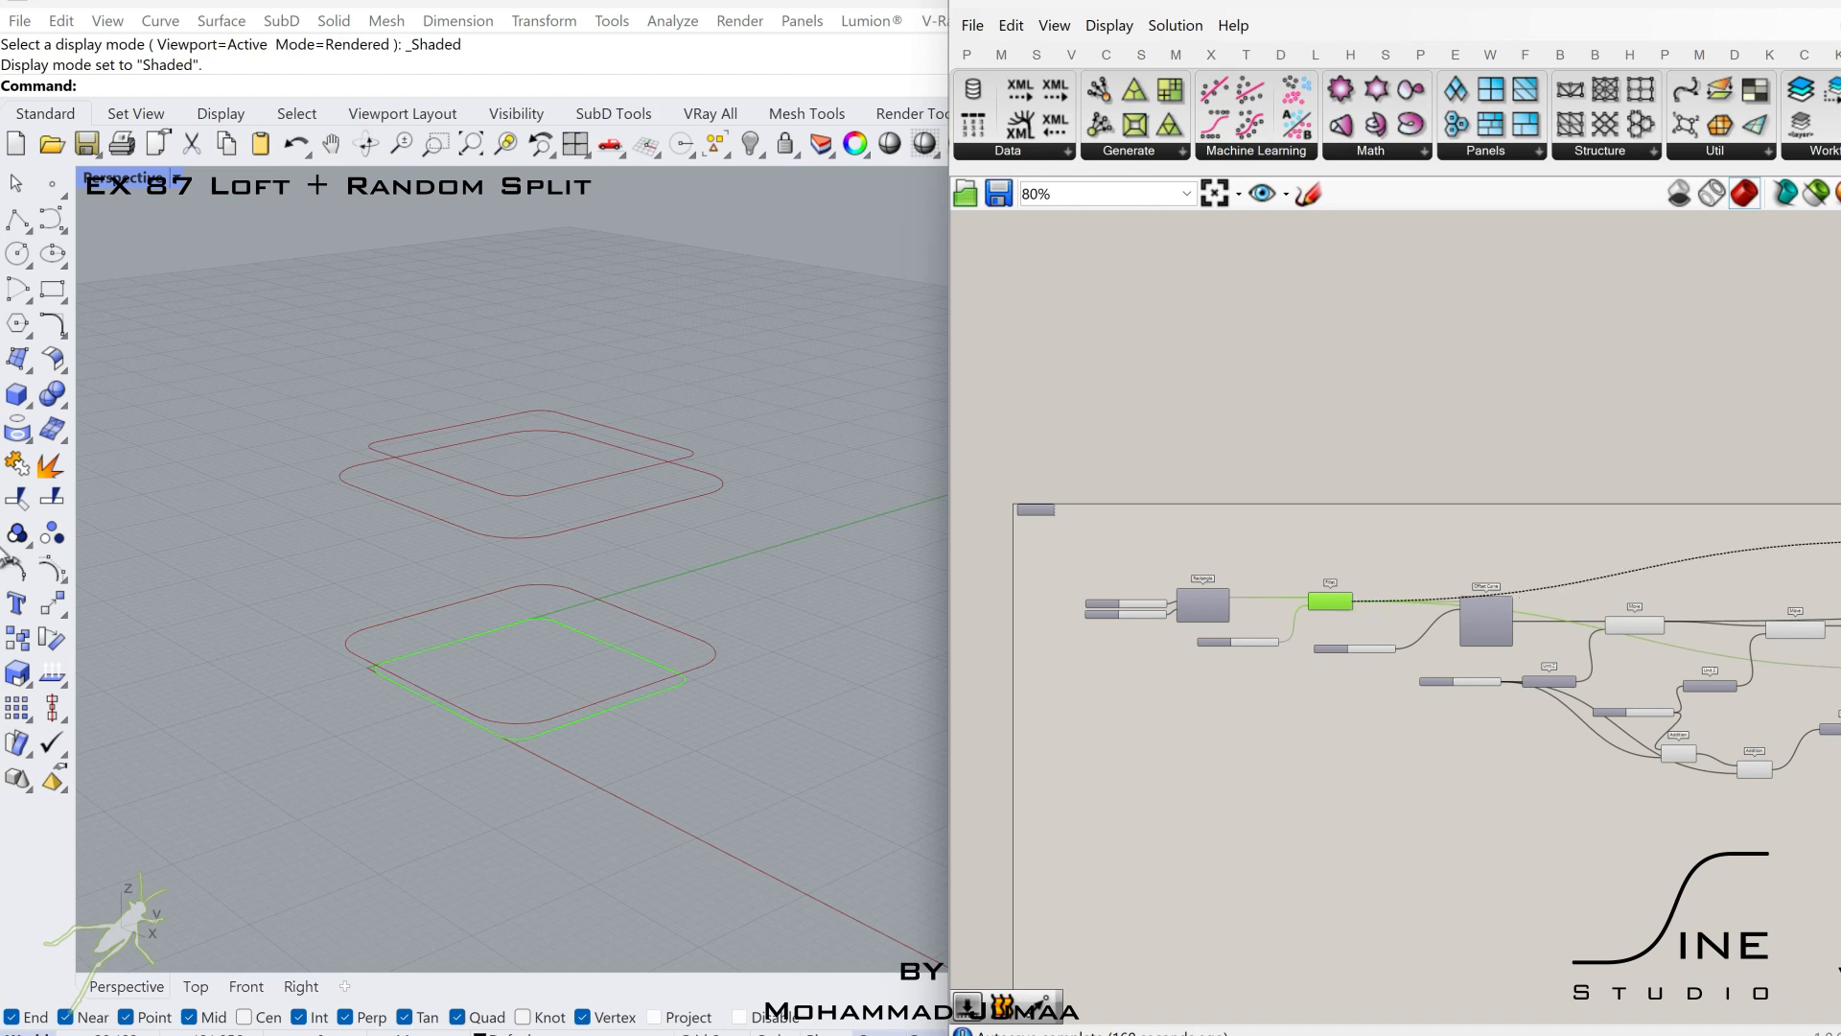
right_click_drag(1840, 544, 1809, 566)
Hide the preview of all components upstream of the Curve parameters.
left_click_drag(1840, 544, 1077, 877)
scroll(1713, 582, "down", 1)
middle_click(1155, 802)
left_click(1222, 802)
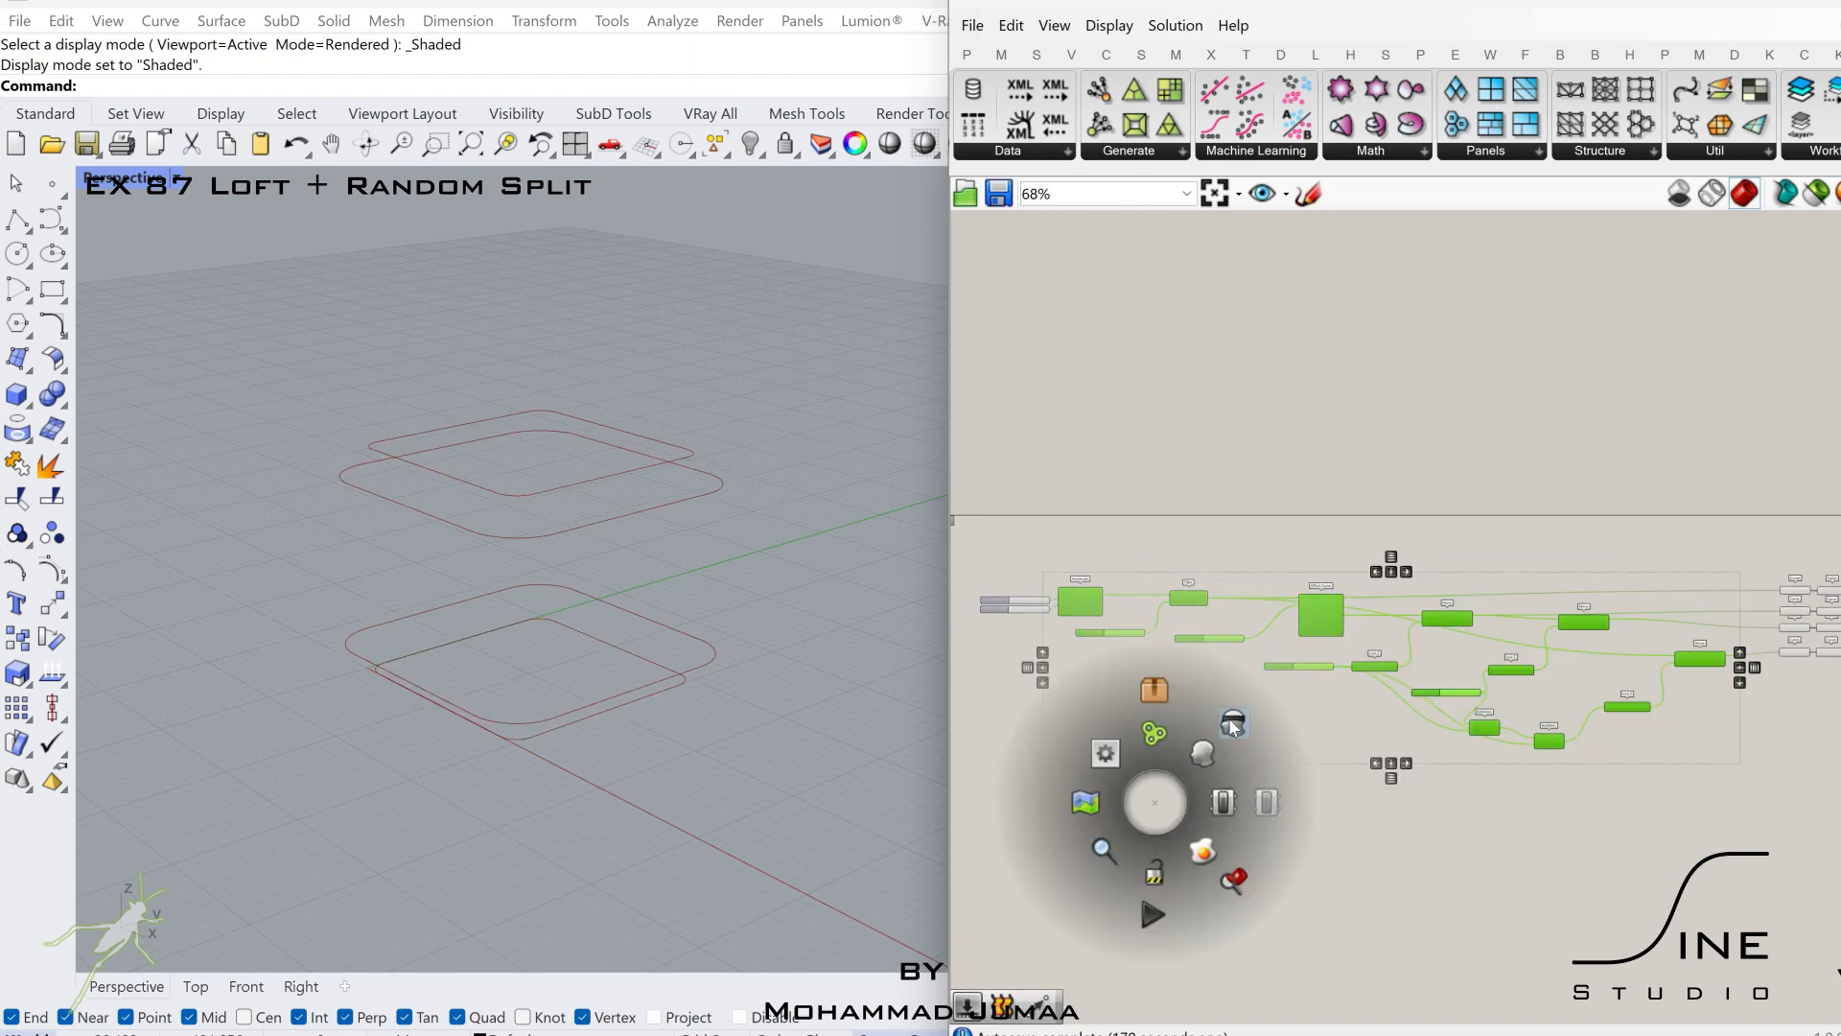
Add a Loft component to the right of the four Curve rows.
right_click_drag(1784, 635, 1502, 622)
scroll(1631, 616, "up", 7)
double_click(1657, 598)
type("loft")
key("Return")
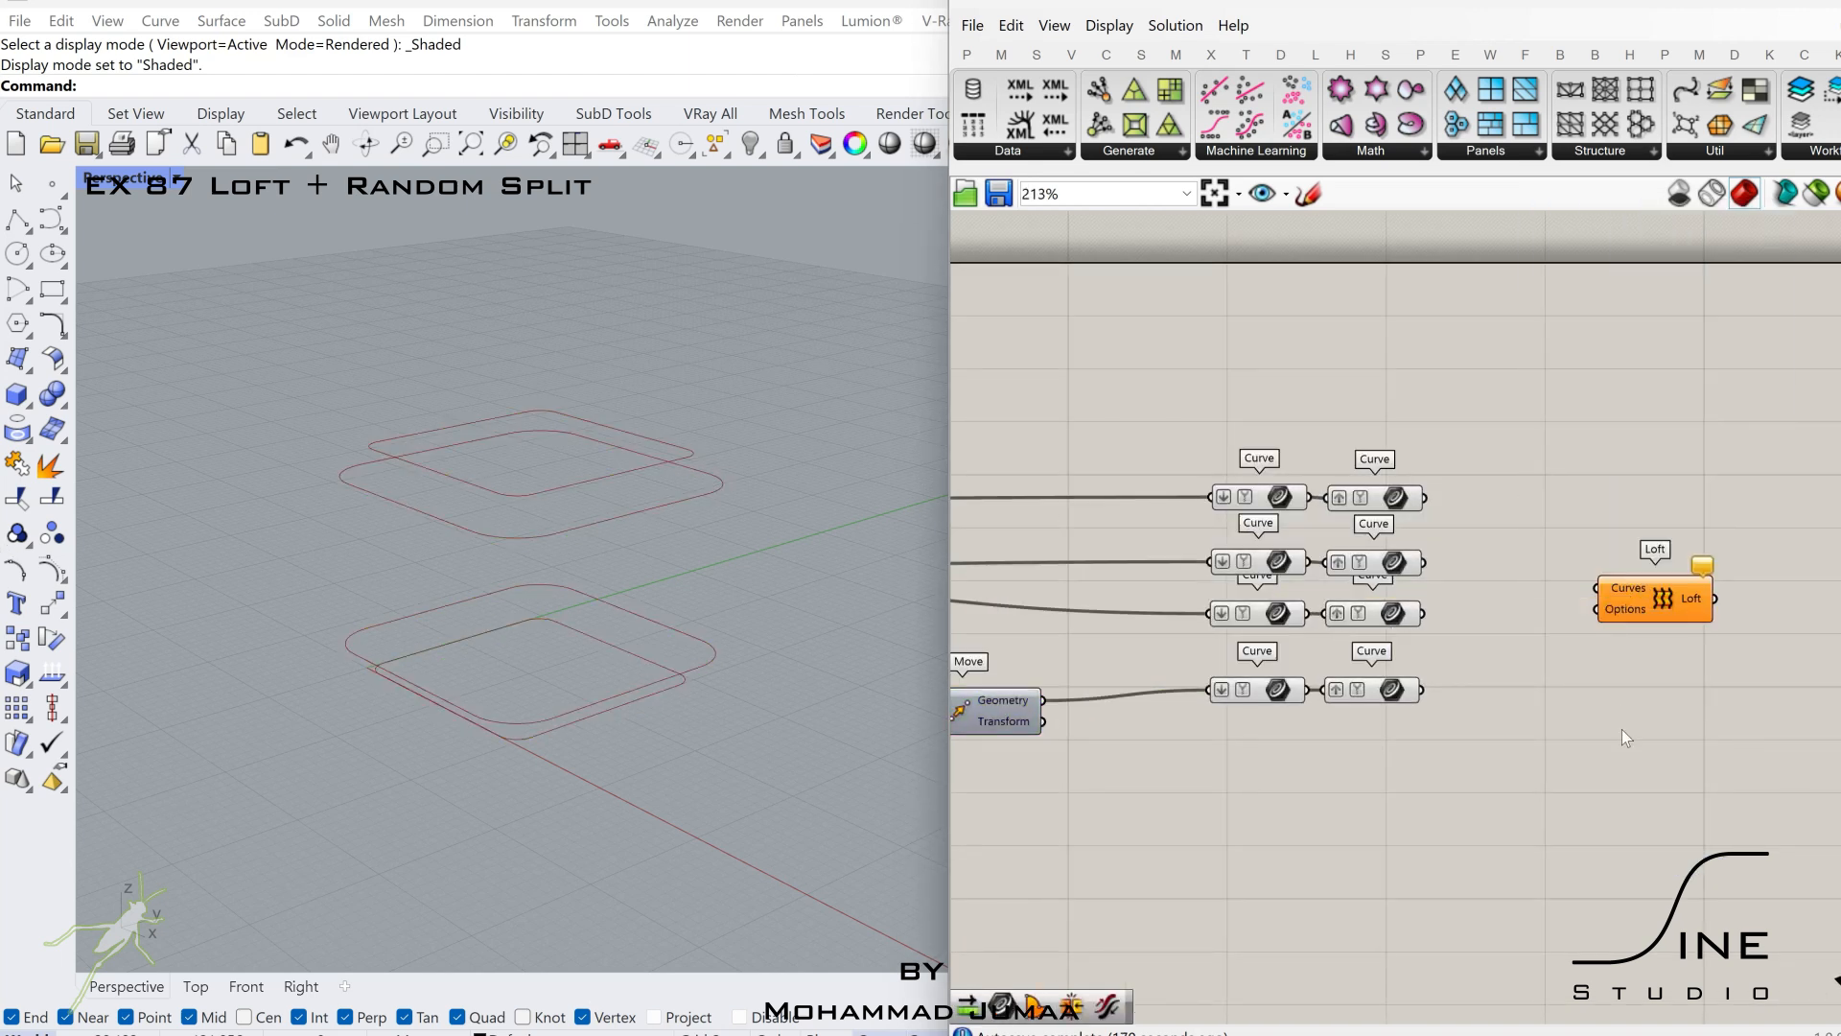
Give the Loft a Loft Options component with a type slider of 2, and connect the four grafted curves to it.
double_click(1622, 728)
type("loftoptio")
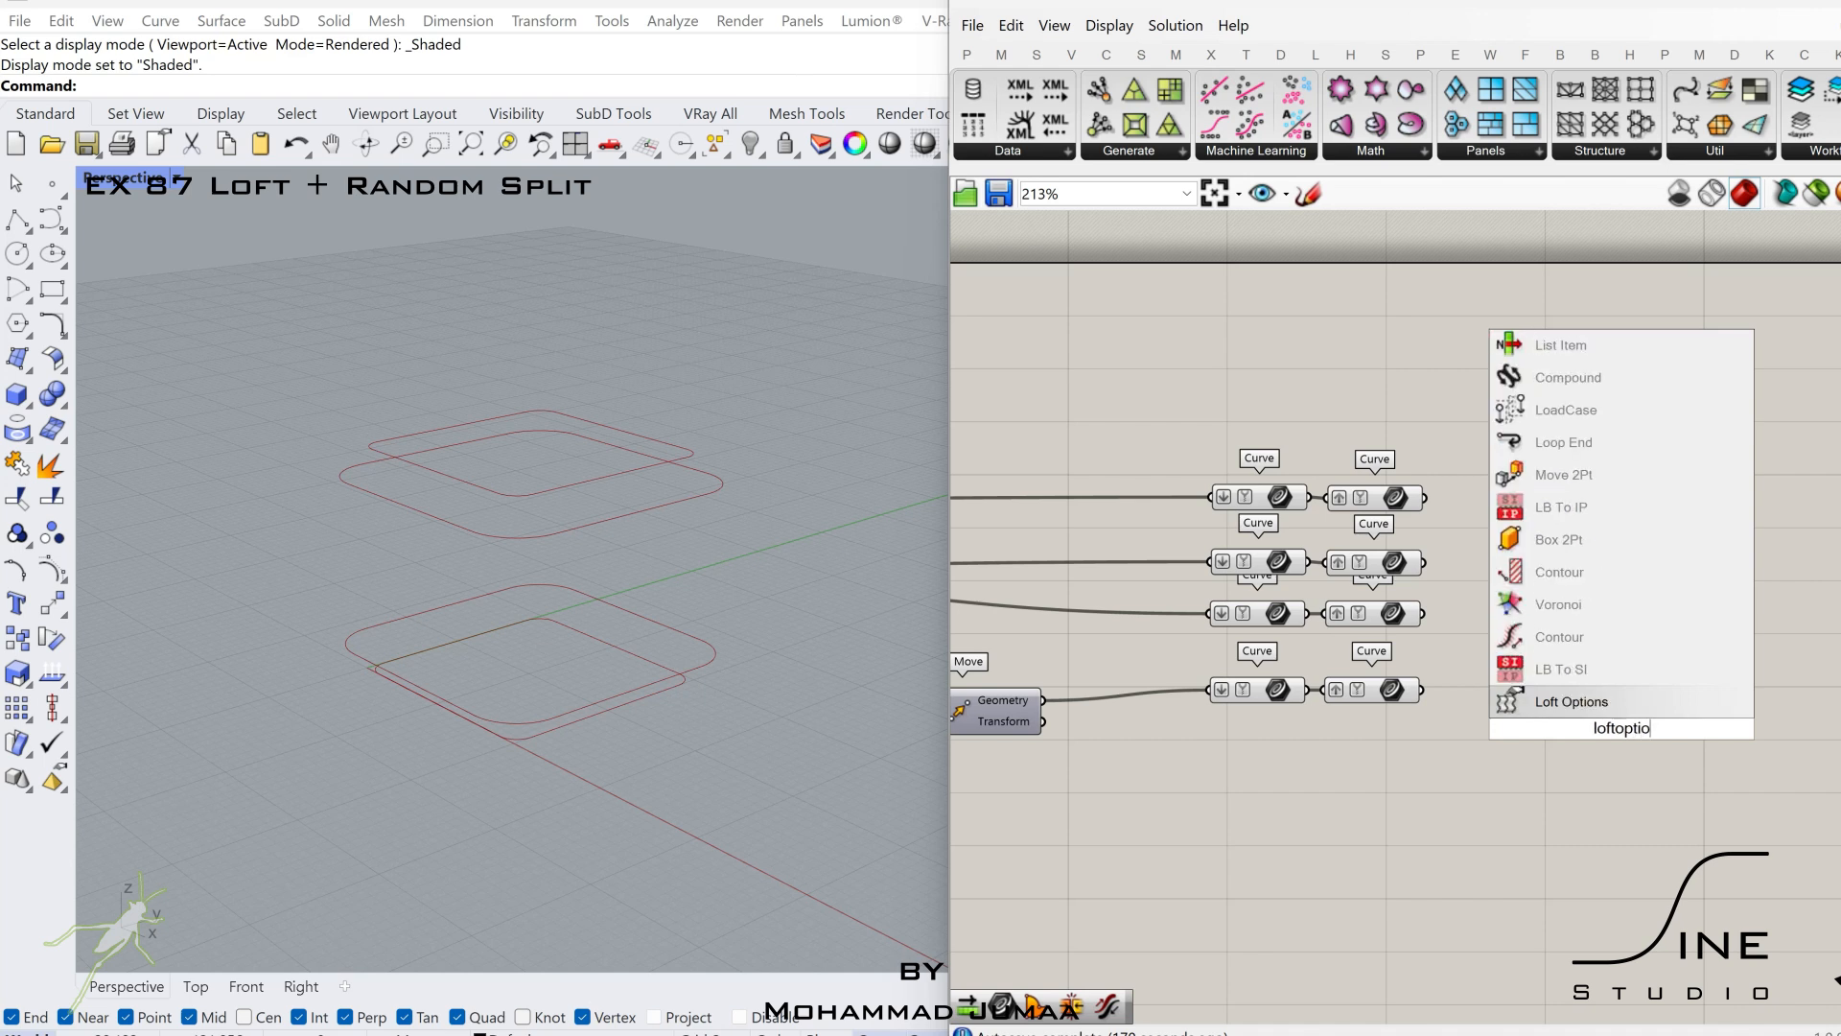
key("Return")
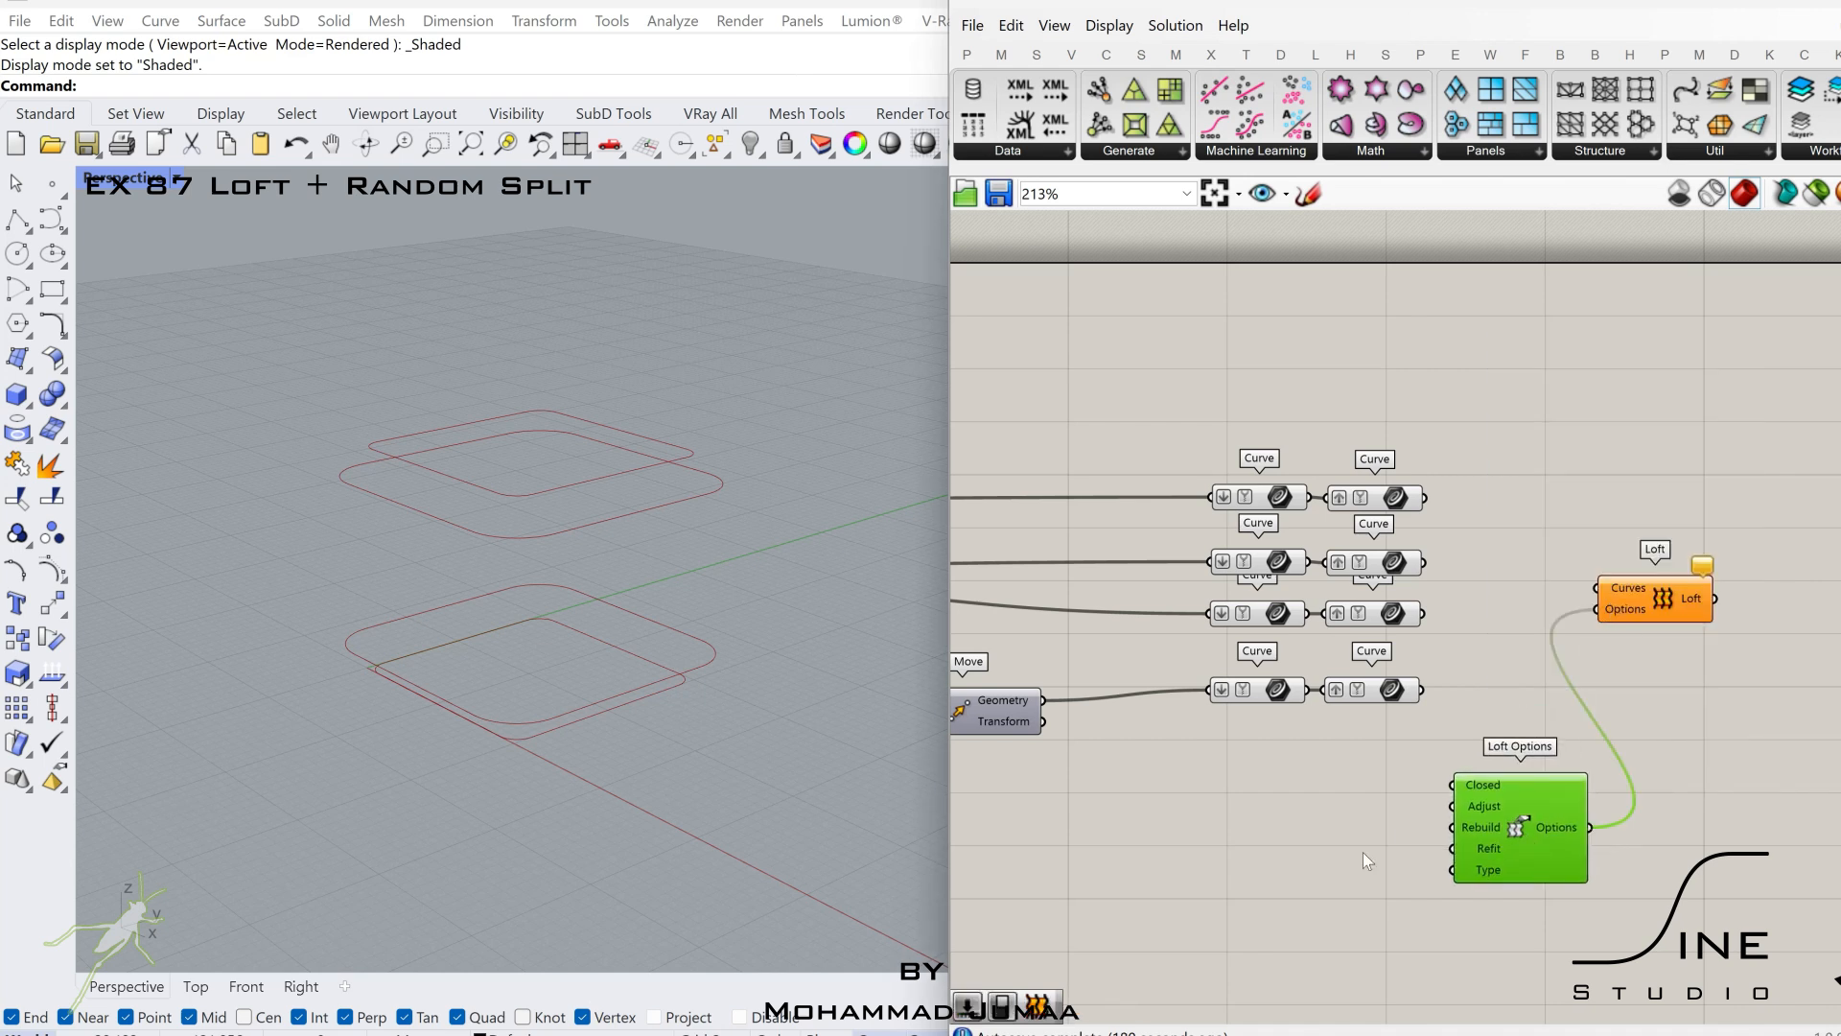
double_click(1362, 854)
type("2")
key("Return")
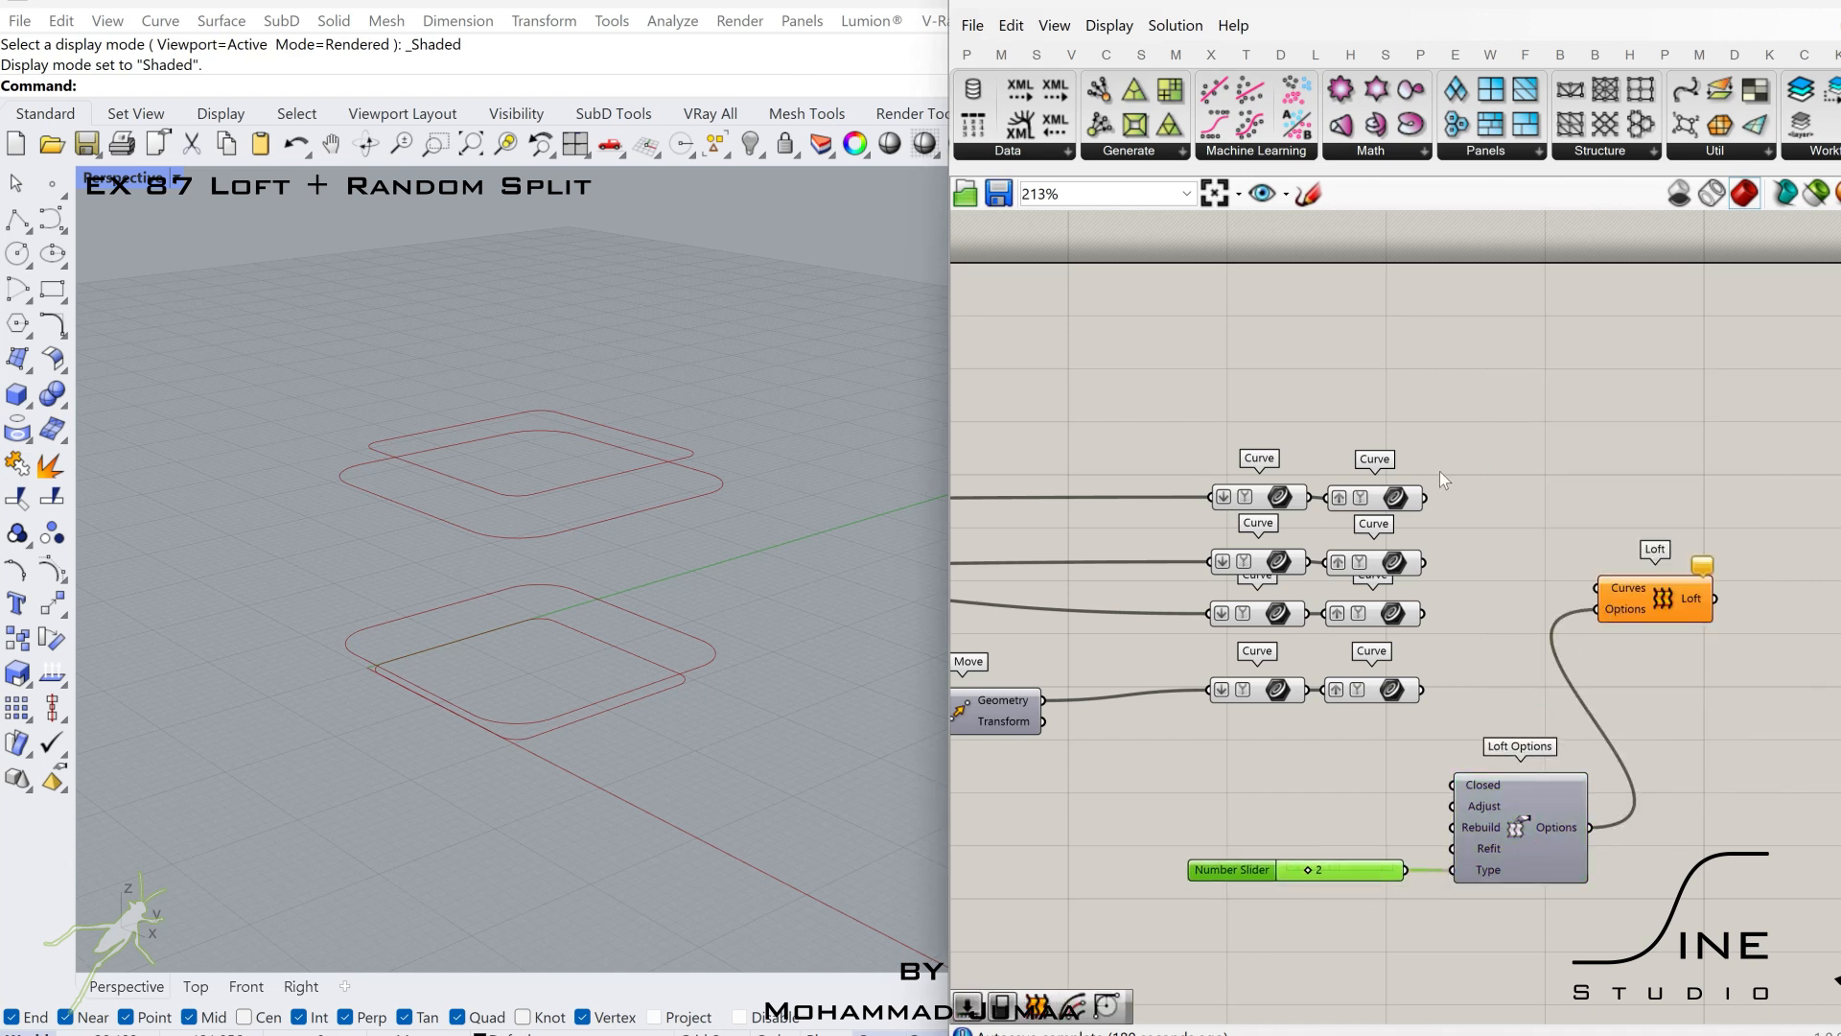
left_click_drag(1575, 562, 1596, 587)
left_click_drag(1664, 599, 1692, 545)
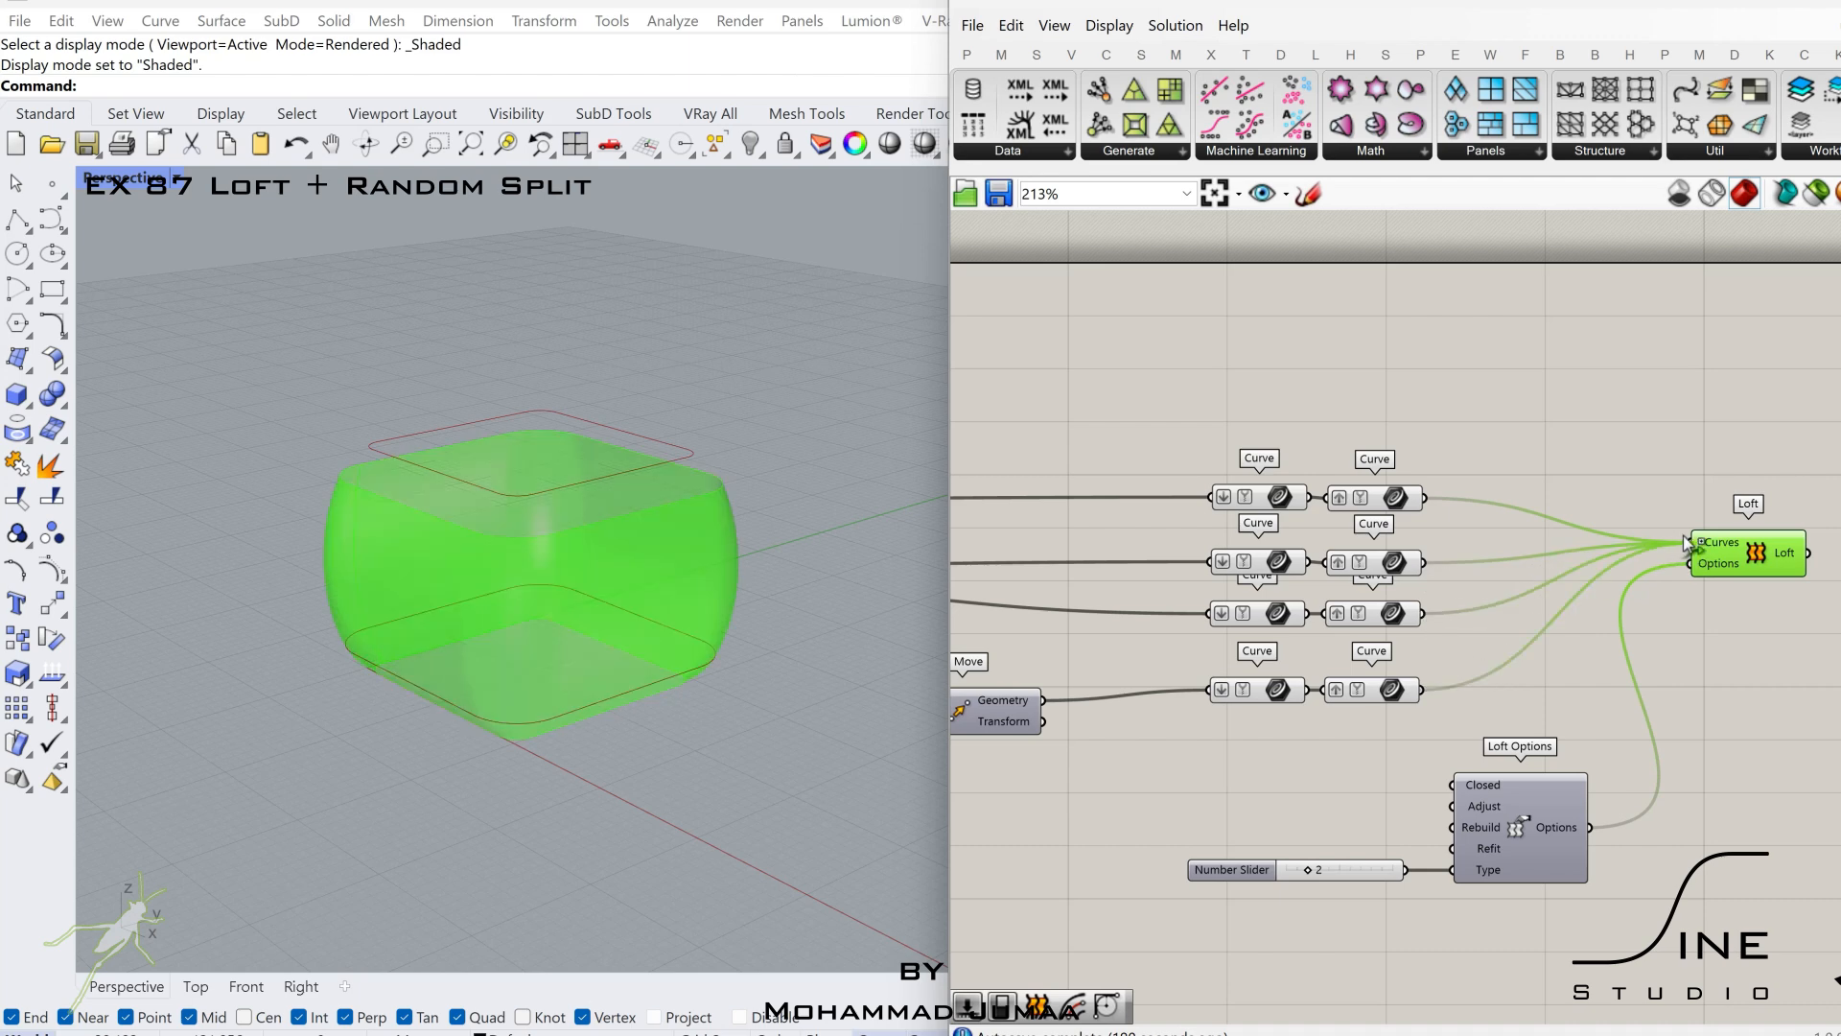
Cap the loft's bottom and top with two Boundary Surfaces components fed by the first and fourth grafted curves.
scroll(1534, 624, "down", 2)
double_click(1387, 815)
type("boun")
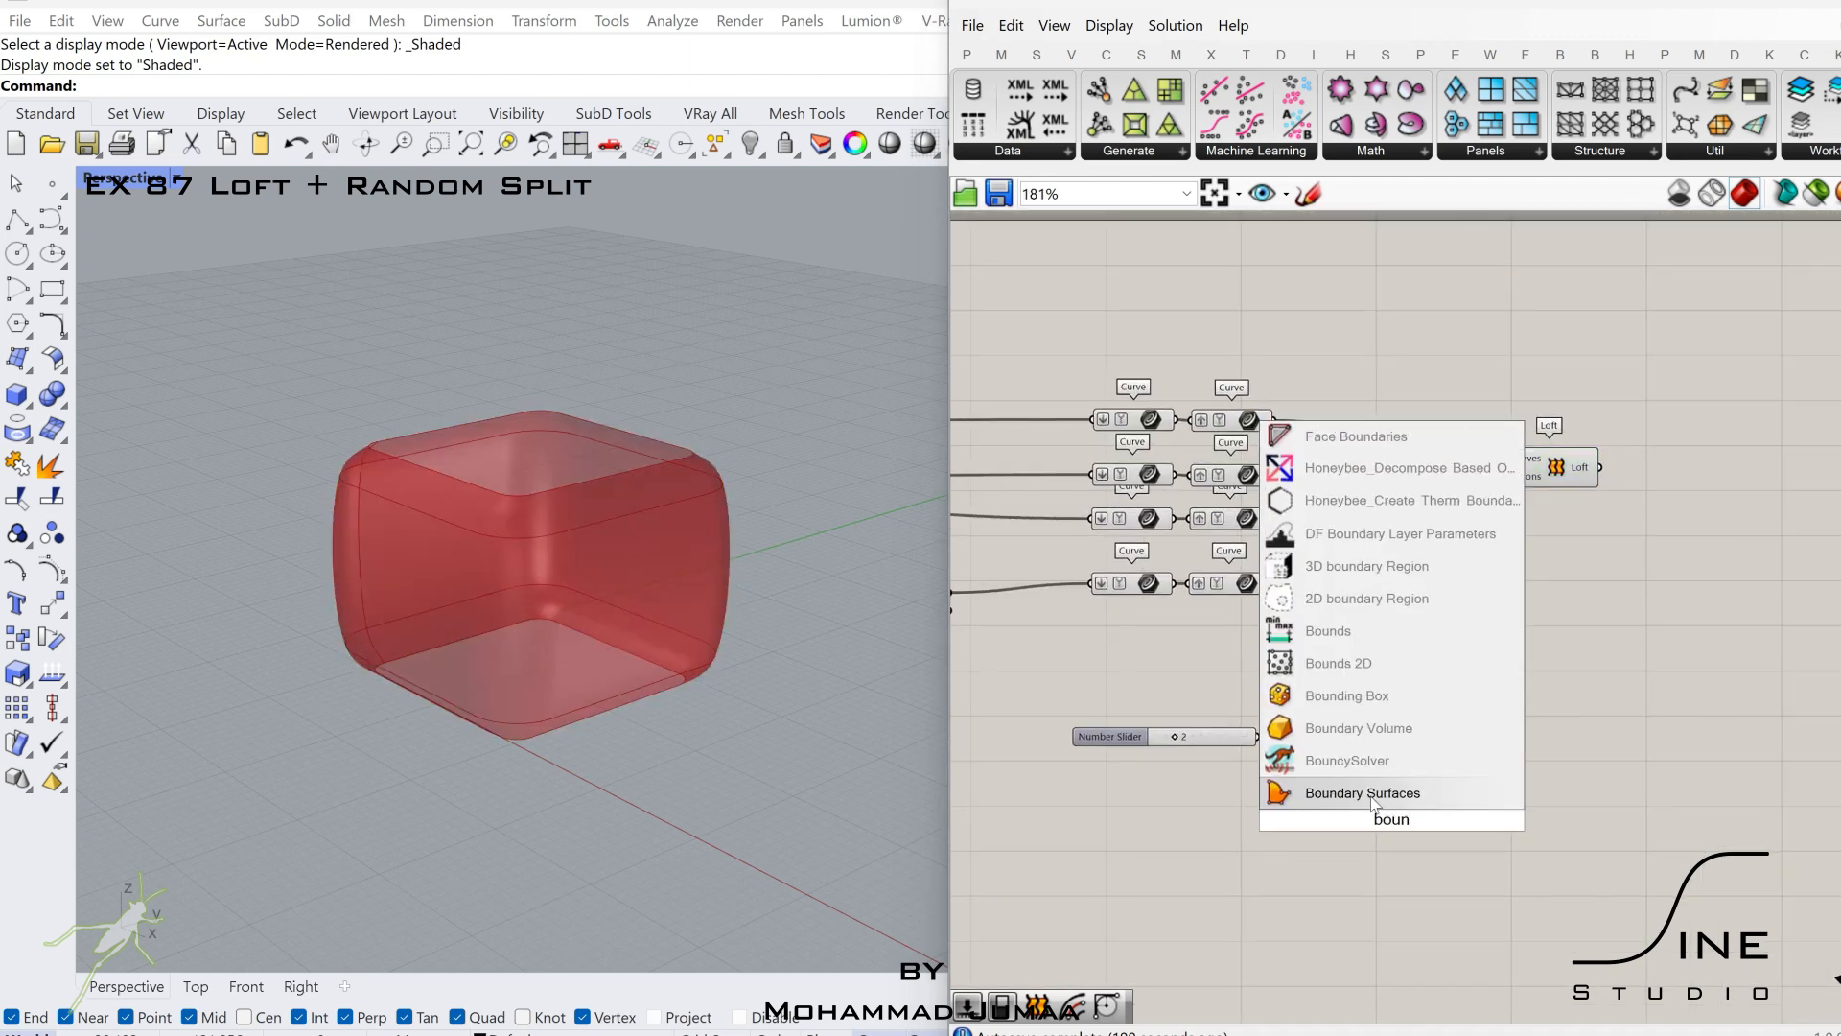
key("Return")
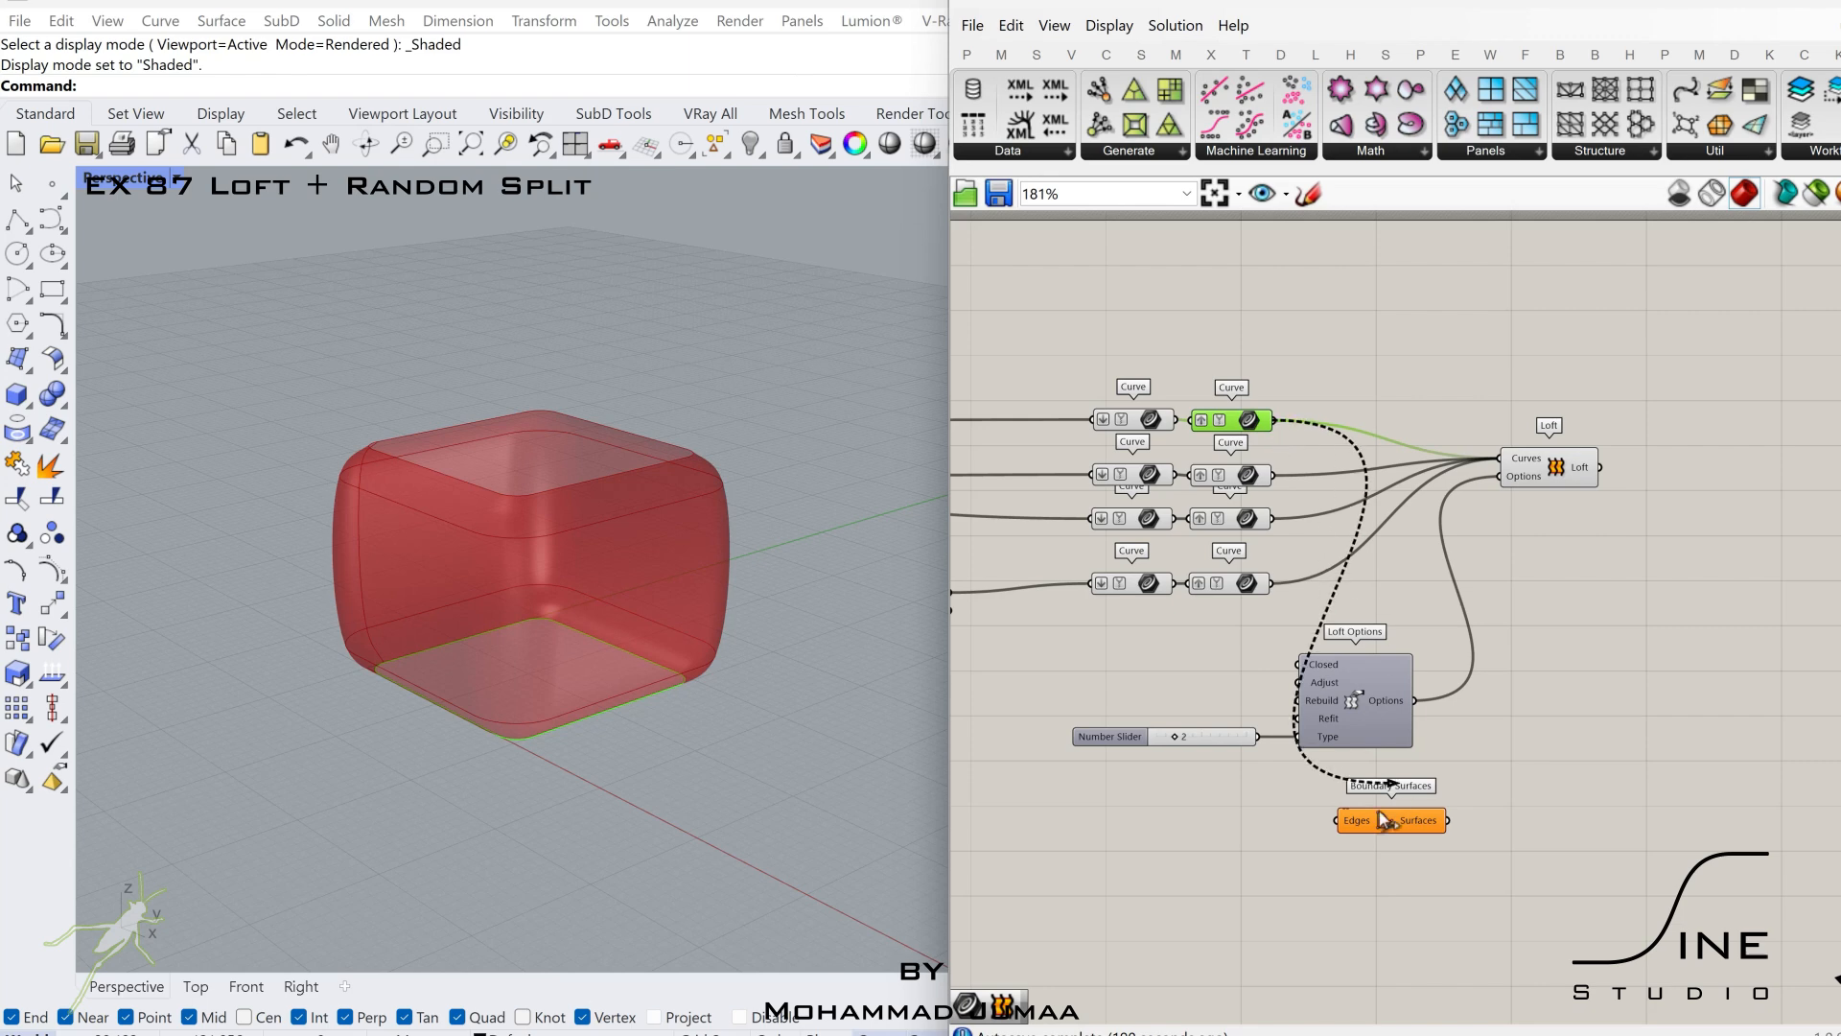
left_click_drag(1382, 820, 1339, 821)
left_click_drag(1395, 827, 1402, 899)
left_click_drag(1272, 583, 1342, 891)
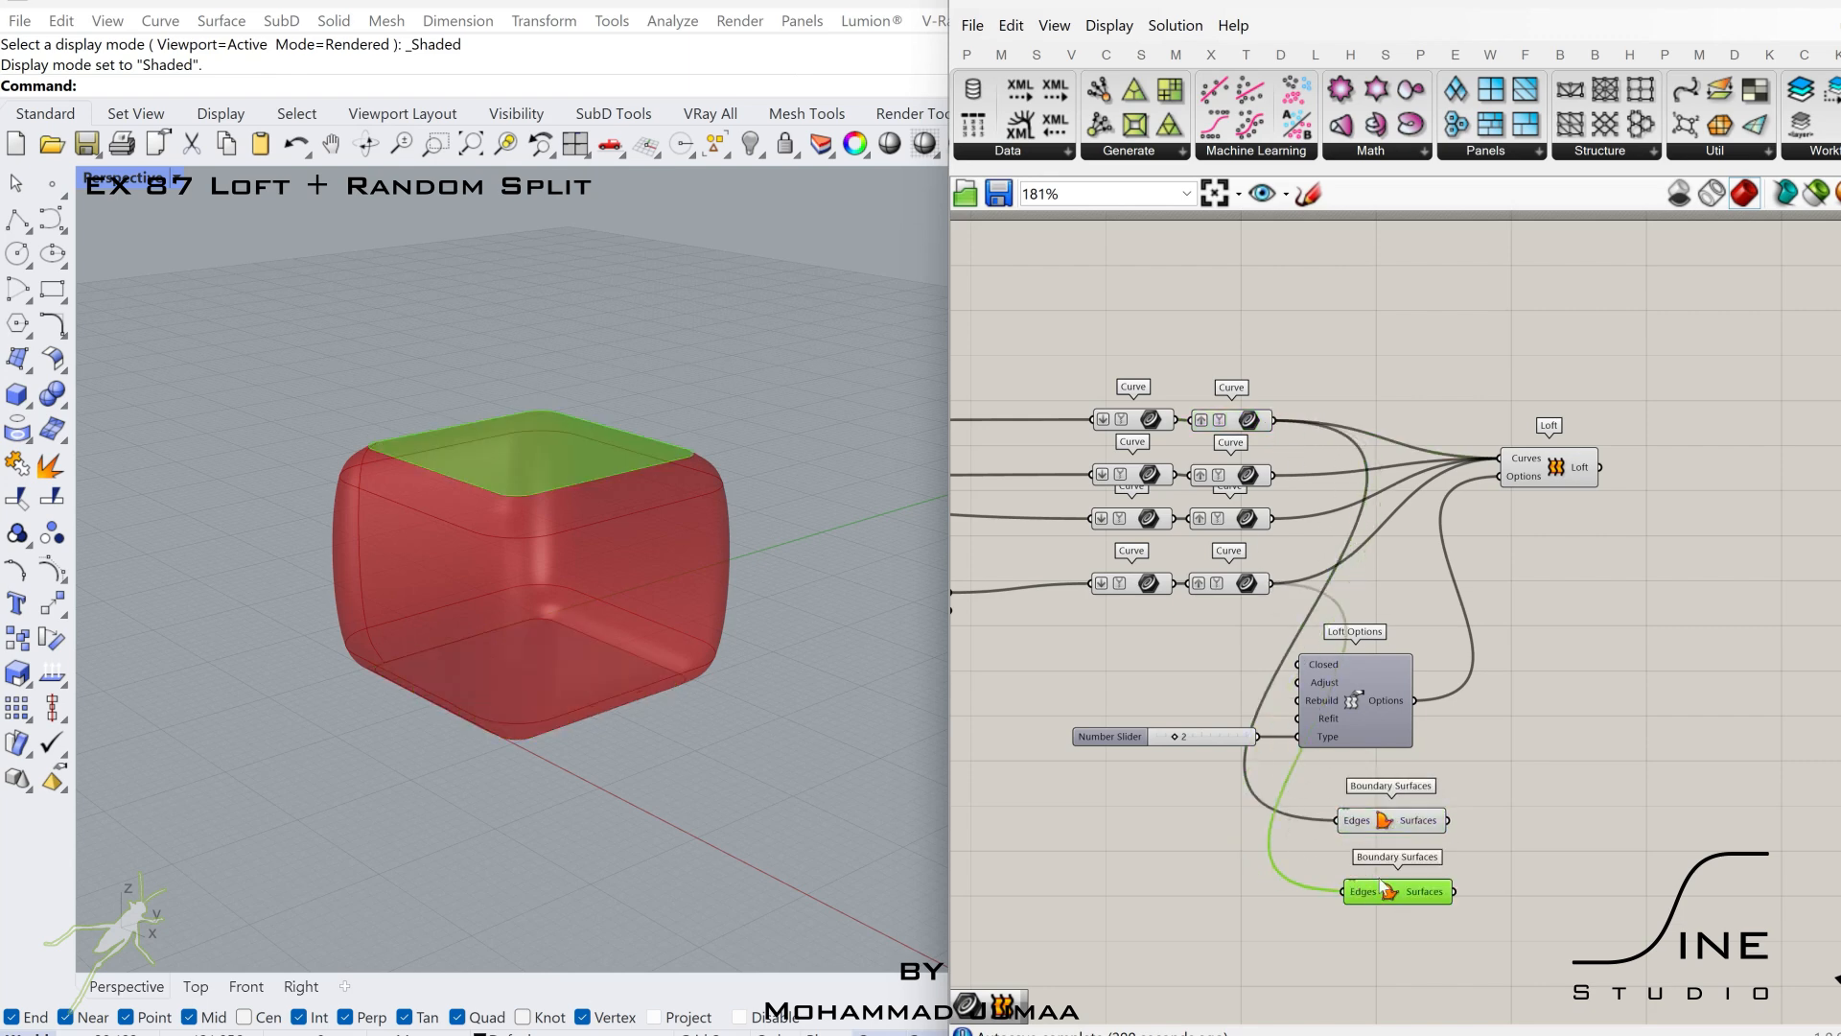
left_click(1419, 862)
left_click(1425, 899, "shift")
left_click_drag(1428, 818, 1502, 890)
left_click(1416, 794)
left_click(1561, 711)
Add a Divide Domain² component to the lower right of the Loft.
right_click_drag(1708, 489, 1532, 483)
scroll(1533, 483, "up", 3)
double_click(1533, 481)
type("div")
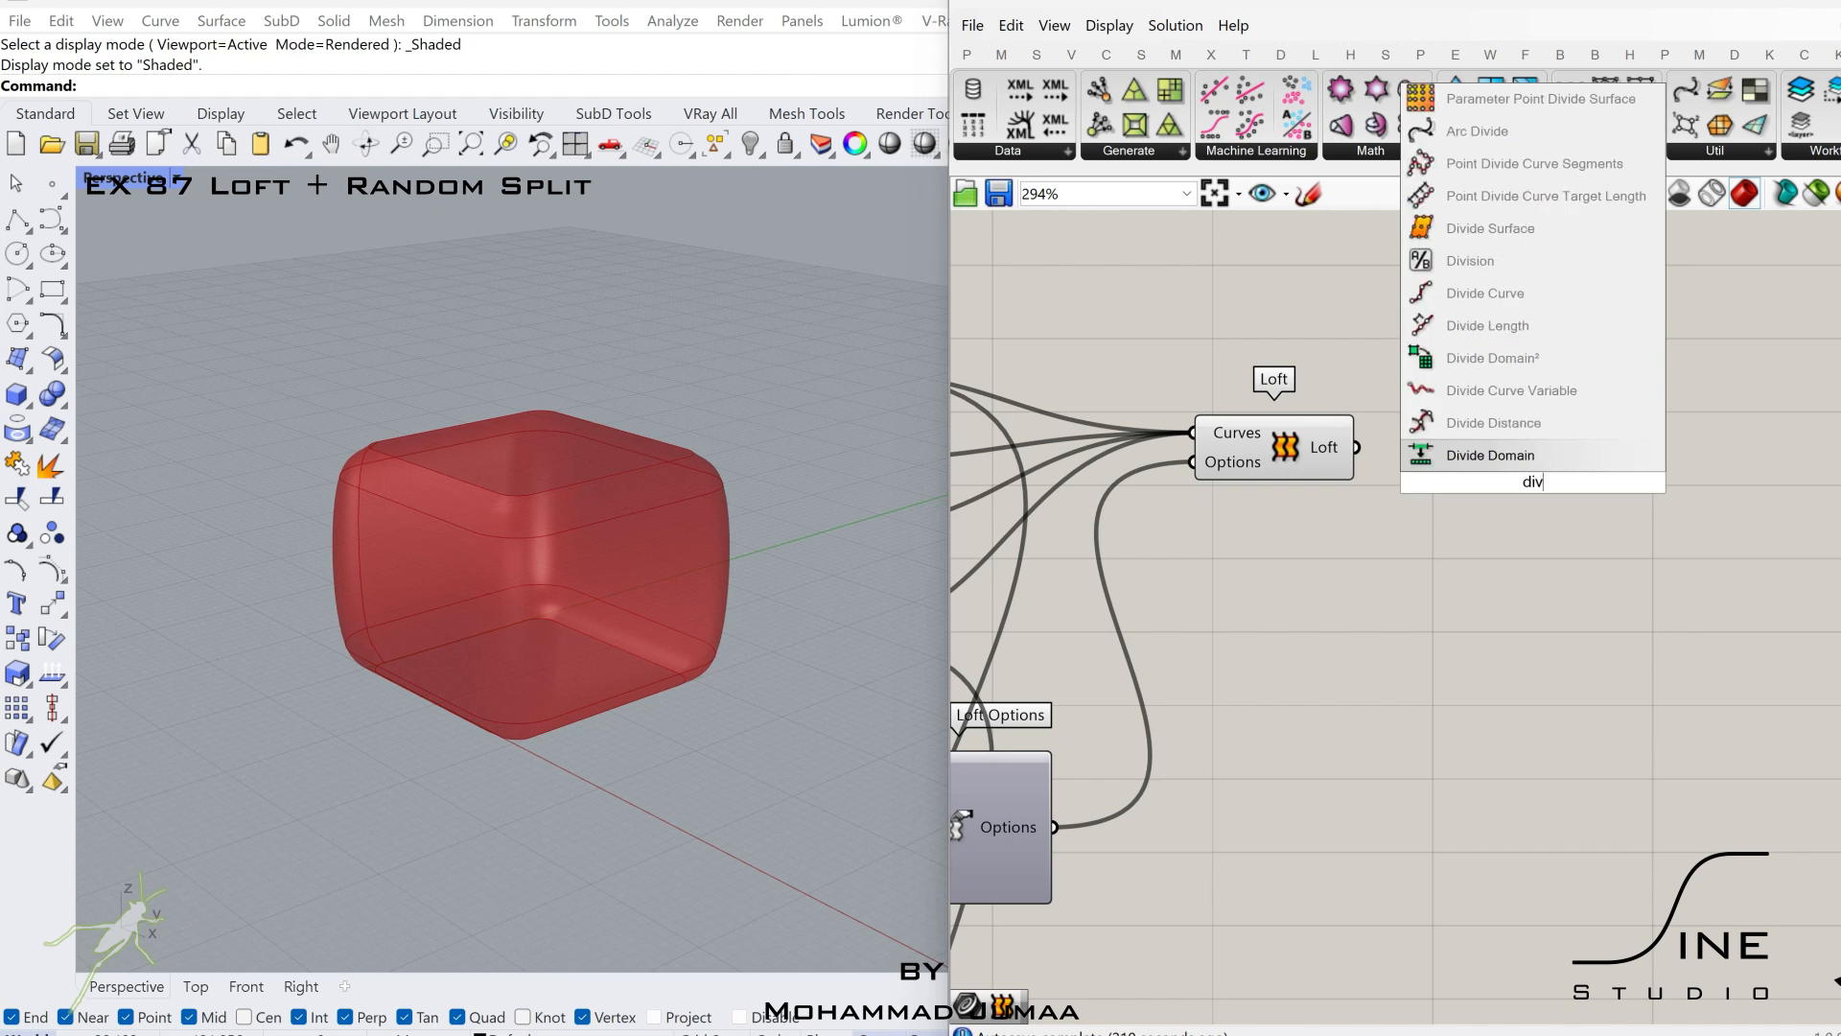
key("Return")
left_click_drag(1533, 479, 1691, 608)
Add an Isotrim component and feed the Loft output into its Surface and the Divide Domain² Domain input.
double_click(1696, 432)
type("is")
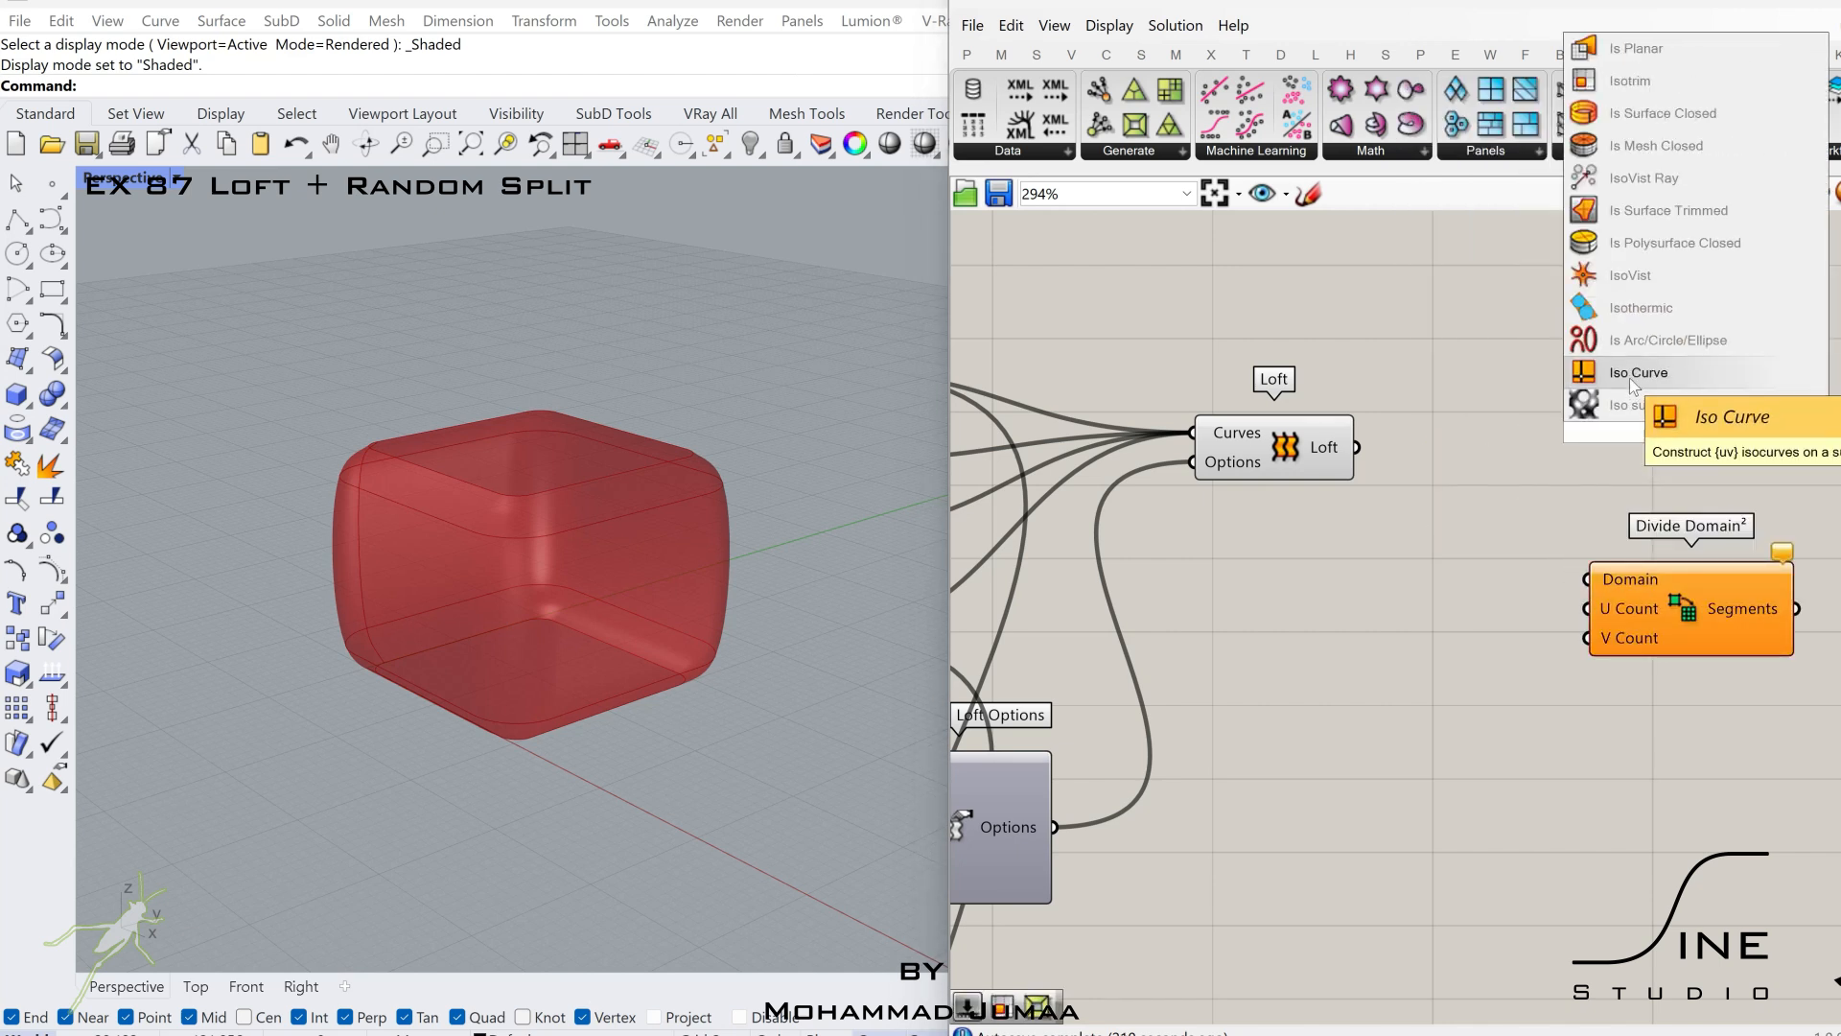
left_click(1630, 81)
right_click_drag(1357, 438, 1175, 468)
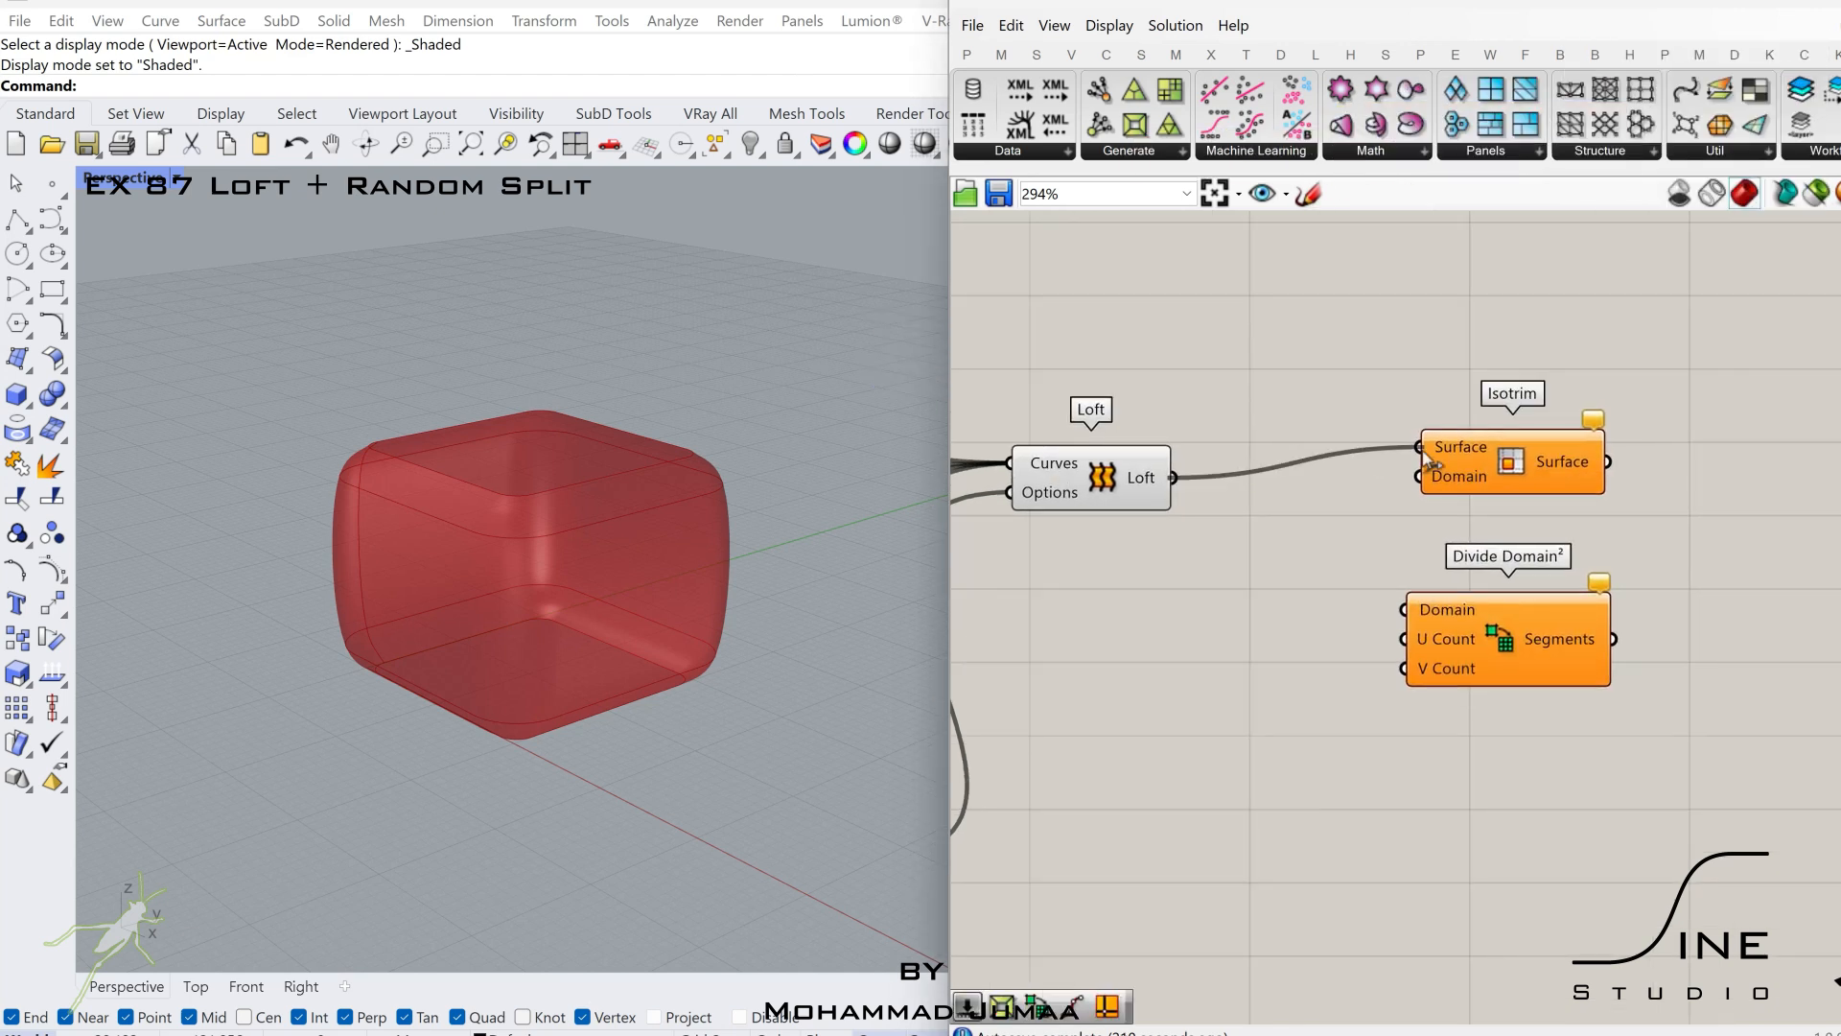
left_click_drag(1531, 489, 1739, 520)
left_click_drag(1401, 606, 1406, 610)
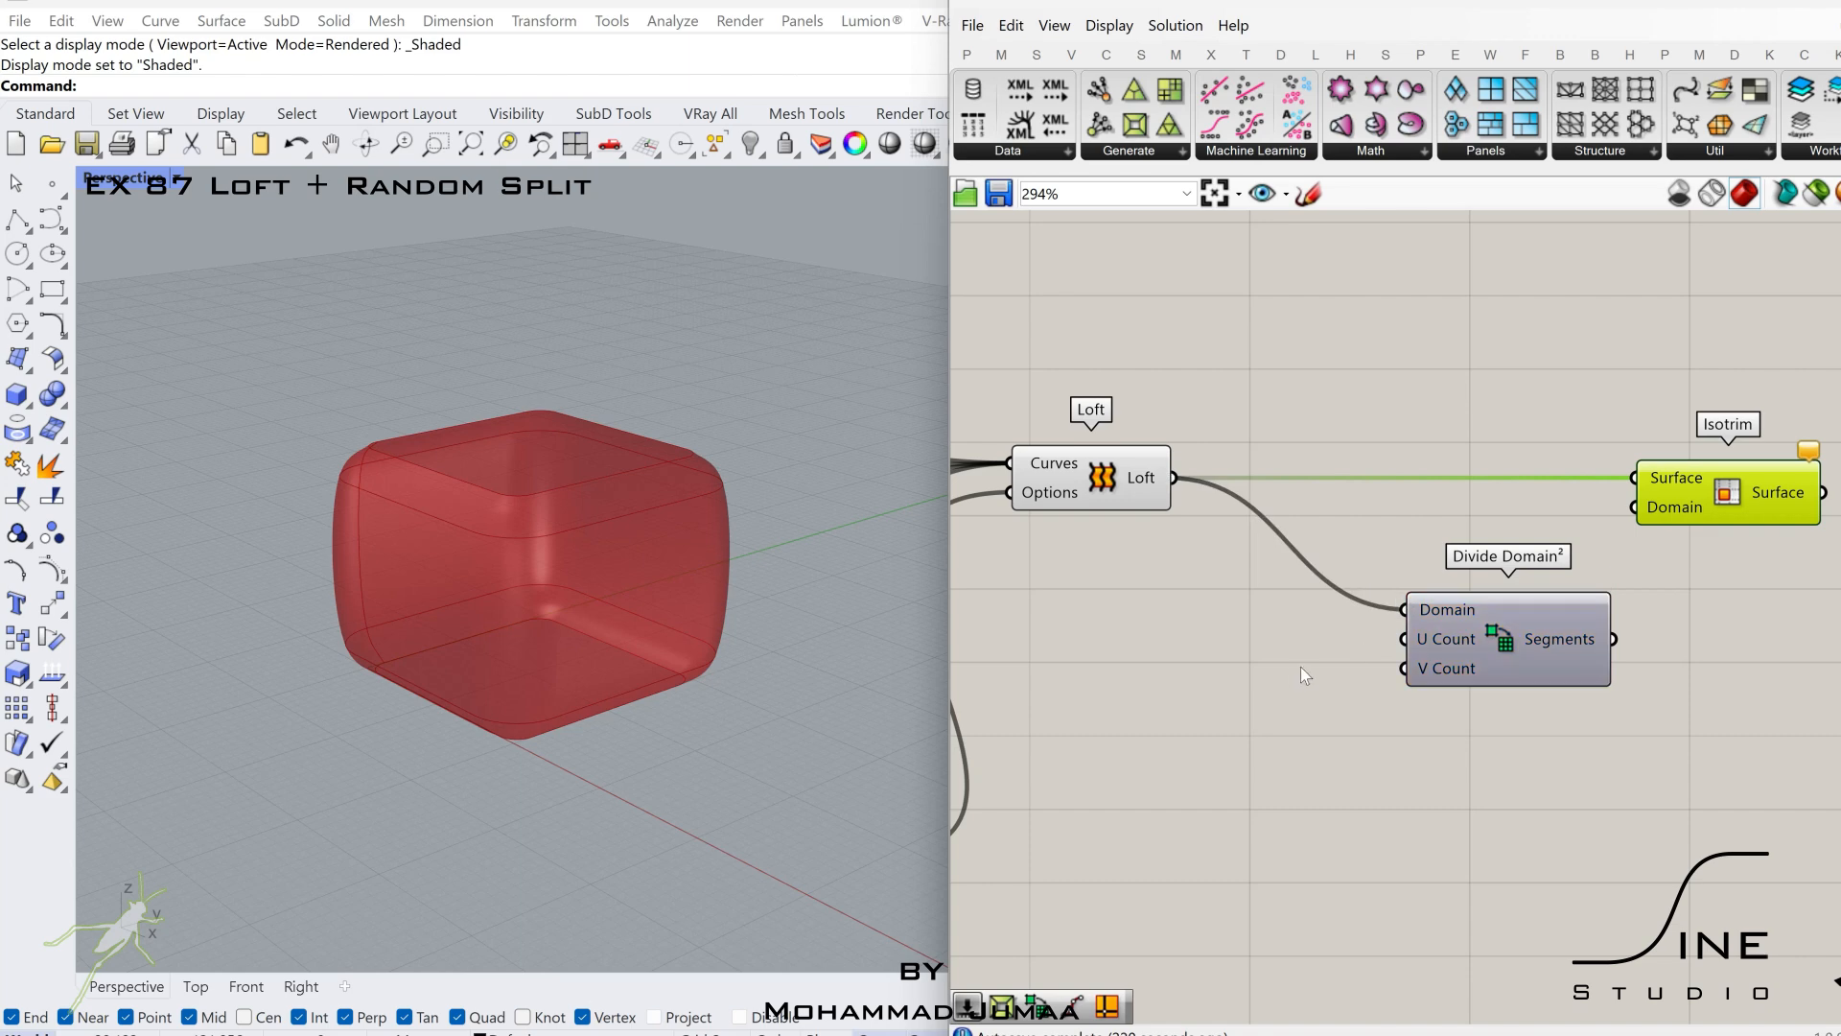
Supply Divide Domain² U Count and V Count with sliders of 15, and connect Segments to Isotrim's Domain.
double_click(1291, 666)
type("15")
key("Return")
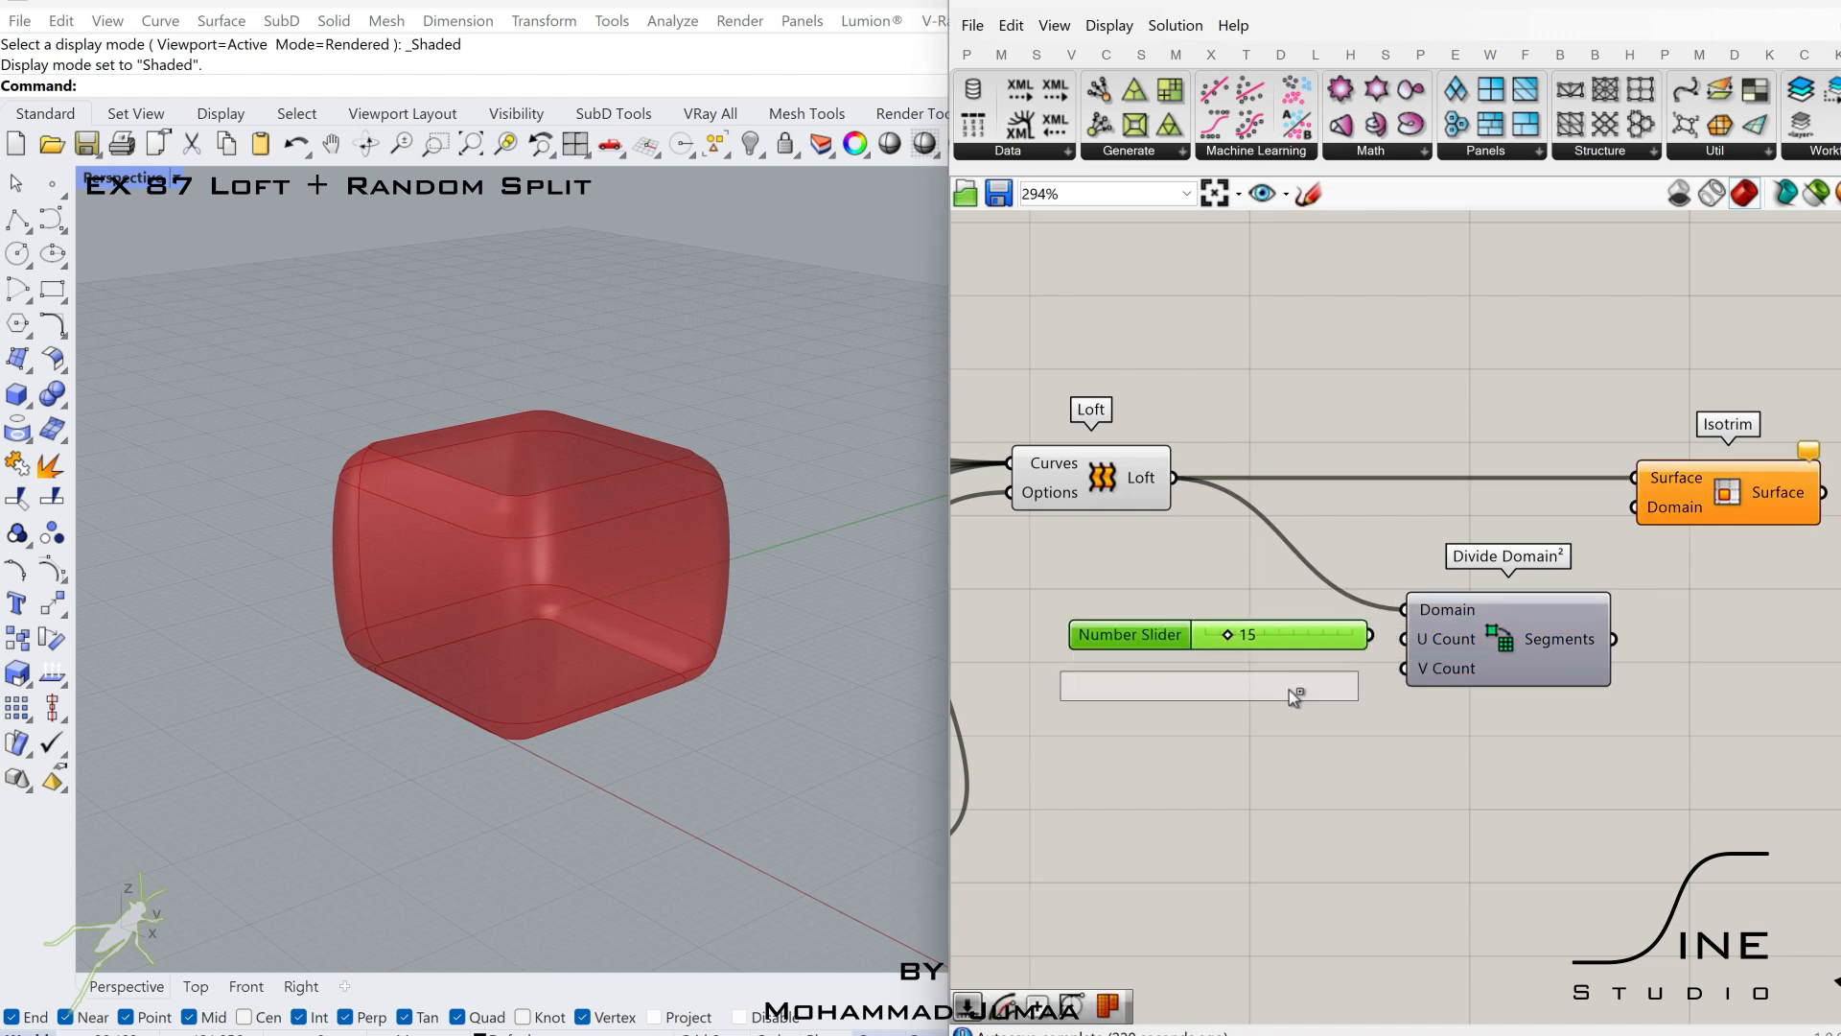
left_click_drag(1618, 640, 1635, 507)
Turn off the preview of the Loft component.
left_click(1155, 486)
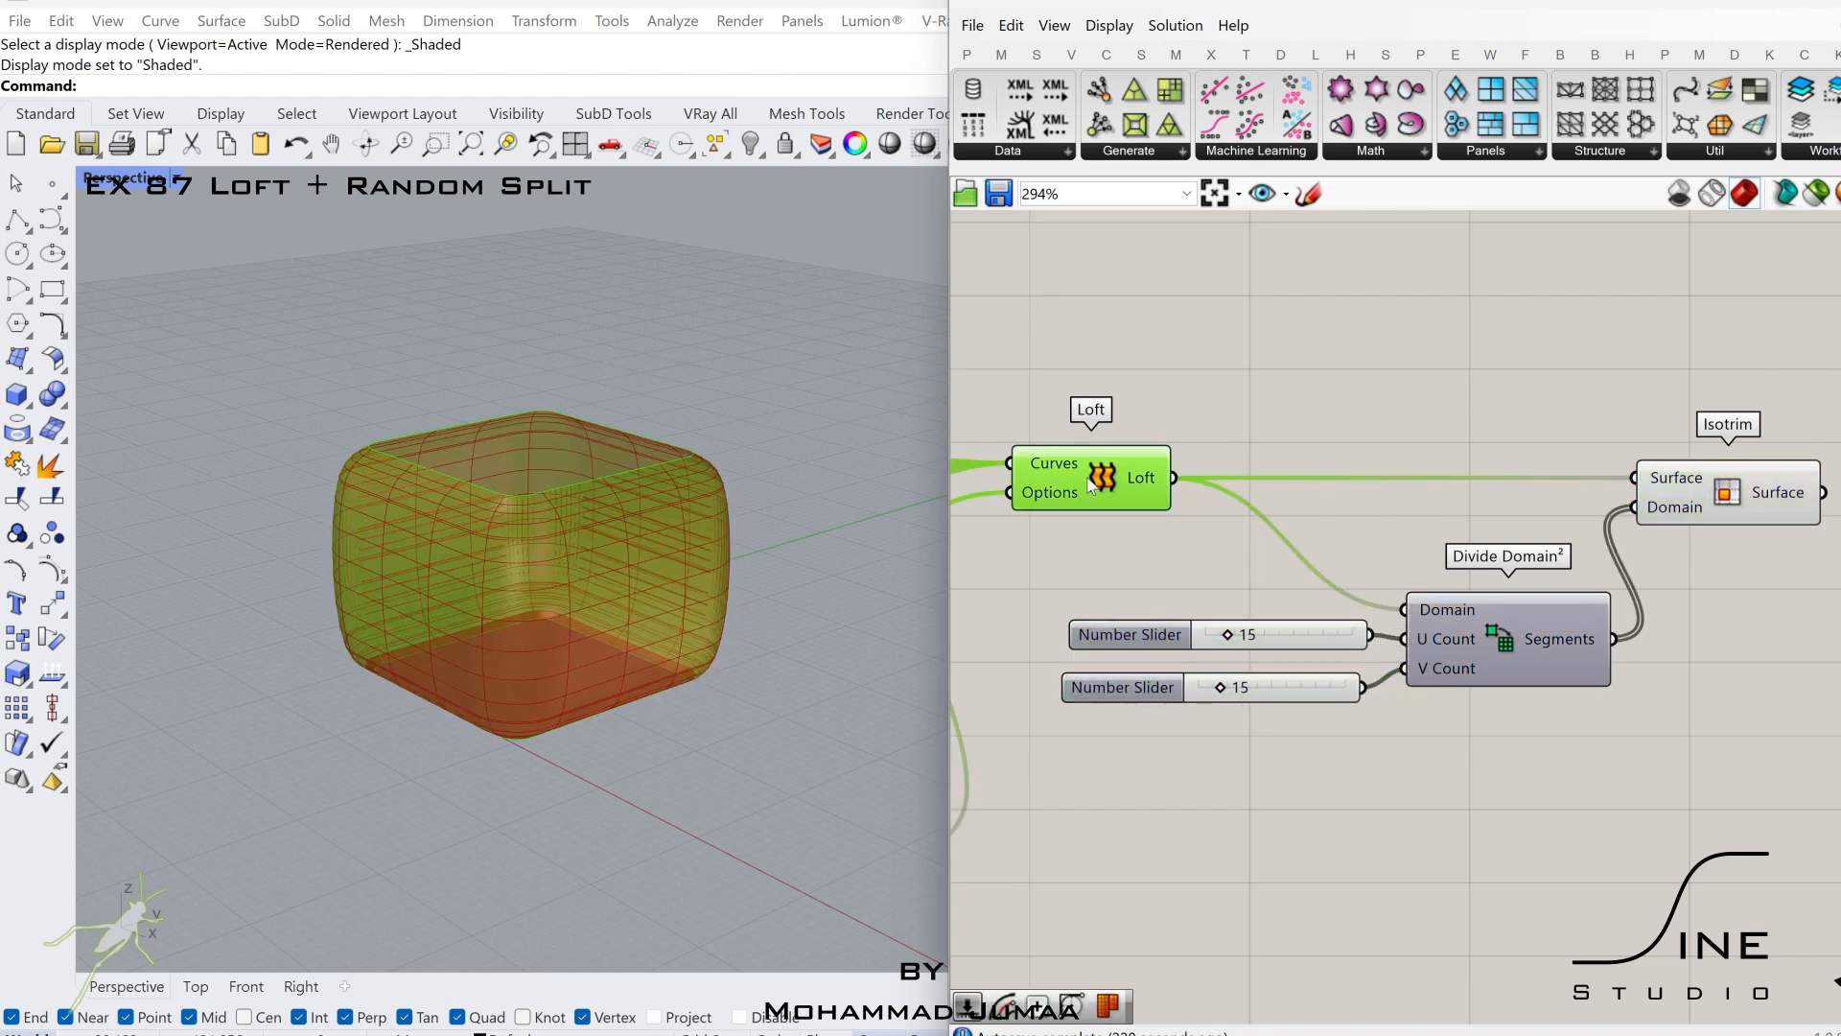
middle_click(1168, 487)
left_click(1271, 470)
left_click(1345, 508)
right_click_drag(1674, 503, 1440, 510)
left_click(1441, 509)
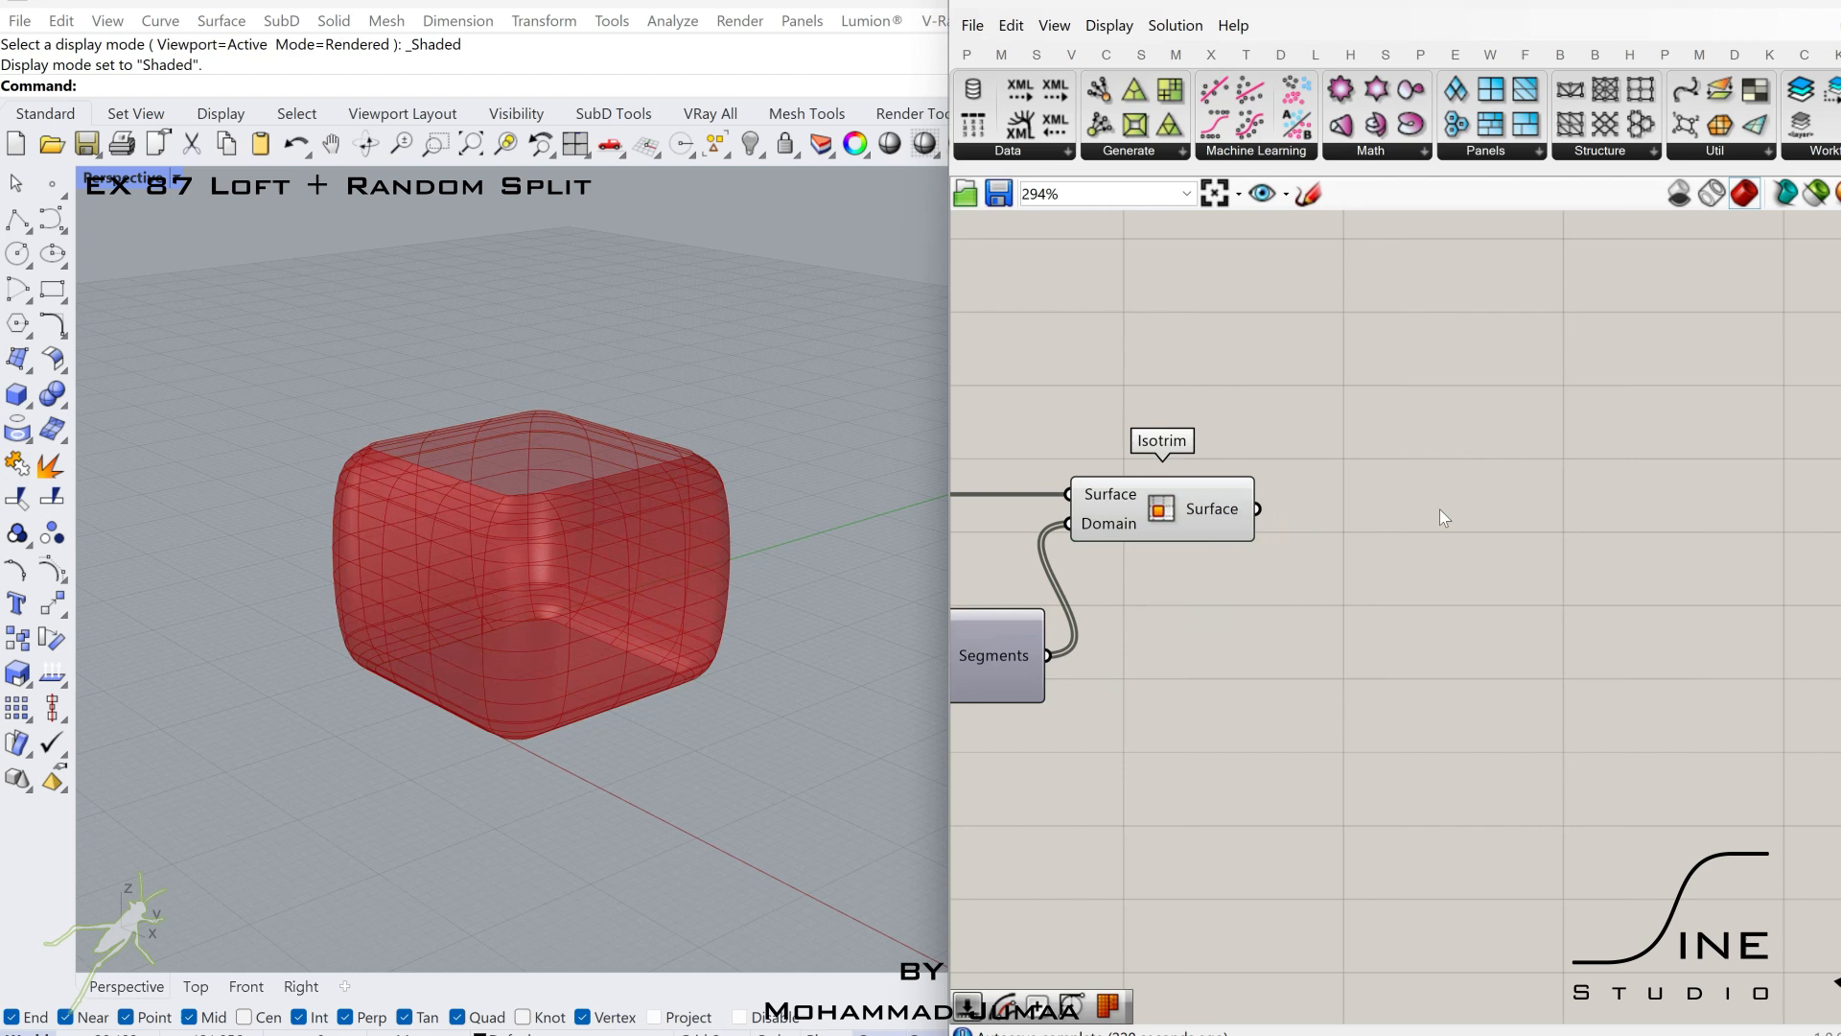
Place a Panel Frame component to the right of Isotrim.
left_click(1141, 133)
left_click(1726, 548)
right_click_drag(1771, 537, 1599, 530)
scroll(1475, 512, "down", 2)
left_click_drag(1599, 530, 1570, 508)
Feed Panel Frame's Scale Factor with a 0.95 slider and its Panel input with the Isotrim surface.
double_click(1392, 625)
type("0.9")
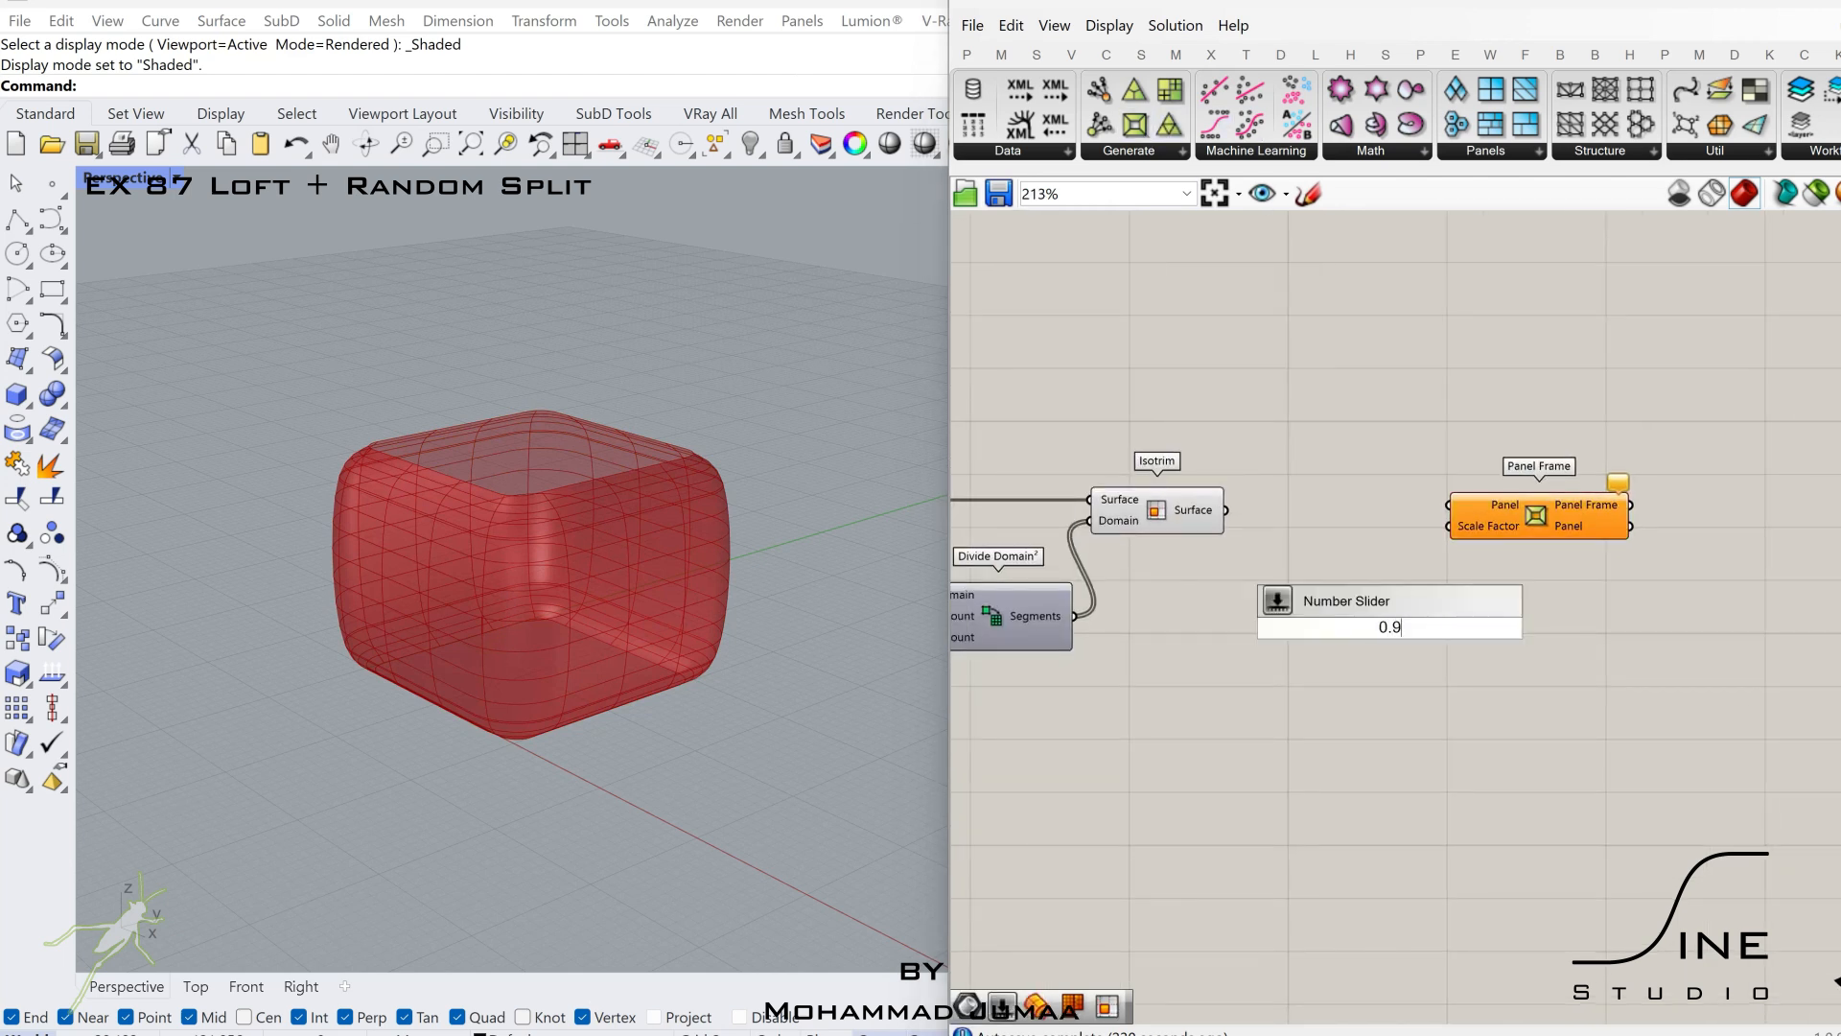
type("5")
key("Return")
scroll(1480, 642, "up", 2)
left_click_drag(1431, 622, 1389, 660)
left_click(1518, 639)
right_click_drag(1483, 555, 1368, 555)
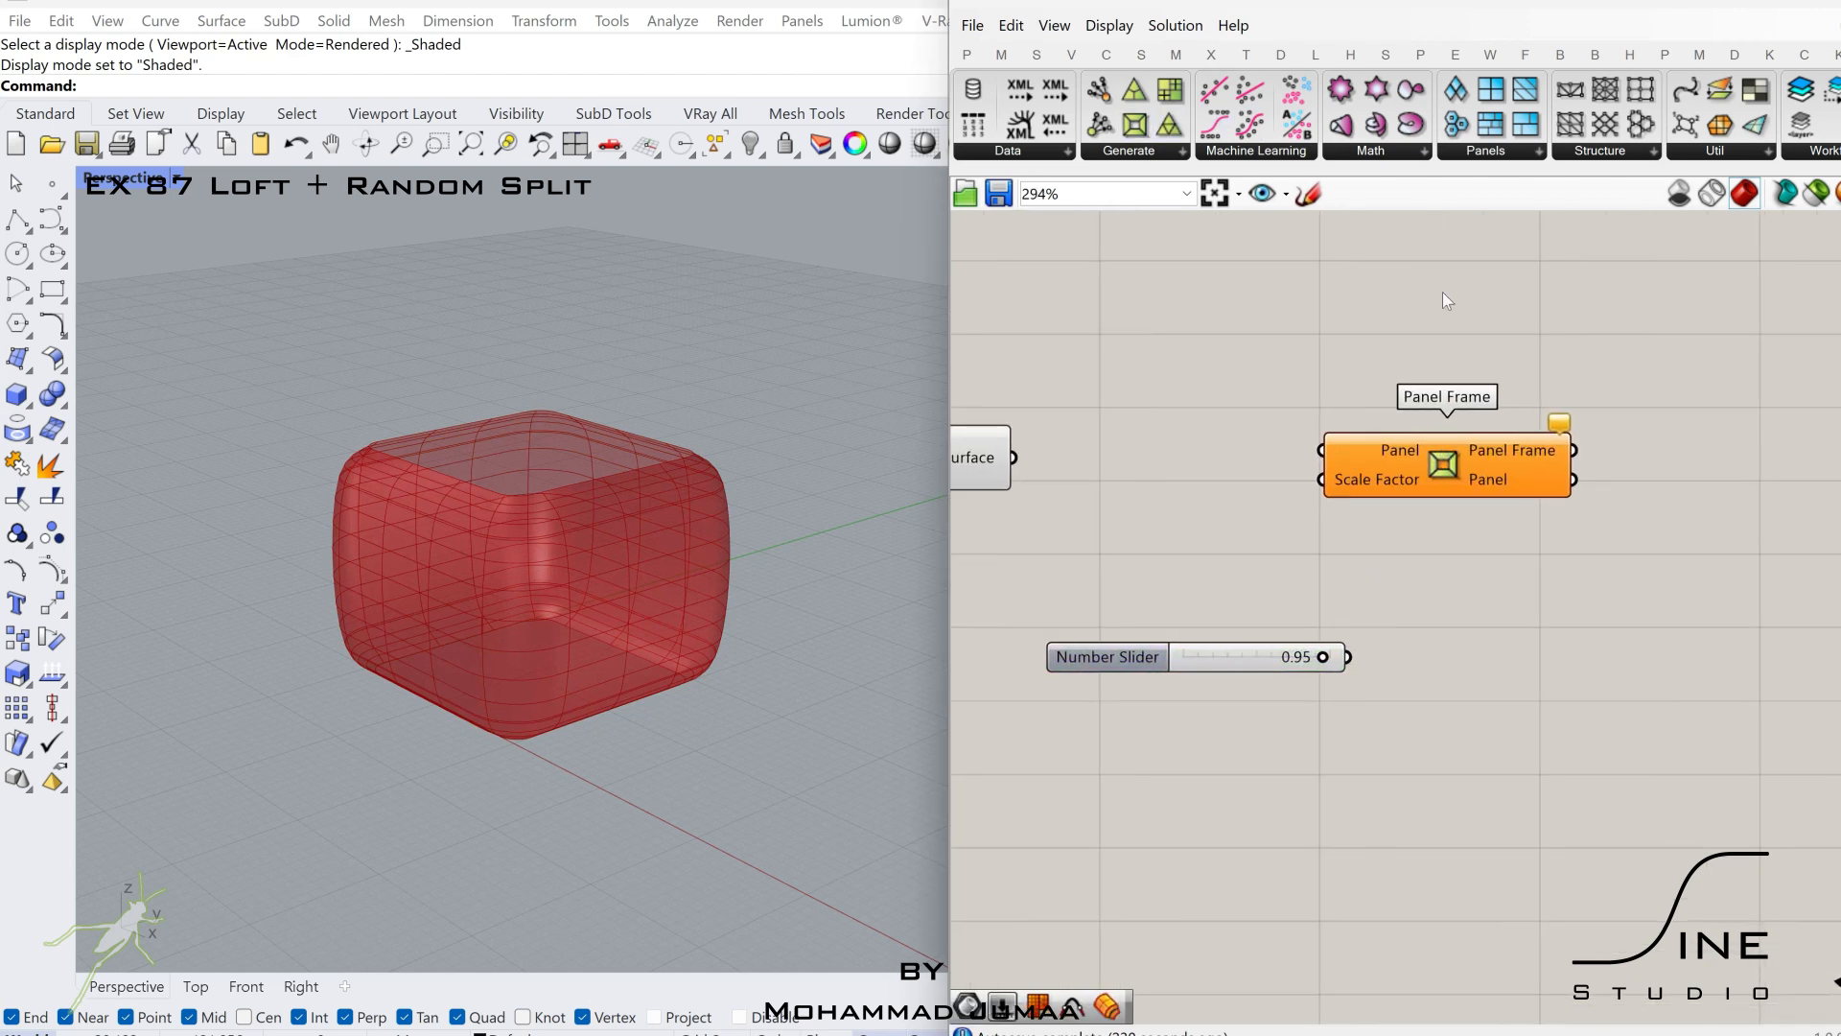
right_click_drag(1259, 437, 1319, 432)
left_click_drag(1206, 453, 1381, 444)
left_click_drag(1487, 468, 1549, 491)
left_click_drag(1447, 517, 1455, 489)
left_click_drag(1523, 475, 1544, 470)
Turn off the preview of the Isotrim component.
left_click(1033, 437)
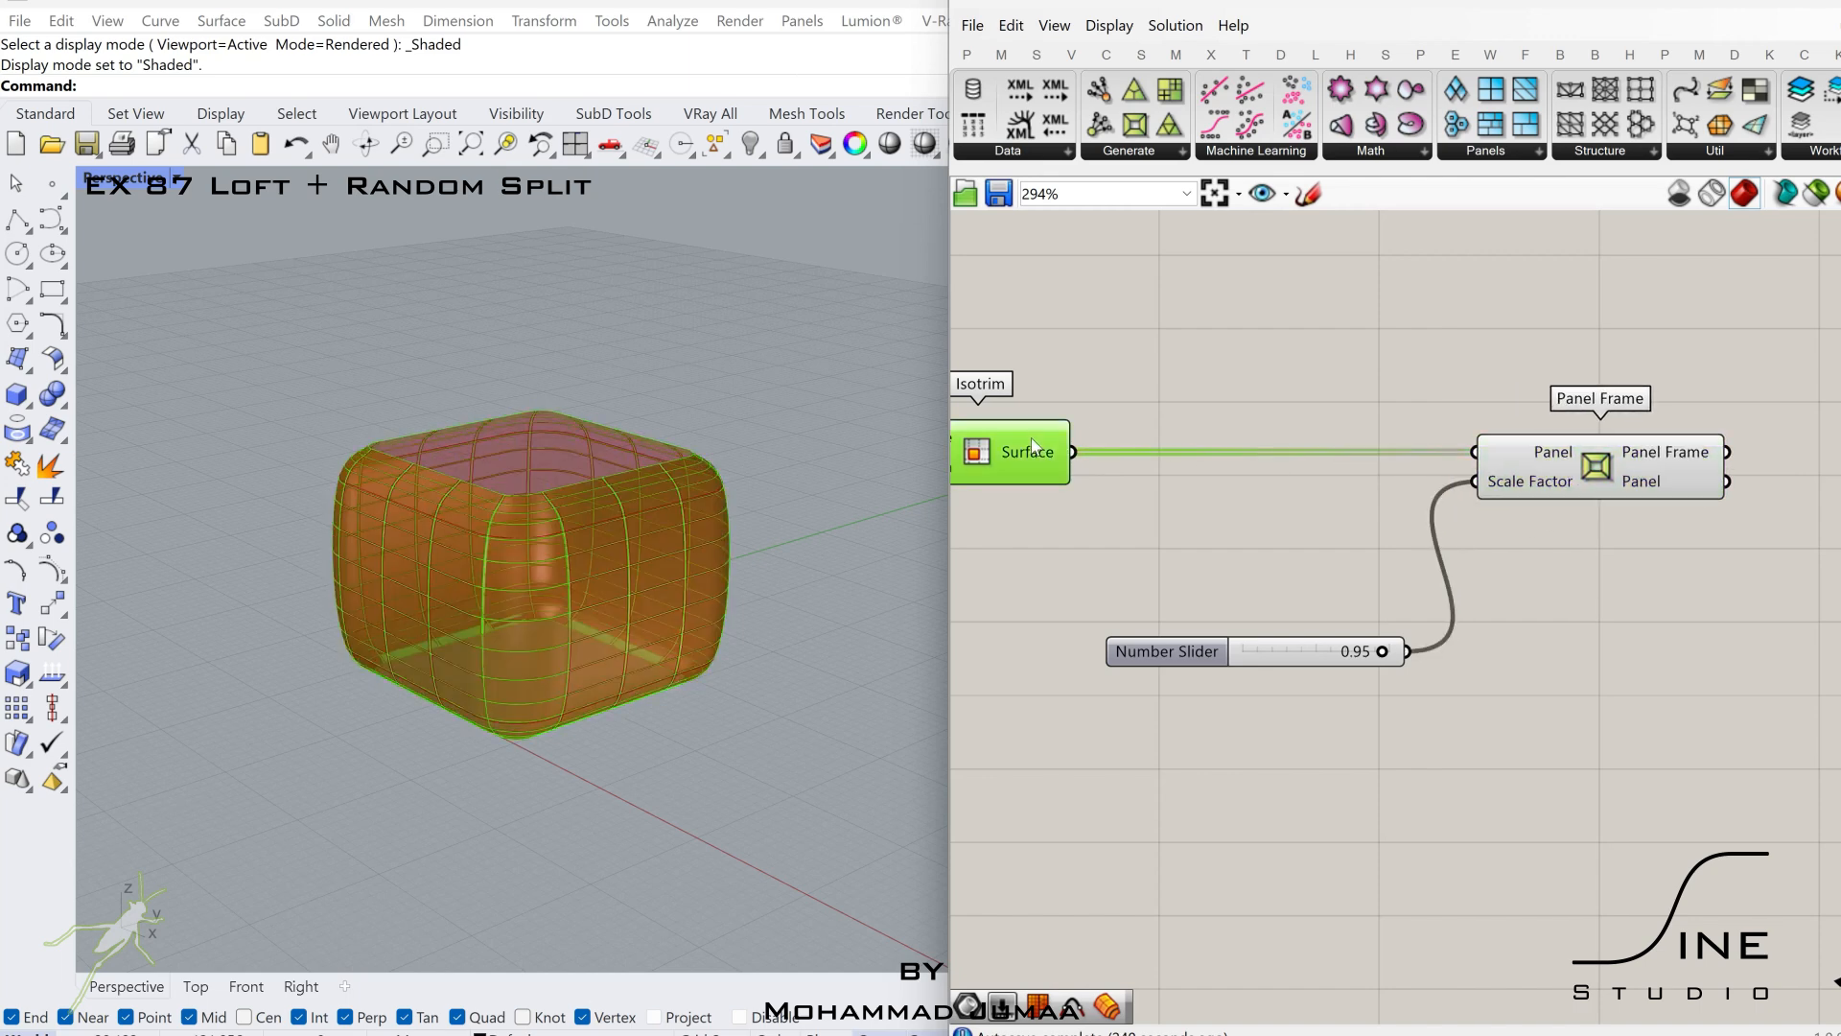
middle_click(1033, 437)
left_click(1126, 354)
right_click_drag(1535, 549, 1298, 547)
left_click(1413, 471)
Set the U Count slider of Divide Domain² to 11.
right_click_drag(1113, 613, 1460, 616)
scroll(1298, 633, "up", 3)
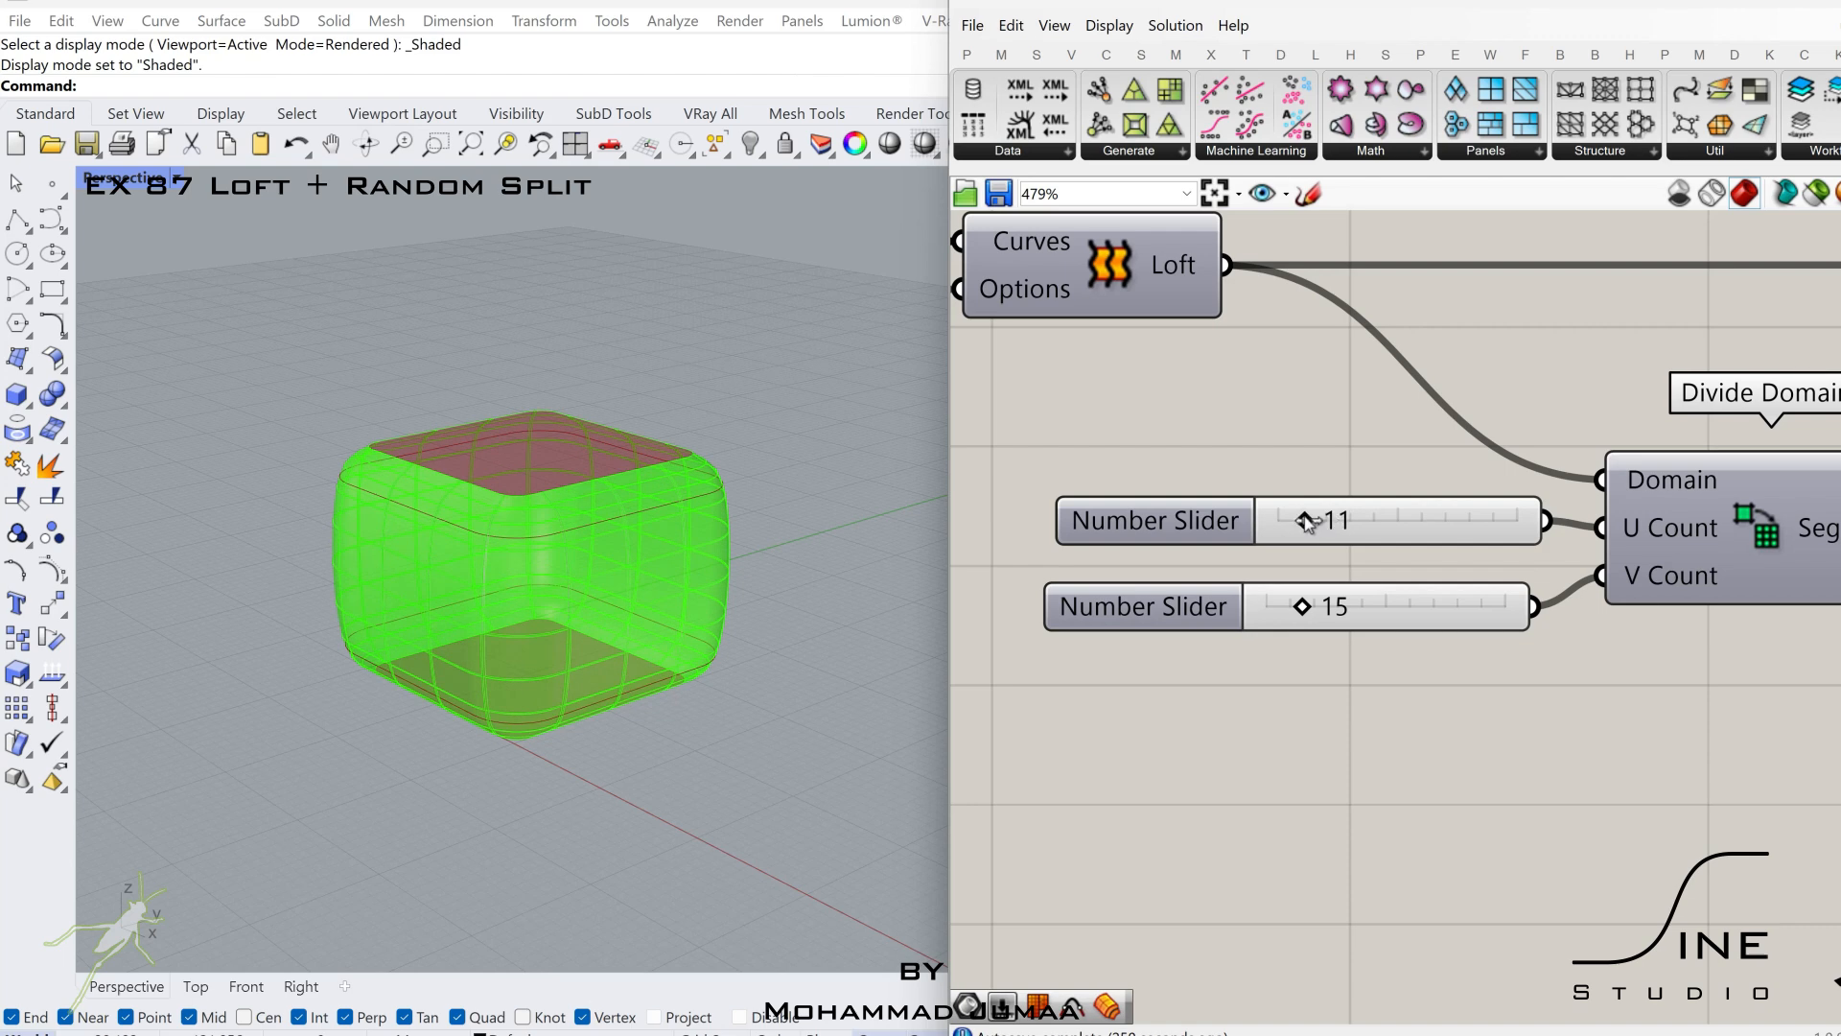
scroll(1254, 556, "down", 5)
Add a Mesh Brep component and connect the Panel Frame output to its Brep input.
right_click_drag(1775, 480, 1036, 470)
scroll(1496, 441, "up", 2)
right_click_drag(1525, 448, 1435, 449)
double_click(1484, 459)
type("me")
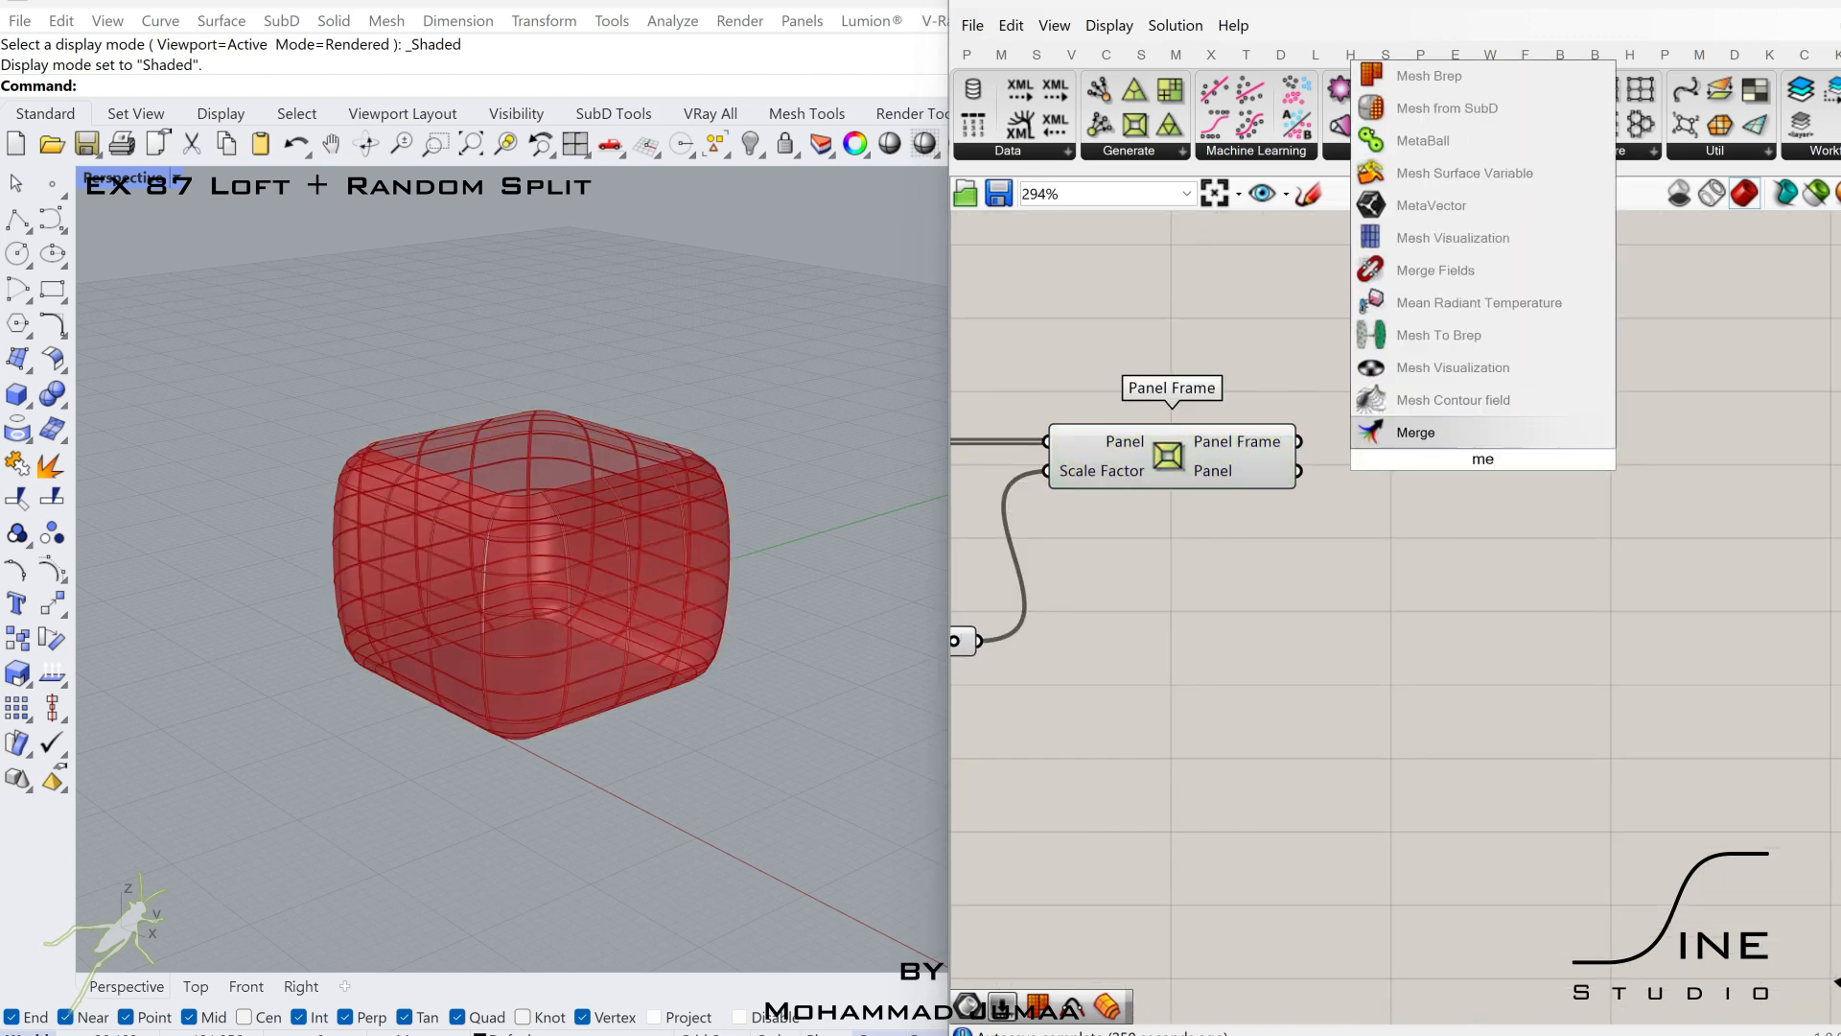
type("sh")
left_click(1447, 373)
scroll(1339, 433, "up", 2)
left_click_drag(1285, 446, 1414, 441)
Duplicate the Mesh Brep component below the first one and connect the Panel output to the copy.
left_click_drag(1545, 417, 1644, 347)
left_click_drag(1644, 347, 1661, 516, "alt")
left_click_drag(1285, 486, 1546, 491)
left_click_drag(1675, 526, 1668, 550)
scroll(1668, 551, "down", 3)
right_click_drag(1668, 551, 1393, 537)
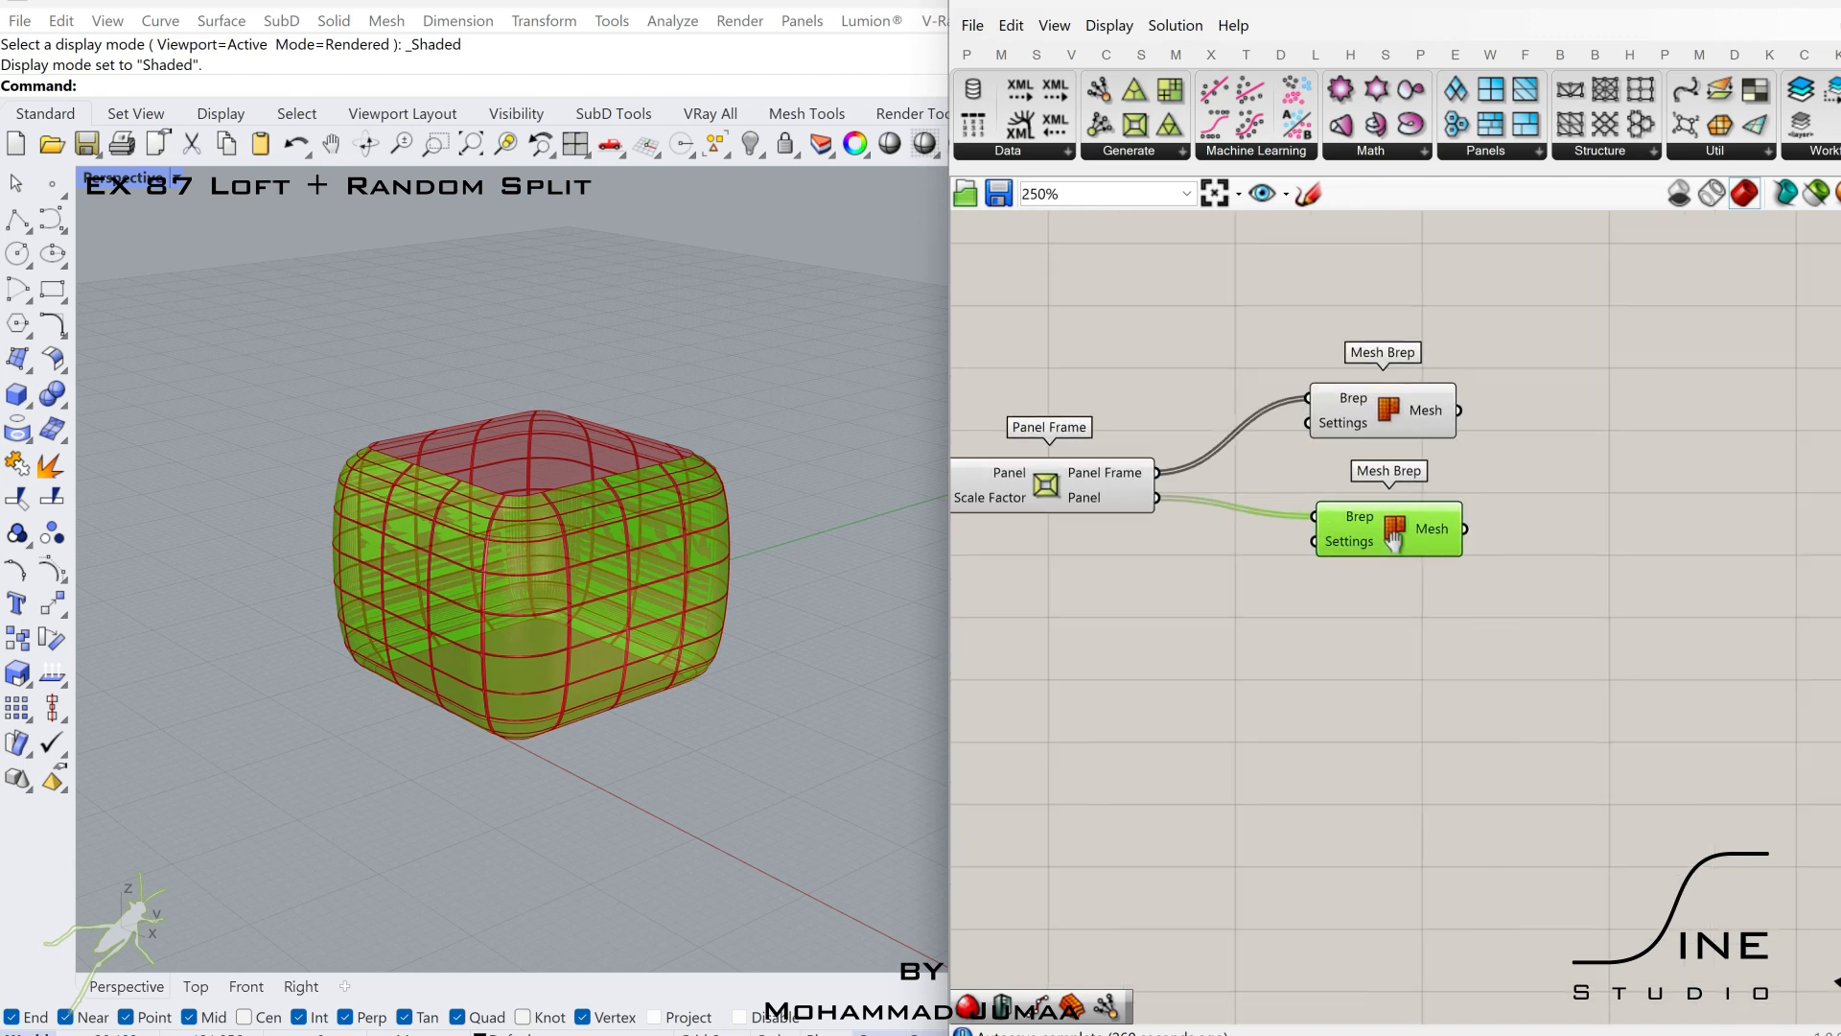
scroll(1473, 559, "up", 2)
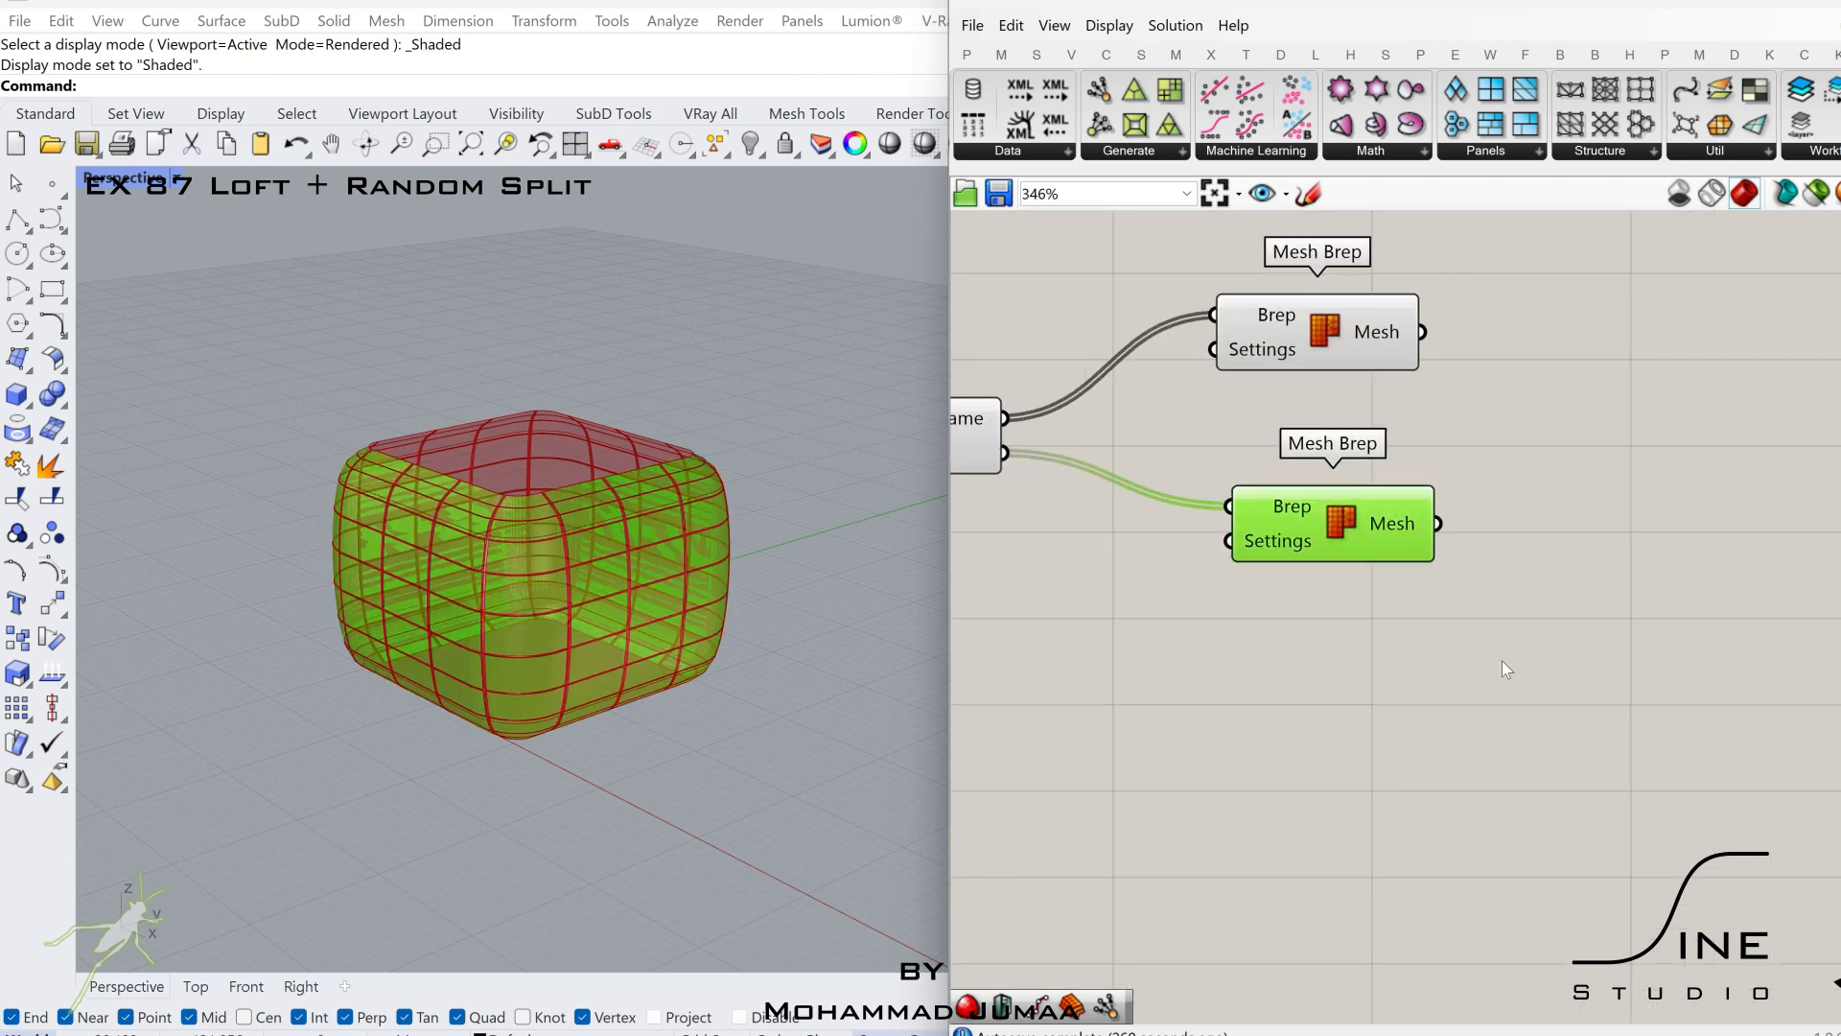
Add a Random Split List component and connect the lower Mesh Brep's mesh to its Master List.
right_click_drag(1502, 659, 1568, 626)
double_click(1701, 589)
type("rand")
left_click(1628, 529)
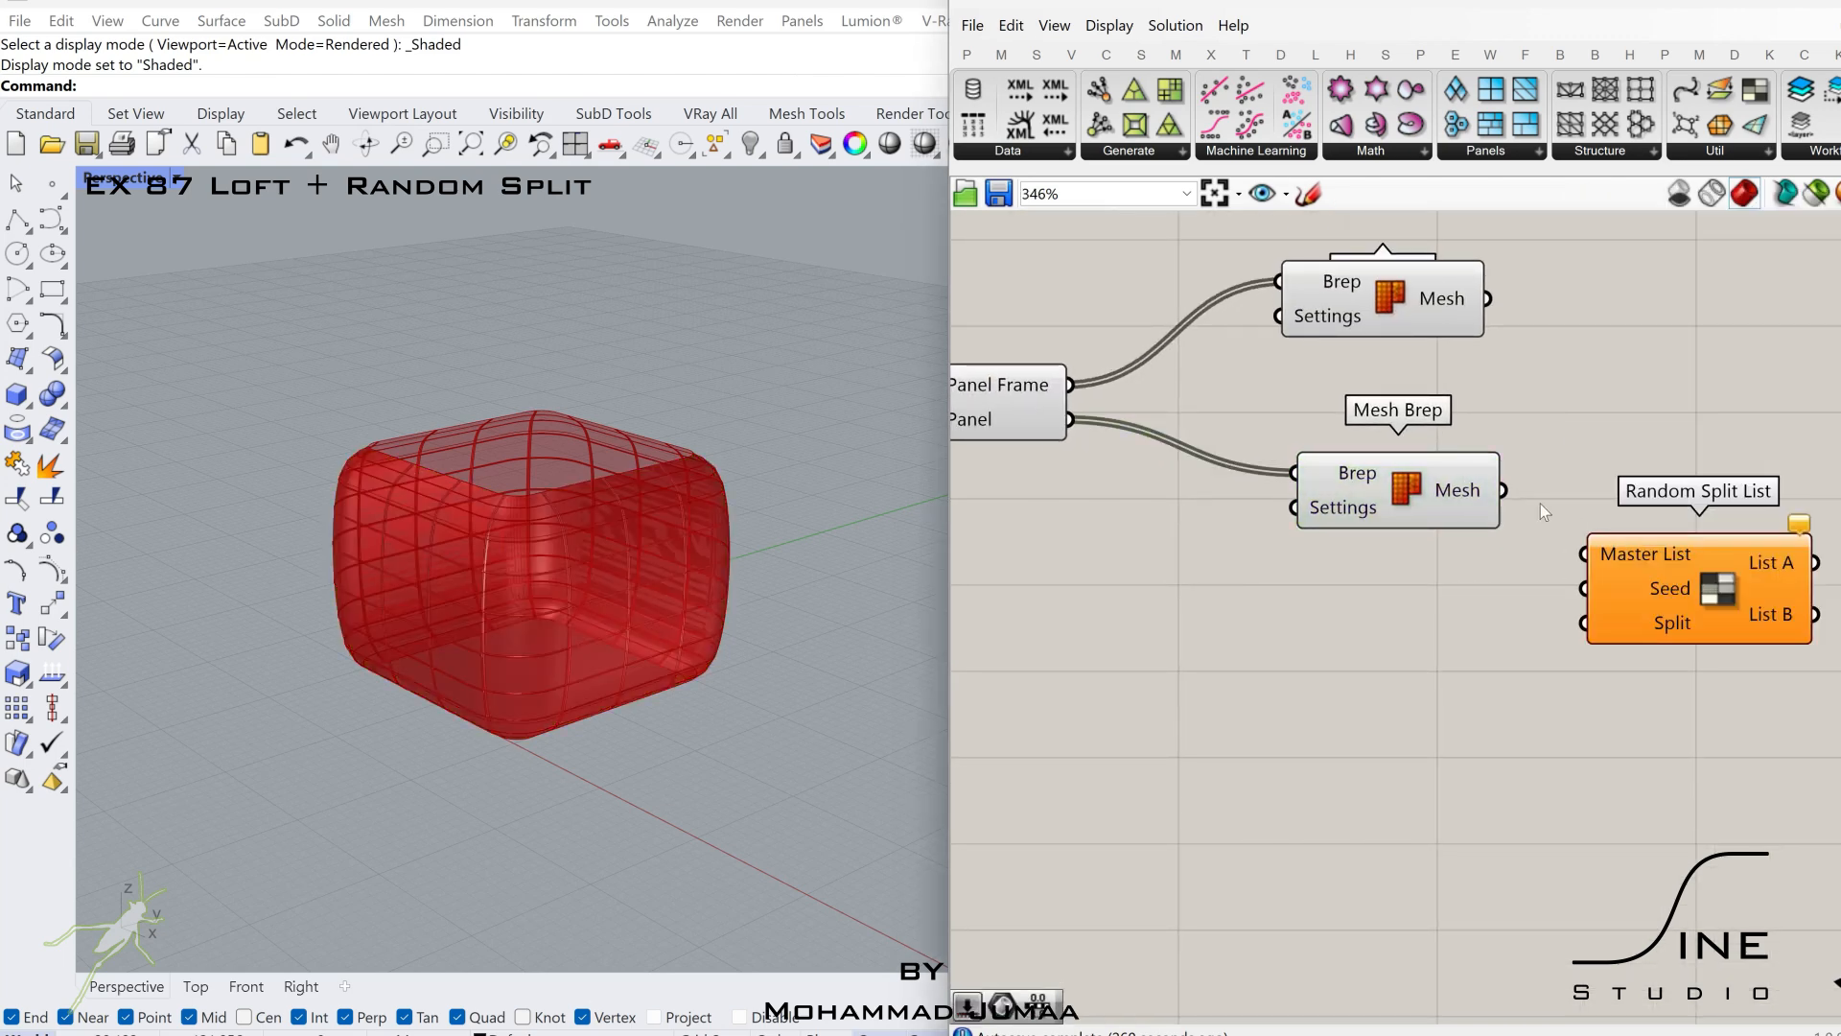
left_click_drag(1559, 535, 1585, 553)
left_click_drag(1665, 564, 1735, 530)
Turn off the preview of the lower Mesh Brep component.
left_click(1455, 488)
middle_click(1455, 487)
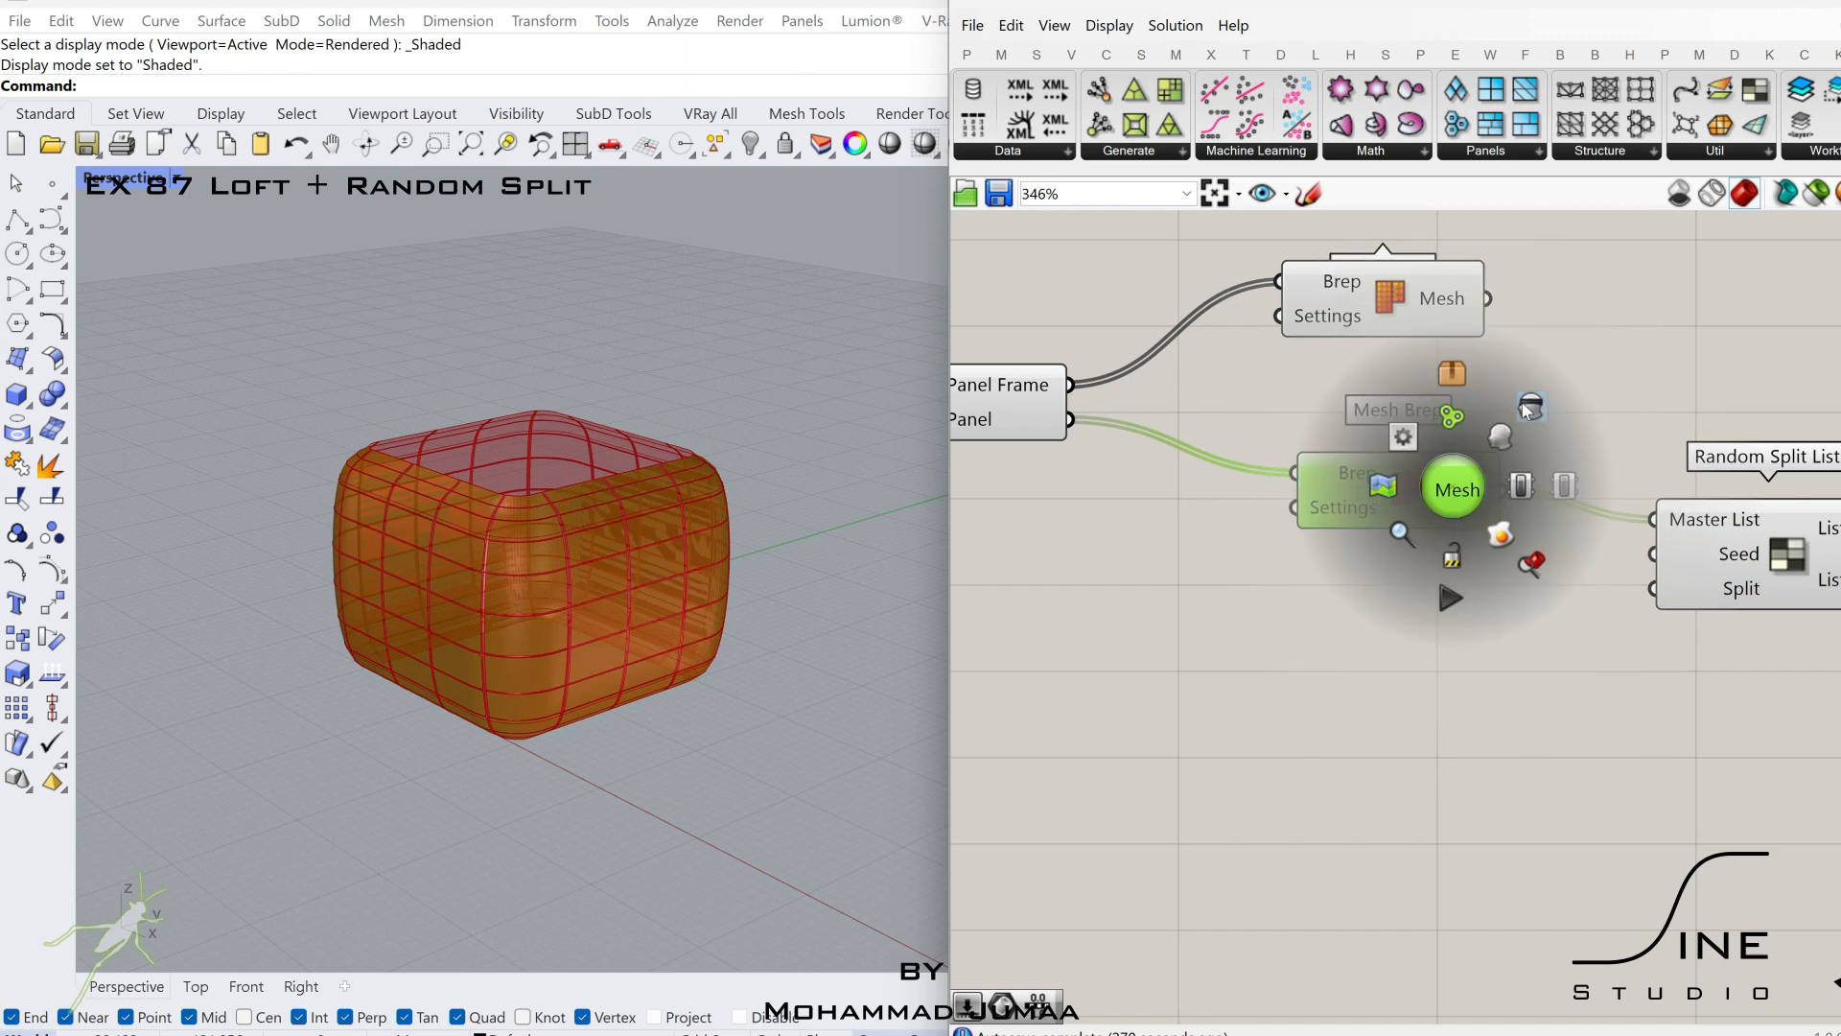
left_click(1526, 407)
left_click(1573, 613)
Add a Mesh parameter and connect List A of Random Split List to it.
right_click_drag(1716, 614, 1216, 584)
double_click(1590, 518)
type("mesh")
left_click(1515, 487)
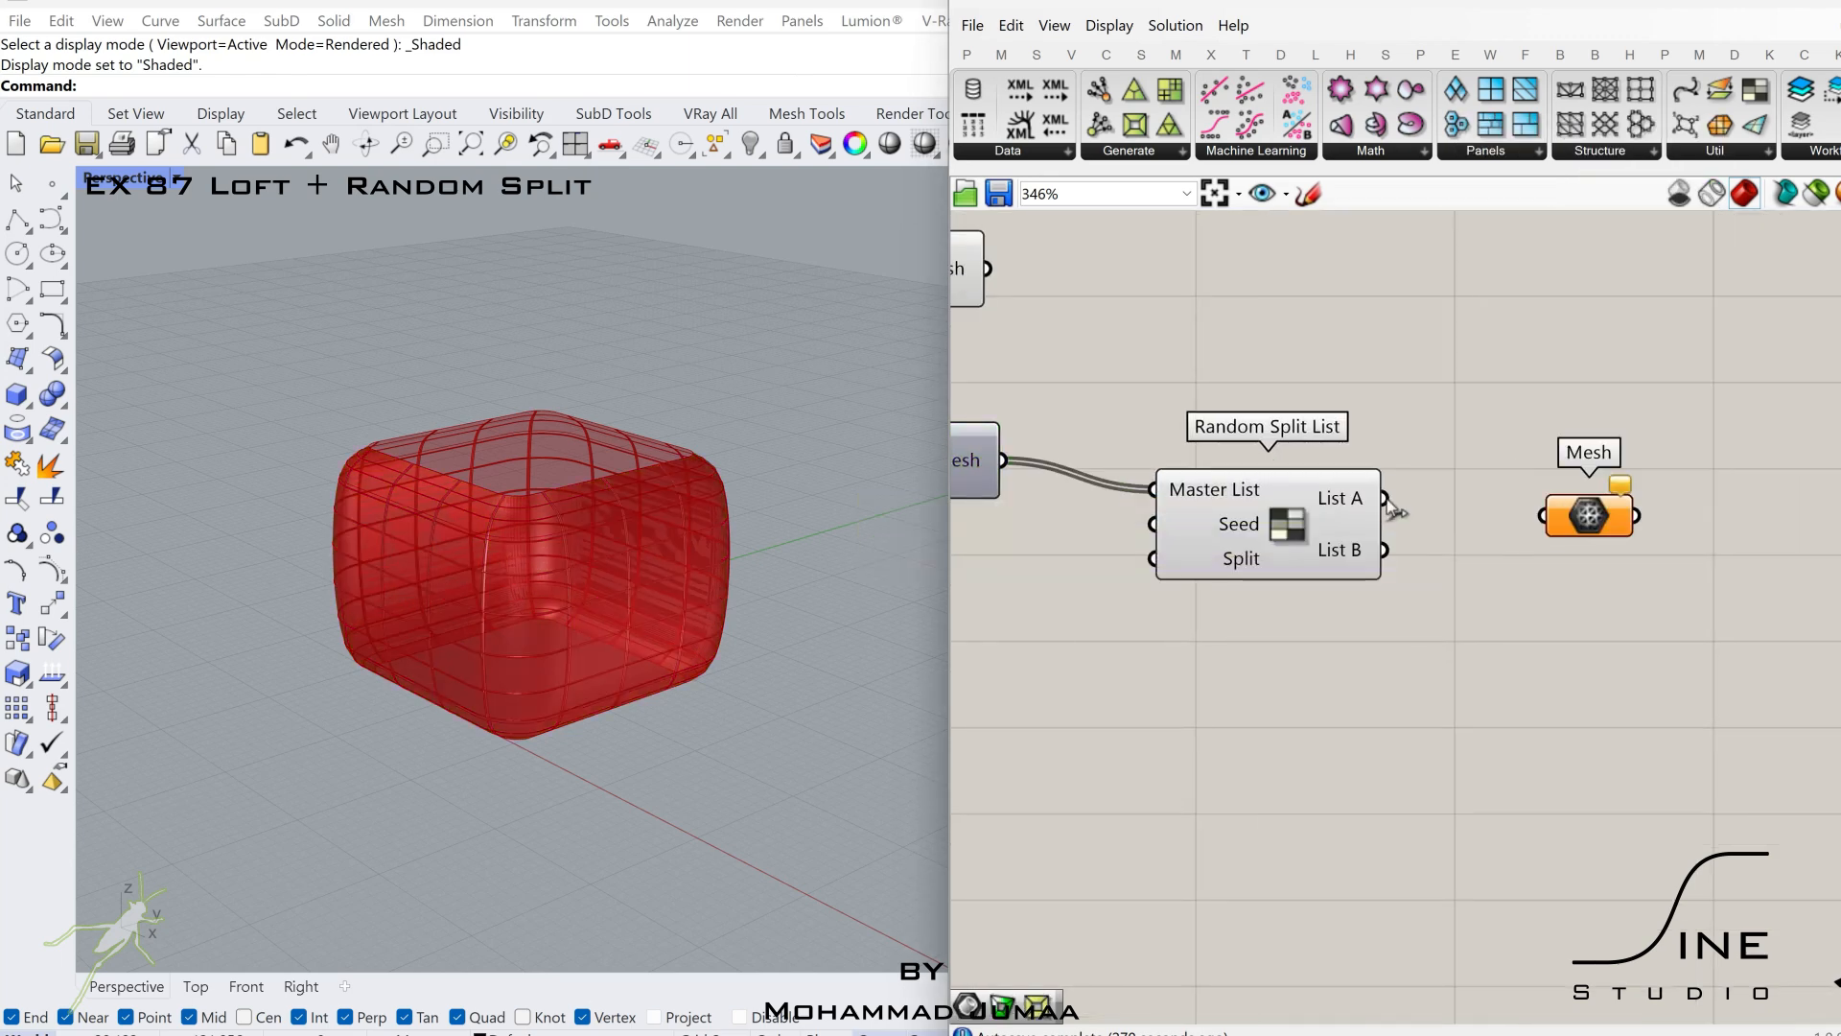
left_click_drag(1387, 500, 1598, 502)
scroll(1399, 539, "down", 2)
right_click_drag(1398, 539, 1589, 539)
Duplicate the Mesh parameter below the first one and connect List B to the copy.
left_click(1216, 348)
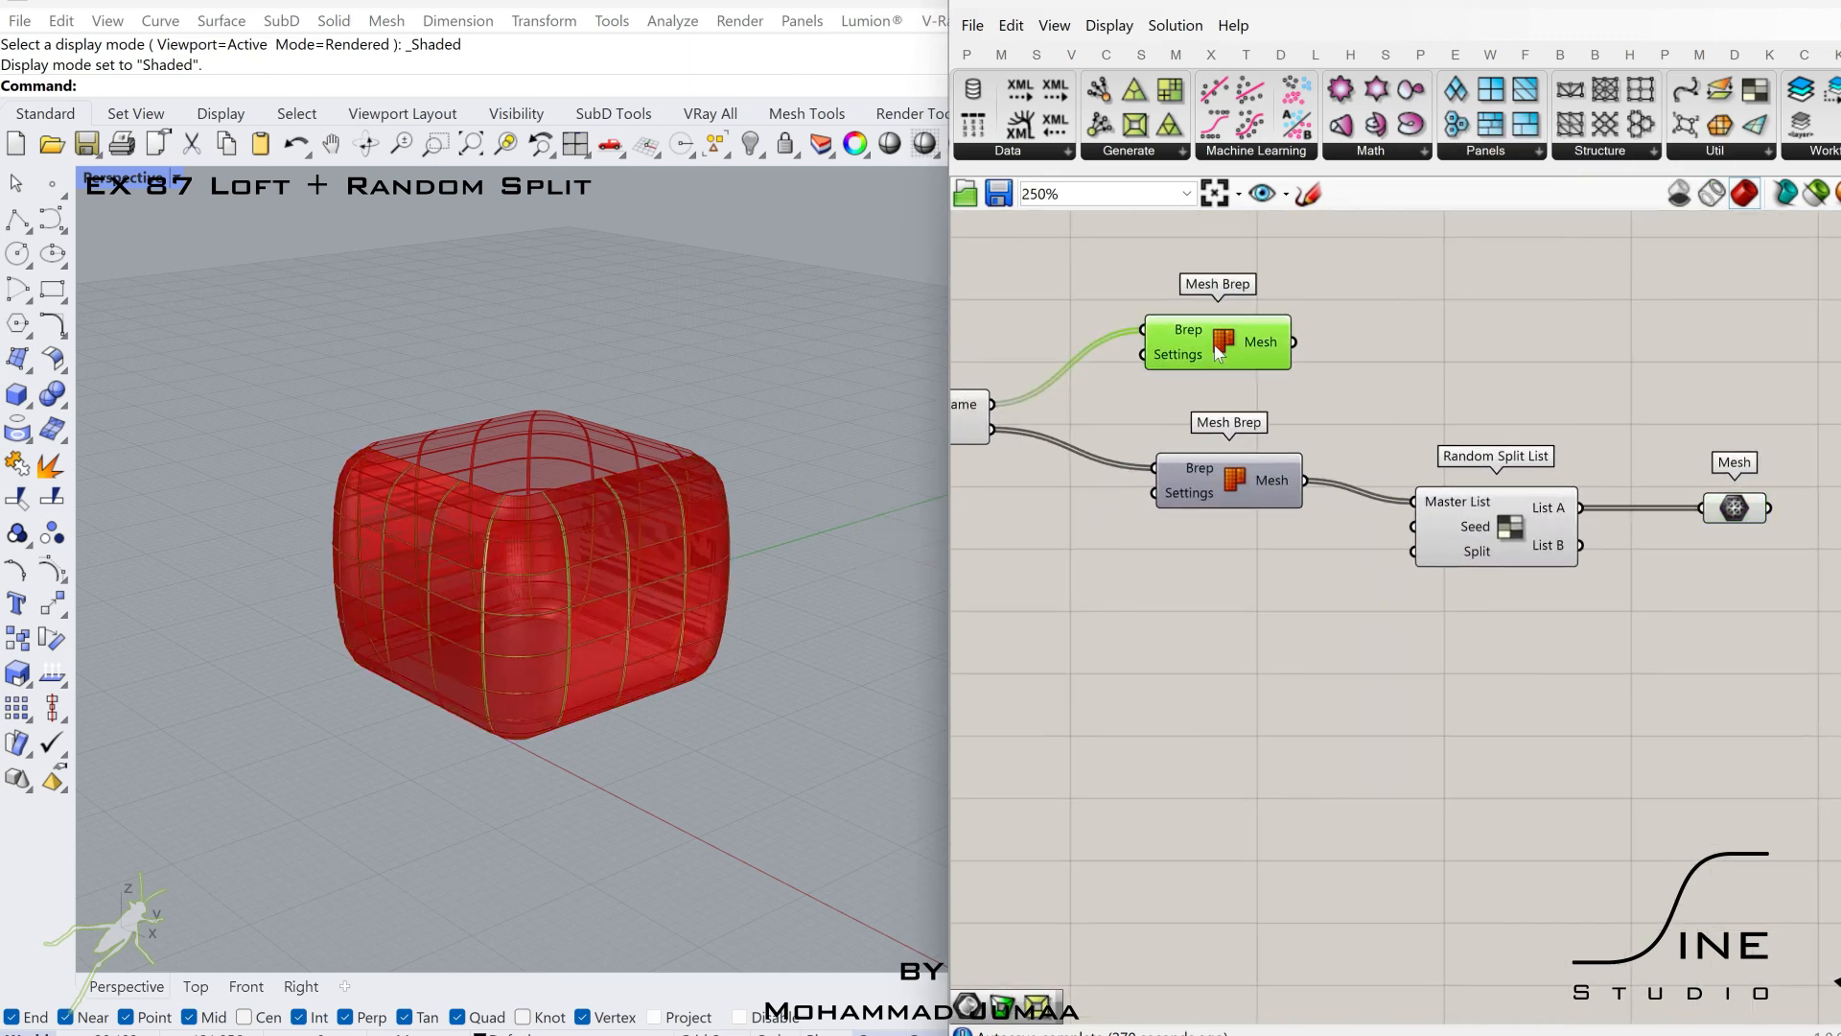
left_click(1443, 336)
right_click_drag(1442, 336, 1435, 389)
right_click_drag(1652, 586, 1494, 558)
scroll(1494, 558, "up", 2)
left_click_drag(1574, 523, 1540, 629, "alt")
left_click(1362, 666)
right_click_drag(1362, 666, 1561, 637)
Connect a 0.65 slider to the Split input of Random Split List and place an integer slider at 0 below it.
double_click(1189, 625)
type("0.65")
key("Return")
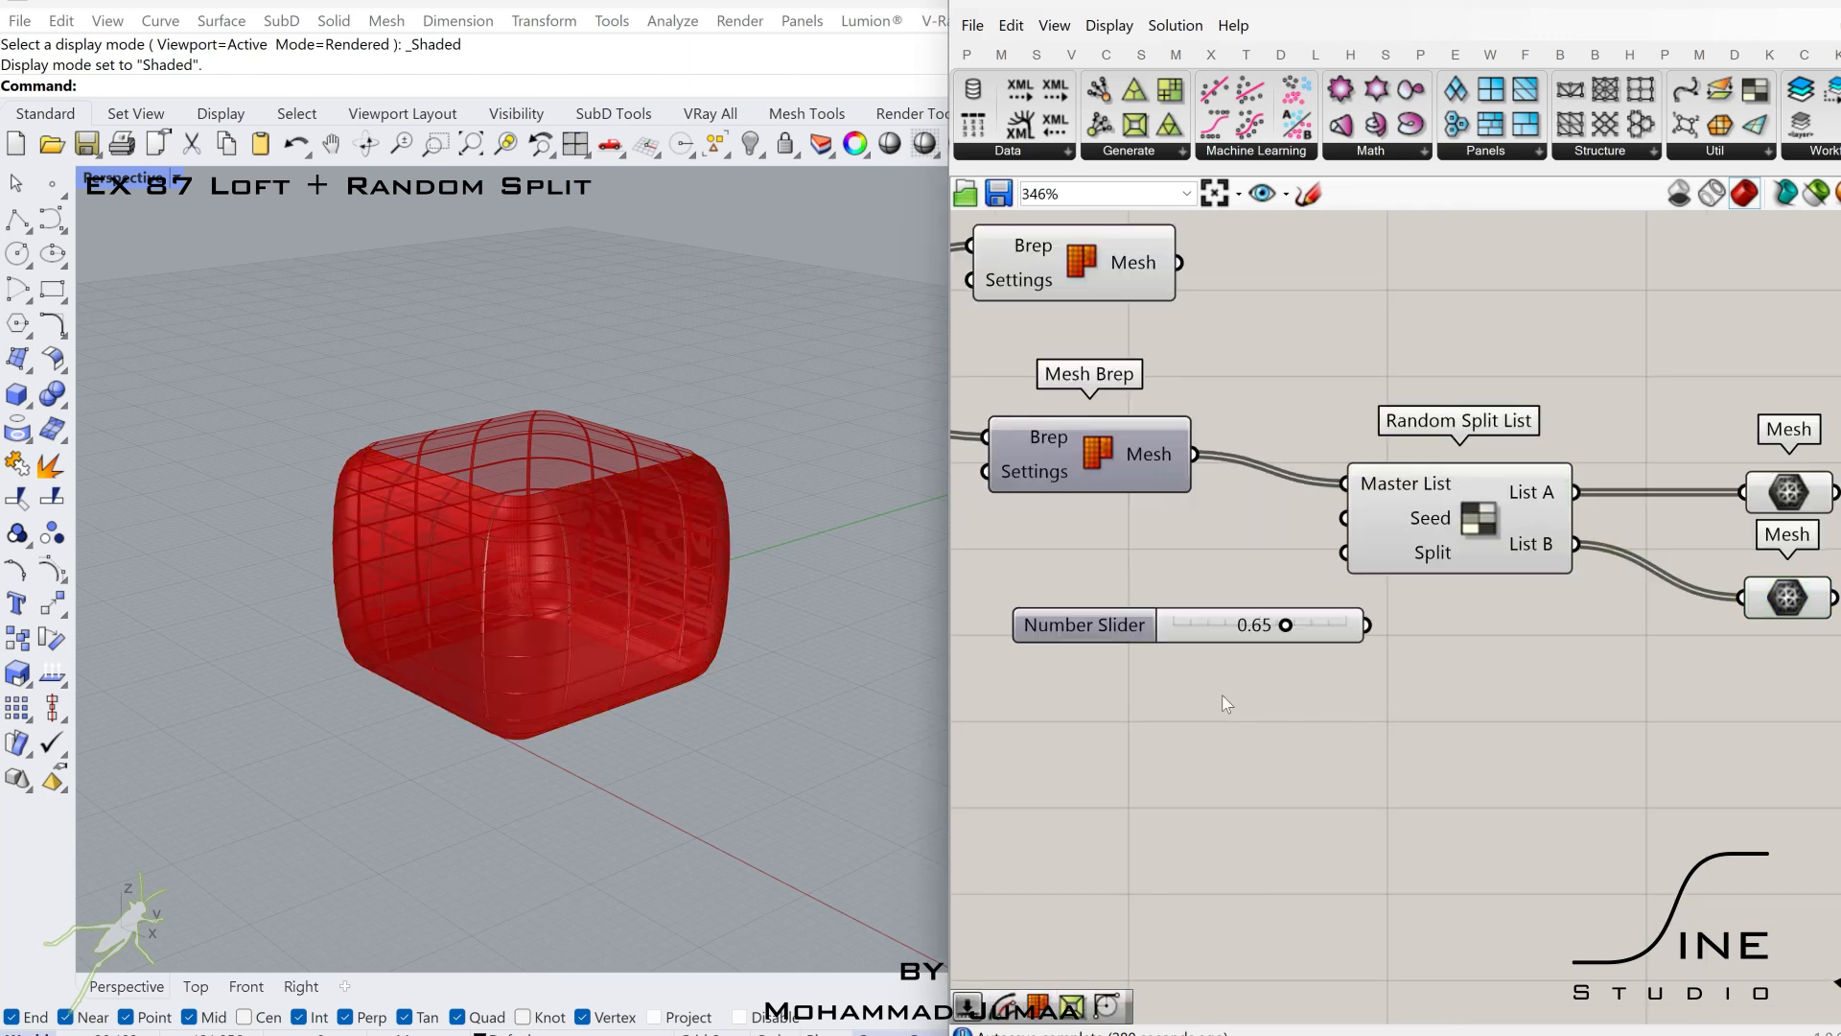
double_click(1222, 694)
type("11")
key("Return")
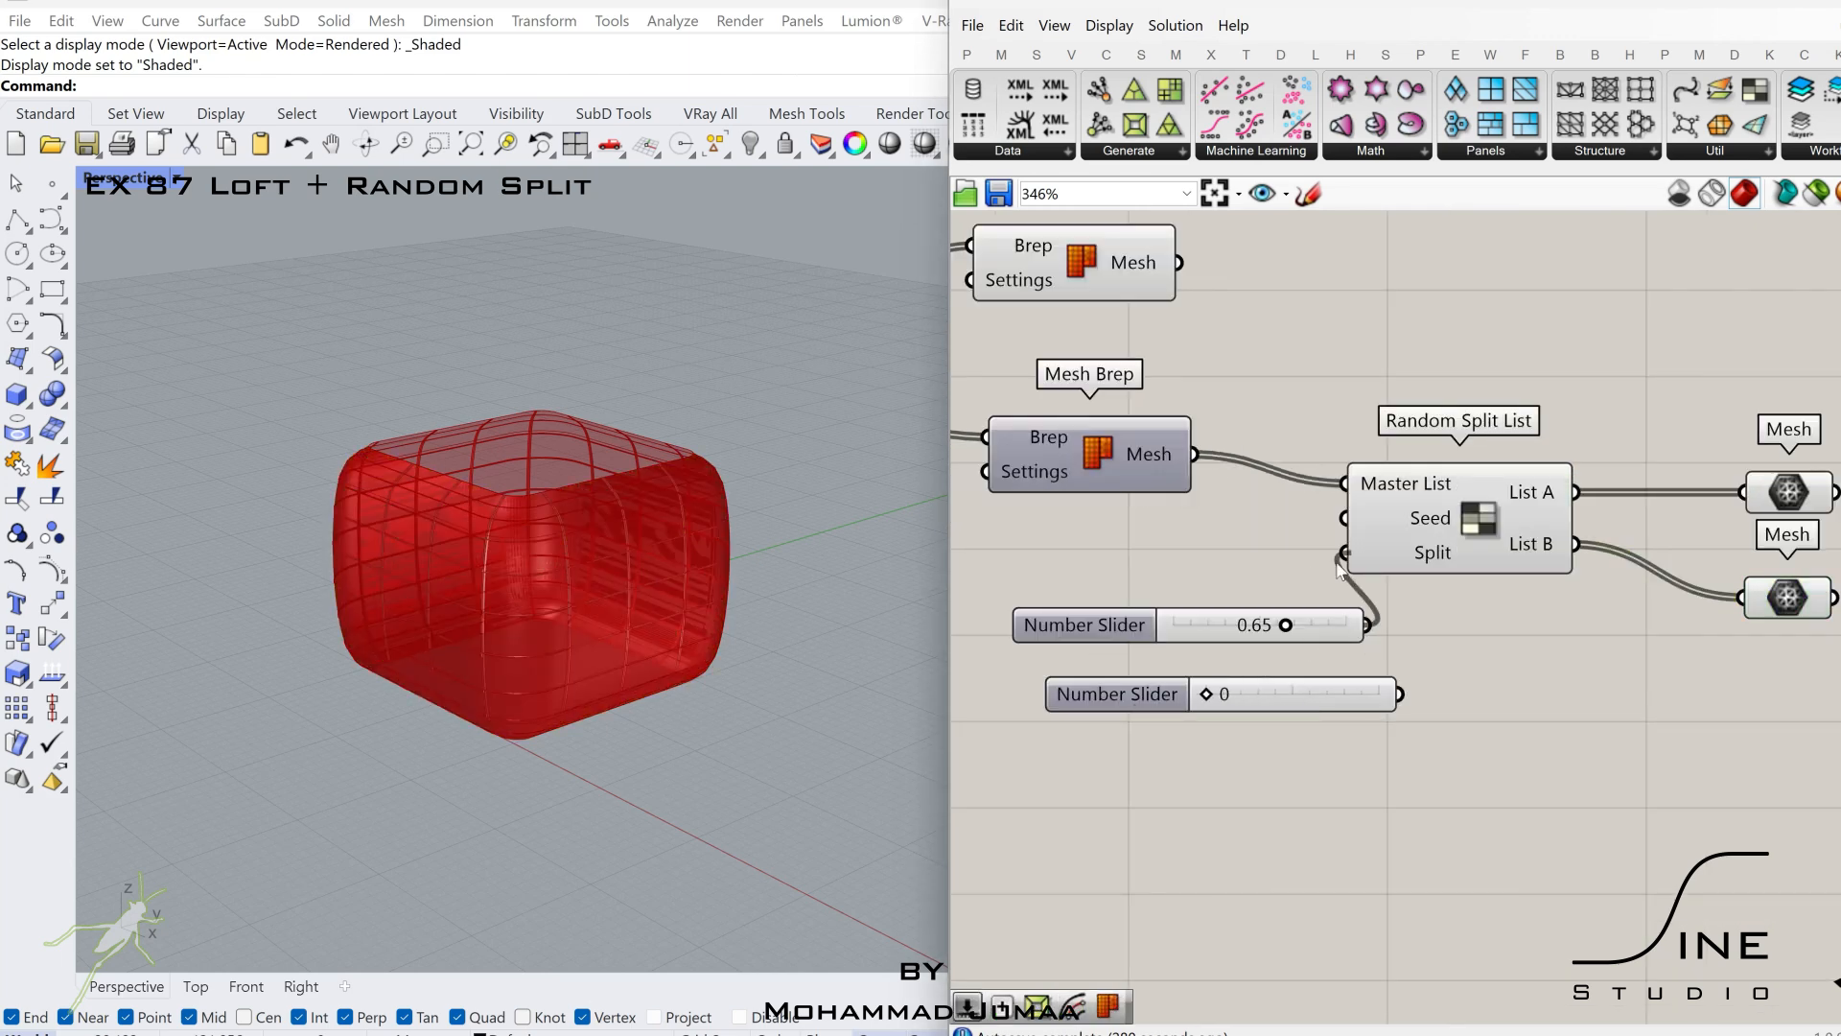
left_click(1793, 602)
Turn off the preview of the Panel Frame component.
right_click_drag(1316, 475, 1619, 583)
scroll(1619, 583, "down", 2)
left_click(1147, 505)
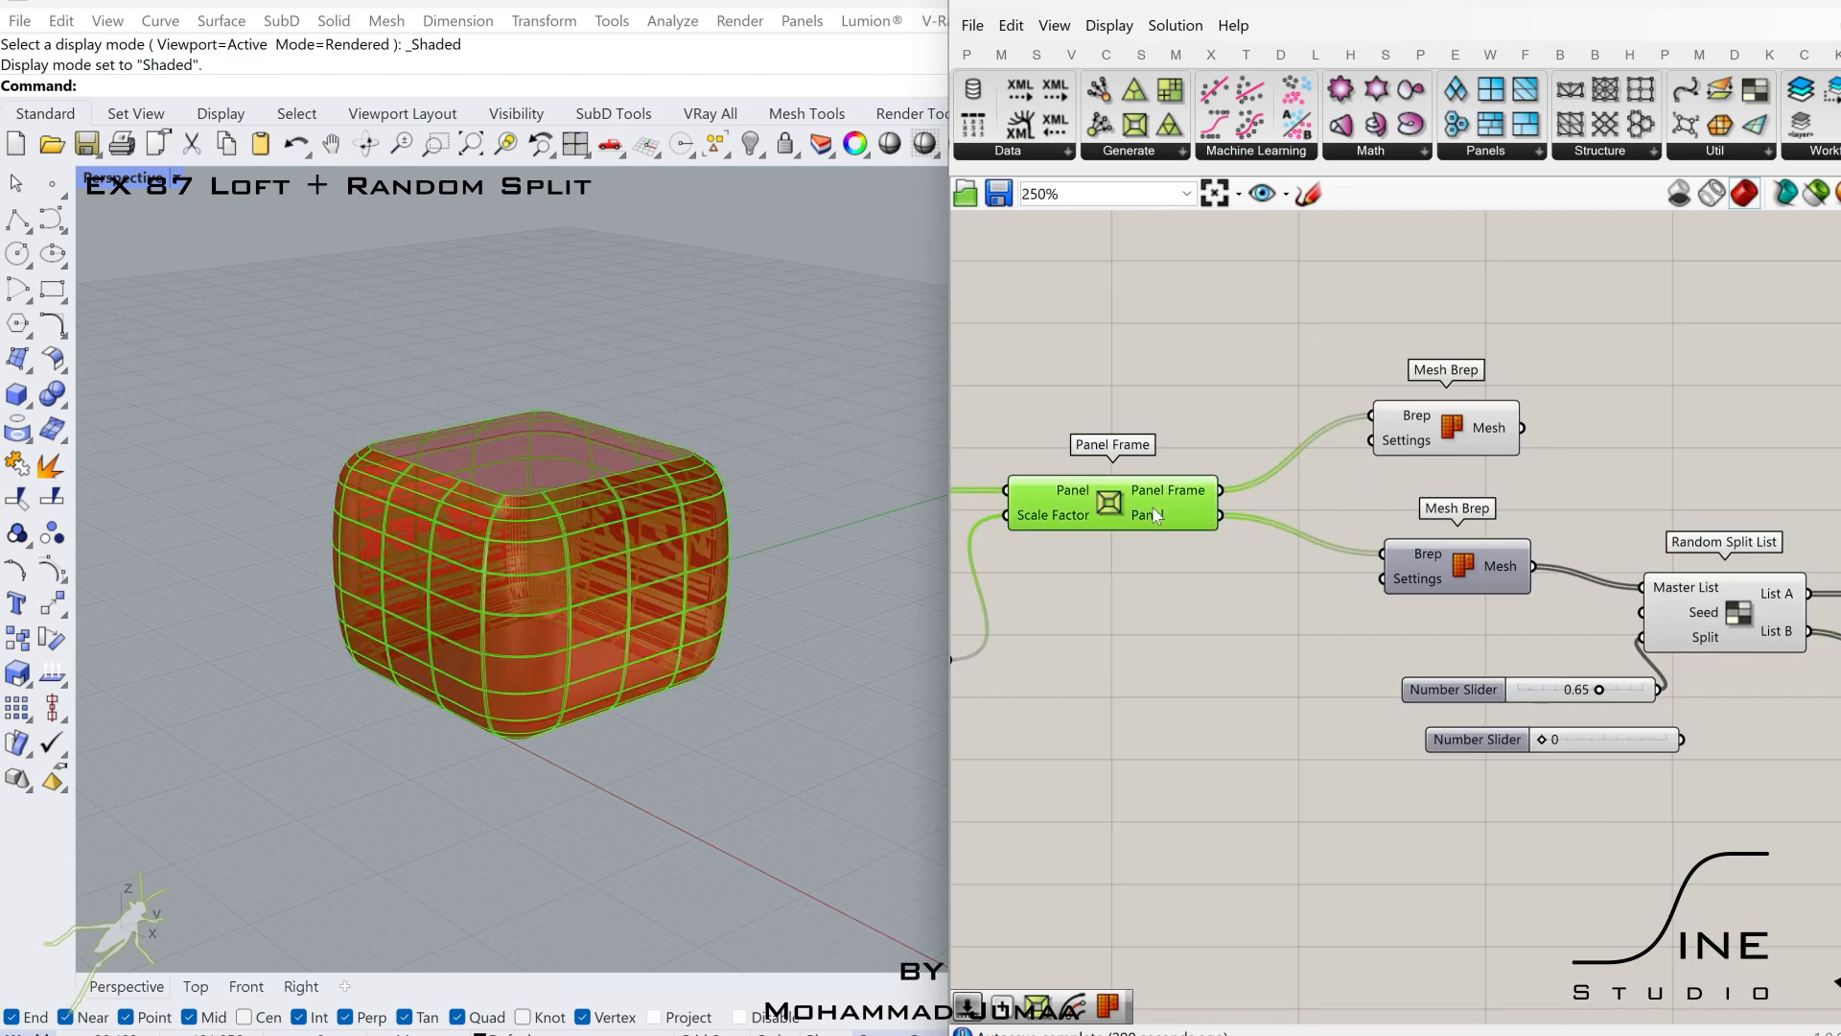
middle_click(1152, 506)
left_click(1103, 458)
left_click(1445, 441)
right_click_drag(1775, 537, 1159, 515)
Add an Offset Mesh component to the right of the two Mesh parameters.
double_click(1554, 614)
type("off")
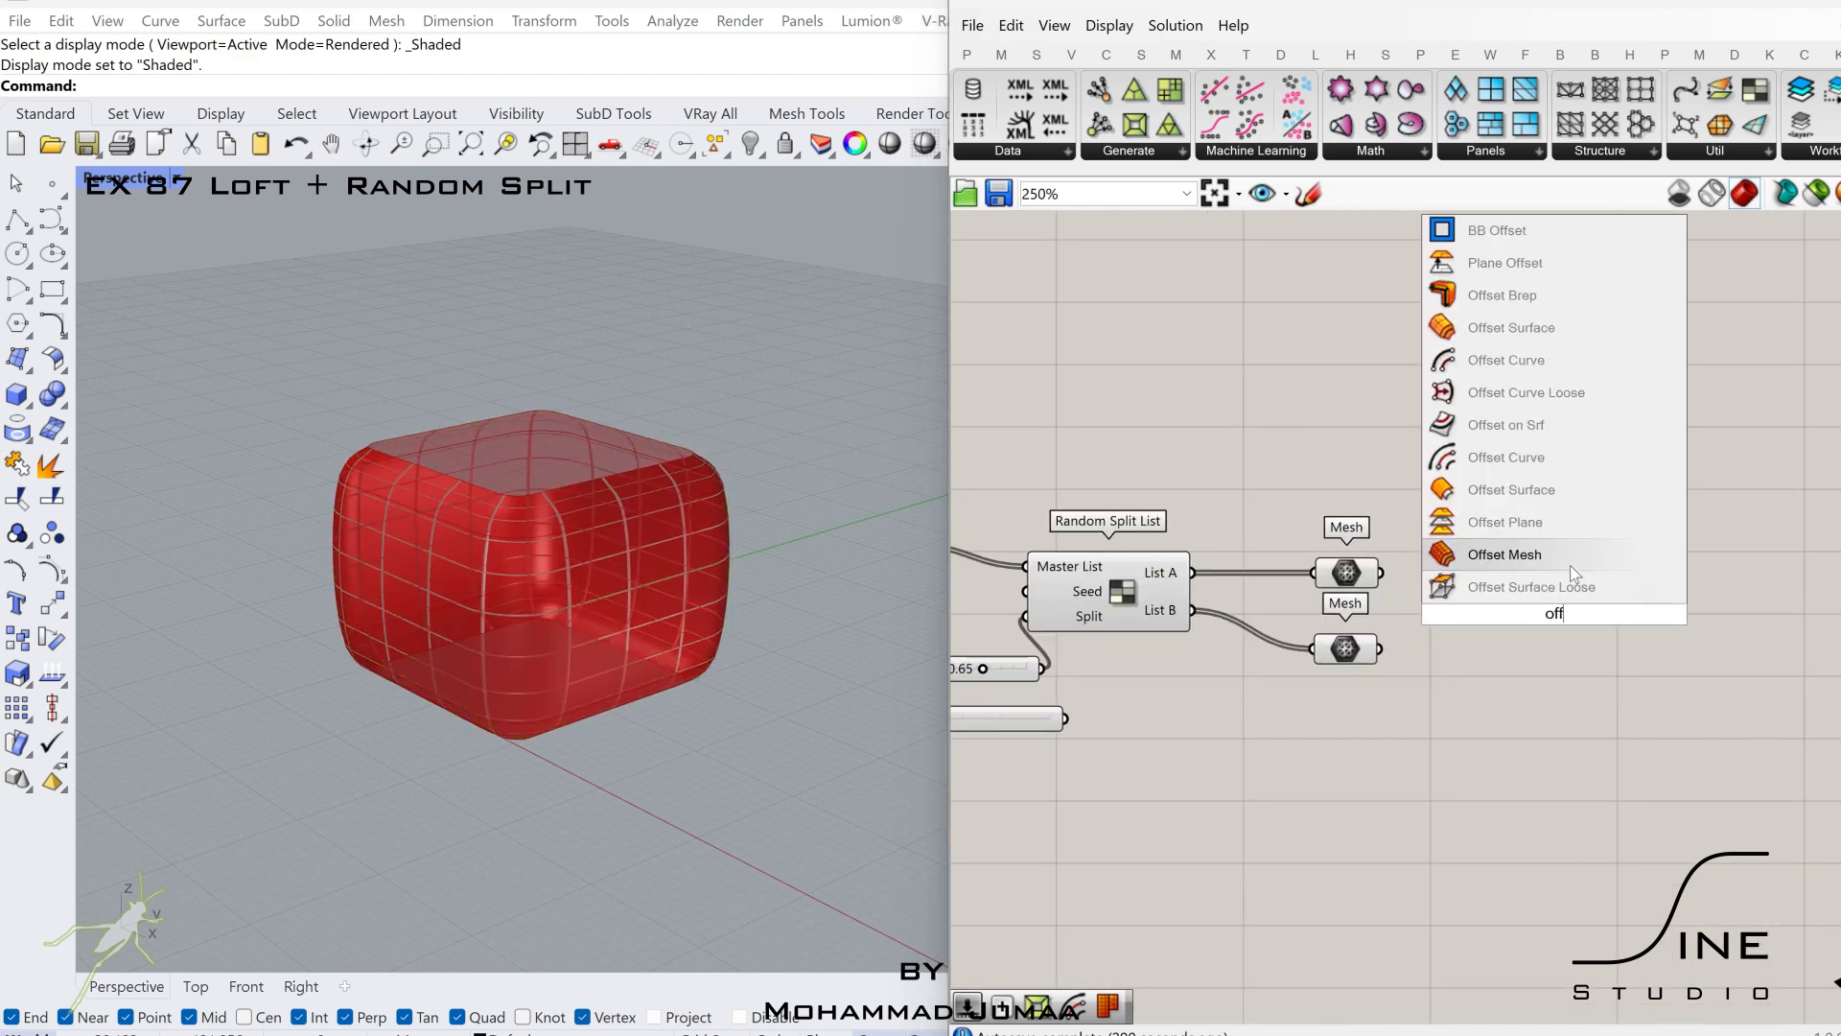
left_click(1567, 562)
left_click(1347, 648)
left_click_drag(1606, 637, 1836, 678)
Add a List Length component and connect the List B Mesh parameter to it.
double_click(1556, 711)
type("list len")
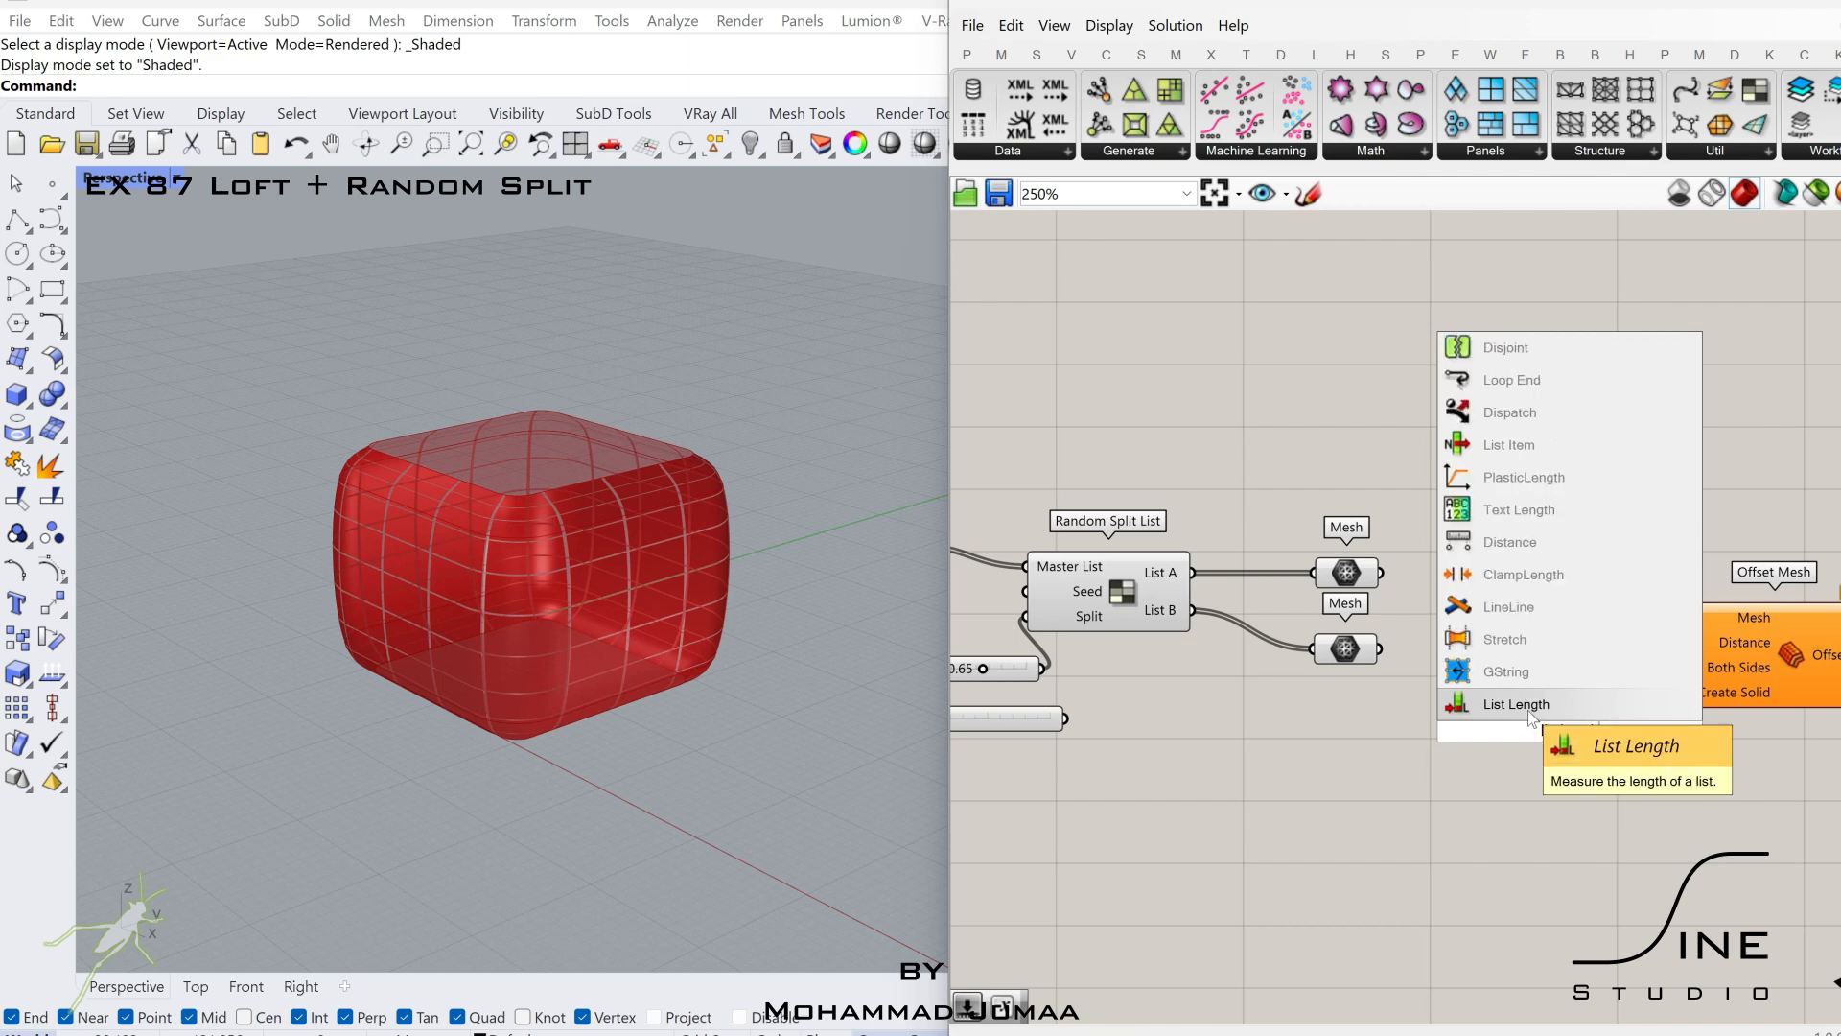
key("Return")
left_click_drag(1553, 737, 1501, 720)
right_click_drag(1627, 805, 1483, 746)
Add a Random component and connect the list length to its Number input.
double_click(1479, 746)
type("rand")
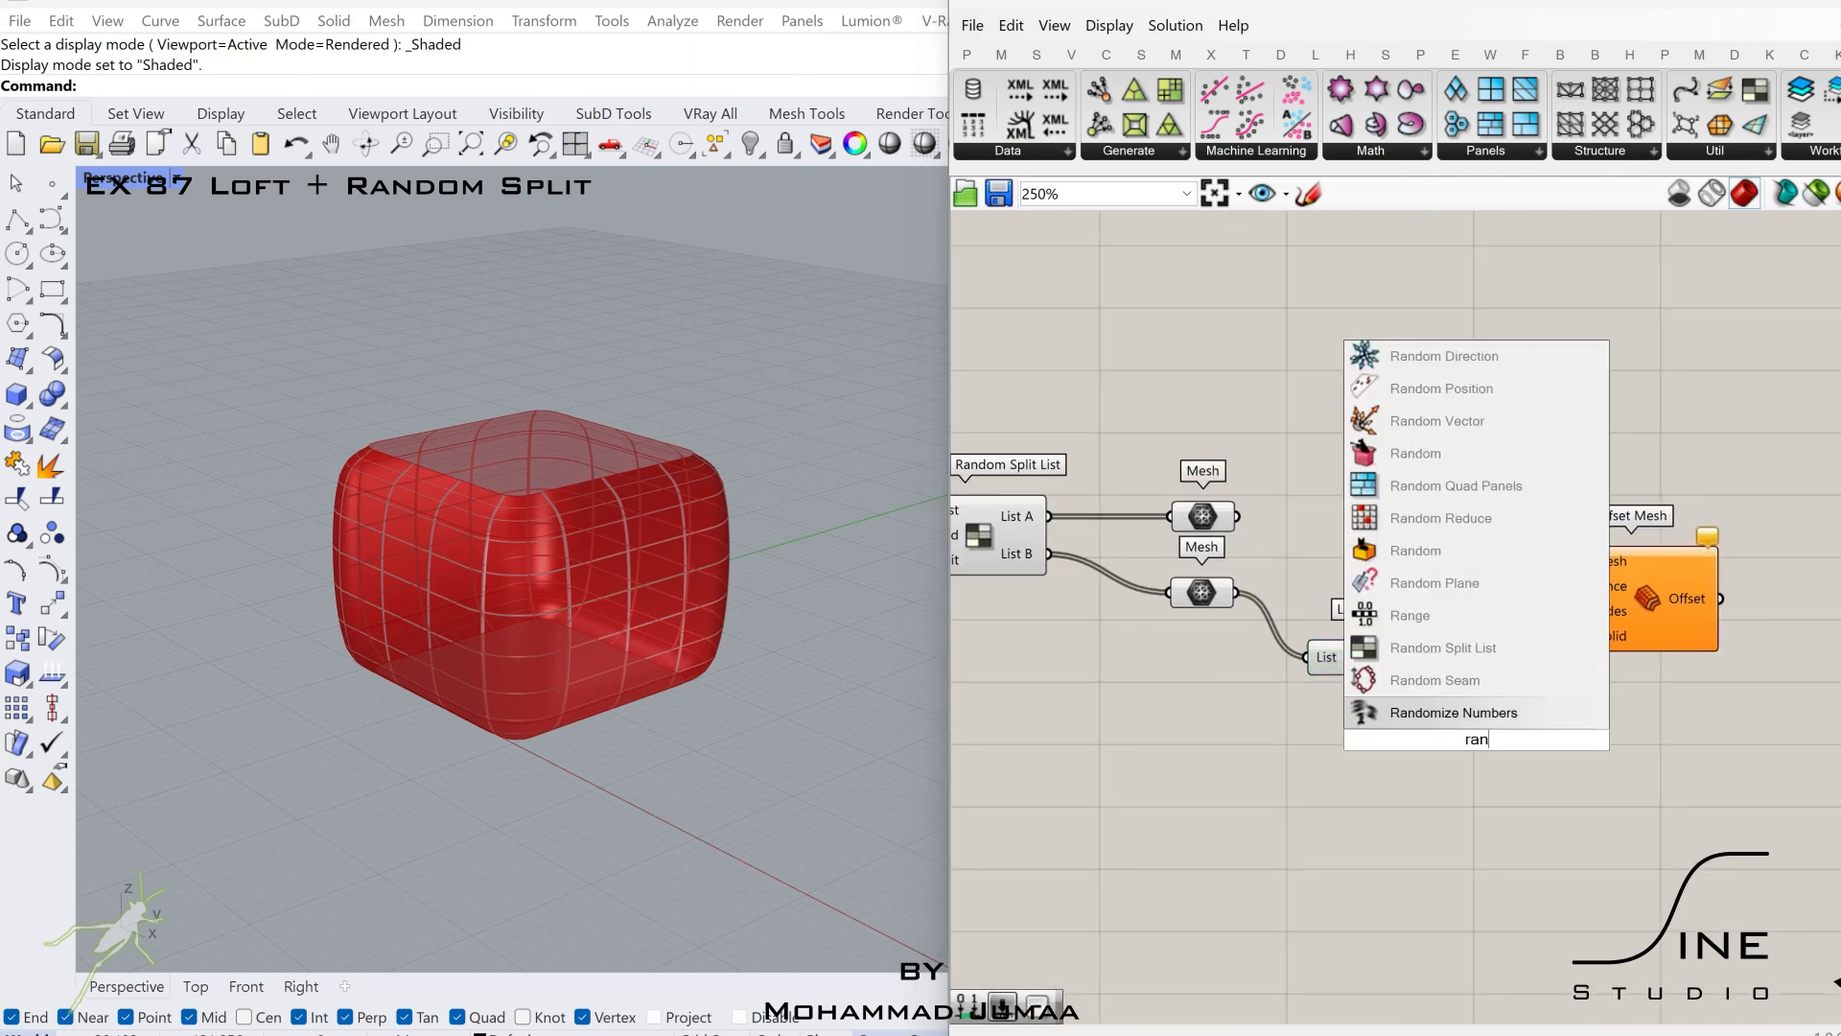
left_click(1439, 615)
scroll(1443, 702, "up", 3)
left_click_drag(1482, 758, 1639, 624)
Move Offset Mesh farther from the Random component and place a Construct Domain component below Random.
left_click_drag(1698, 484, 1836, 433)
scroll(1837, 433, "down", 2)
right_click_drag(1837, 434, 1706, 476)
left_click_drag(1706, 476, 1840, 469)
left_click(1001, 53)
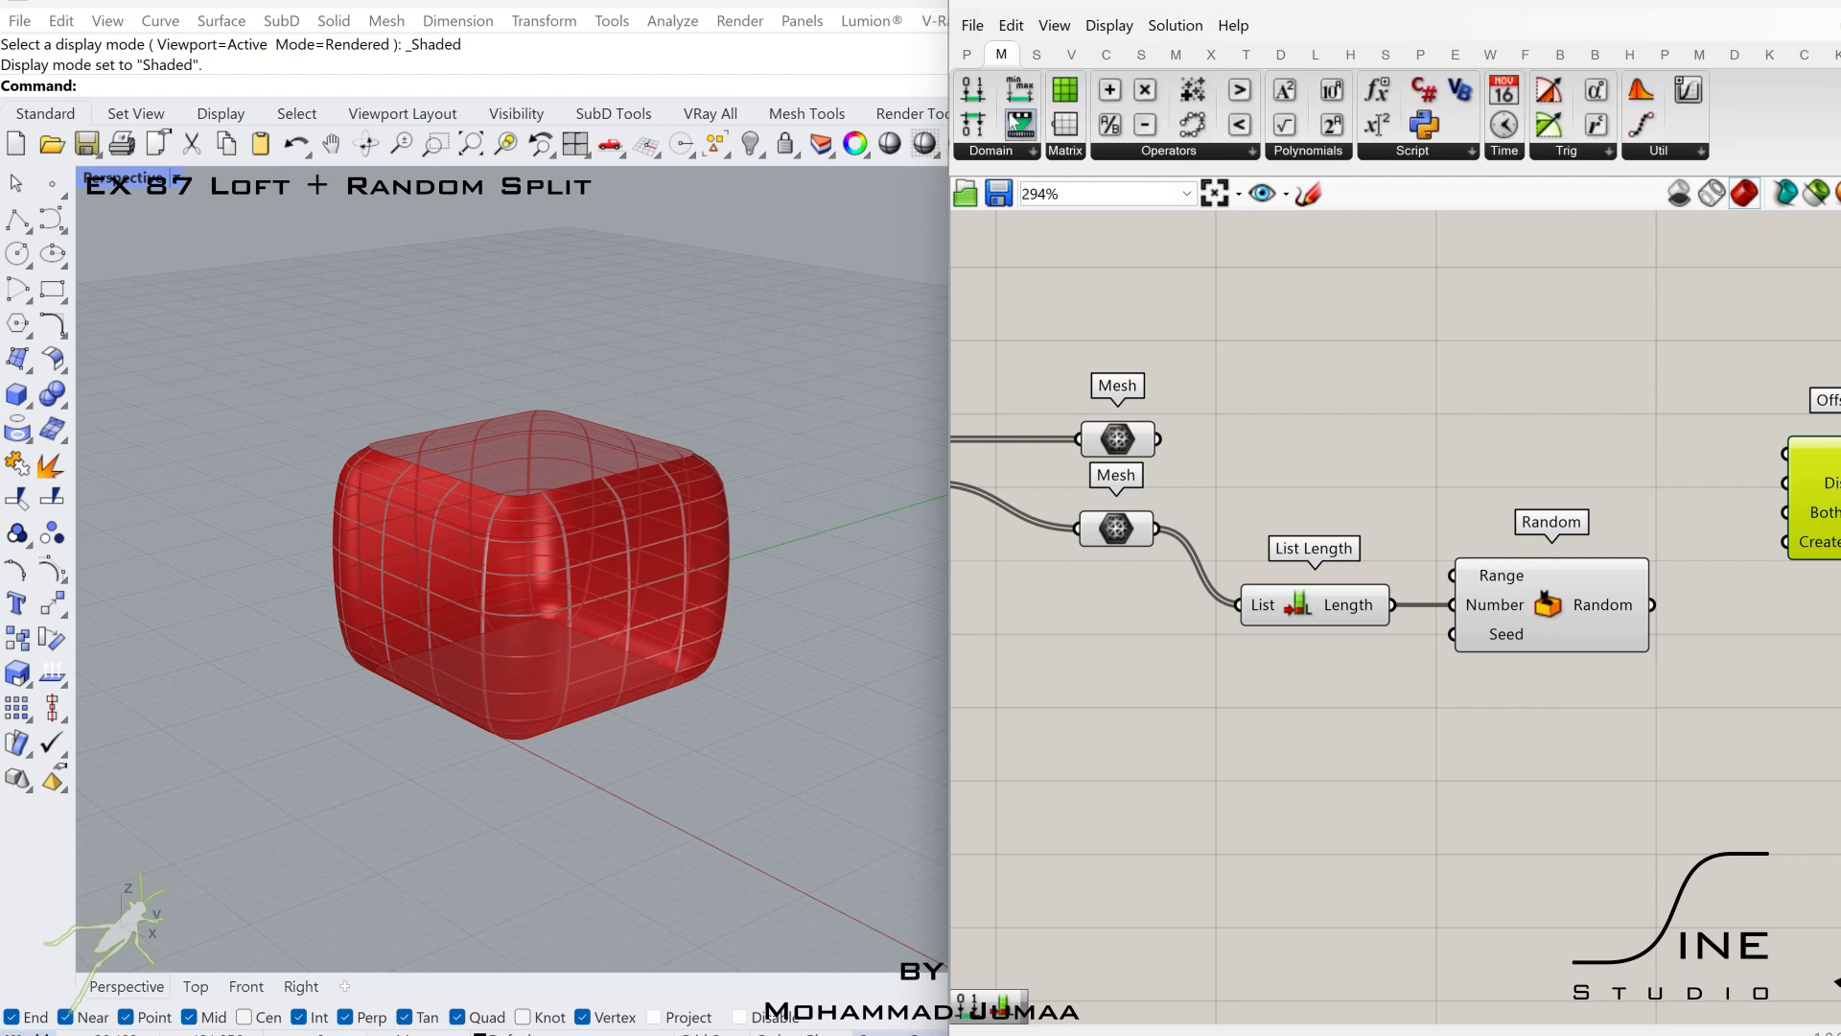
left_click_drag(1395, 767, 1394, 767)
Feed Construct Domain with a 0.05 slider for Domain start and a 0.25 slider for Domain end.
double_click(1183, 830)
type("0.")
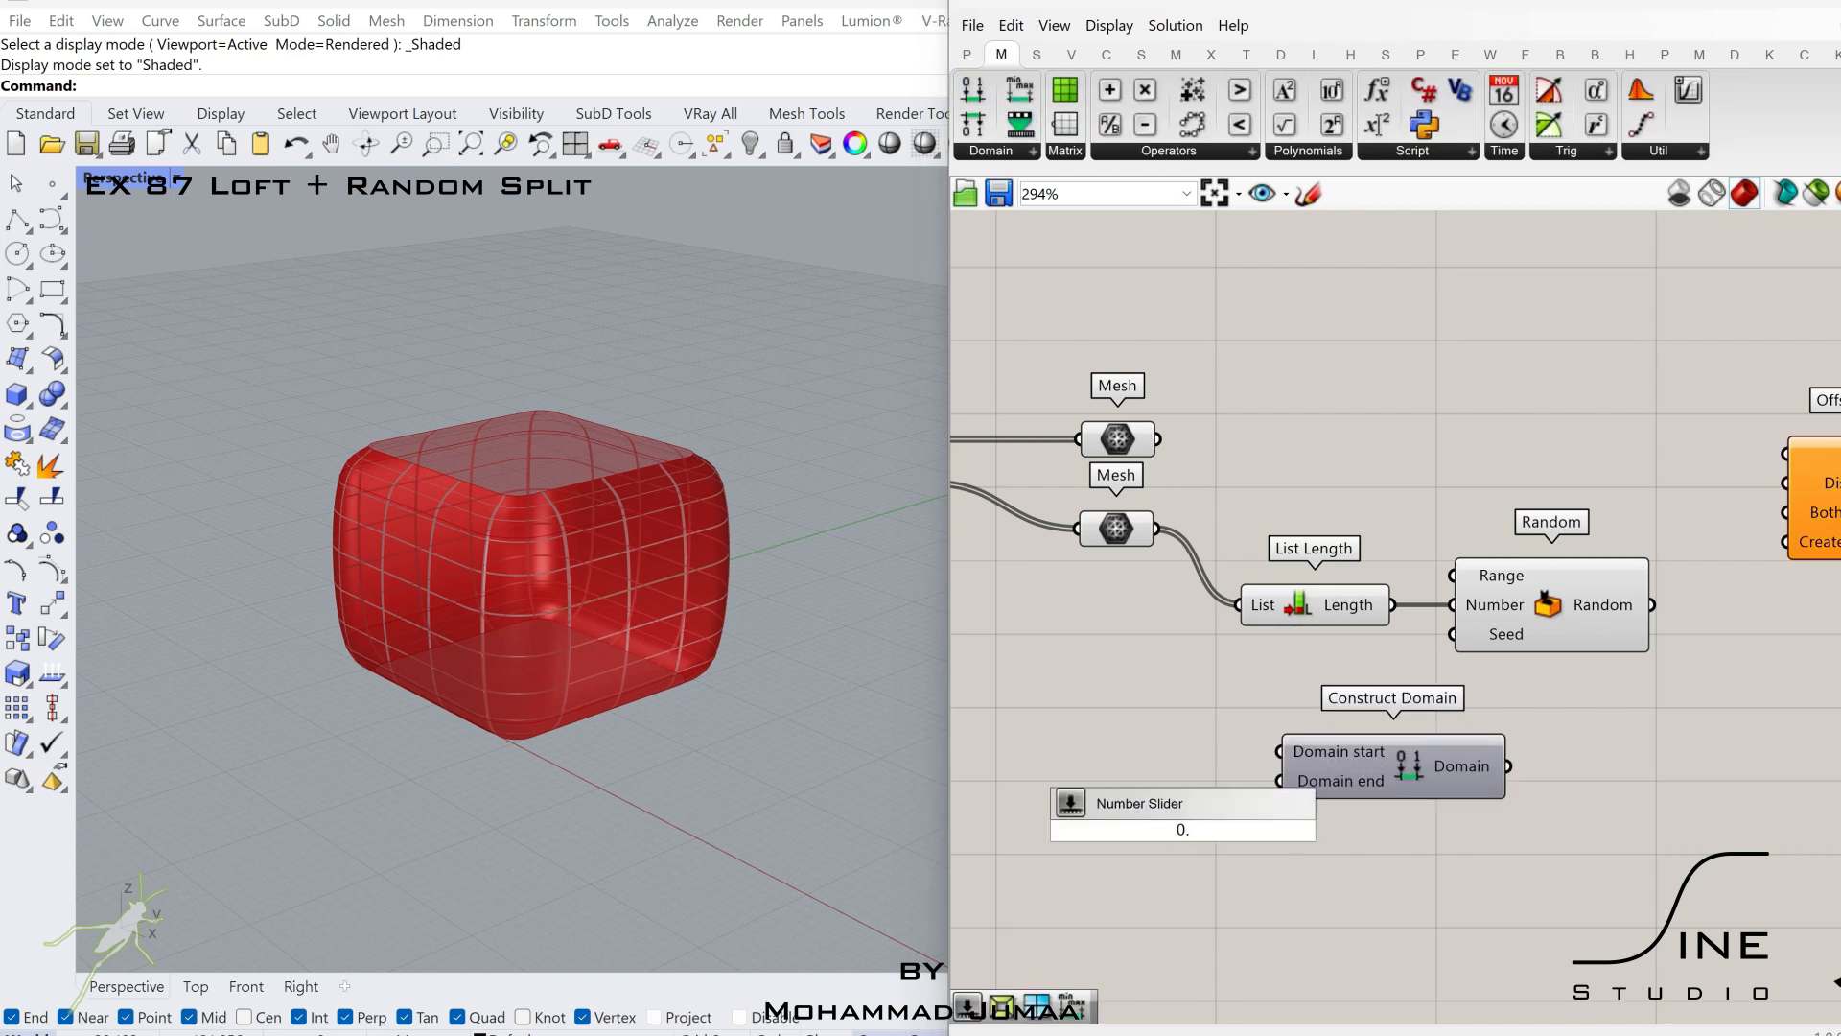
type("0525")
key("Return")
scroll(1235, 856, "up", 2)
left_click_drag(1171, 770, 1295, 711, "alt")
key("Return")
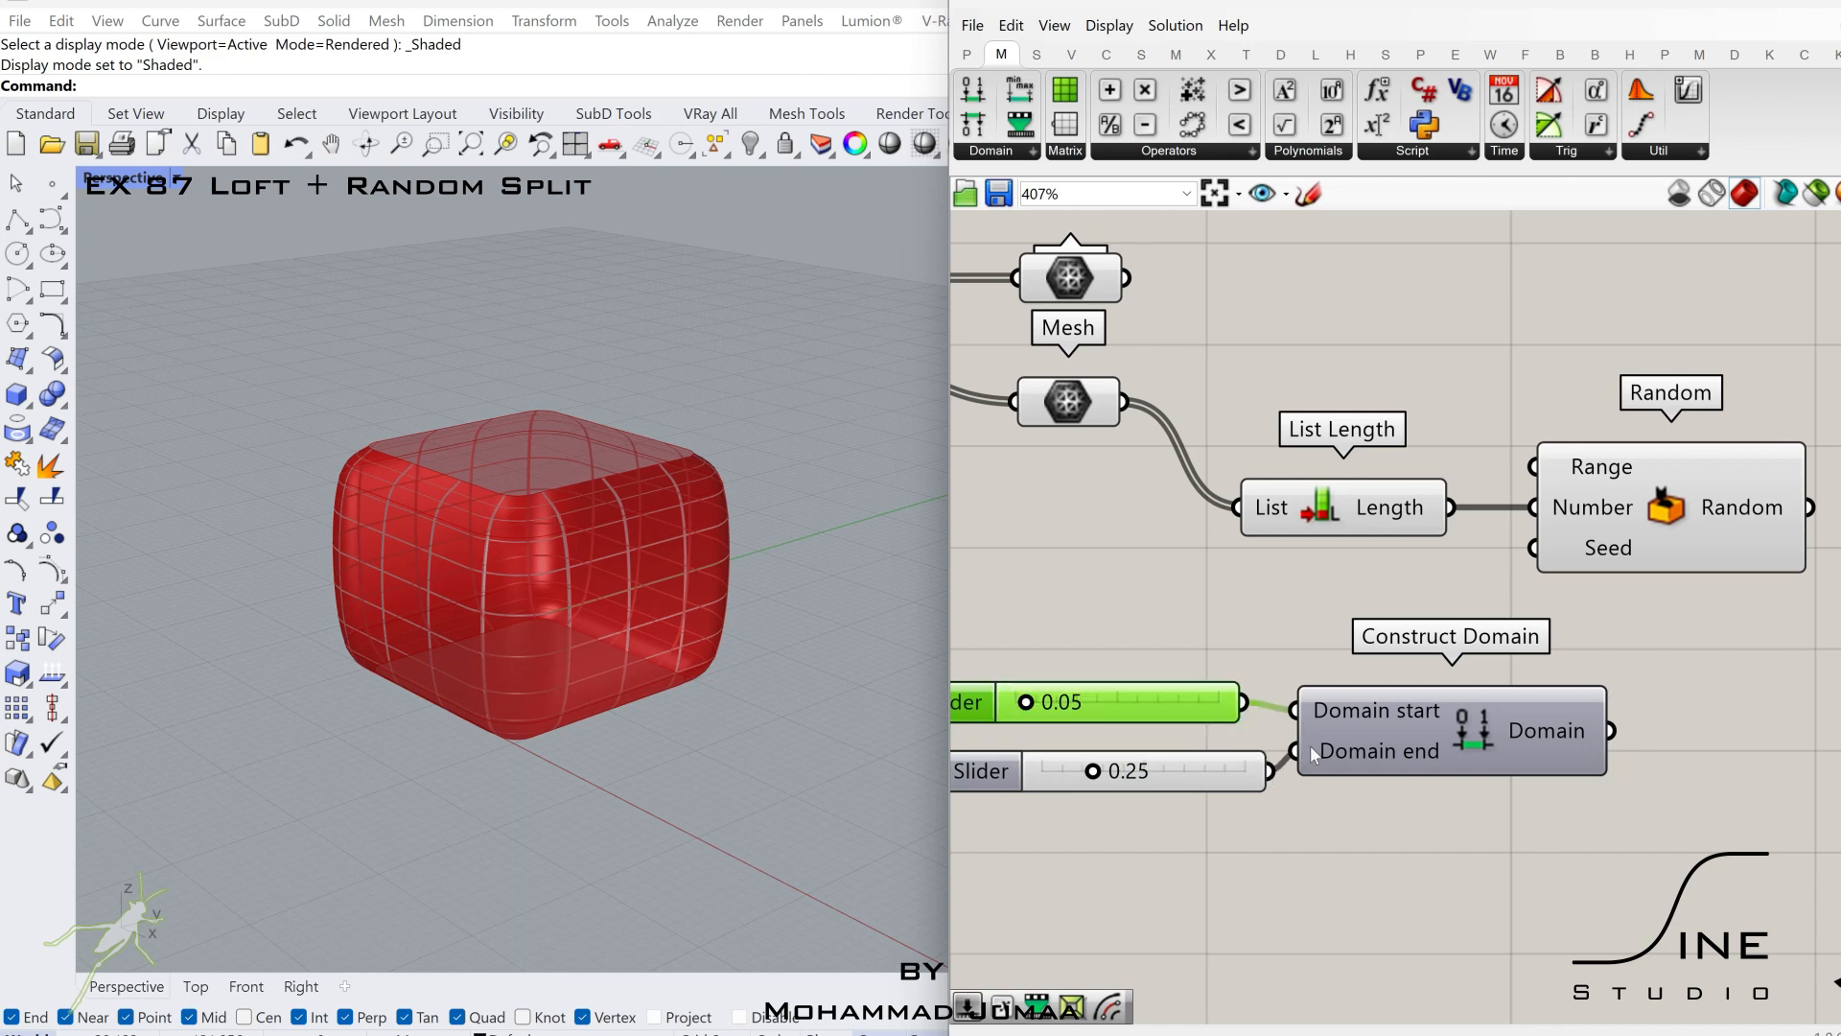
Connect the constructed domain to Random's Range and a slider of 0 to its Seed.
scroll(1314, 753, "down", 2)
left_click_drag(1288, 575, 1288, 579)
left_click_drag(1381, 621, 1506, 599)
double_click(1360, 872)
type("0")
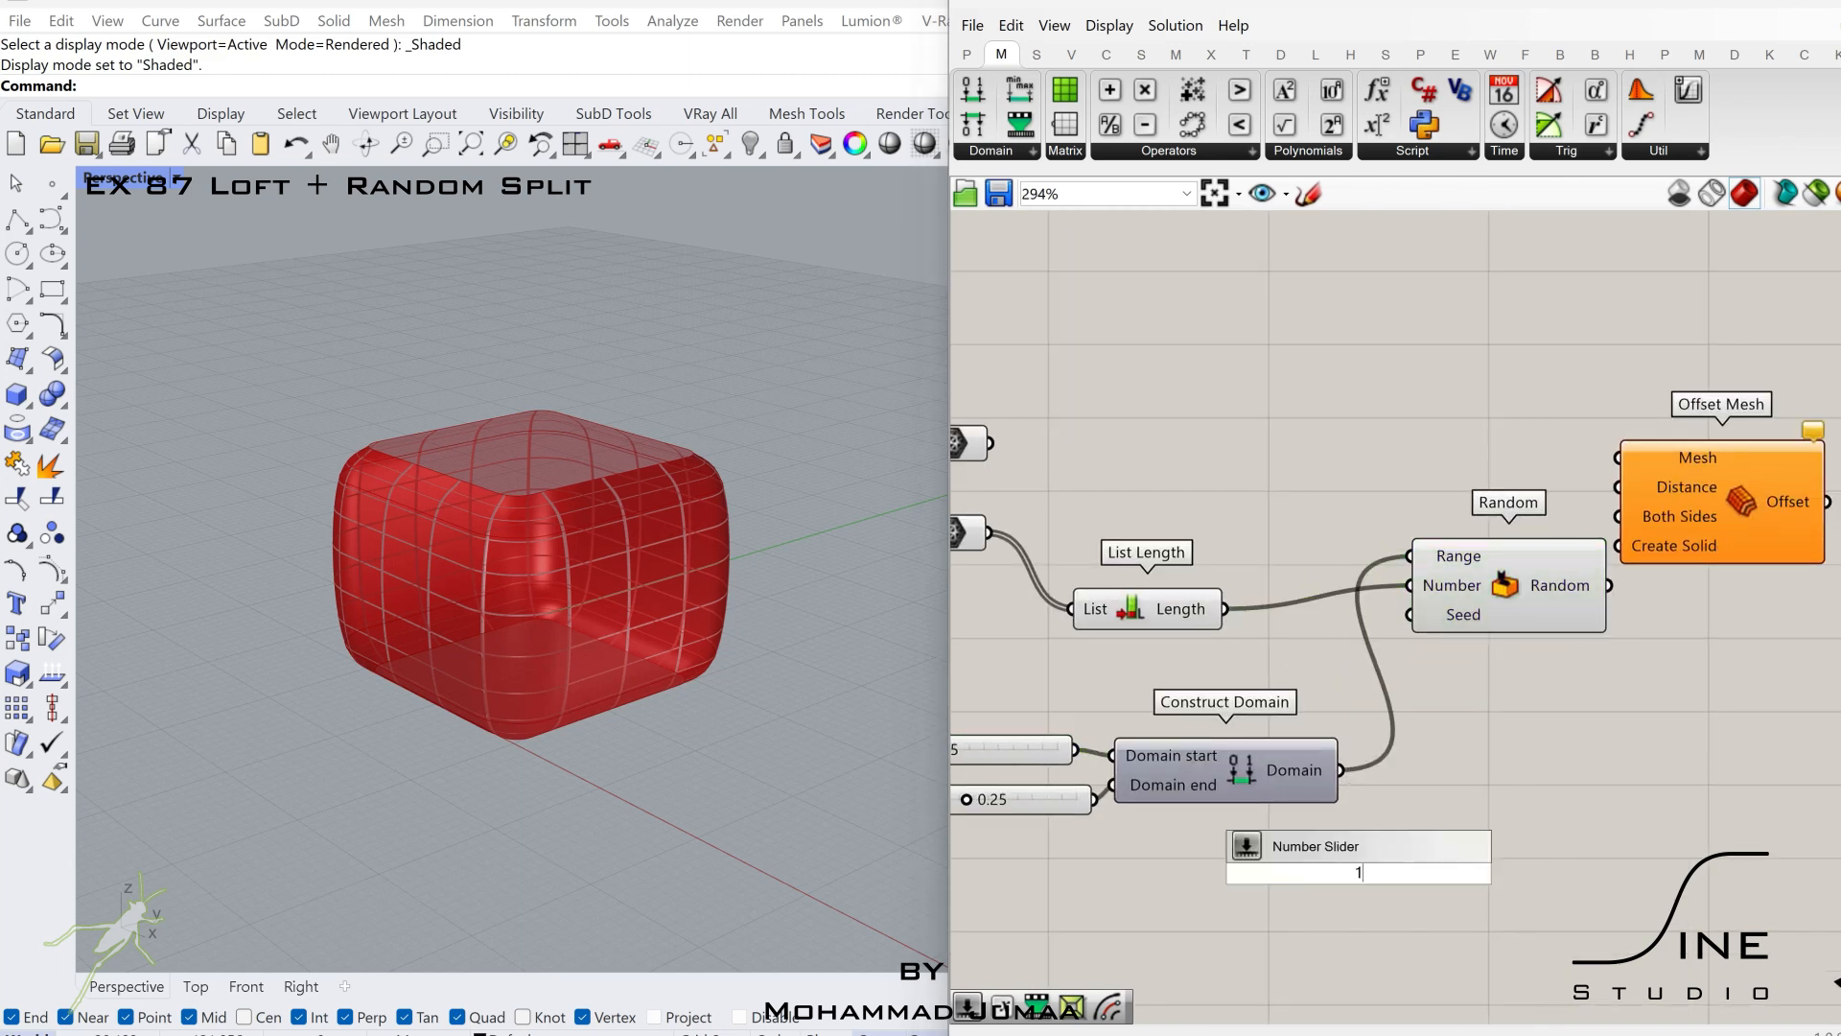
key("Return")
left_click_drag(1271, 873, 1093, 894)
left_click_drag(1414, 658, 1410, 616)
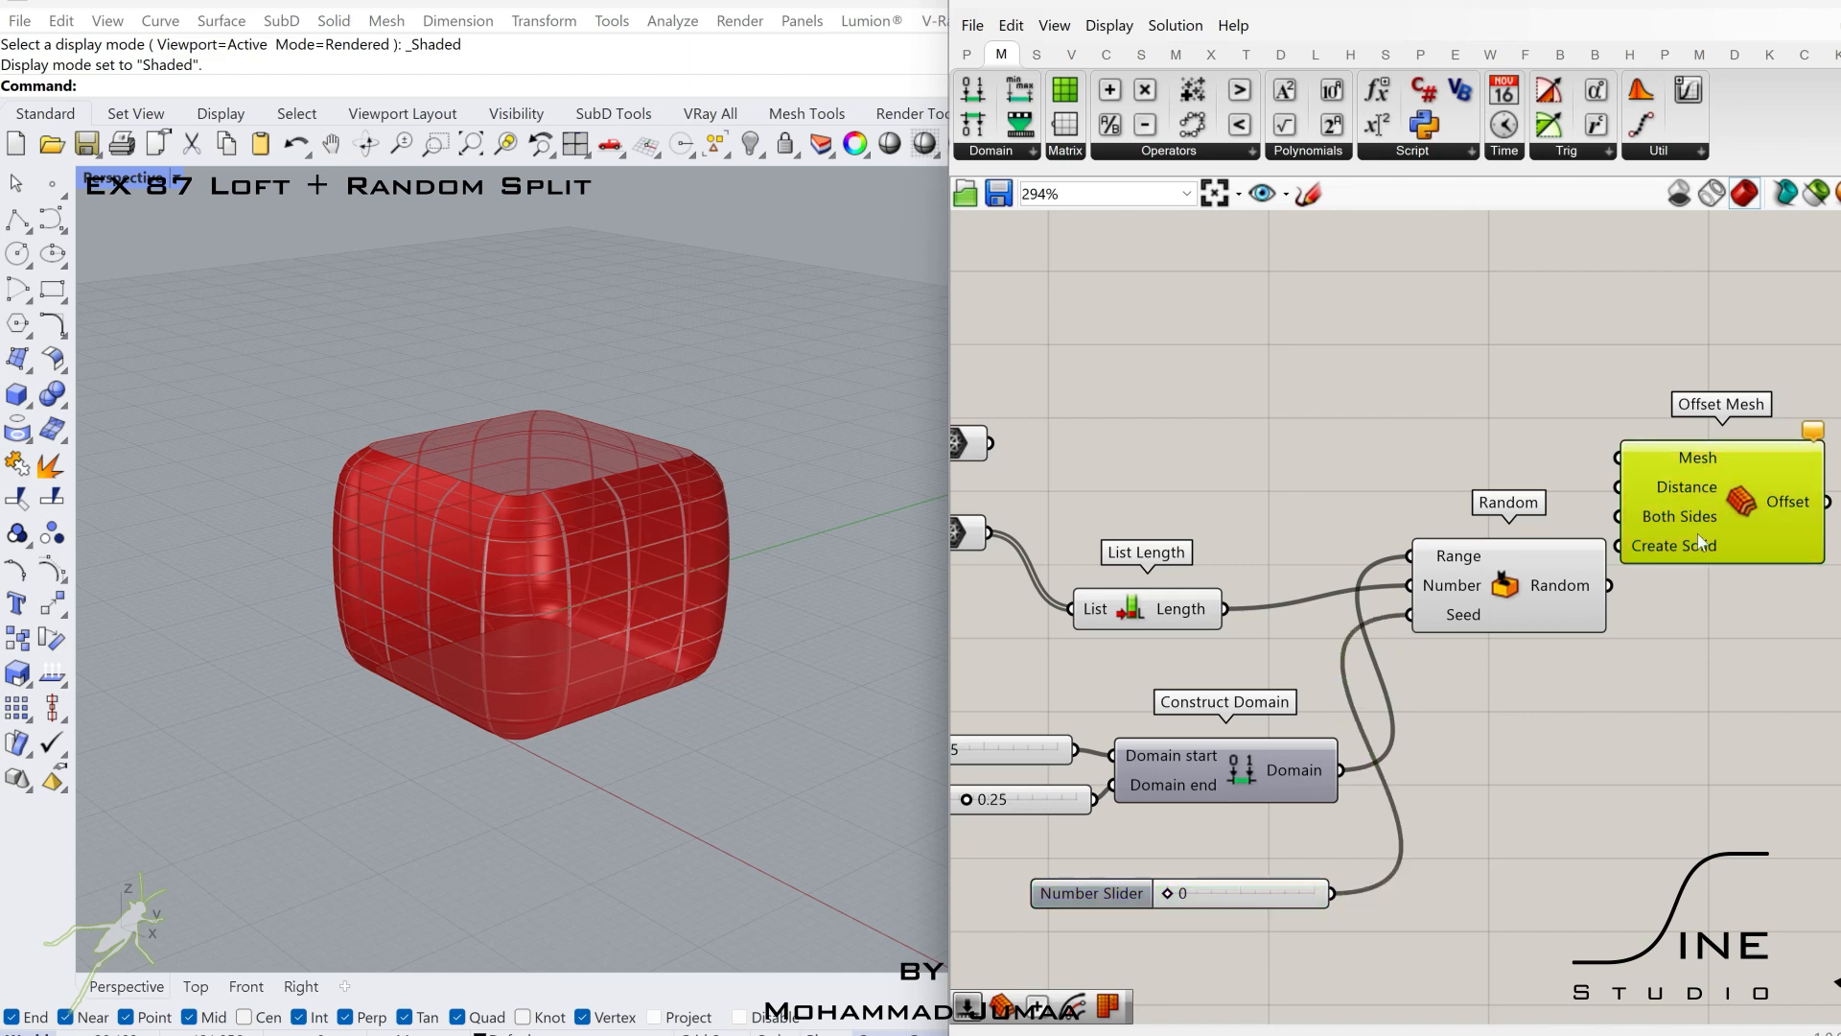
Connect the List B Mesh parameter to Offset Mesh's Mesh input and the random numbers to its Distance input.
scroll(1058, 873, "down", 1)
right_click_drag(1385, 671, 1462, 673)
left_click(1036, 594)
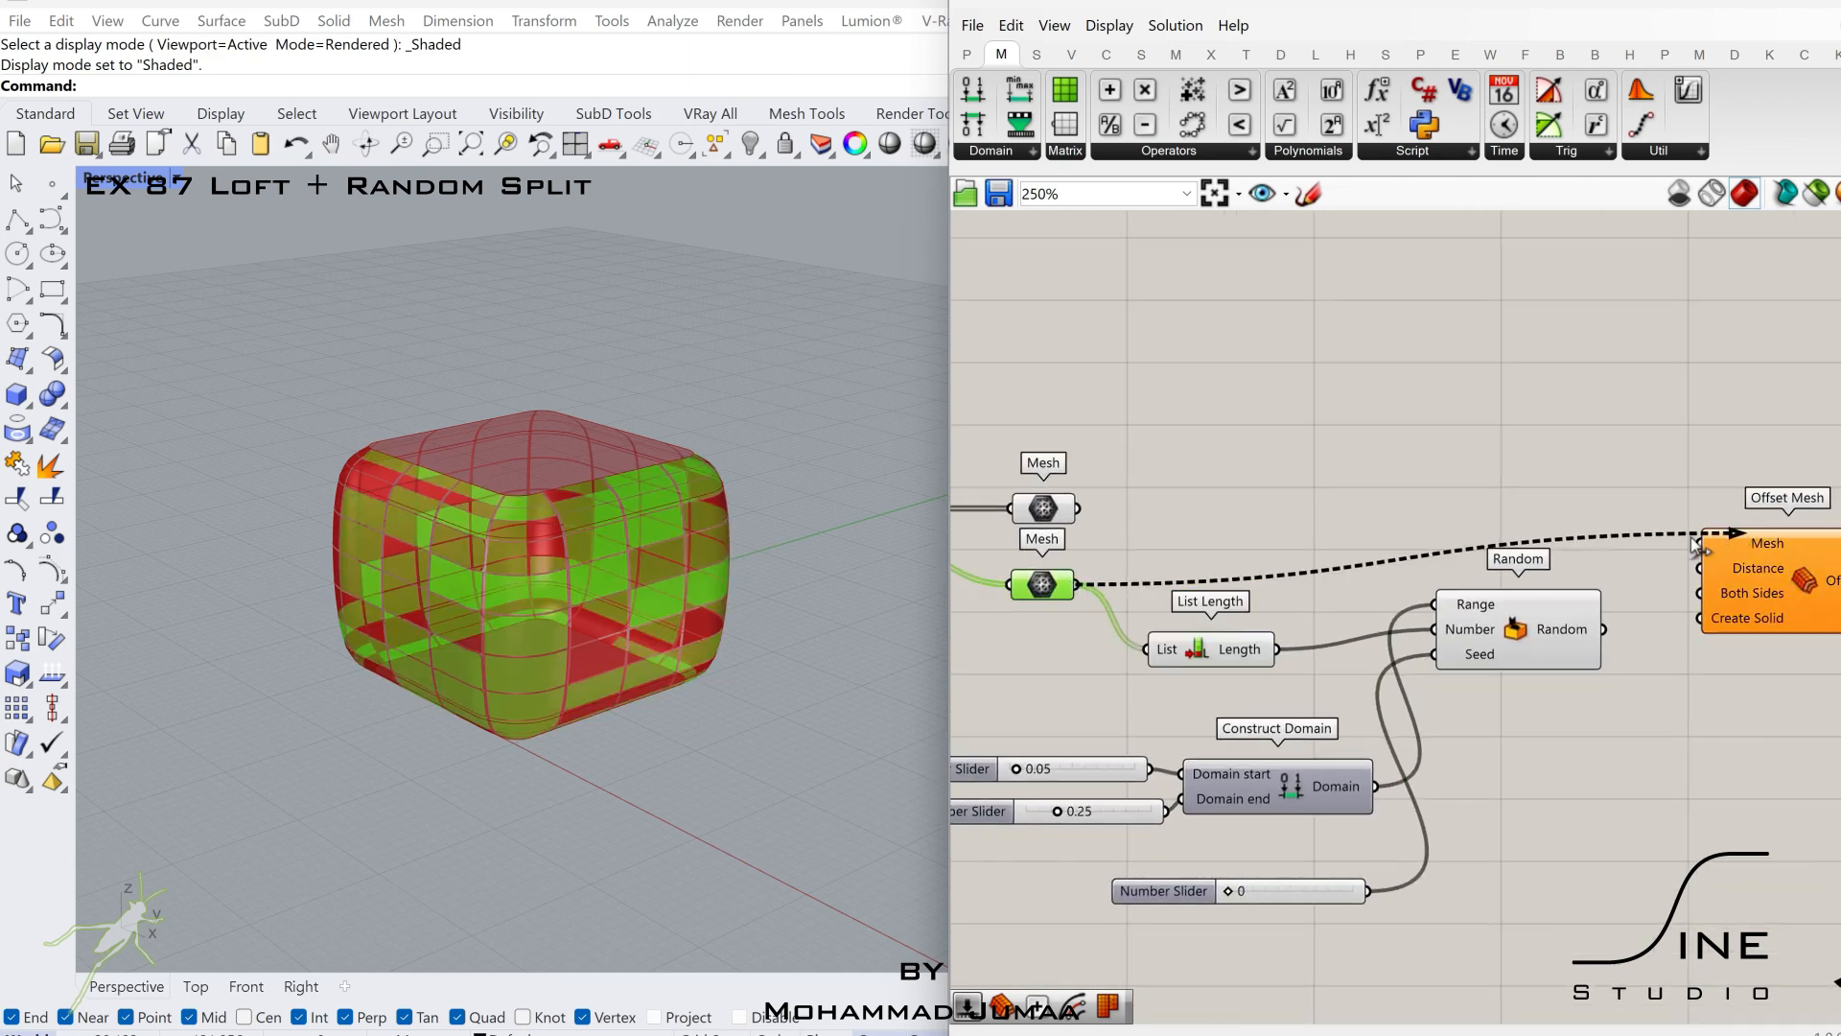
left_click_drag(1698, 545, 1768, 580)
left_click_drag(1560, 629, 1563, 637)
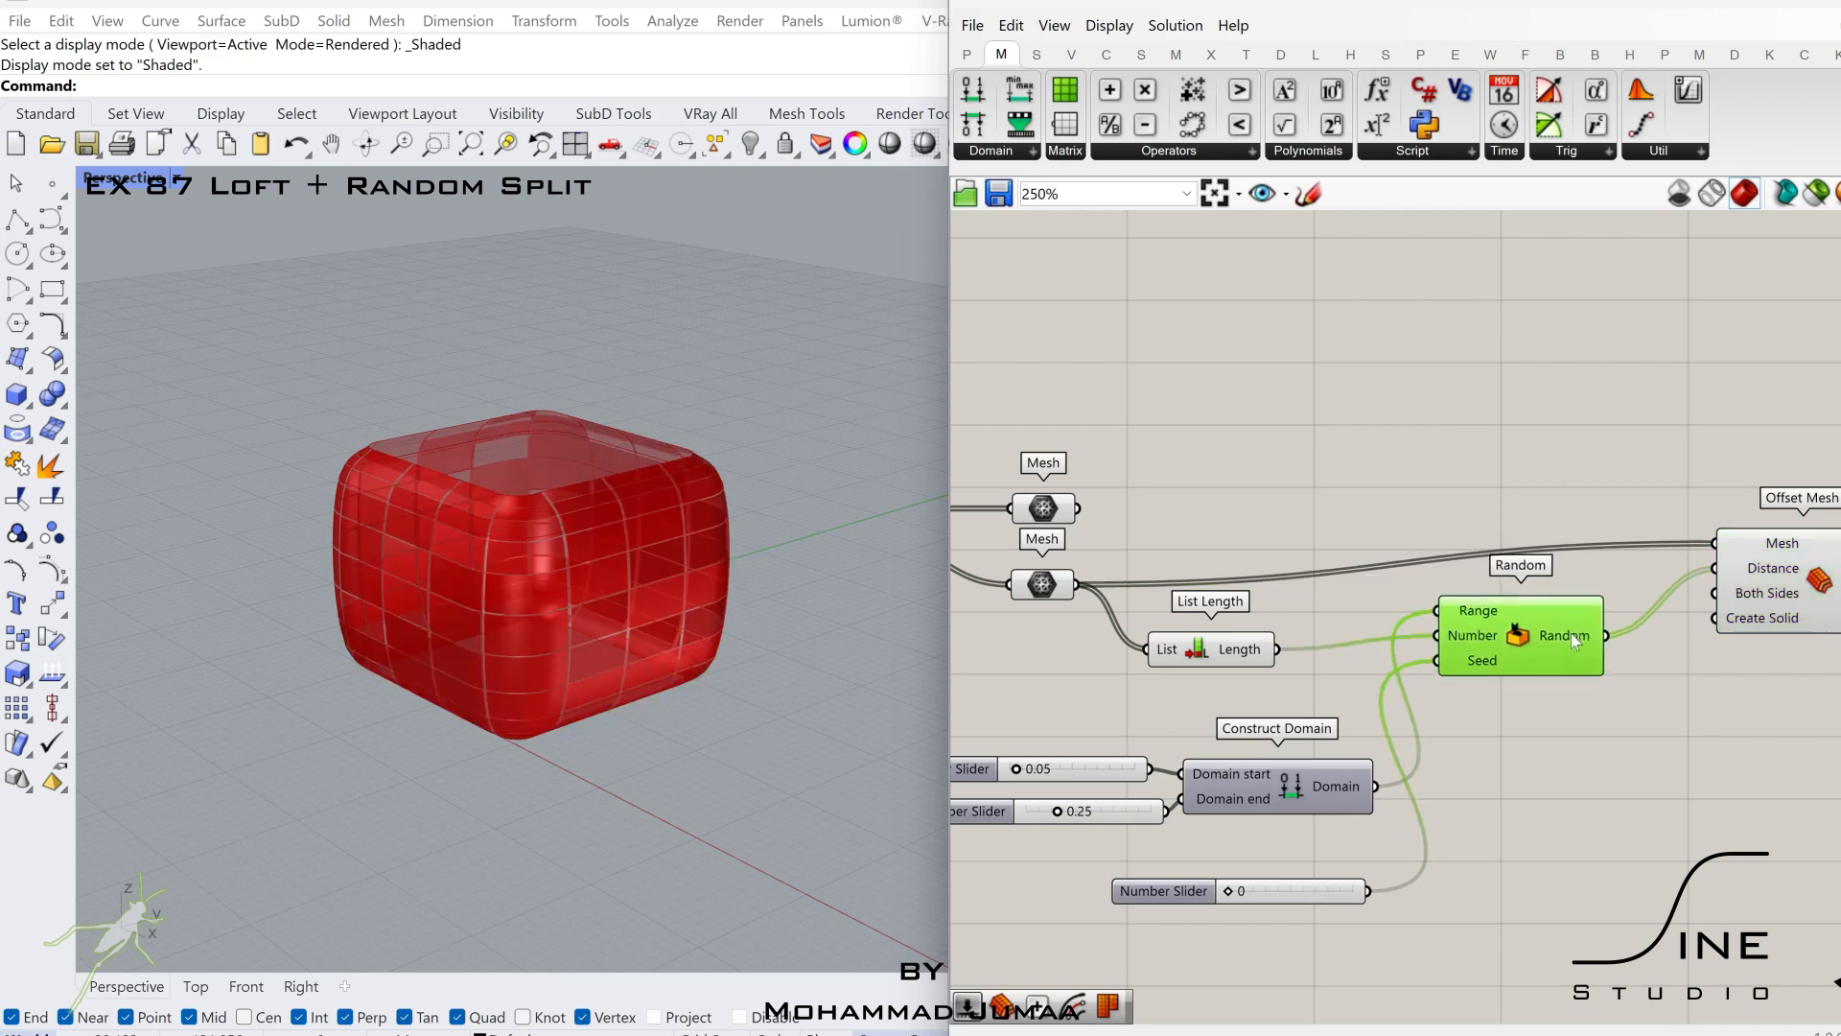
right_click_drag(1688, 662, 1545, 661)
Insert a Negative component between the Random output and Offset Mesh's Distance input.
left_click_drag(1677, 594, 1751, 571)
scroll(1592, 628, "up", 2)
double_click(1633, 636)
type("neg")
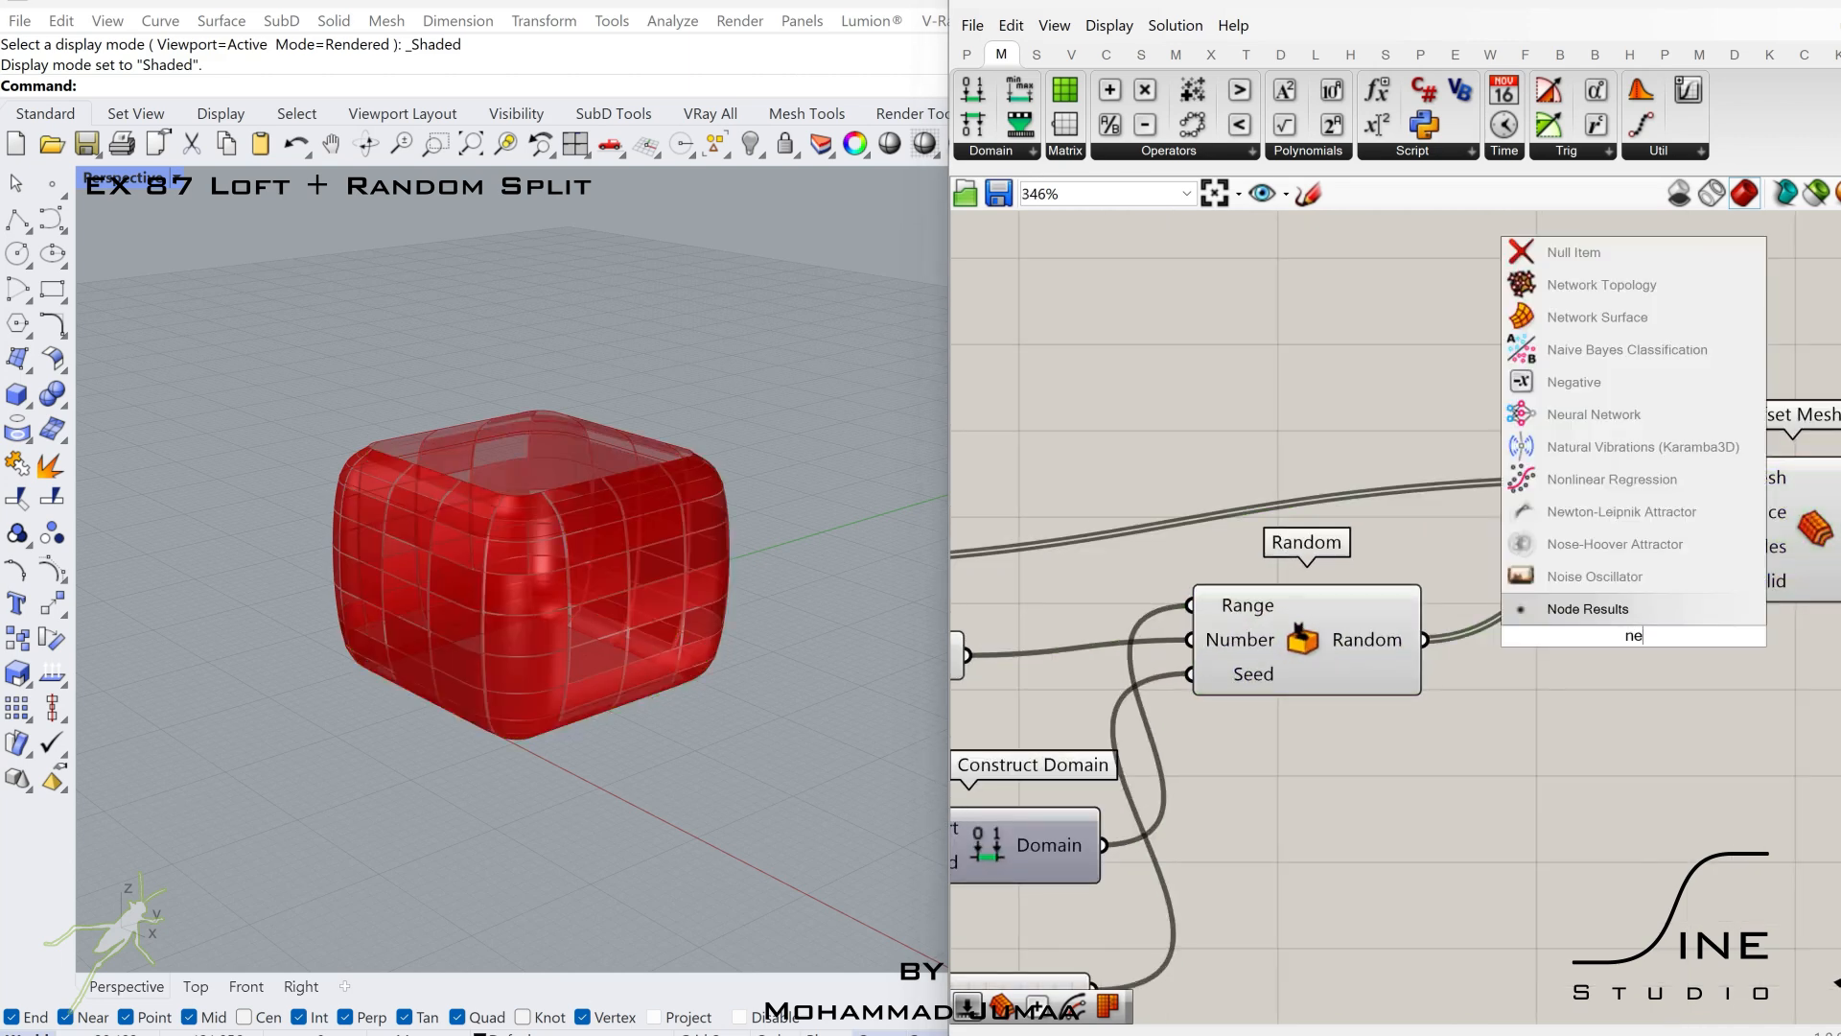
key("Return")
left_click_drag(1431, 641, 1807, 549)
Set the Domain end slider of Construct Domain to 0.34.
left_click(1537, 725)
right_click_drag(961, 884, 1493, 636)
scroll(1185, 636, "up", 2)
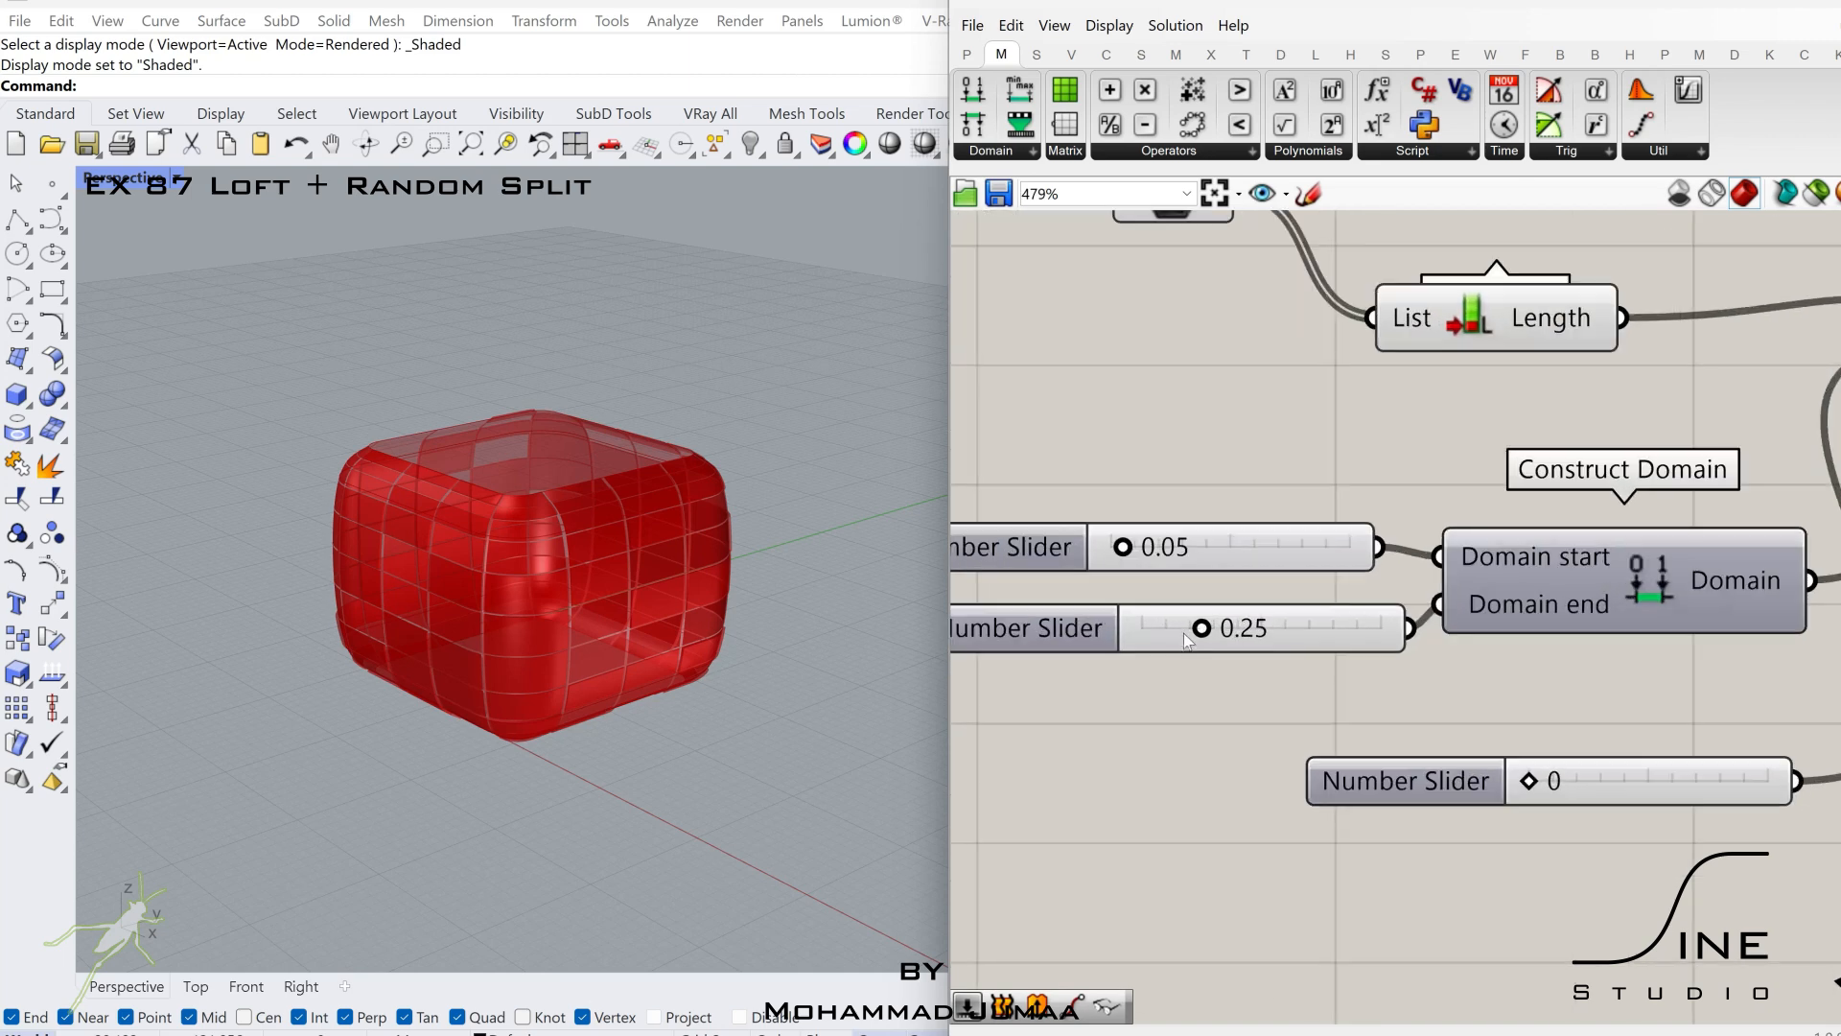
left_click_drag(1220, 637, 1227, 637)
scroll(1226, 634, "down", 5)
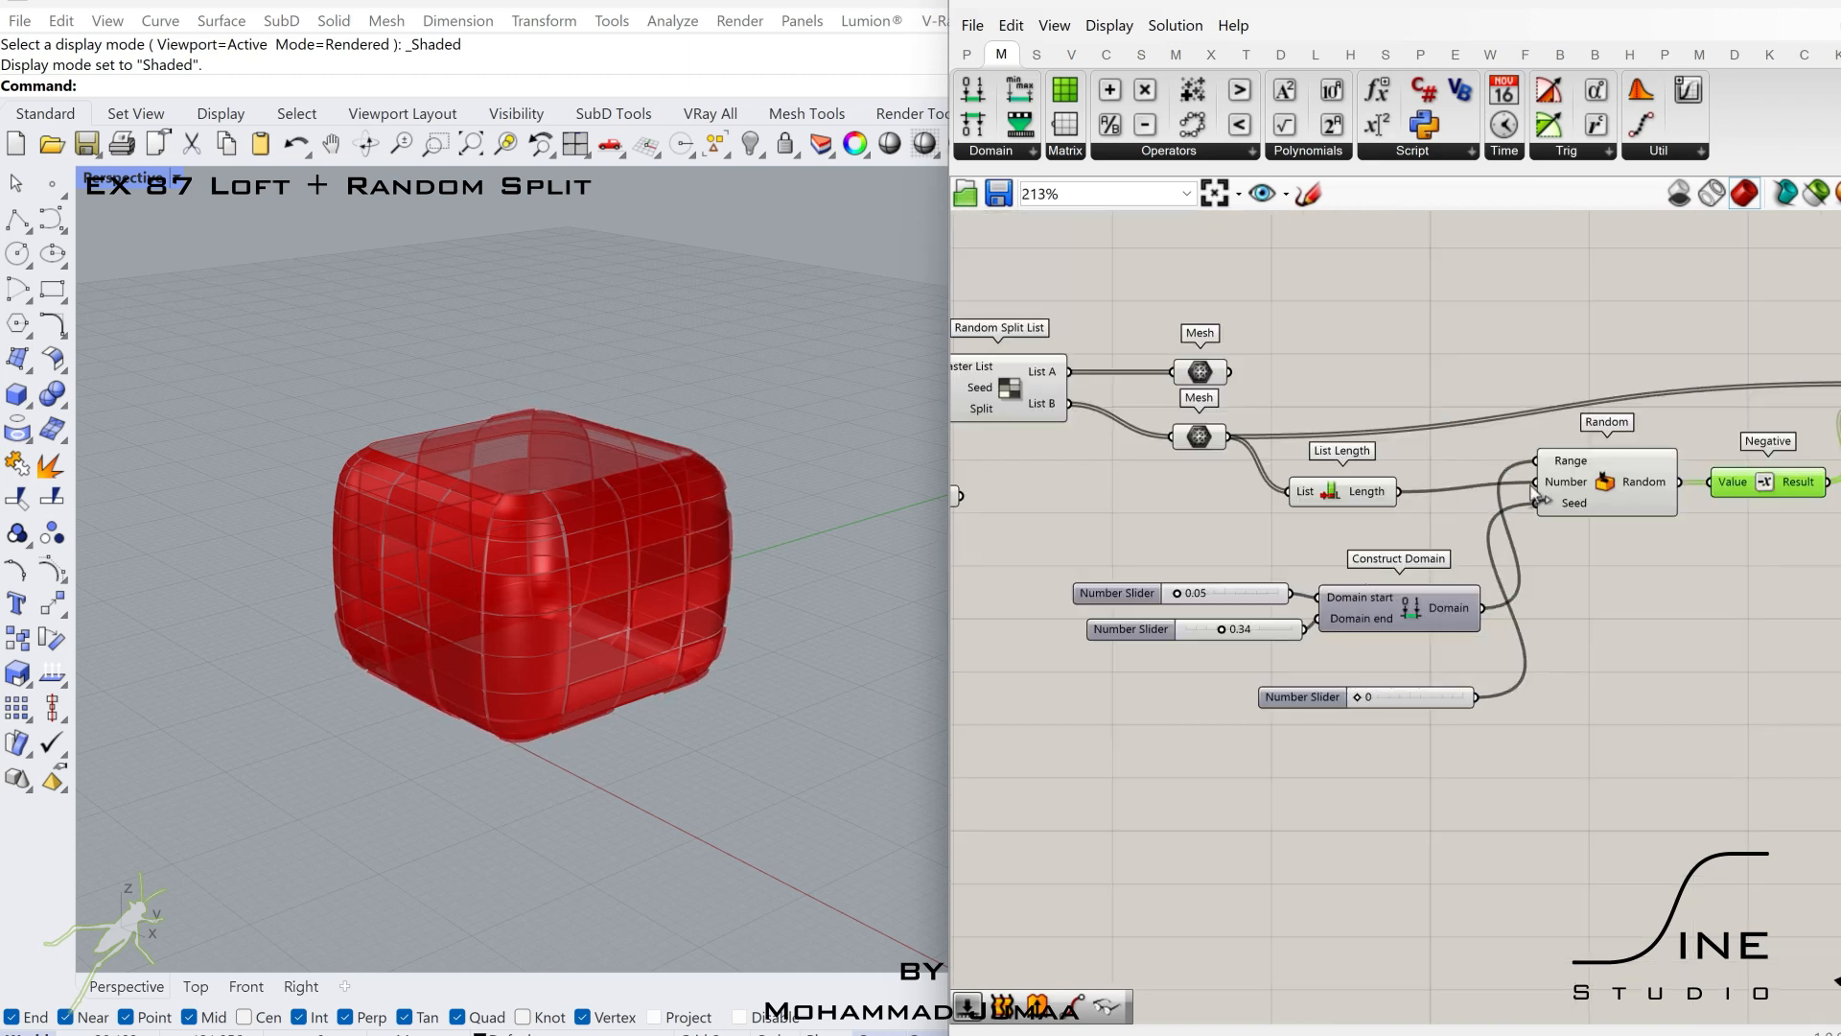
Add a Brep parameter near the Random Split List outputs.
right_click_drag(1688, 537, 1290, 584)
left_click(1581, 478)
scroll(1582, 479, "down", 2)
right_click_drag(1002, 446, 1207, 606)
scroll(1369, 470, "up", 2)
left_click(1397, 458)
scroll(1498, 535, "down", 1)
scroll(1331, 545, "up", 1)
scroll(1208, 607, "up", 3)
double_click(1243, 674)
type("brep")
left_click(1210, 652)
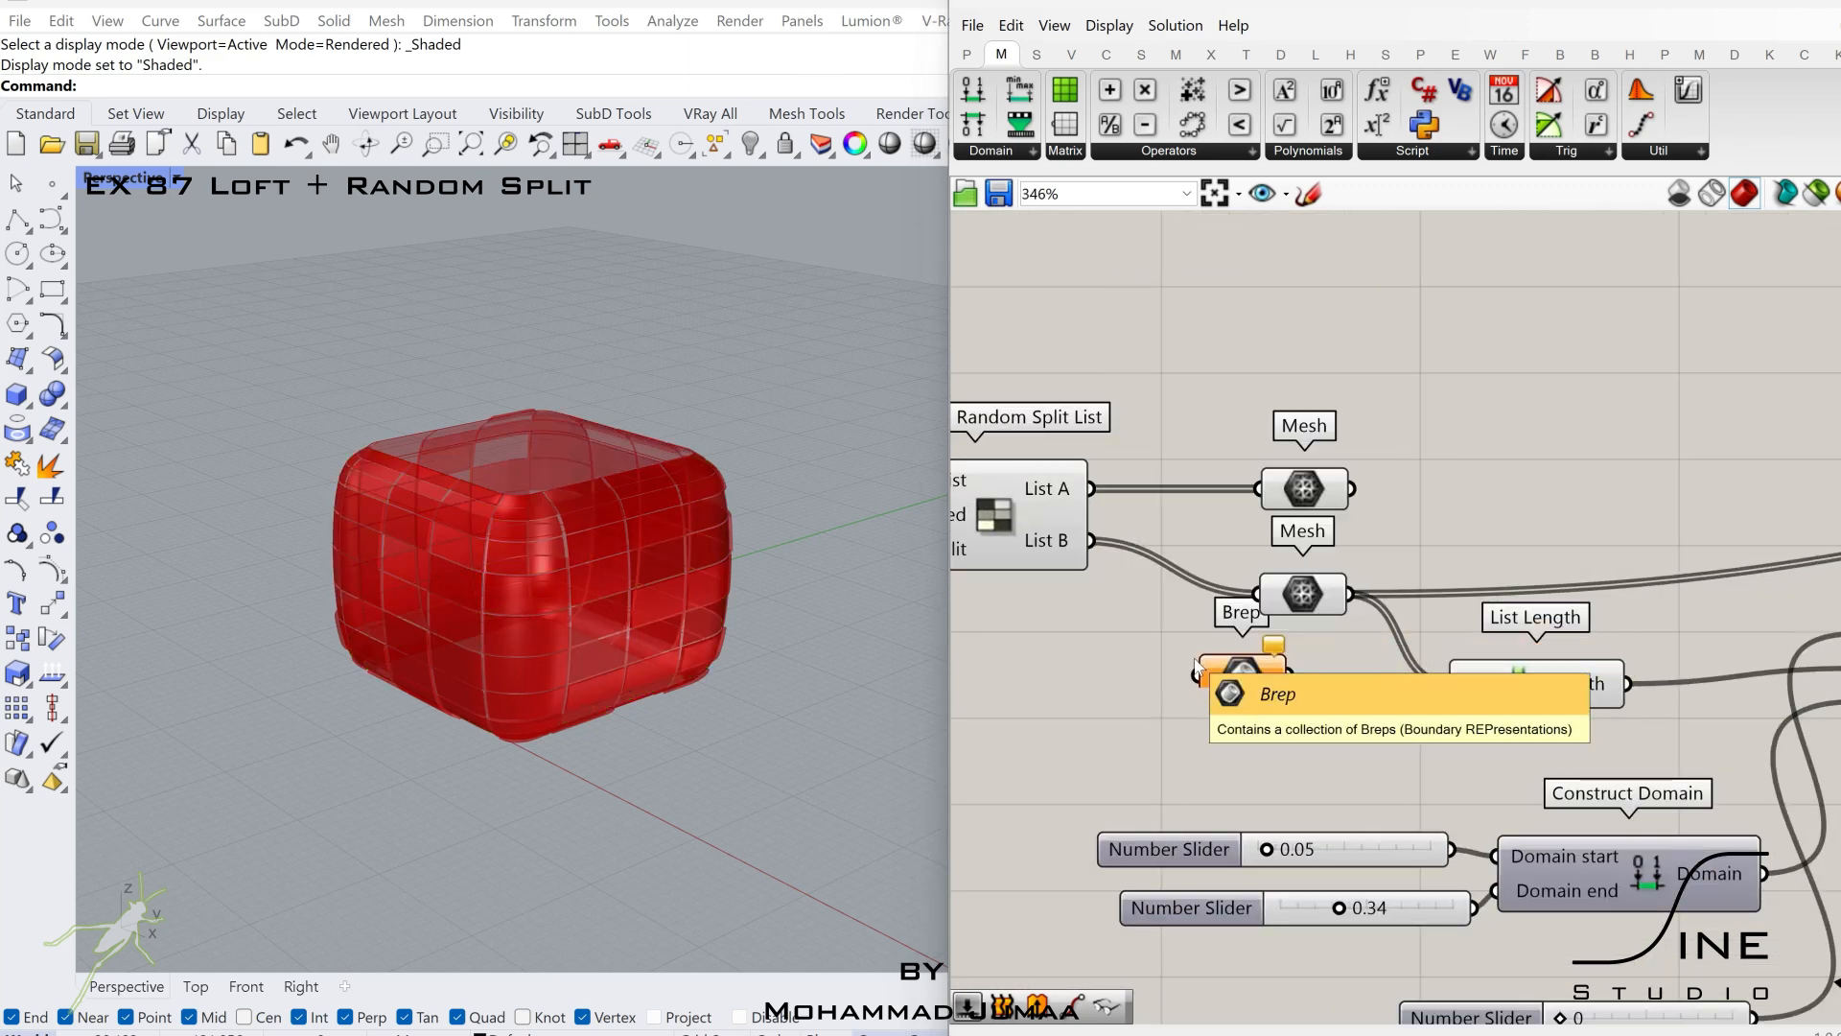
Connect Random Split List's List A to the Brep parameter and place the parameter above the two Mesh parameters.
right_click_drag(1098, 548, 1282, 552)
left_click_drag(1350, 659, 1316, 627)
scroll(1314, 626, "down", 2)
right_click_drag(1314, 626, 1588, 634)
scroll(1285, 568, "down", 1)
right_click_drag(1285, 568, 1535, 592)
left_click_drag(1418, 544, 1464, 568)
right_click_drag(1569, 575, 1345, 574)
scroll(1344, 574, "up", 1)
left_click(1344, 572)
left_click_drag(1484, 718, 1458, 497)
left_click_drag(1482, 504, 1586, 444)
right_click_drag(1545, 469, 1237, 572)
left_click(1342, 571)
left_click_drag(1228, 516, 1311, 544)
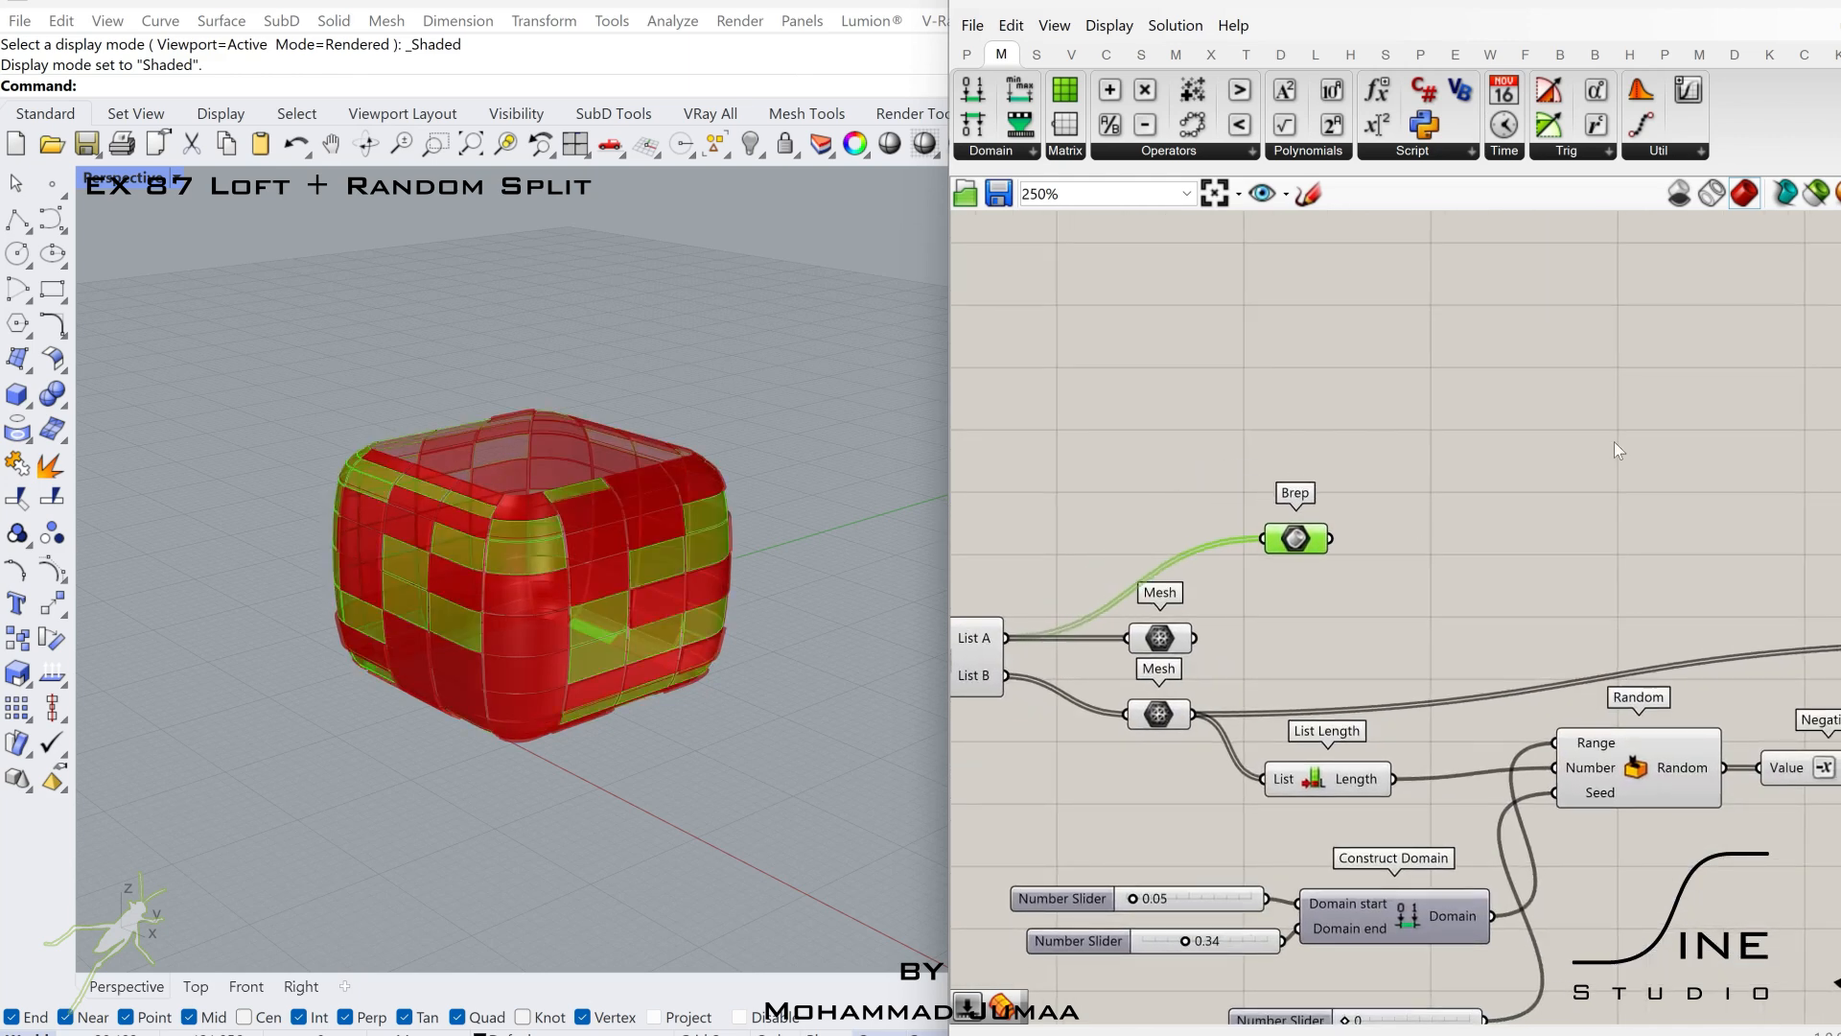
Add a Quad Panels component beyond the original Mesh Brep components.
left_click(1619, 450)
scroll(1503, 422, "down", 1)
right_click_drag(1590, 656, 1678, 662)
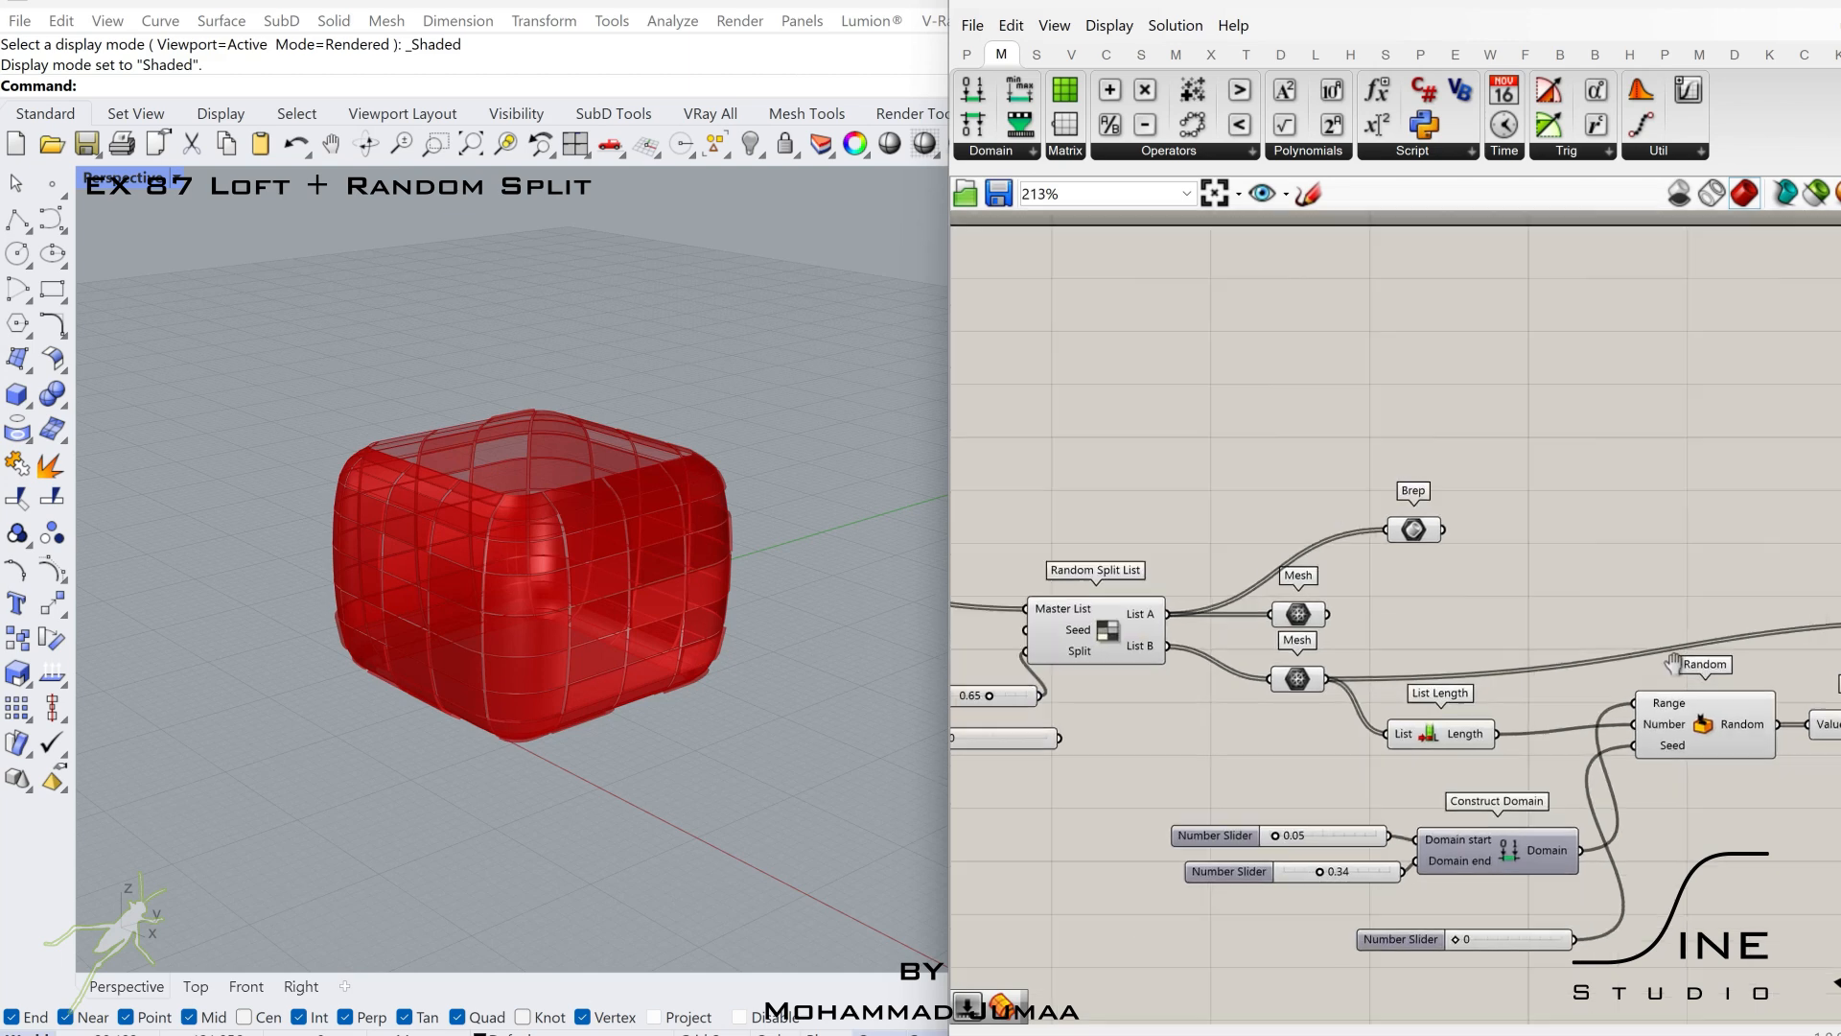
scroll(1209, 660, "down", 2)
right_click_drag(1210, 661, 1649, 646)
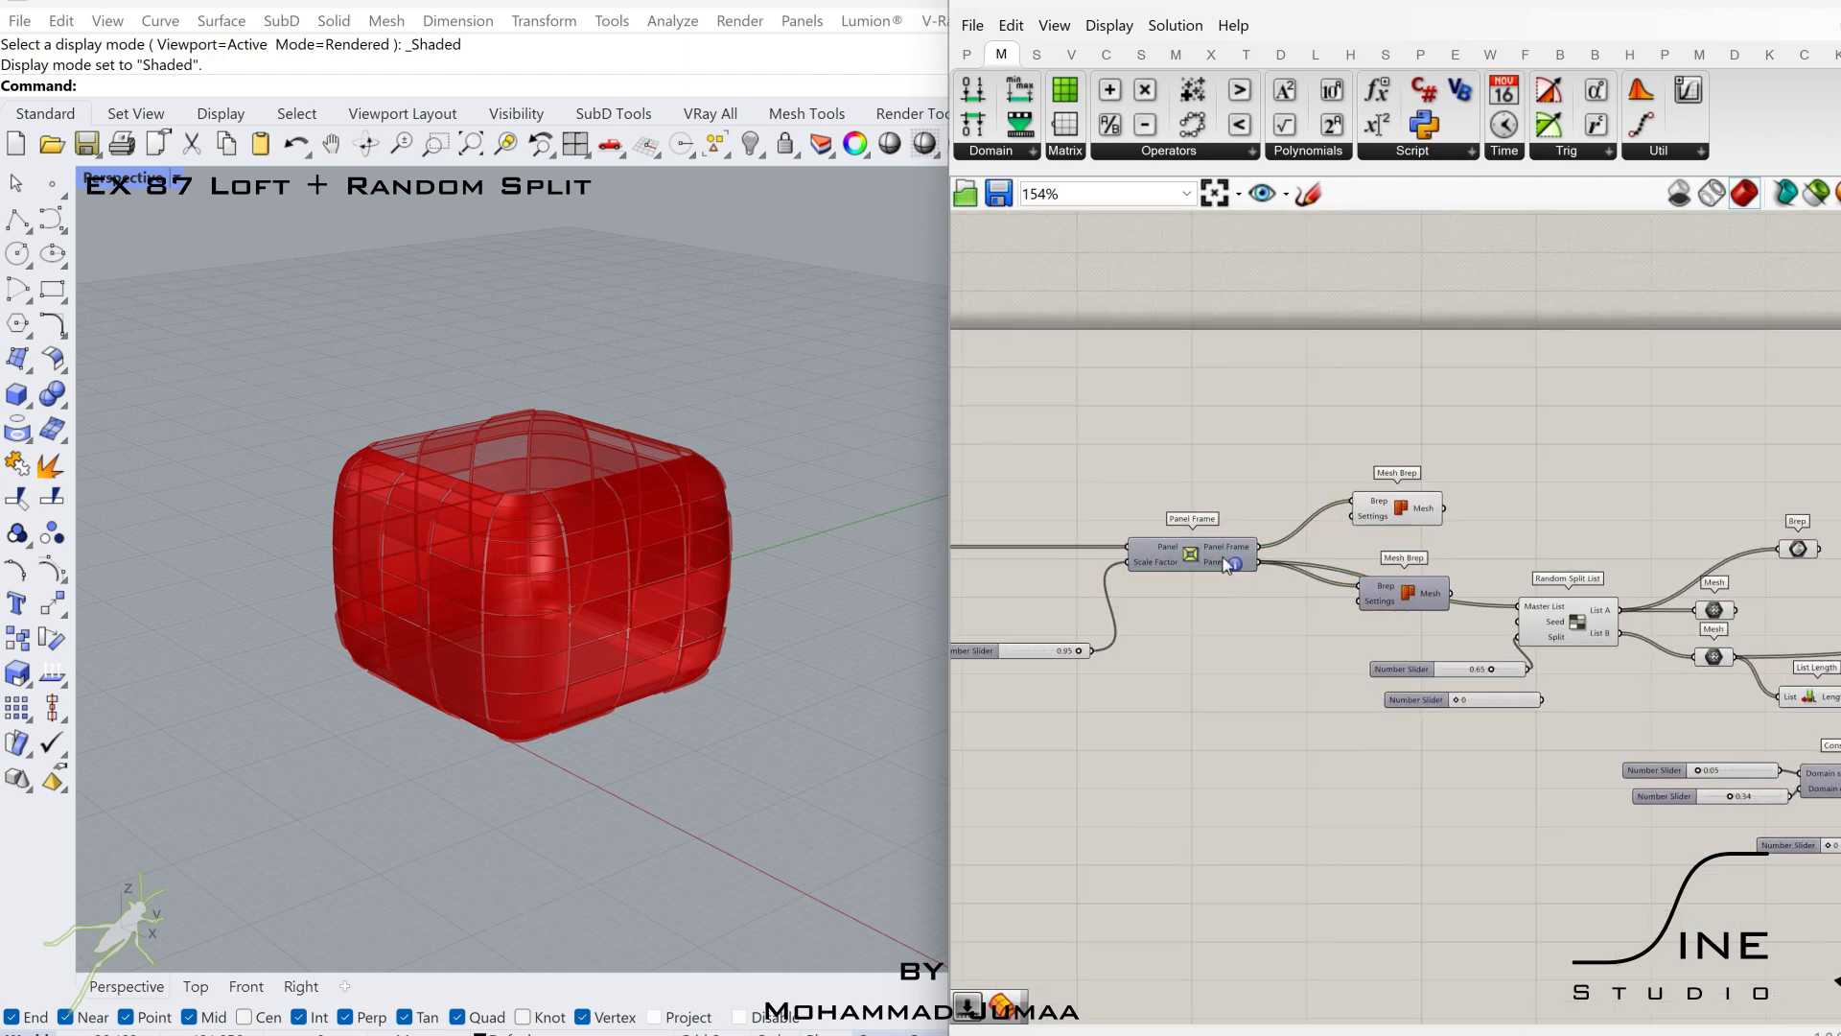
left_click(1223, 558, "ctrl+alt")
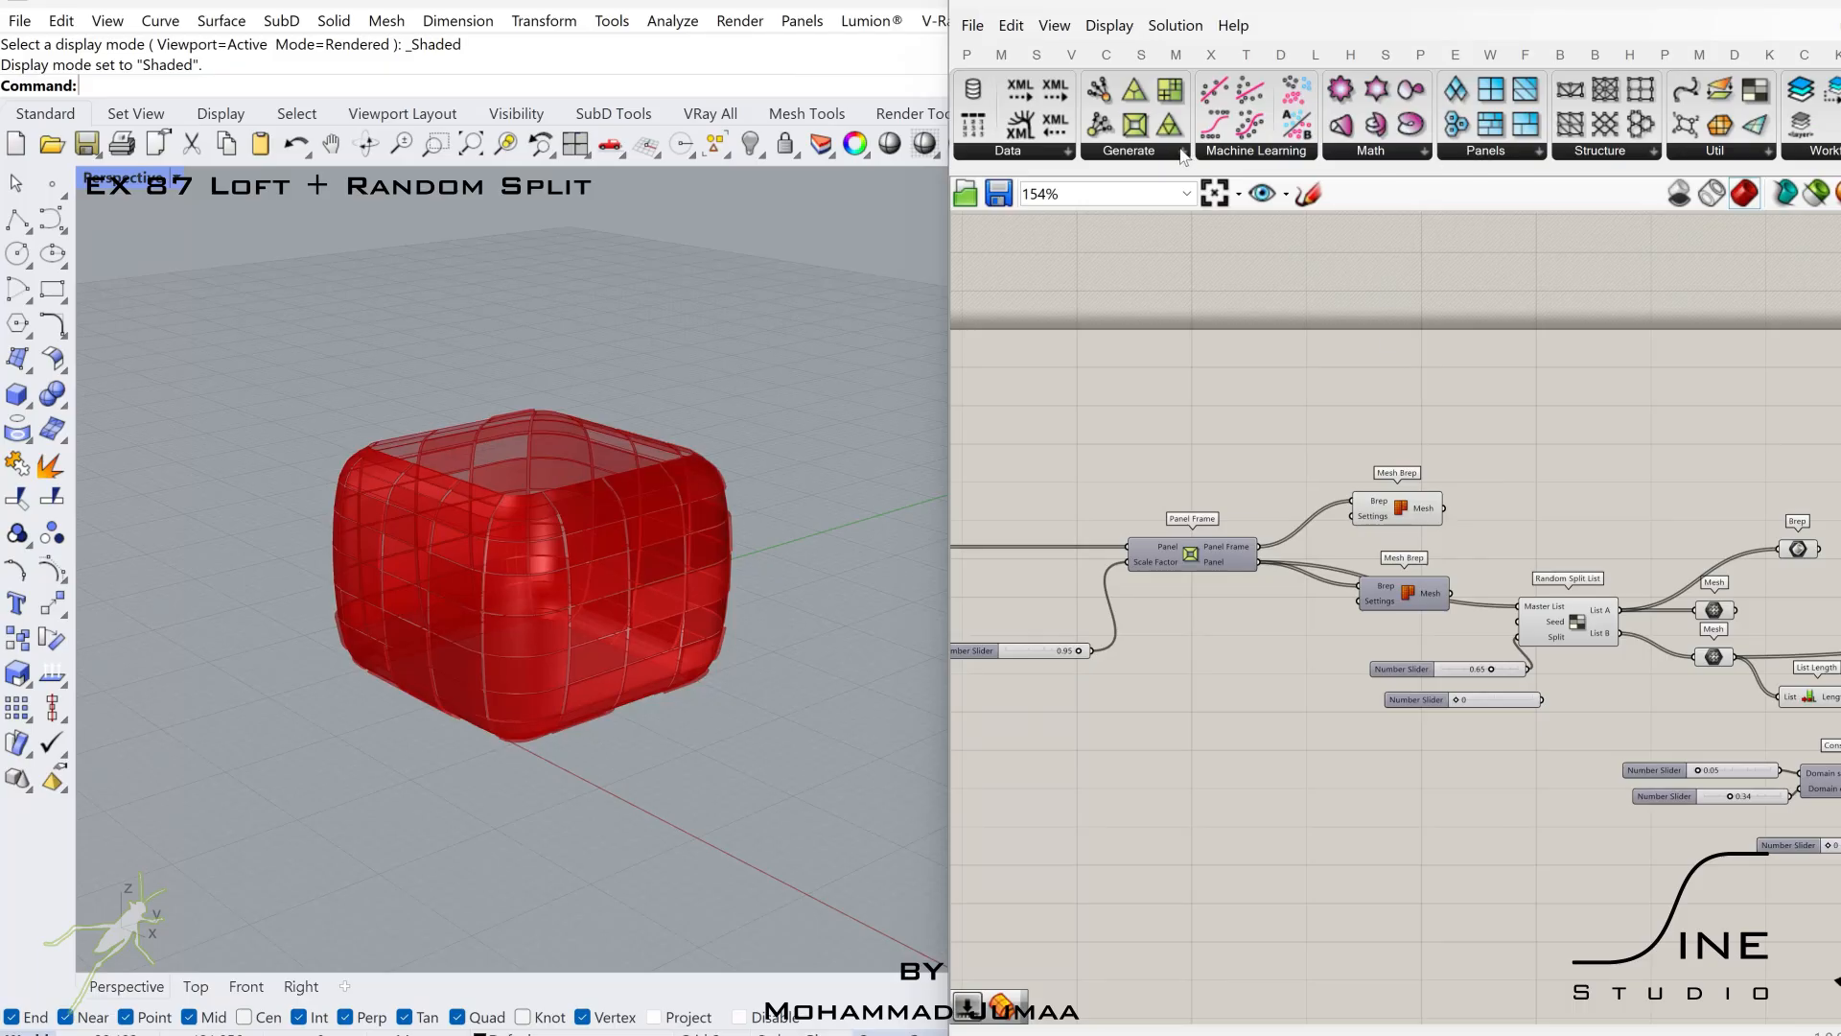
left_click_drag(1491, 90, 1573, 499)
scroll(1544, 524, "up", 4)
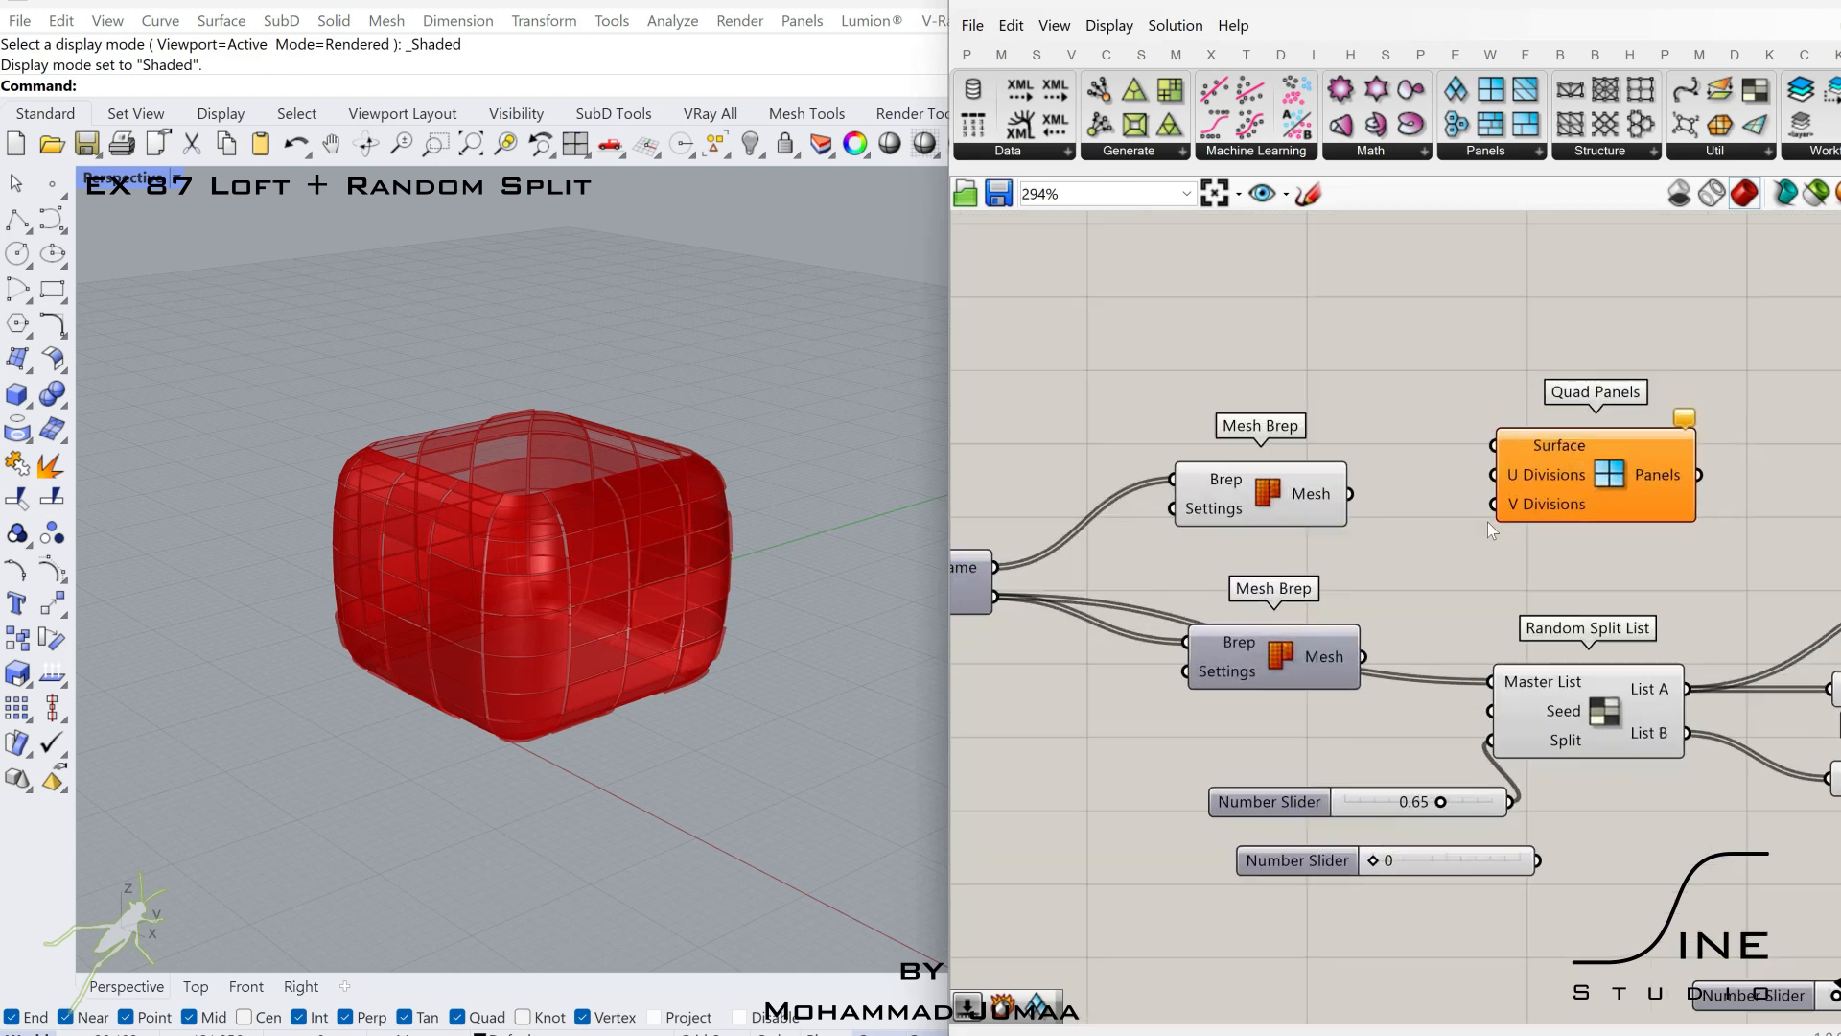
Connect the Brep parameter to Quad Panels' Surface input.
right_click_drag(1488, 522, 1161, 518)
scroll(1254, 530, "down", 1)
right_click_drag(1422, 554, 1209, 580)
left_click(1422, 592)
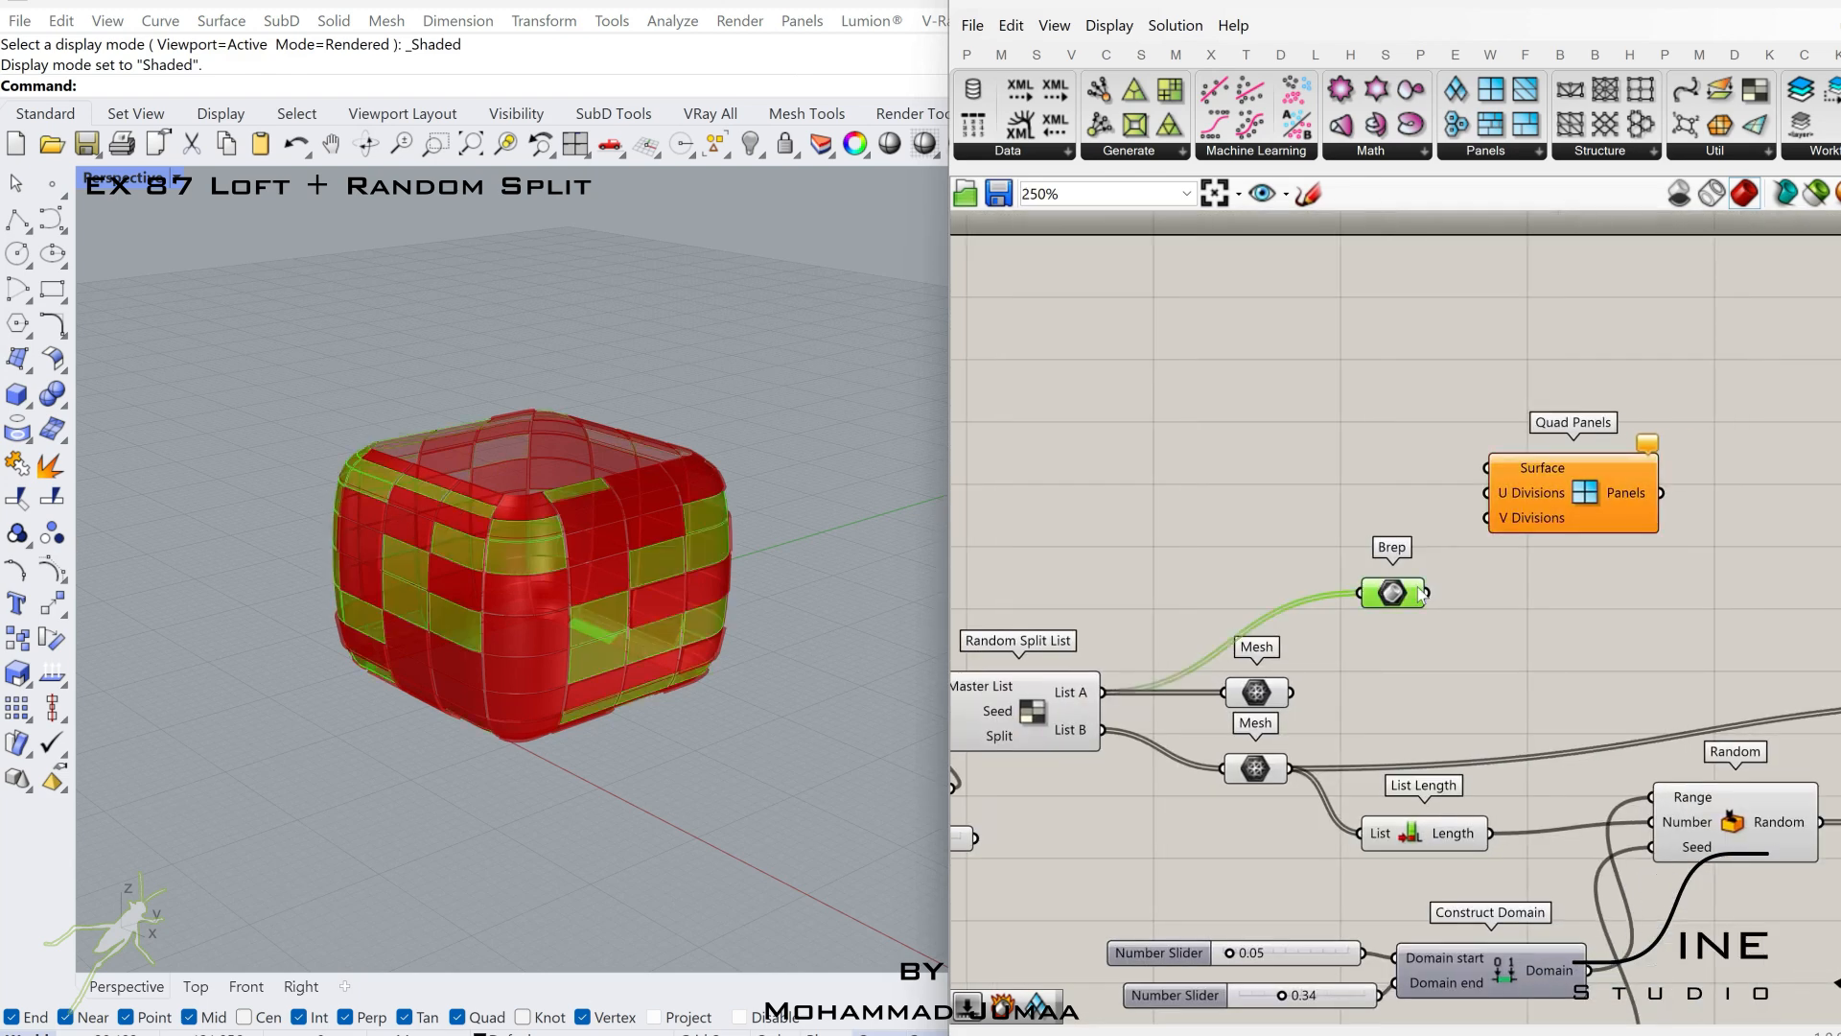
left_click_drag(1567, 498, 1730, 469)
Create a number slider of 5 with a duplicate and connect them to Quad Panels' U Divisions and V Divisions.
double_click(1596, 545)
type("5")
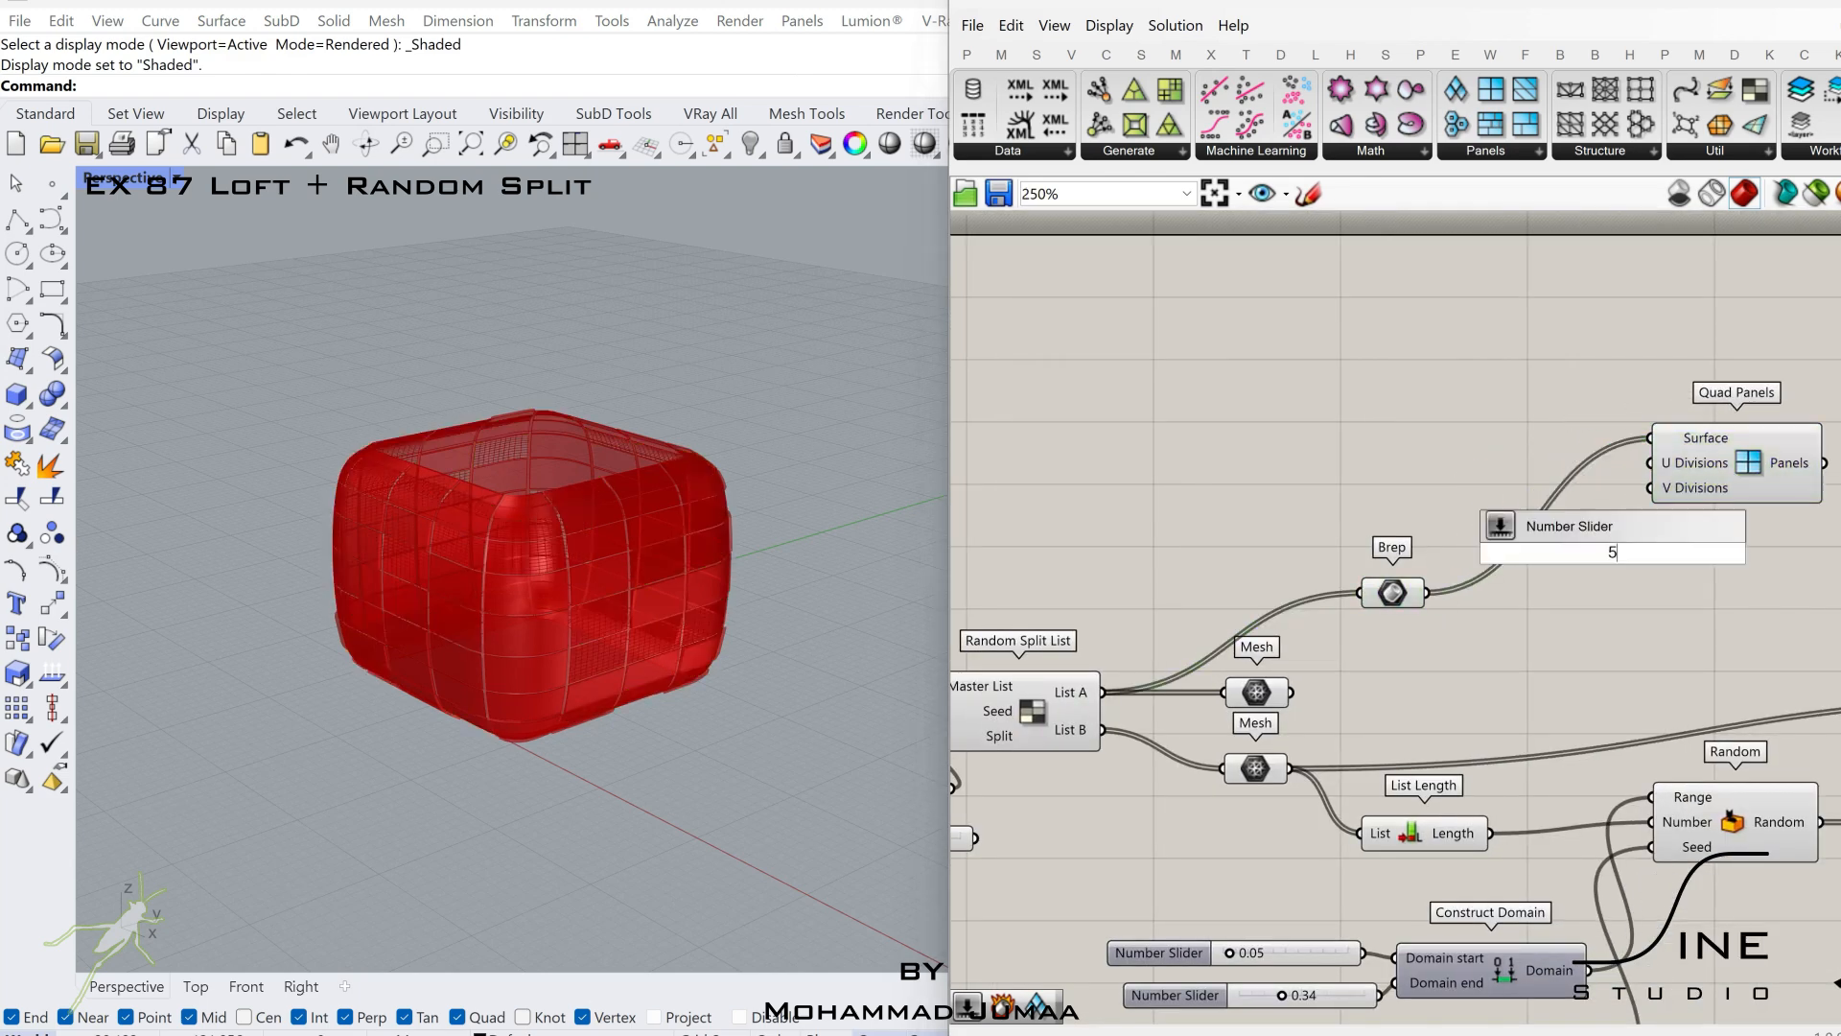
scroll(1541, 482, "up", 2)
left_click_drag(1542, 493, 1501, 407)
key("ctrl+c")
key("ctrl+v")
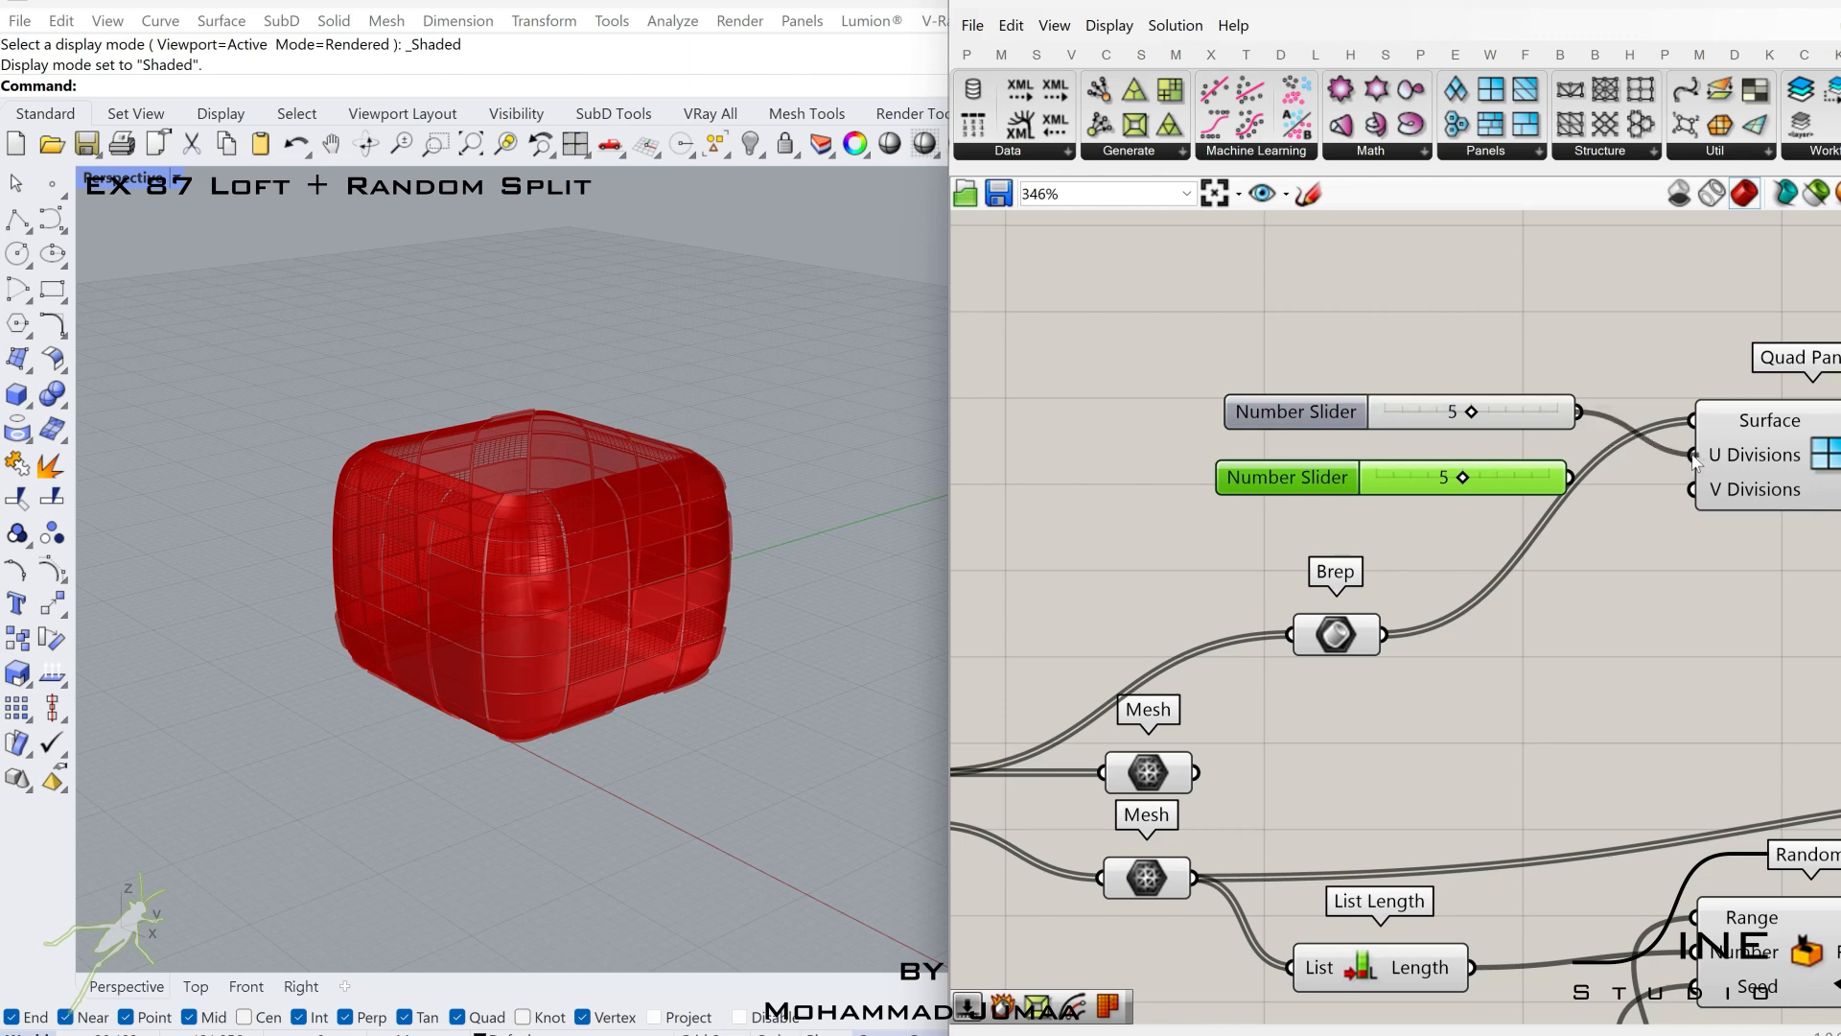
scroll(1717, 491, "down", 2)
right_click_drag(1789, 486, 1615, 503)
Move Quad Panels with its two division sliders below the Random and Construct Domain components.
scroll(1516, 502, "down", 2)
left_click_drag(1717, 413, 1438, 537)
scroll(1592, 662, "down", 2)
right_click_drag(1654, 744, 1544, 618)
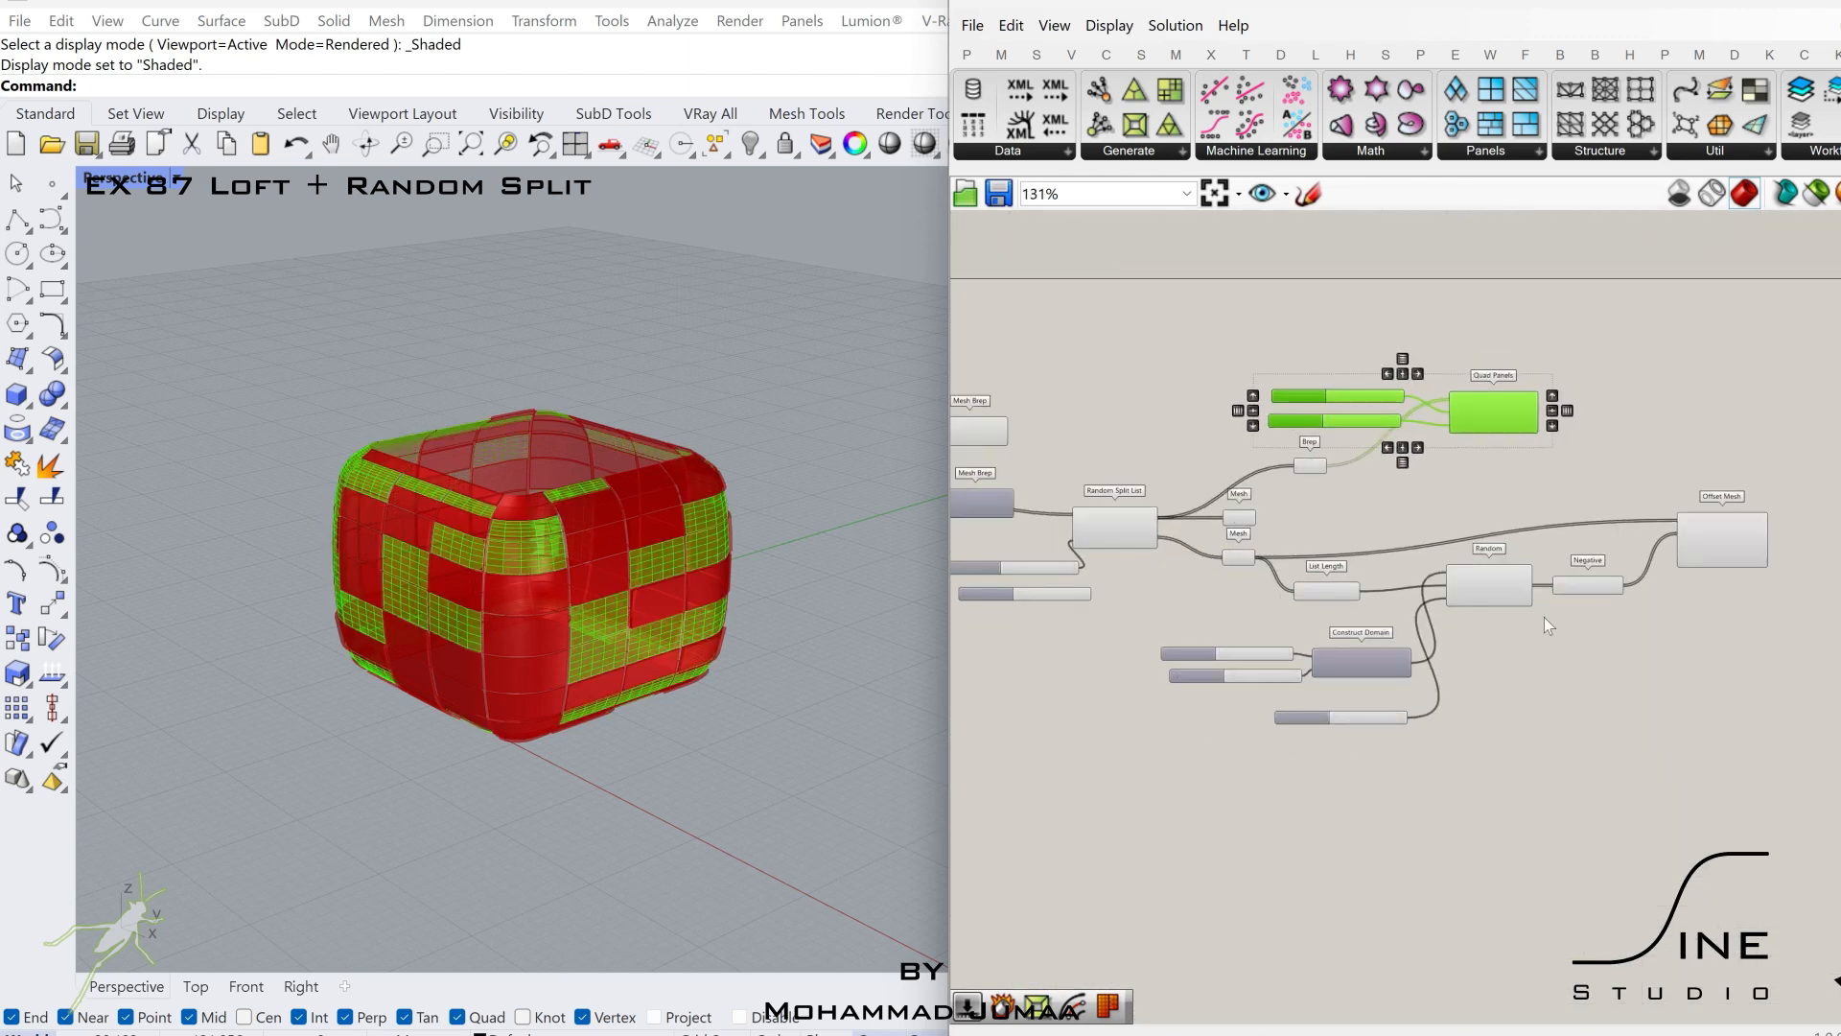
left_click_drag(1492, 411, 1563, 852)
Copy Panel Frame, its 0.95 Scale Factor slider and both Mesh Brep components to beside Quad Panels.
scroll(1501, 746, "up", 3)
scroll(1506, 743, "down", 2)
right_click_drag(1083, 537, 1541, 588)
left_click_drag(1423, 559, 1282, 444)
scroll(1293, 460, "down", 2)
right_click_drag(1418, 459, 1239, 414)
scroll(1239, 414, "up", 2)
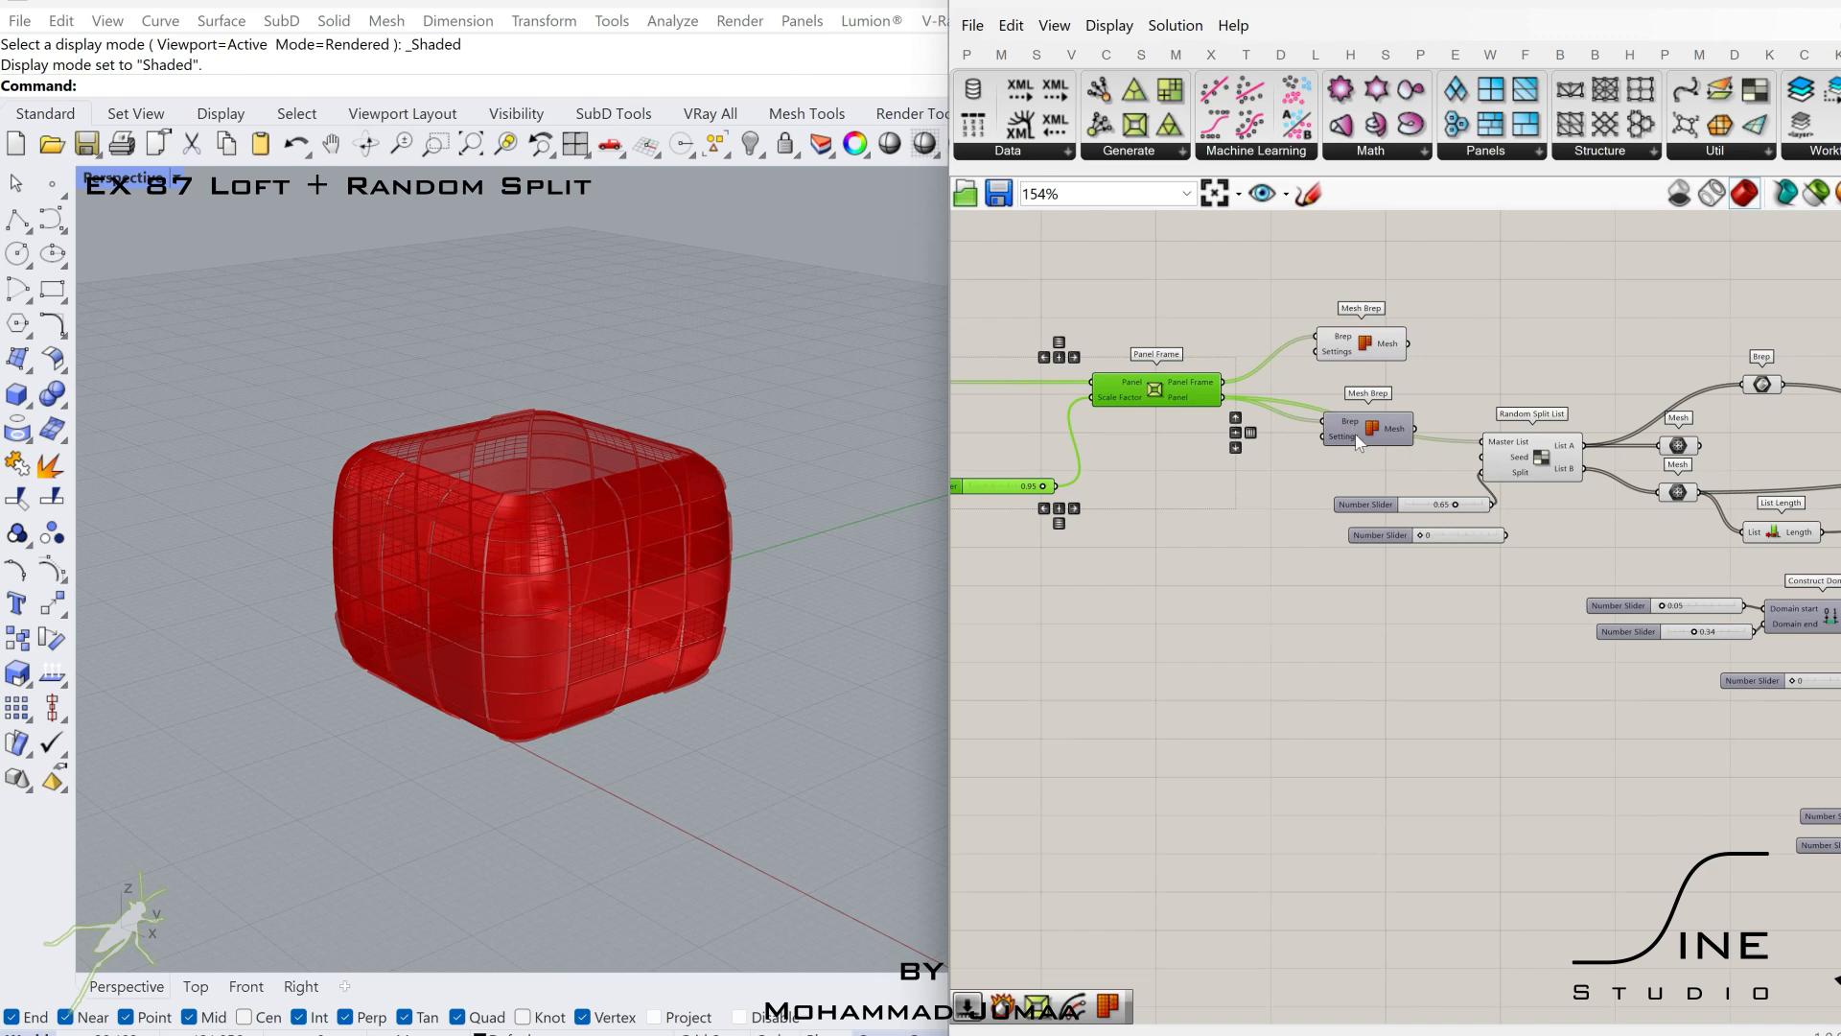
left_click(1355, 434, "shift")
left_click(1350, 342, "shift")
scroll(1343, 355, "down", 3)
right_click_drag(1297, 374, 1180, 355)
left_click_drag(1251, 388, 1503, 587, "alt")
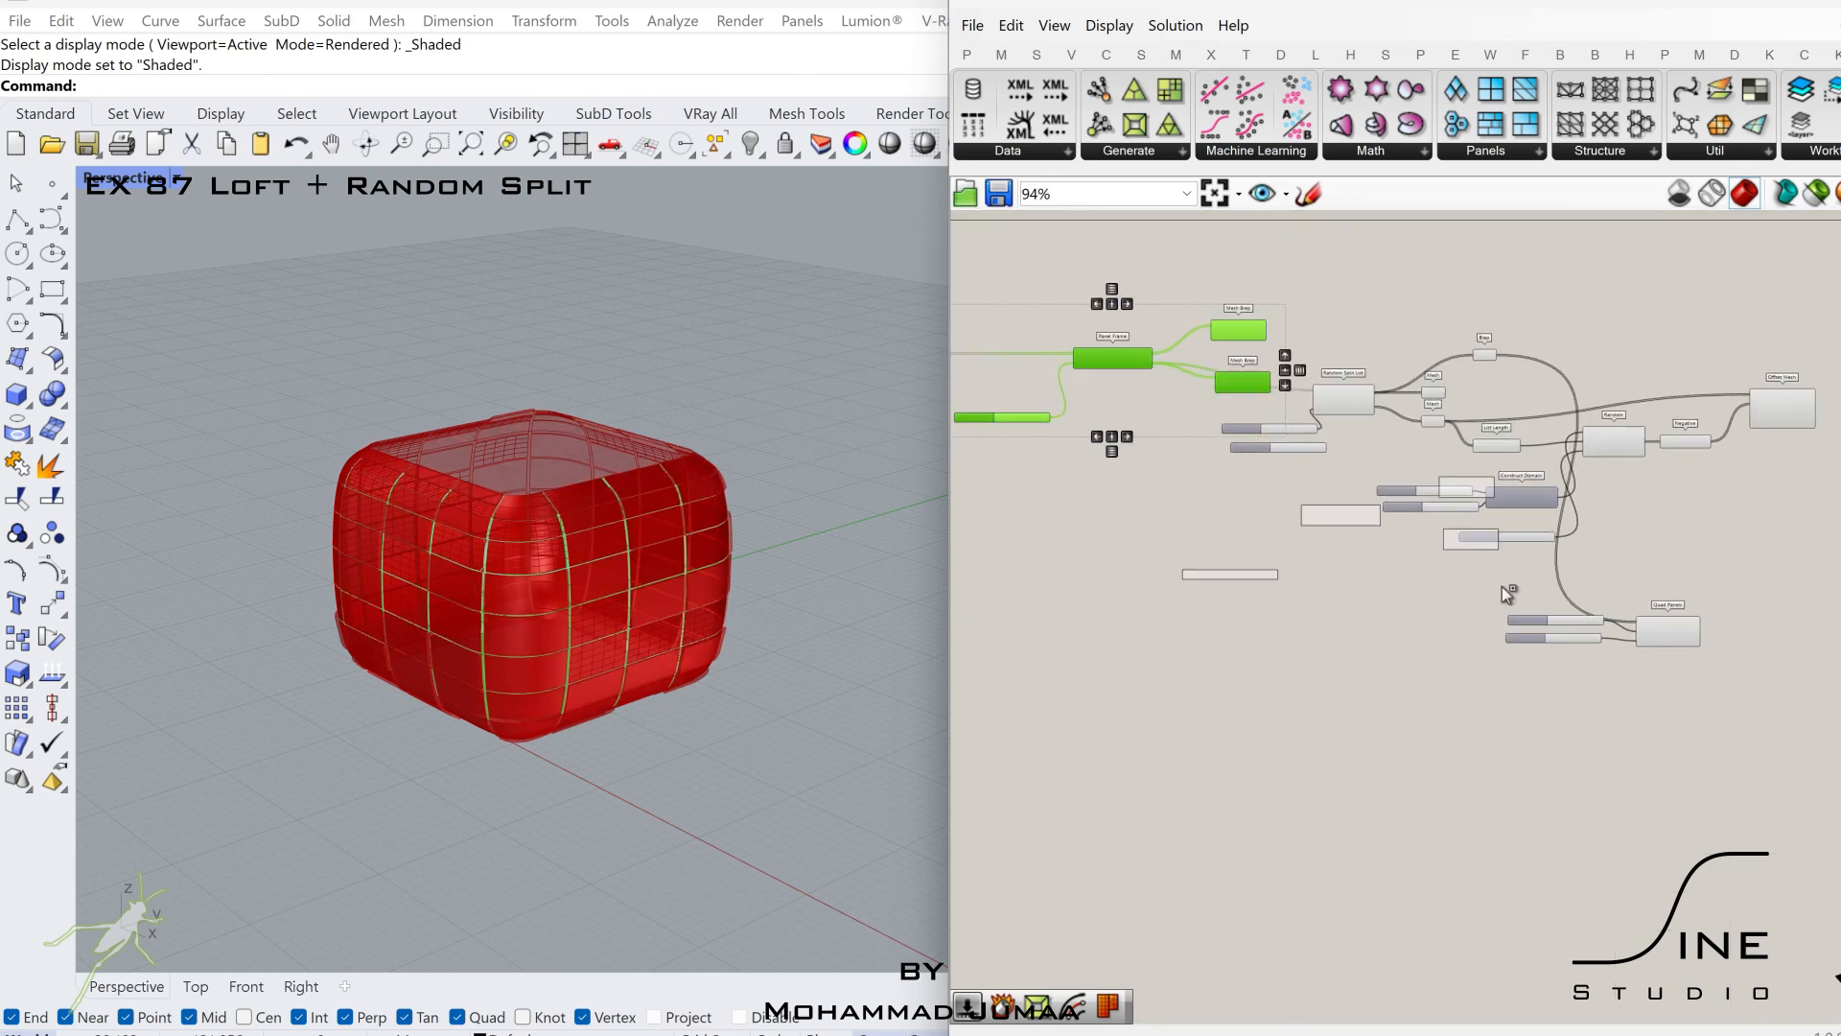
left_click_drag(1782, 639, 1786, 624, "alt")
right_click_drag(1668, 631, 1290, 617)
Connect Quad Panels' Panels output to the copied Panel Frame's Panel input.
scroll(1326, 624, "up", 6)
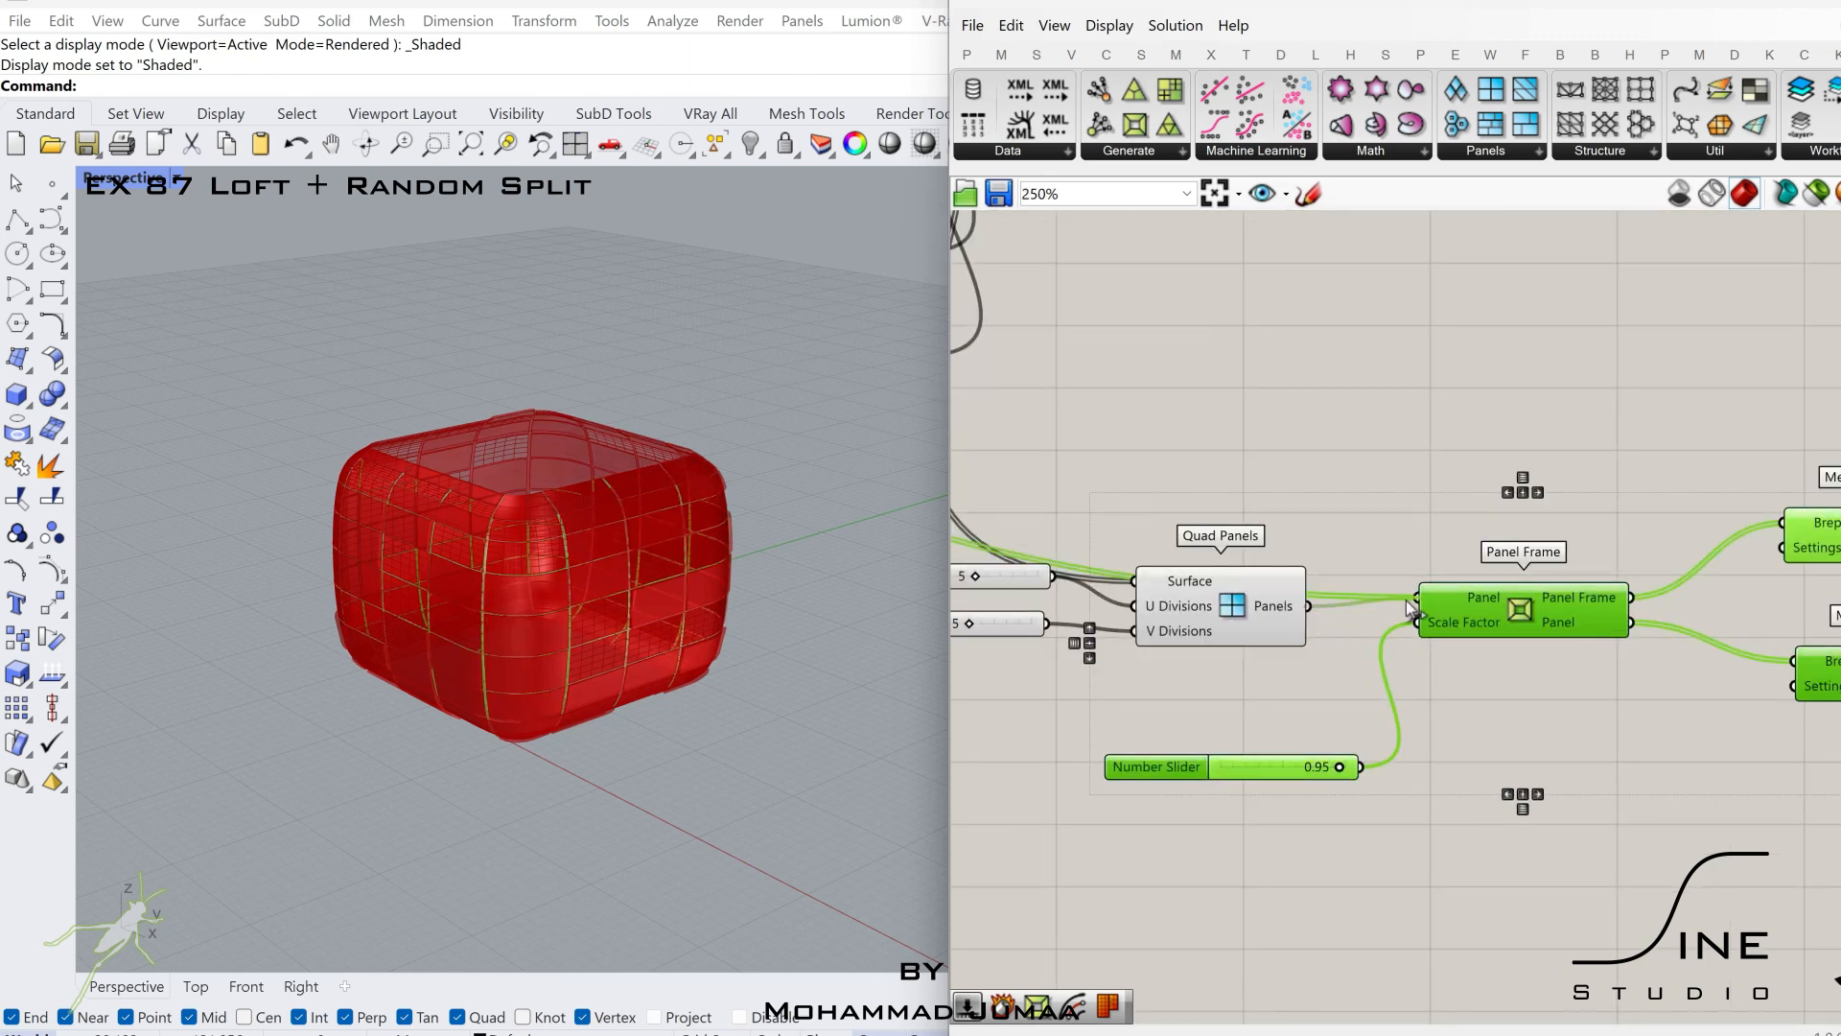
right_click_drag(1618, 689, 1397, 698)
left_click(1498, 716)
Rearrange the two copied Mesh Brep components beside the copied Panel Frame.
left_click_drag(1642, 661, 1642, 700)
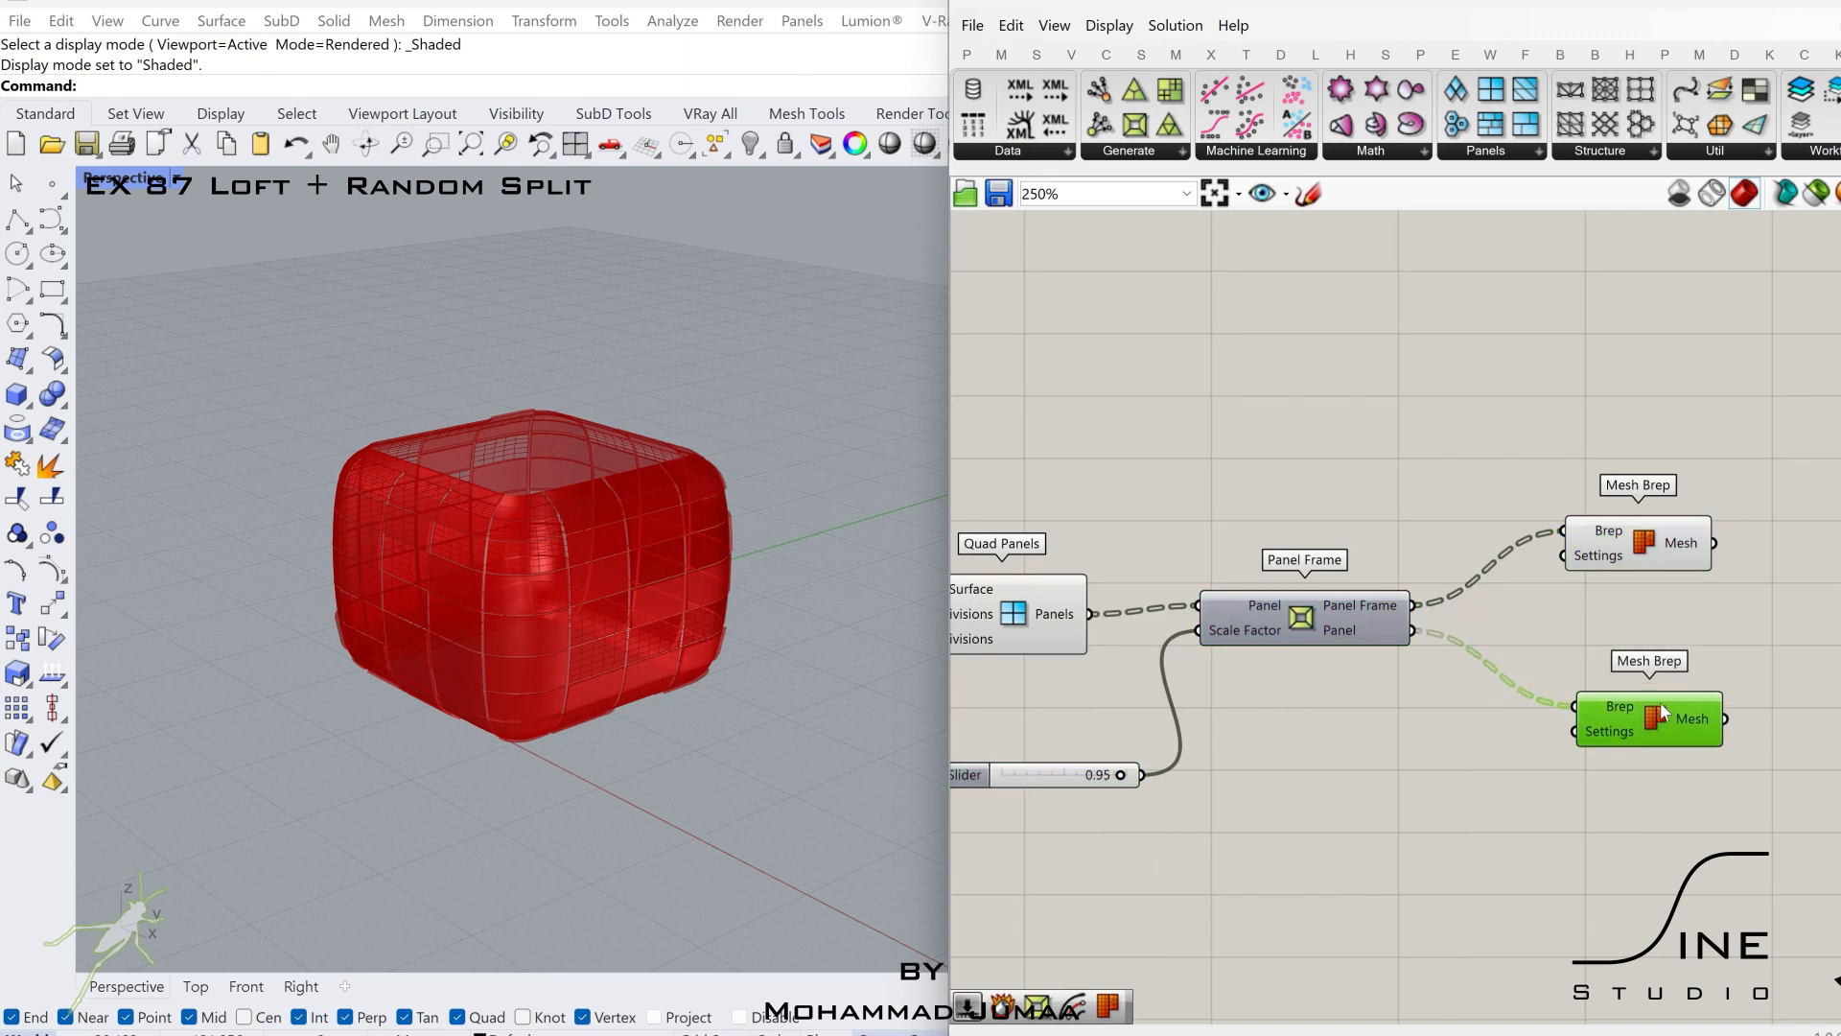
scroll(1641, 698, "down", 4)
right_click_drag(1642, 698, 1449, 787)
left_click_drag(1429, 346, 1031, 513)
left_click_drag(1064, 489, 1307, 489)
left_click(1343, 566)
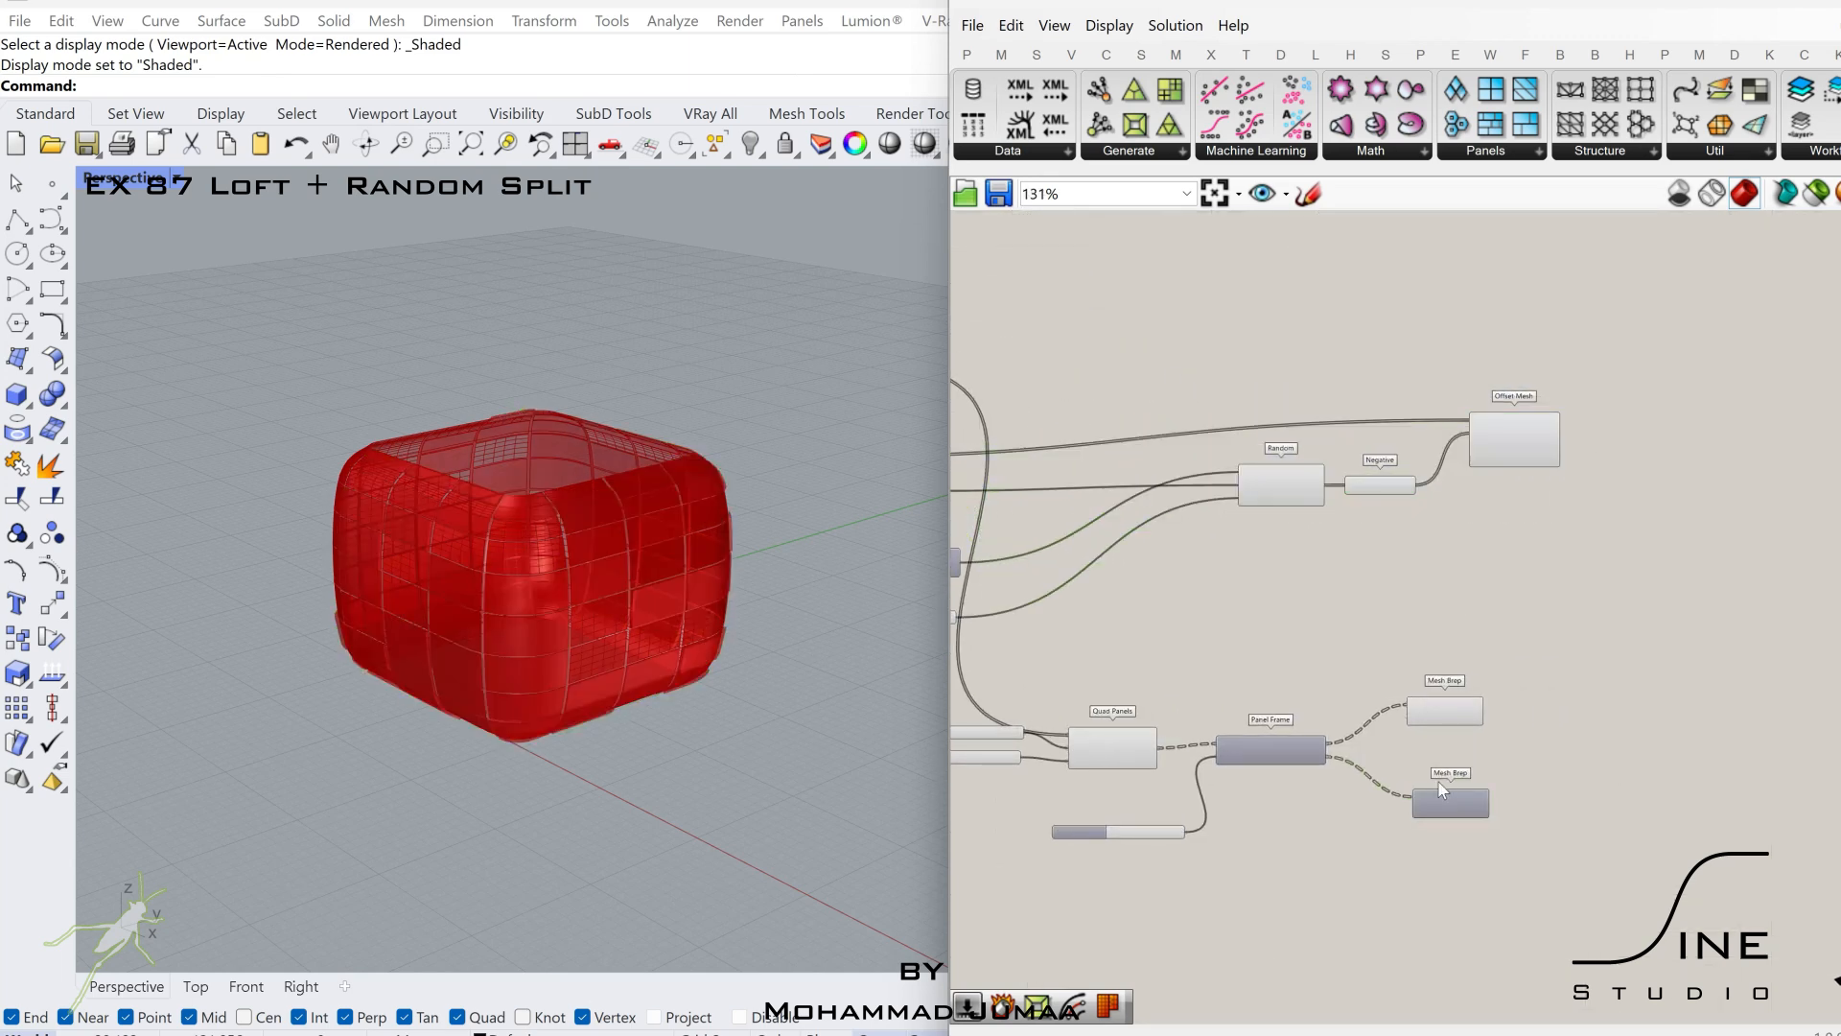
scroll(1444, 789, "up", 3)
left_click_drag(1445, 804, 1451, 777)
left_click(1468, 674)
right_click_drag(1470, 701, 1345, 691)
left_click(1383, 716)
right_click_drag(1144, 701, 1353, 635)
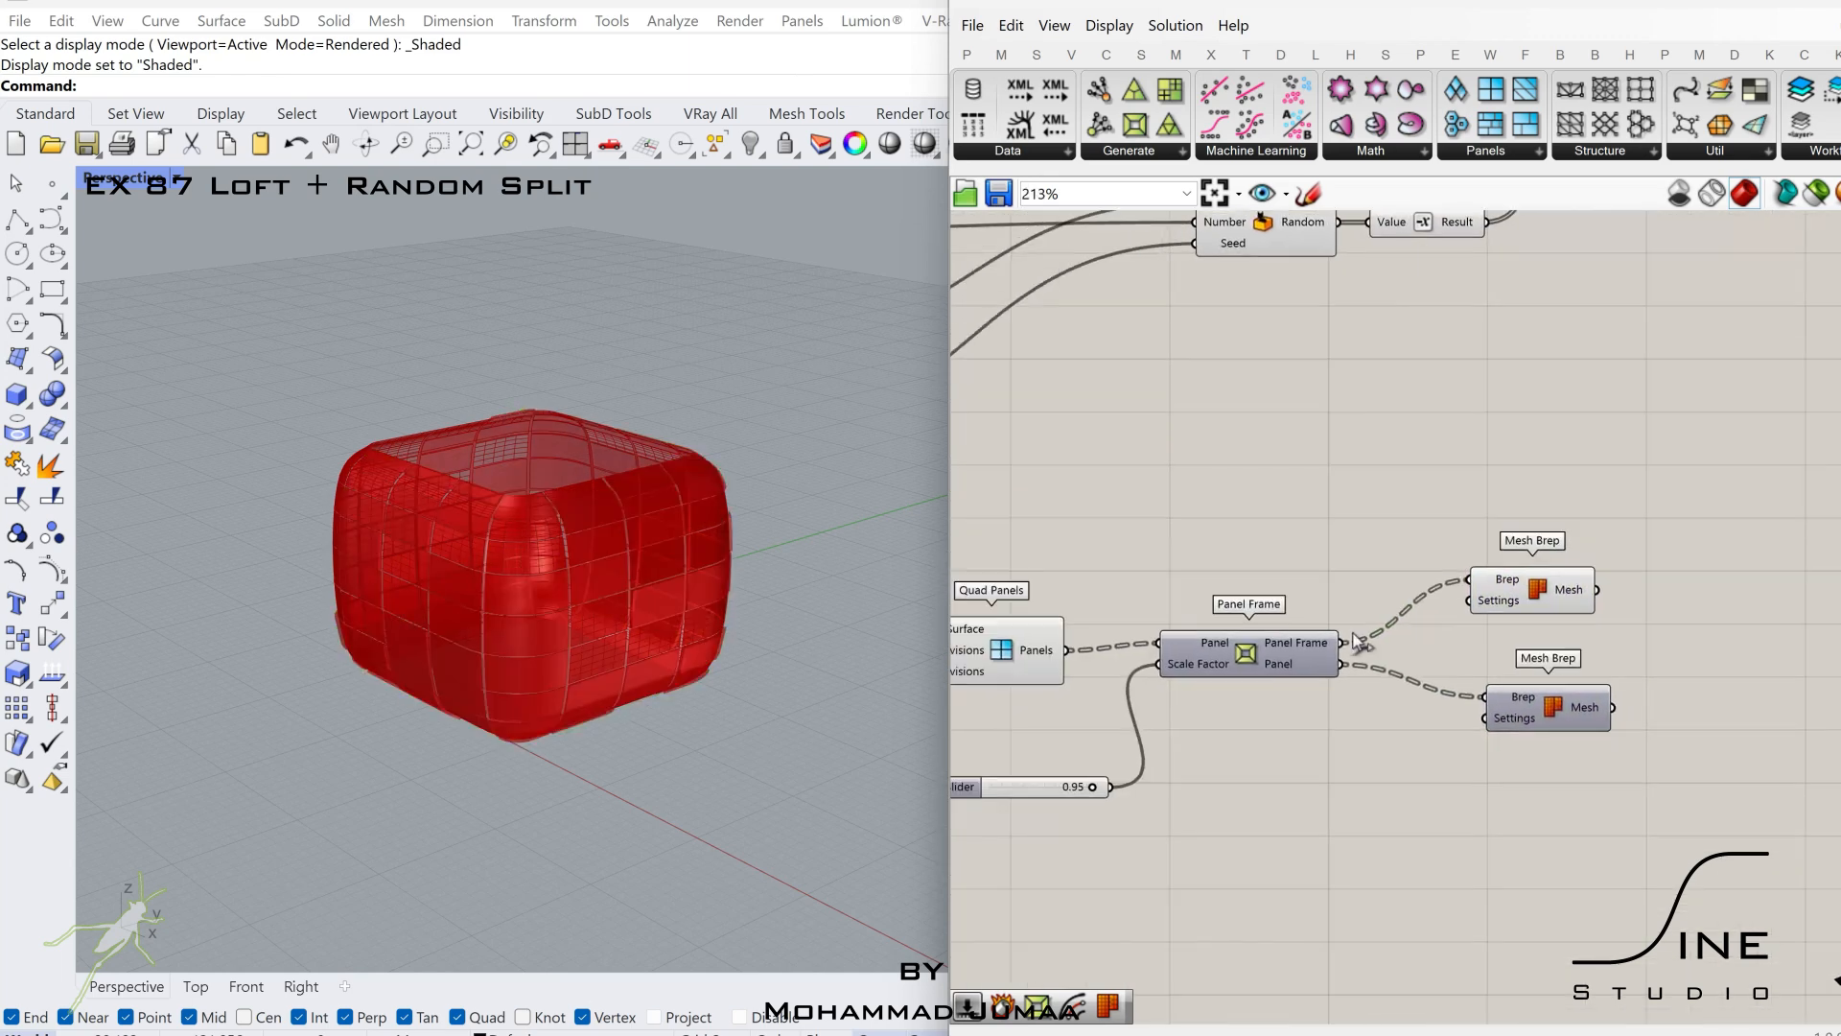
right_click_drag(1533, 651, 1609, 621)
Slightly lower the Scale Factor slider of the copied Panel Frame and check the framed panels in the preview.
left_click(1045, 602)
right_click_drag(1174, 639, 1220, 639)
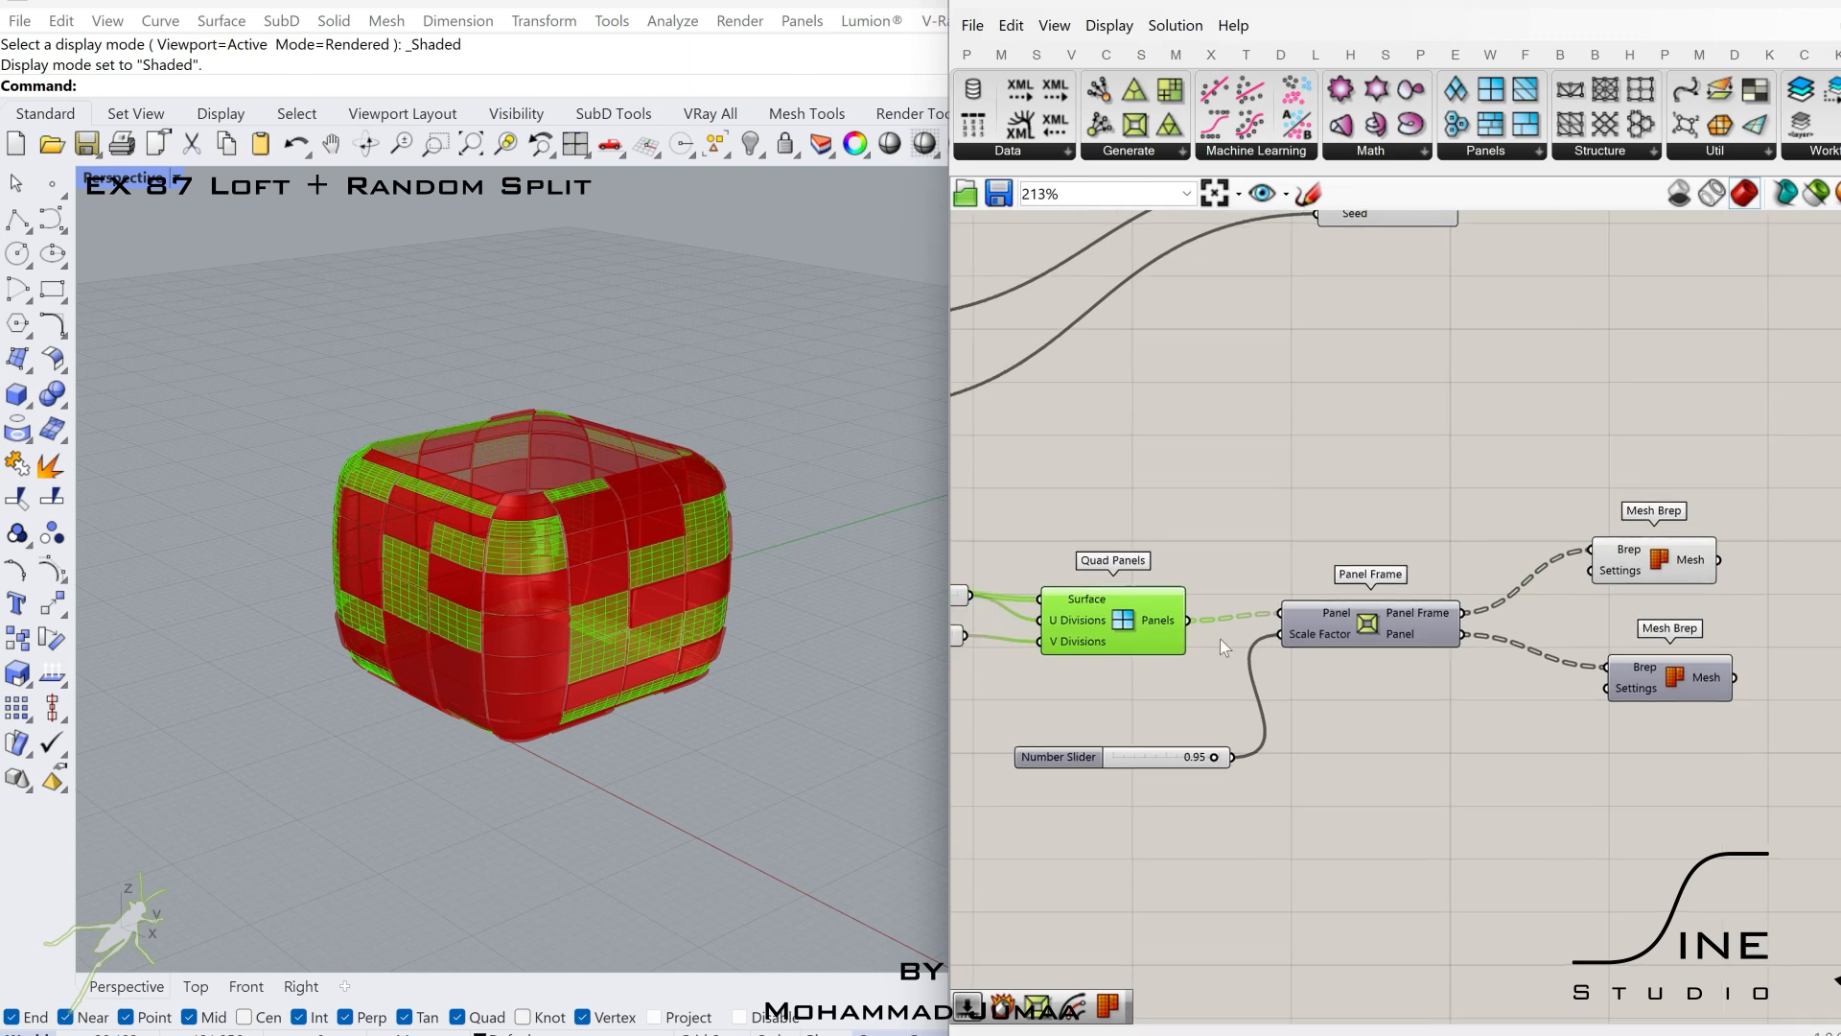
left_click(1411, 634)
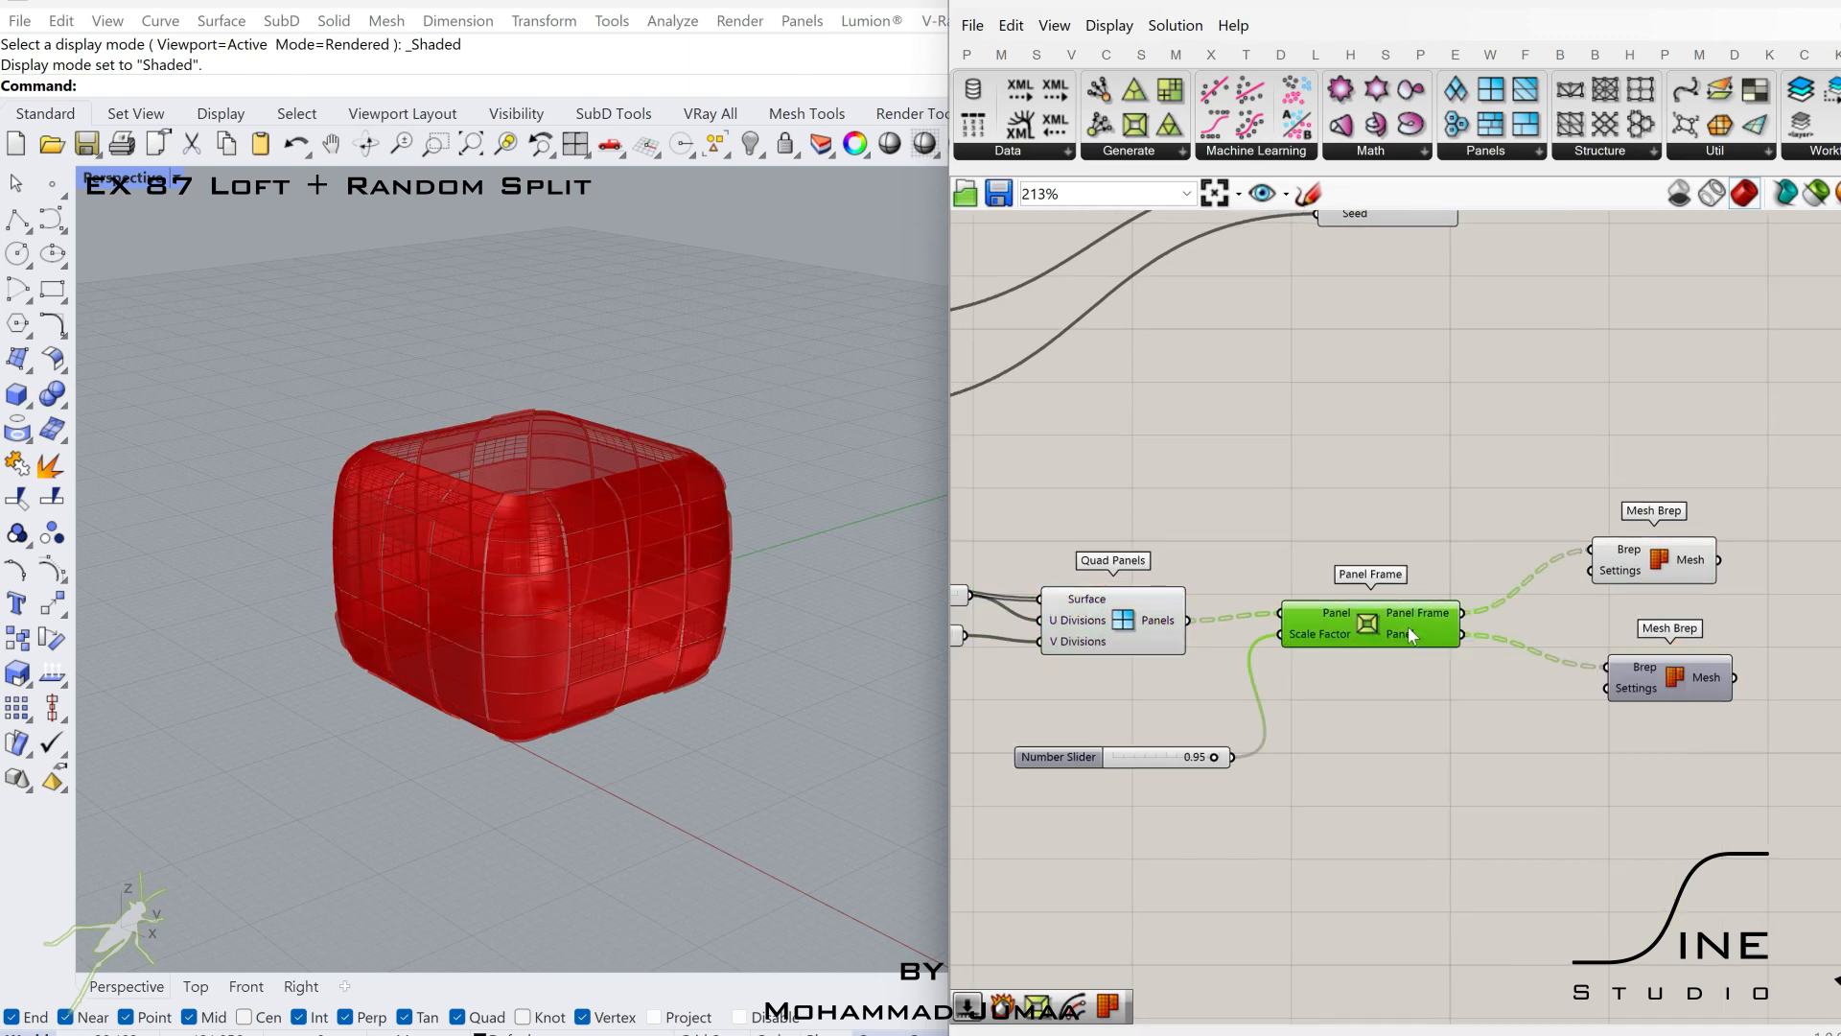
scroll(1217, 758, "up", 4)
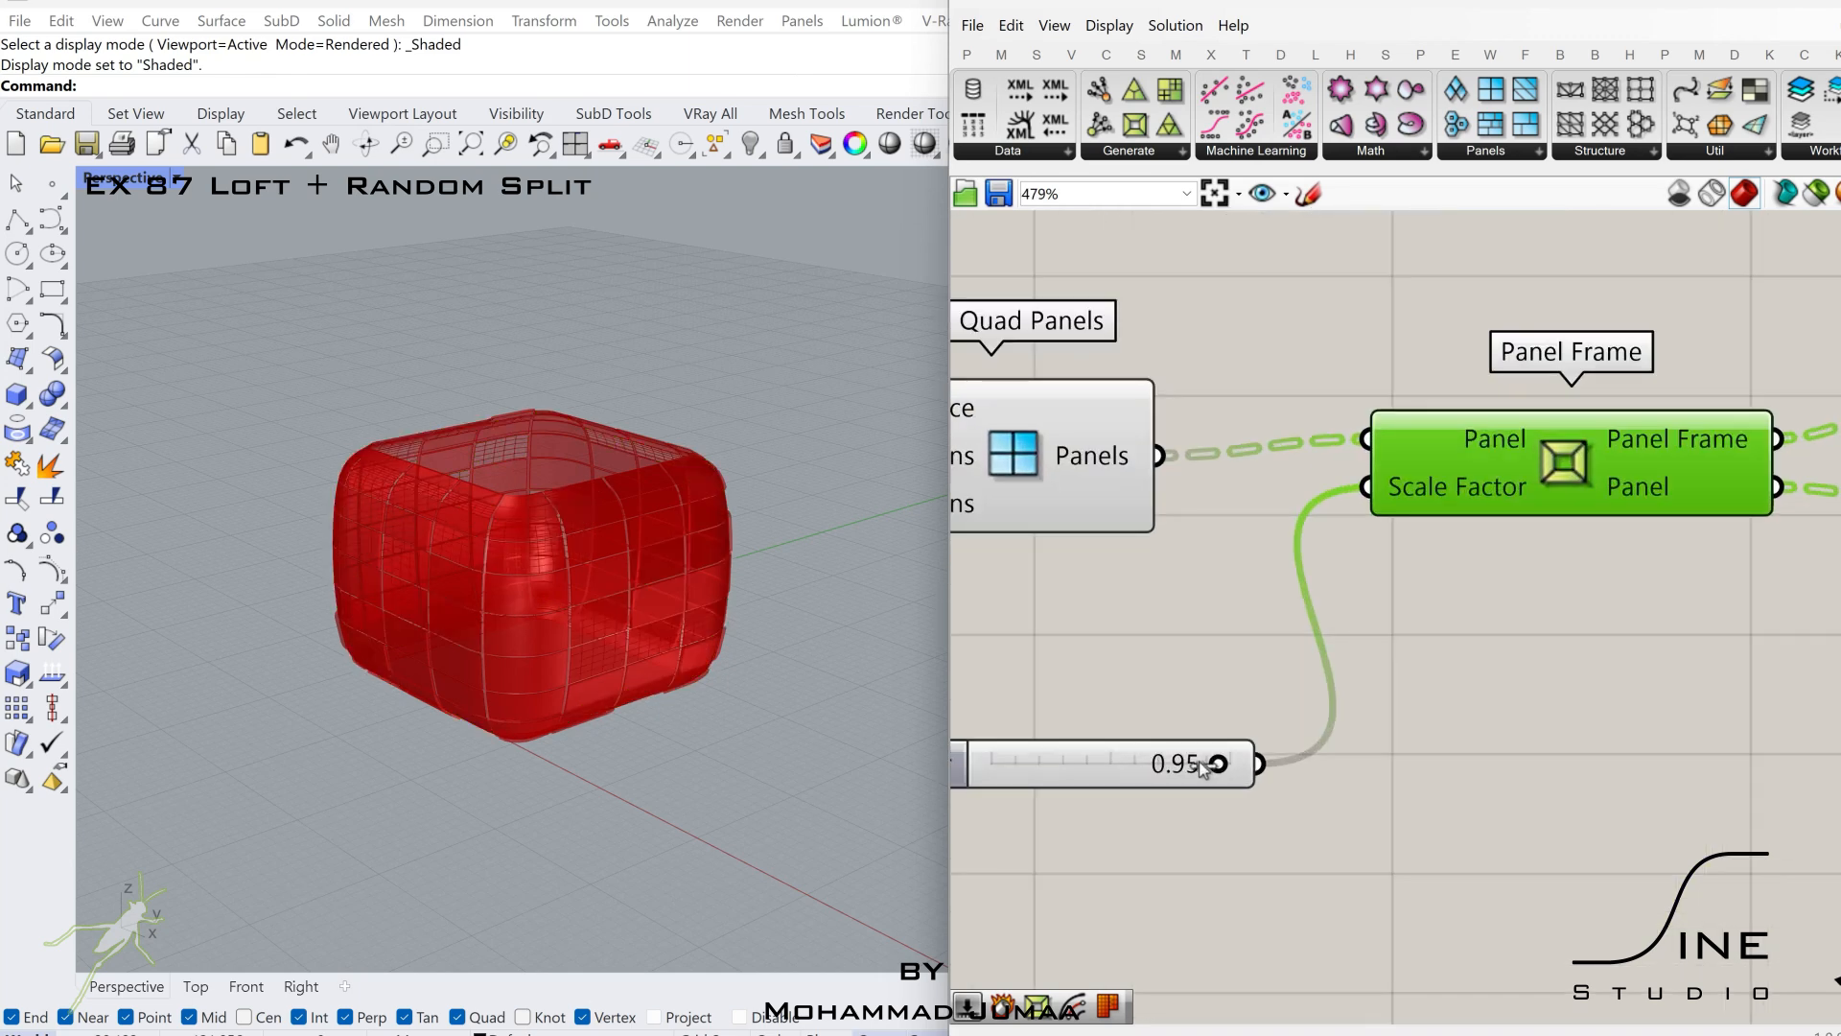
left_click_drag(1216, 800, 1201, 802)
scroll(1218, 801, "down", 3)
right_click_drag(1717, 551, 1461, 551)
left_click(1596, 518)
right_click_drag(1776, 525, 1587, 530)
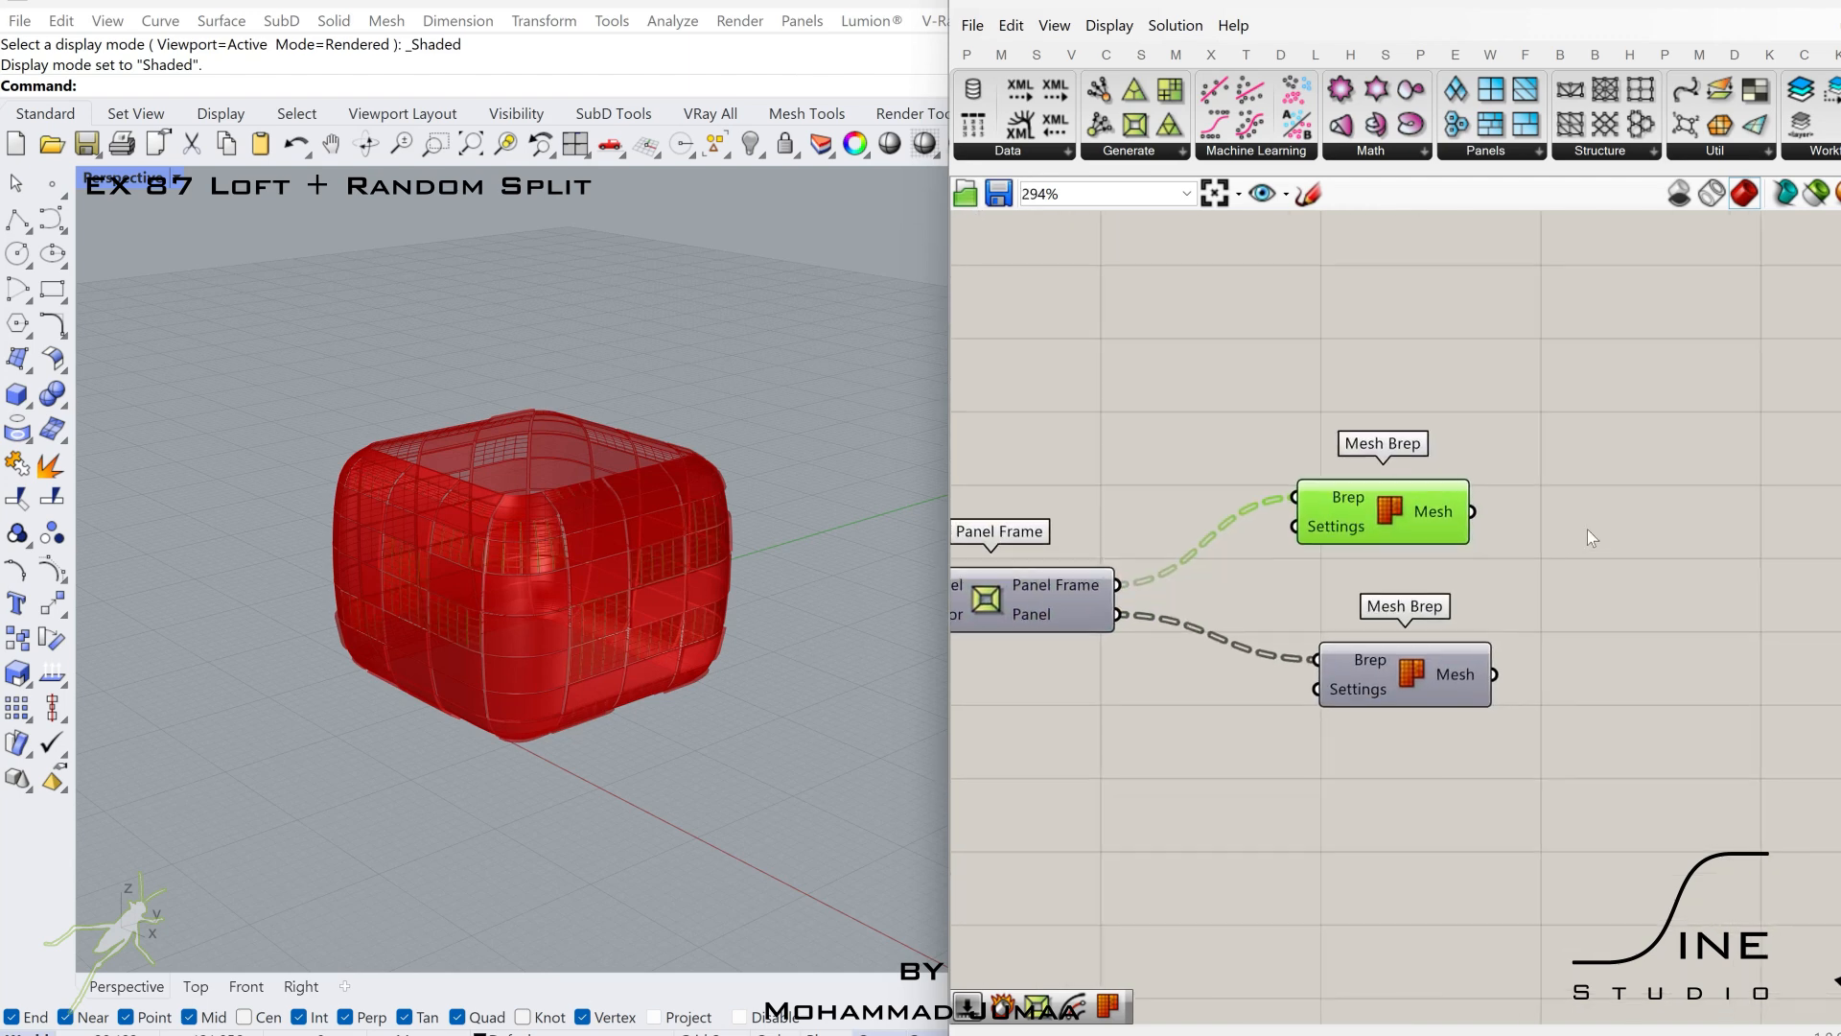
double_click(1640, 535)
type("of")
left_click(1616, 372)
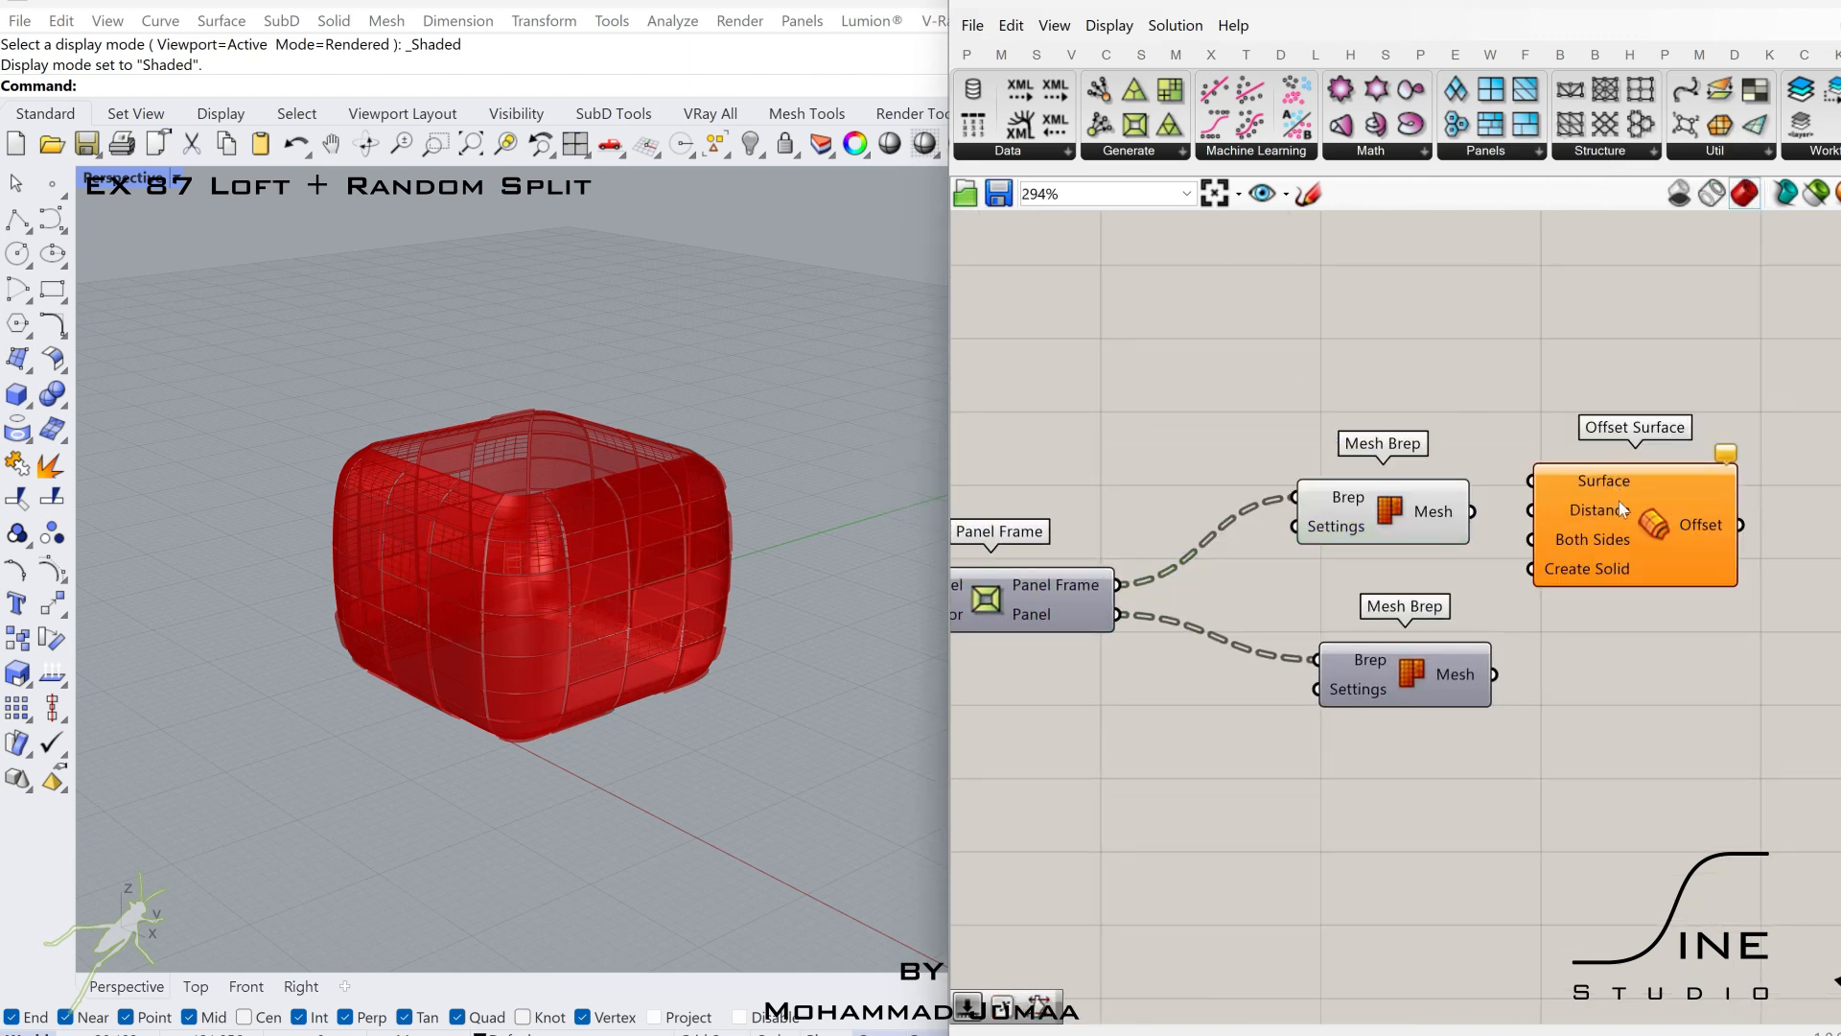
key("ctrl+z")
Add an Offset Mesh component and connect the Mesh Brep of the copied panel frames to its Mesh input.
double_click(1642, 520)
type("off")
left_click(1654, 451)
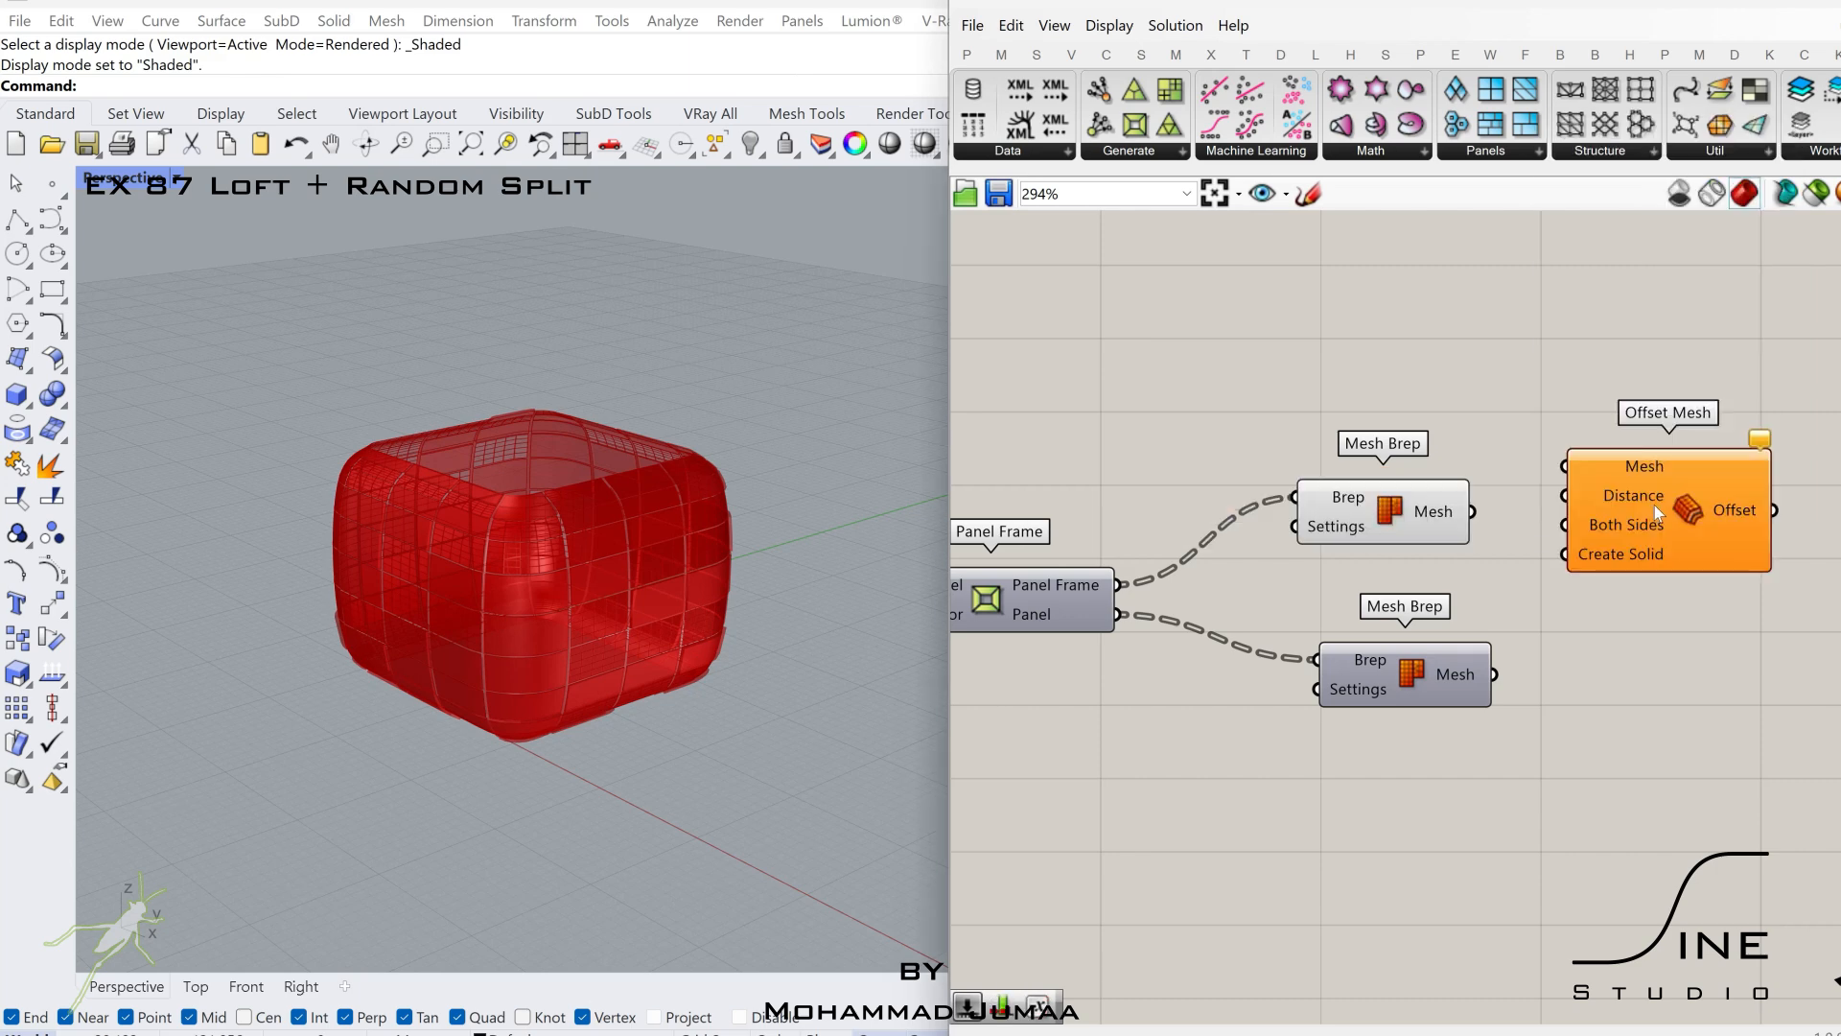
left_click_drag(1655, 505, 1789, 505)
Add a Negative component between the copied Mesh Brep and the new Offset Mesh.
double_click(1626, 535)
type("neg")
left_click(1616, 508)
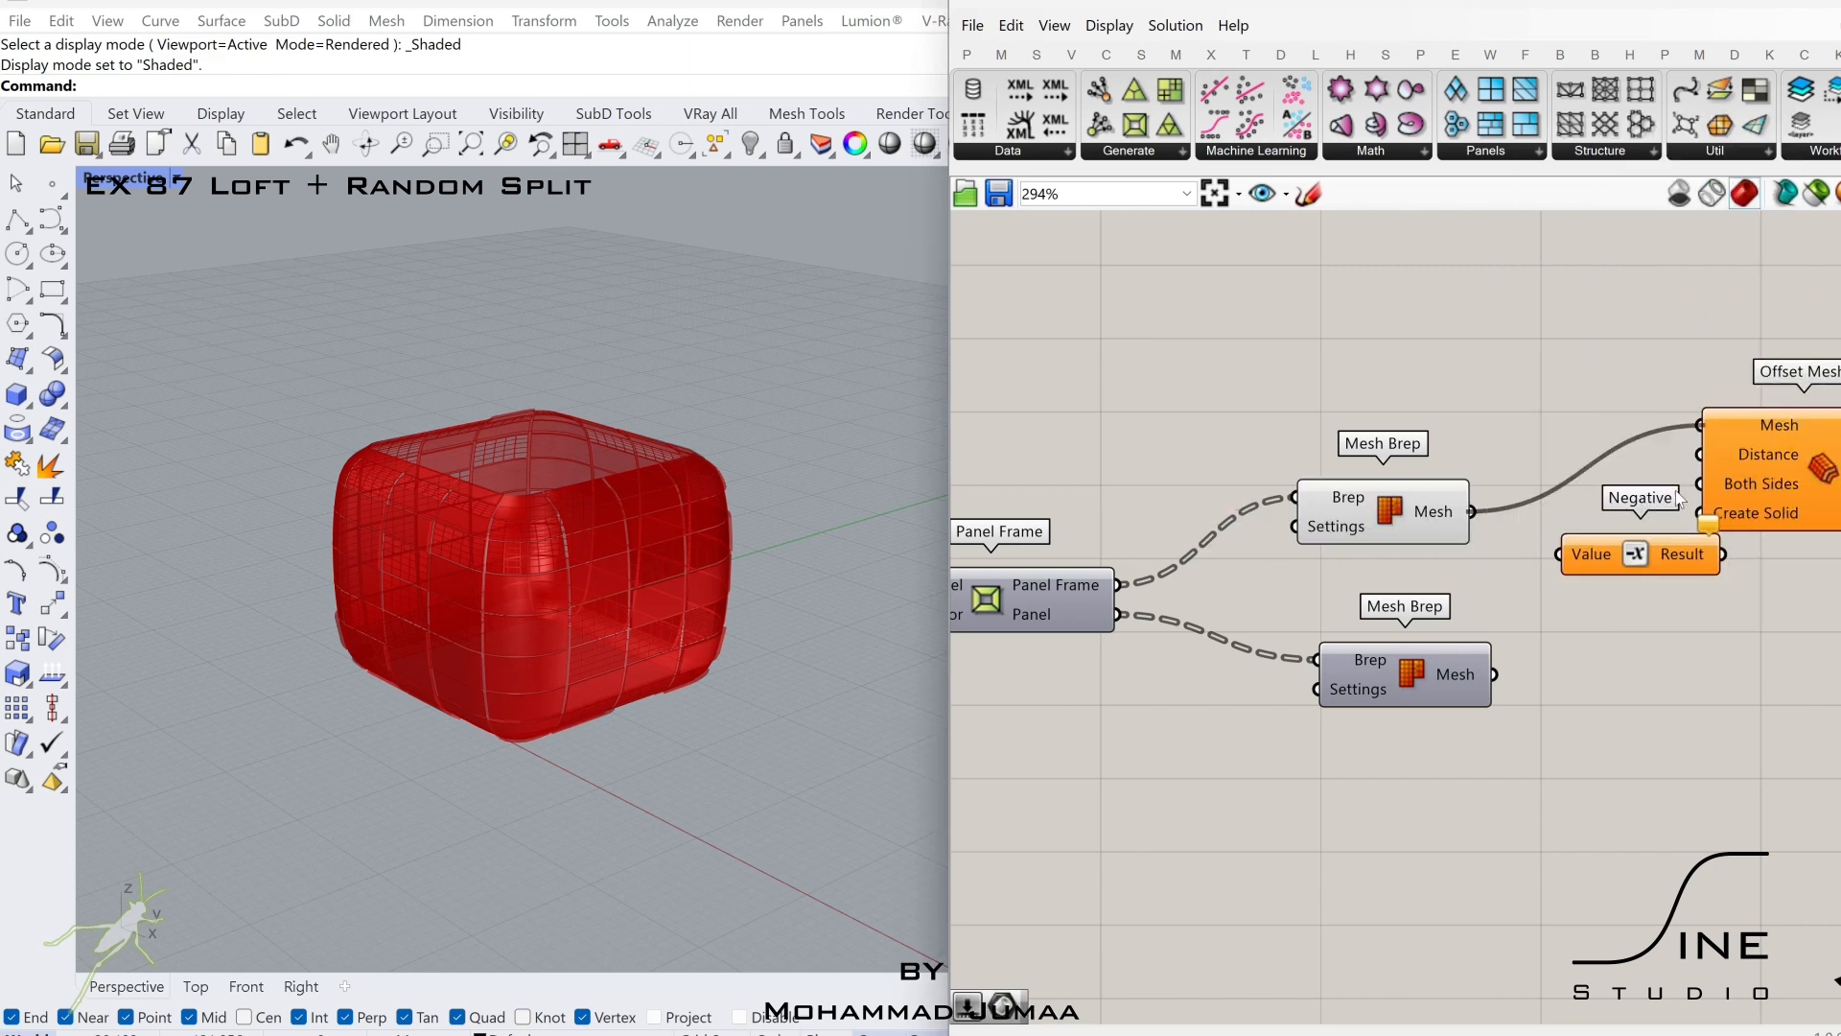
right_click_drag(1781, 489, 1469, 518)
left_click_drag(1431, 533, 1602, 535)
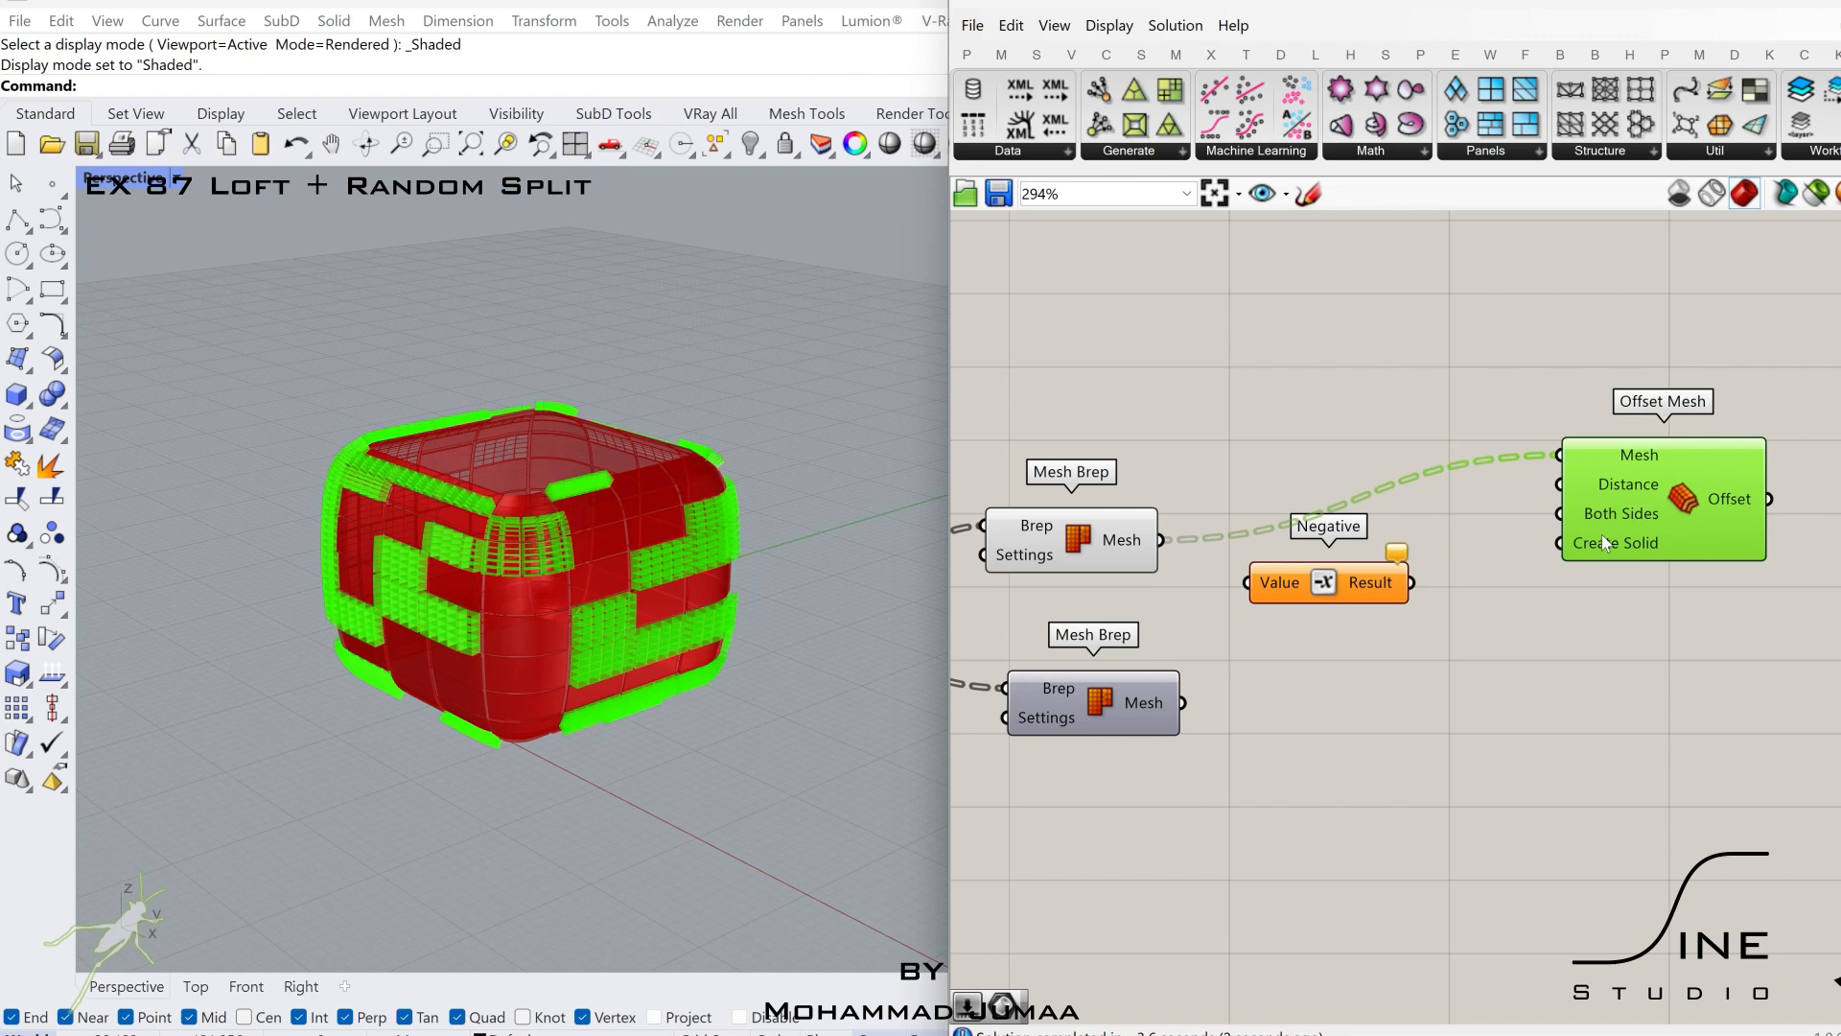
Connect a number slider of 0.12 to the new Offset Mesh's Distance input.
double_click(1410, 637)
type("0.12")
key("Return")
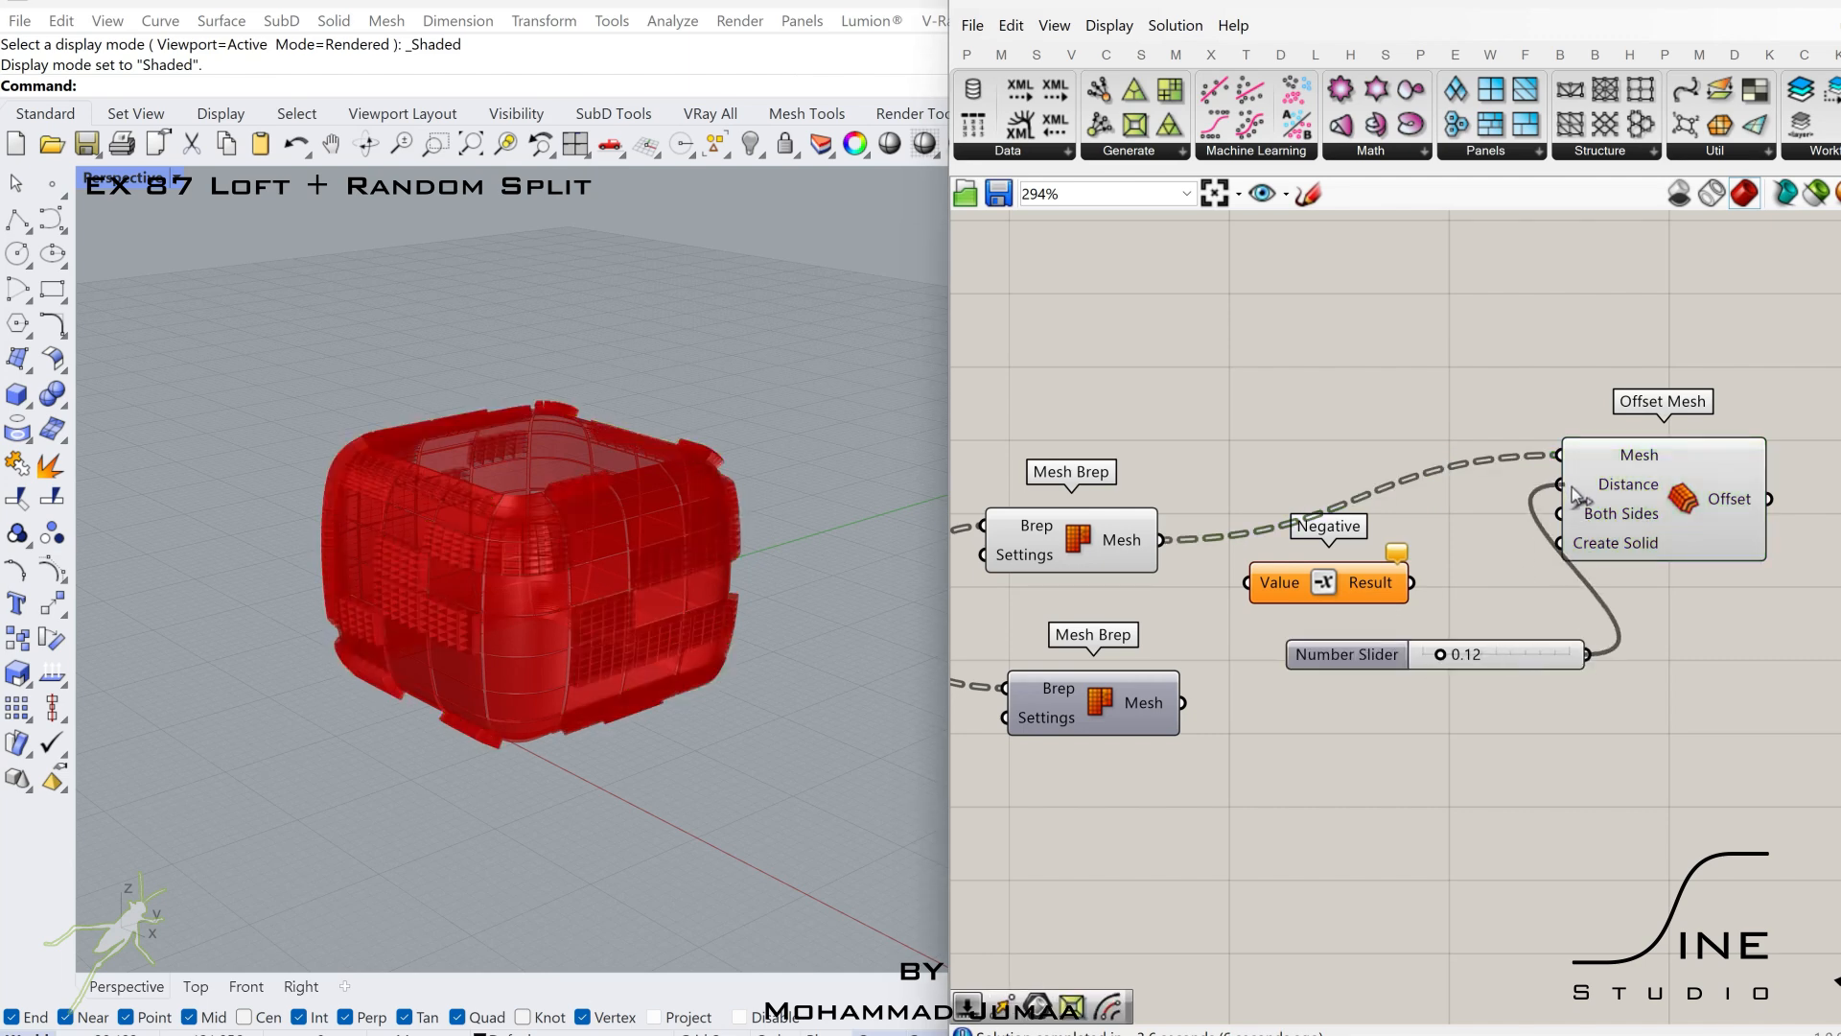
left_click(1657, 523)
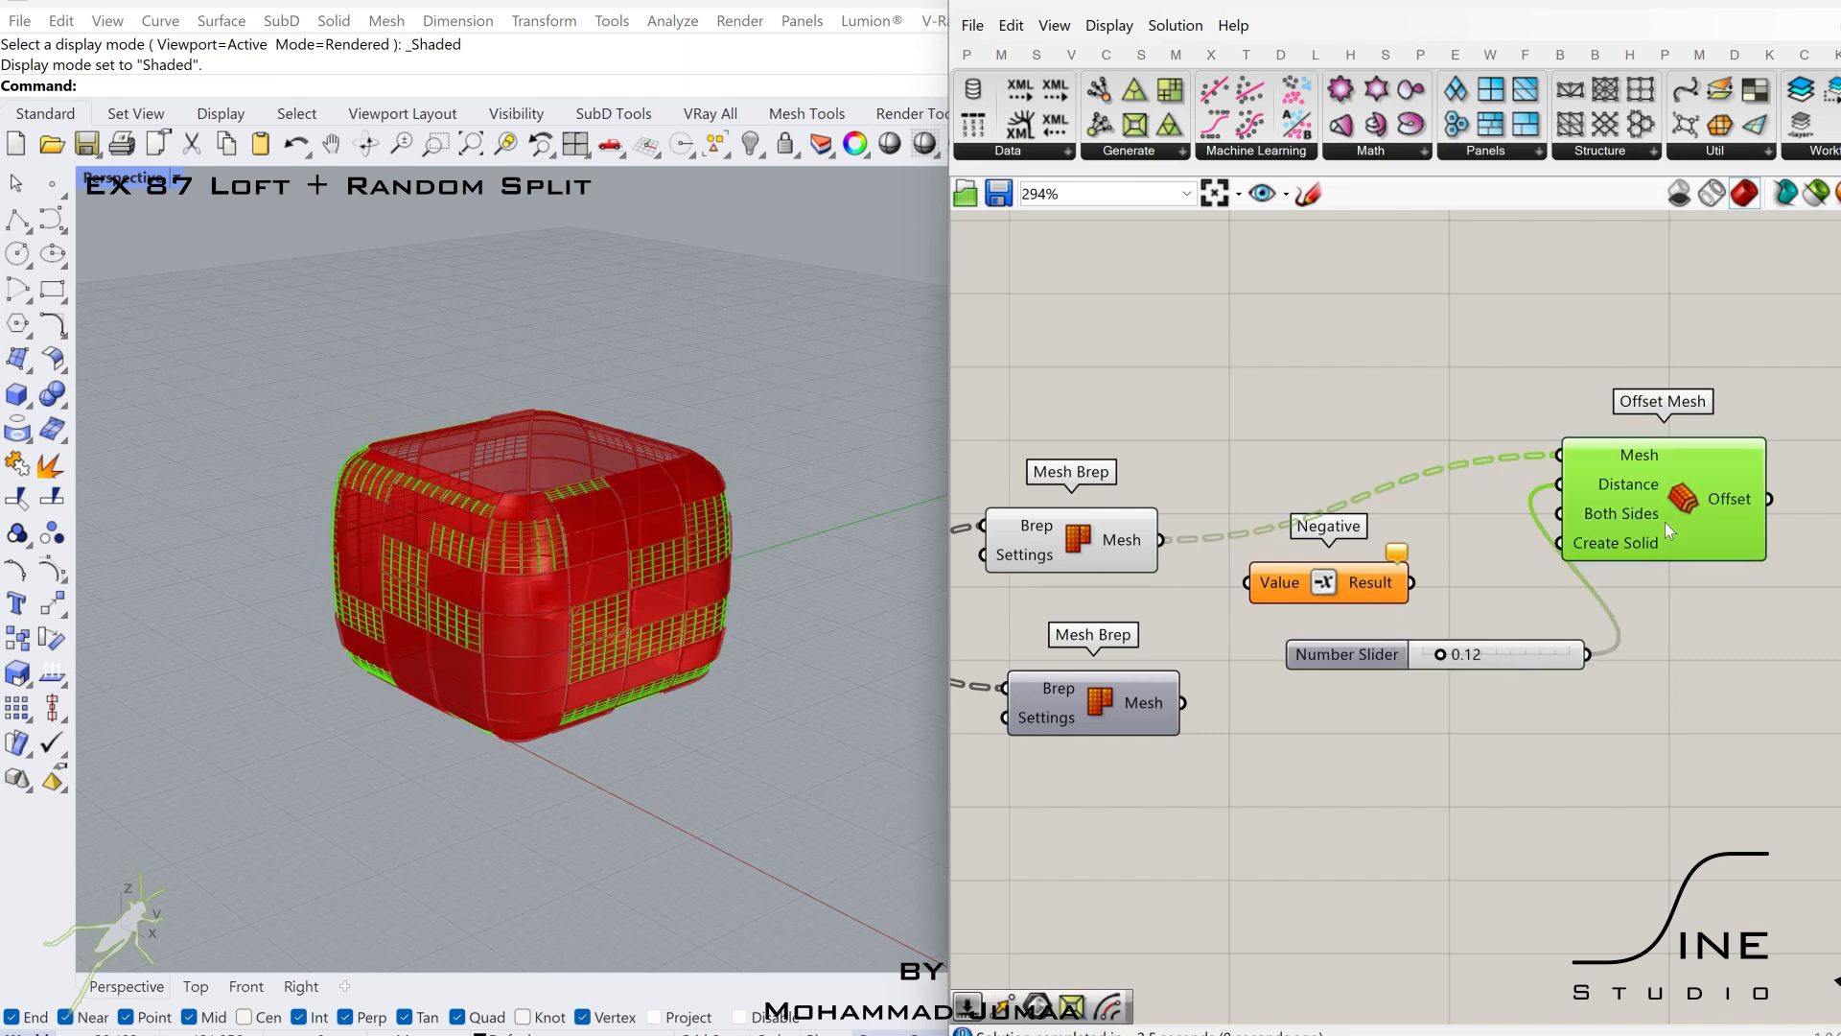
Add a Custom Preview component beyond Offset Mesh and assign a stored material to its Material input.
scroll(1717, 539, "down", 2)
scroll(1801, 617, "down", 2)
right_click_drag(1802, 617, 1112, 690)
scroll(1111, 689, "up", 2)
double_click(1505, 569)
type("cust")
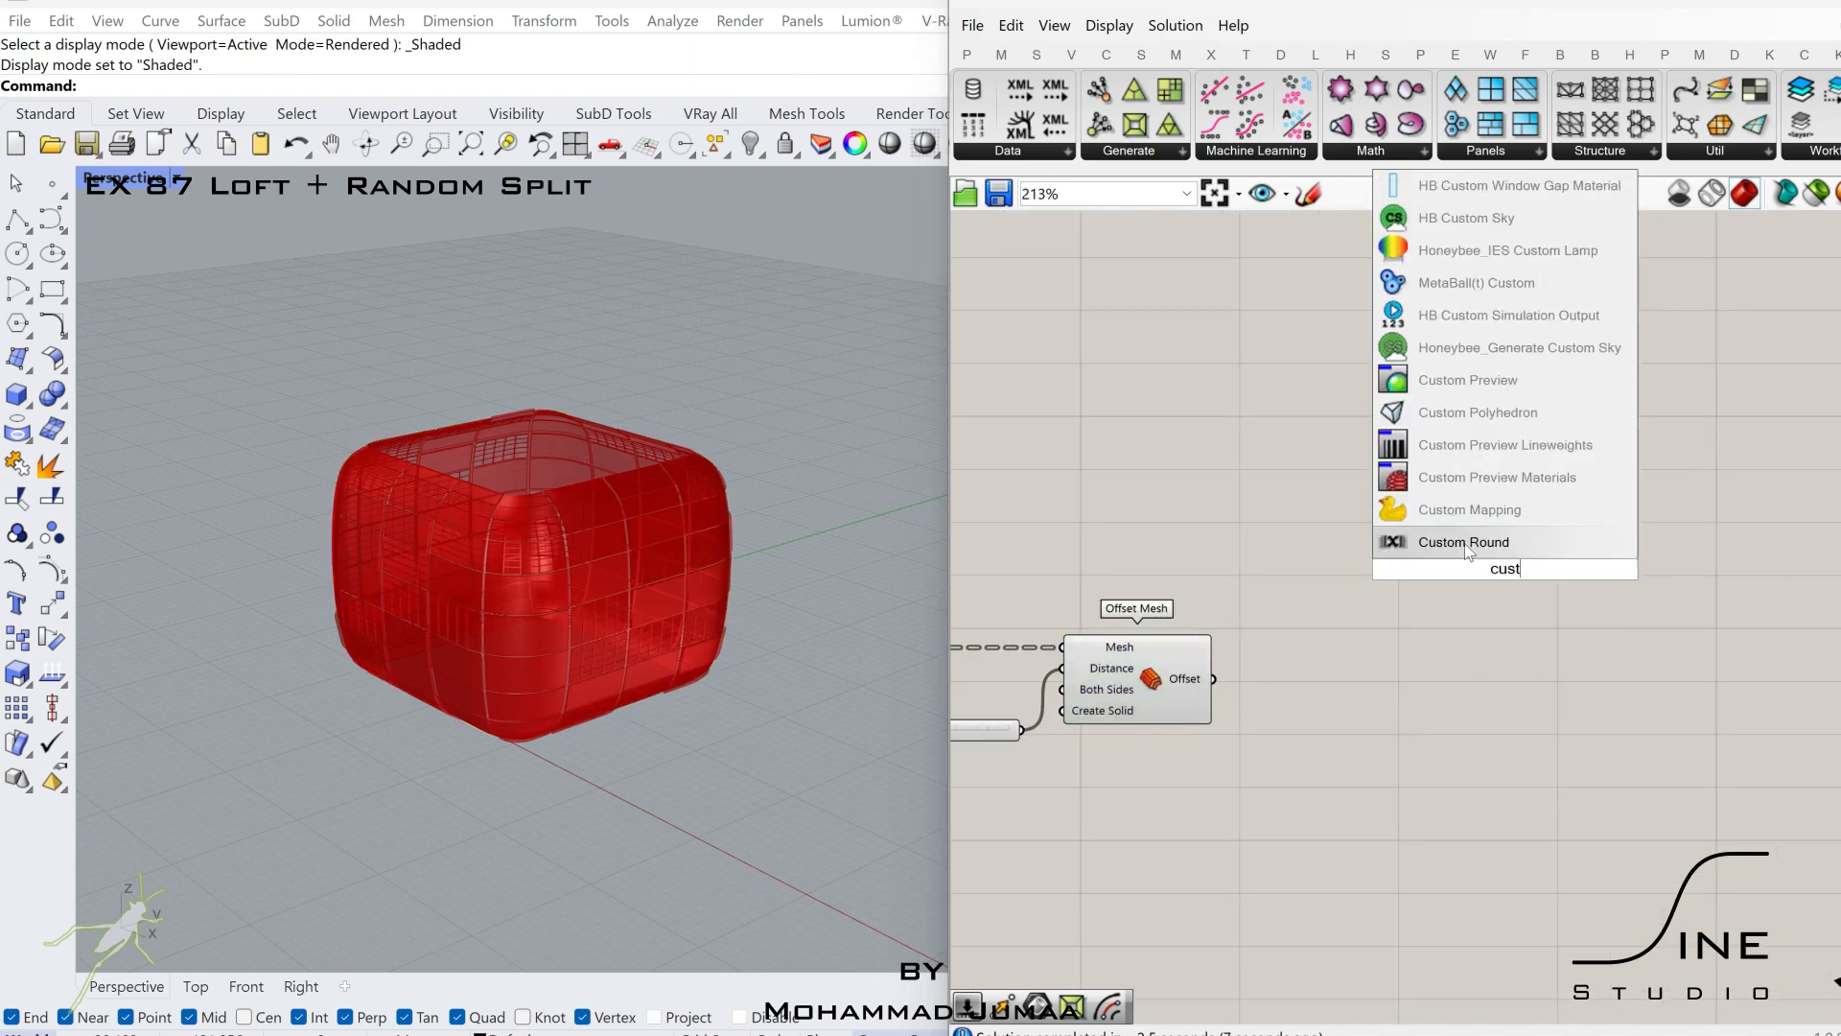
left_click(1437, 376)
scroll(1490, 577, "up", 2)
right_click(1495, 582)
mouse_move(1563, 762)
left_click(1381, 785)
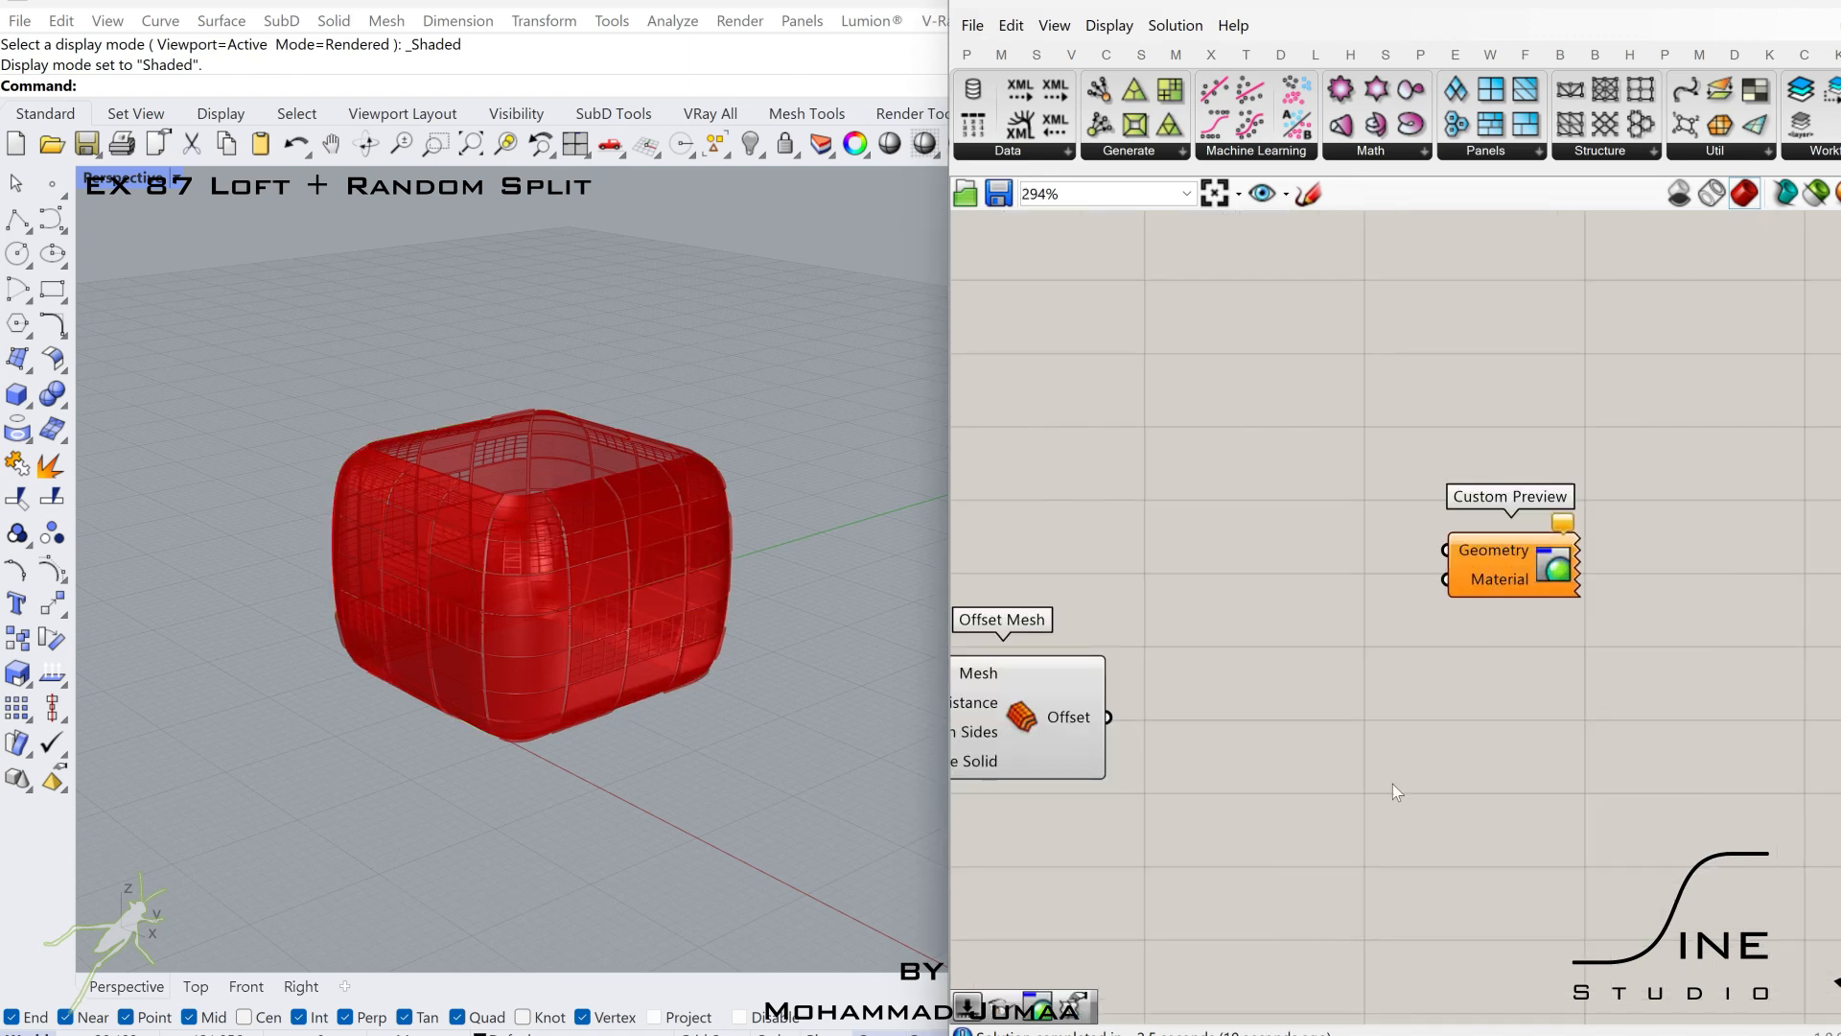
Duplicate the Custom Preview component and set the copy's material to Car paint Green color.
left_click_drag(1500, 578, 1573, 390)
right_click(1566, 531)
mouse_move(1699, 703)
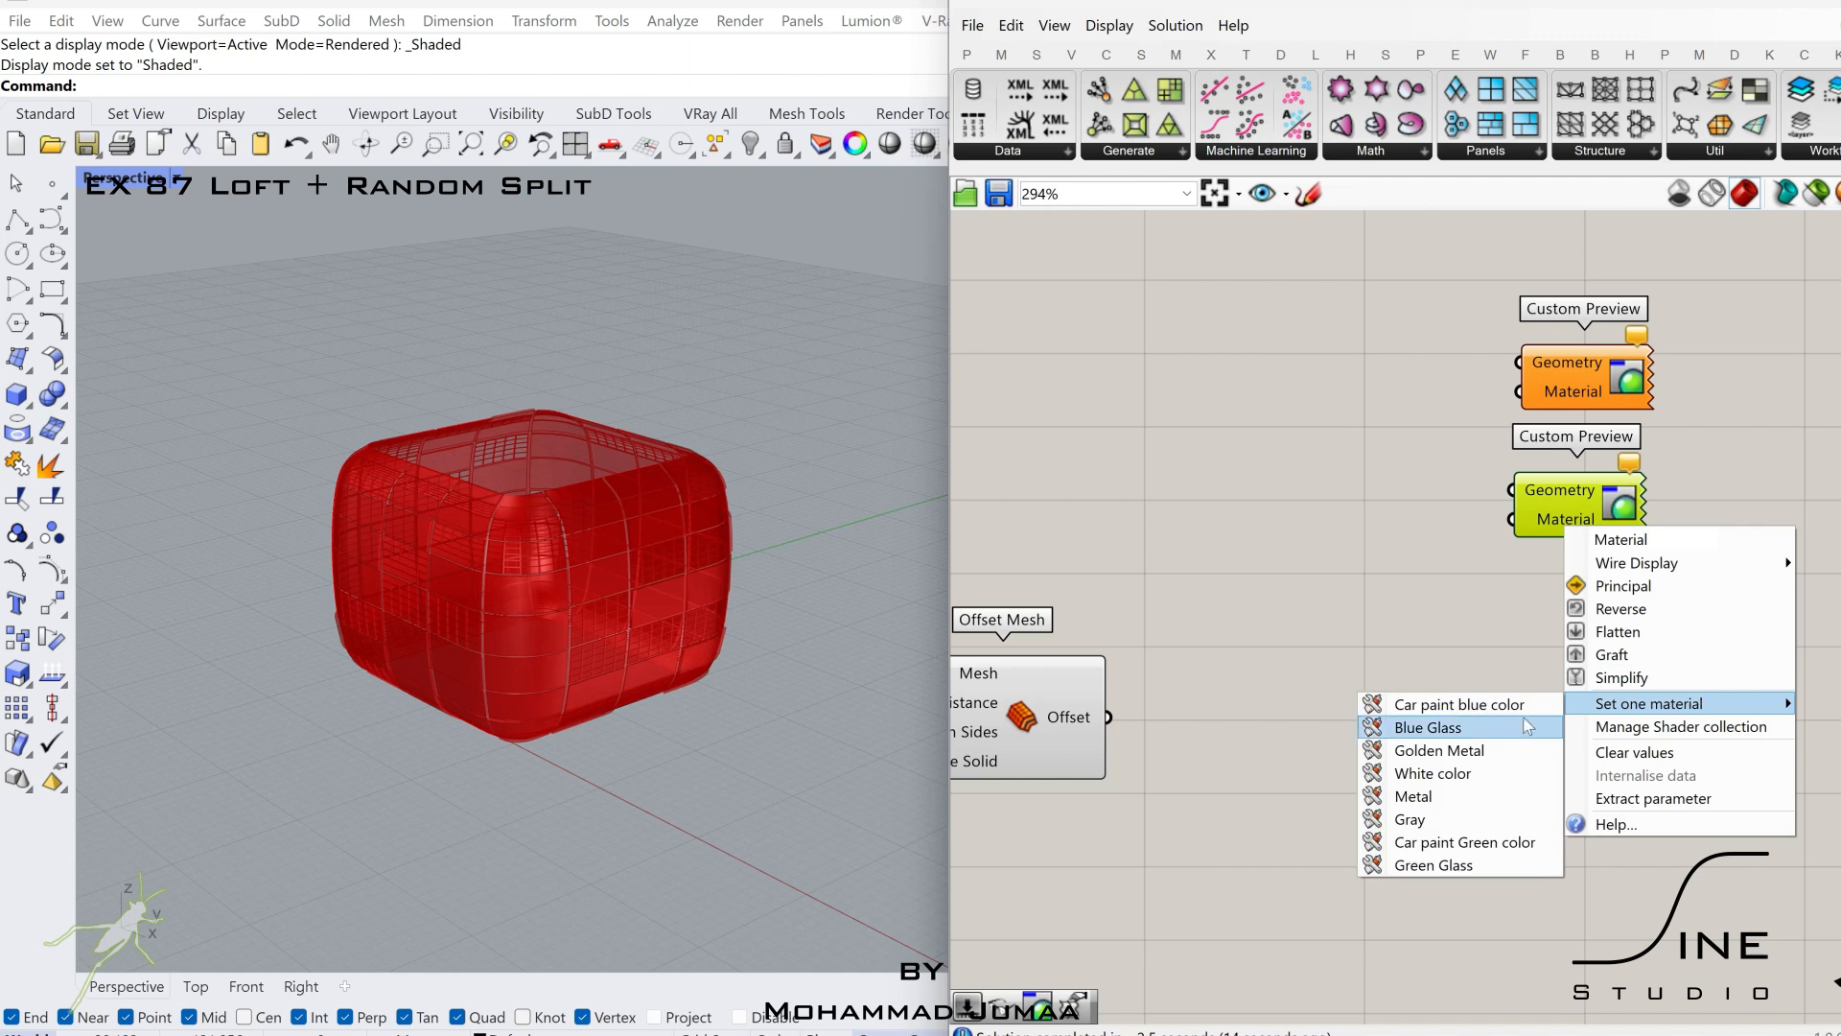
left_click(1471, 844)
scroll(1534, 681, "down", 5)
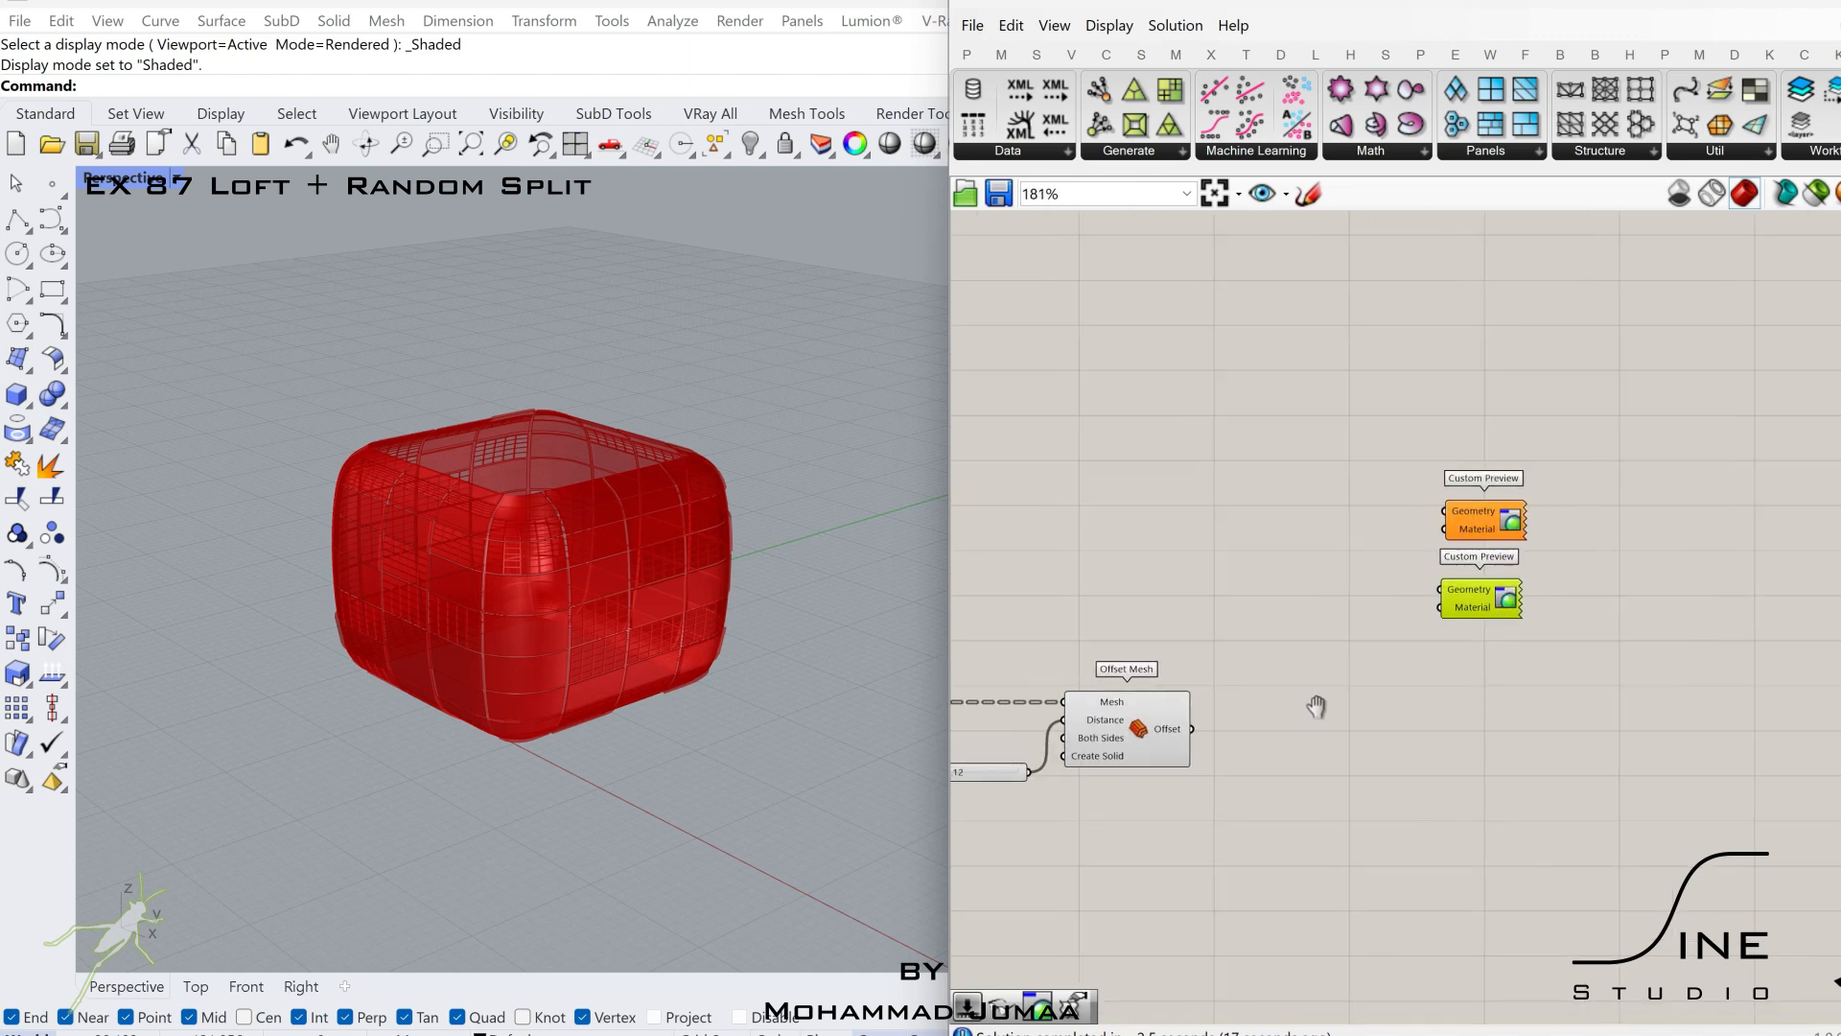
Add a Bounding Box component and connect the first Offset Mesh's Offset output to its Content input.
scroll(1423, 675, "up", 5)
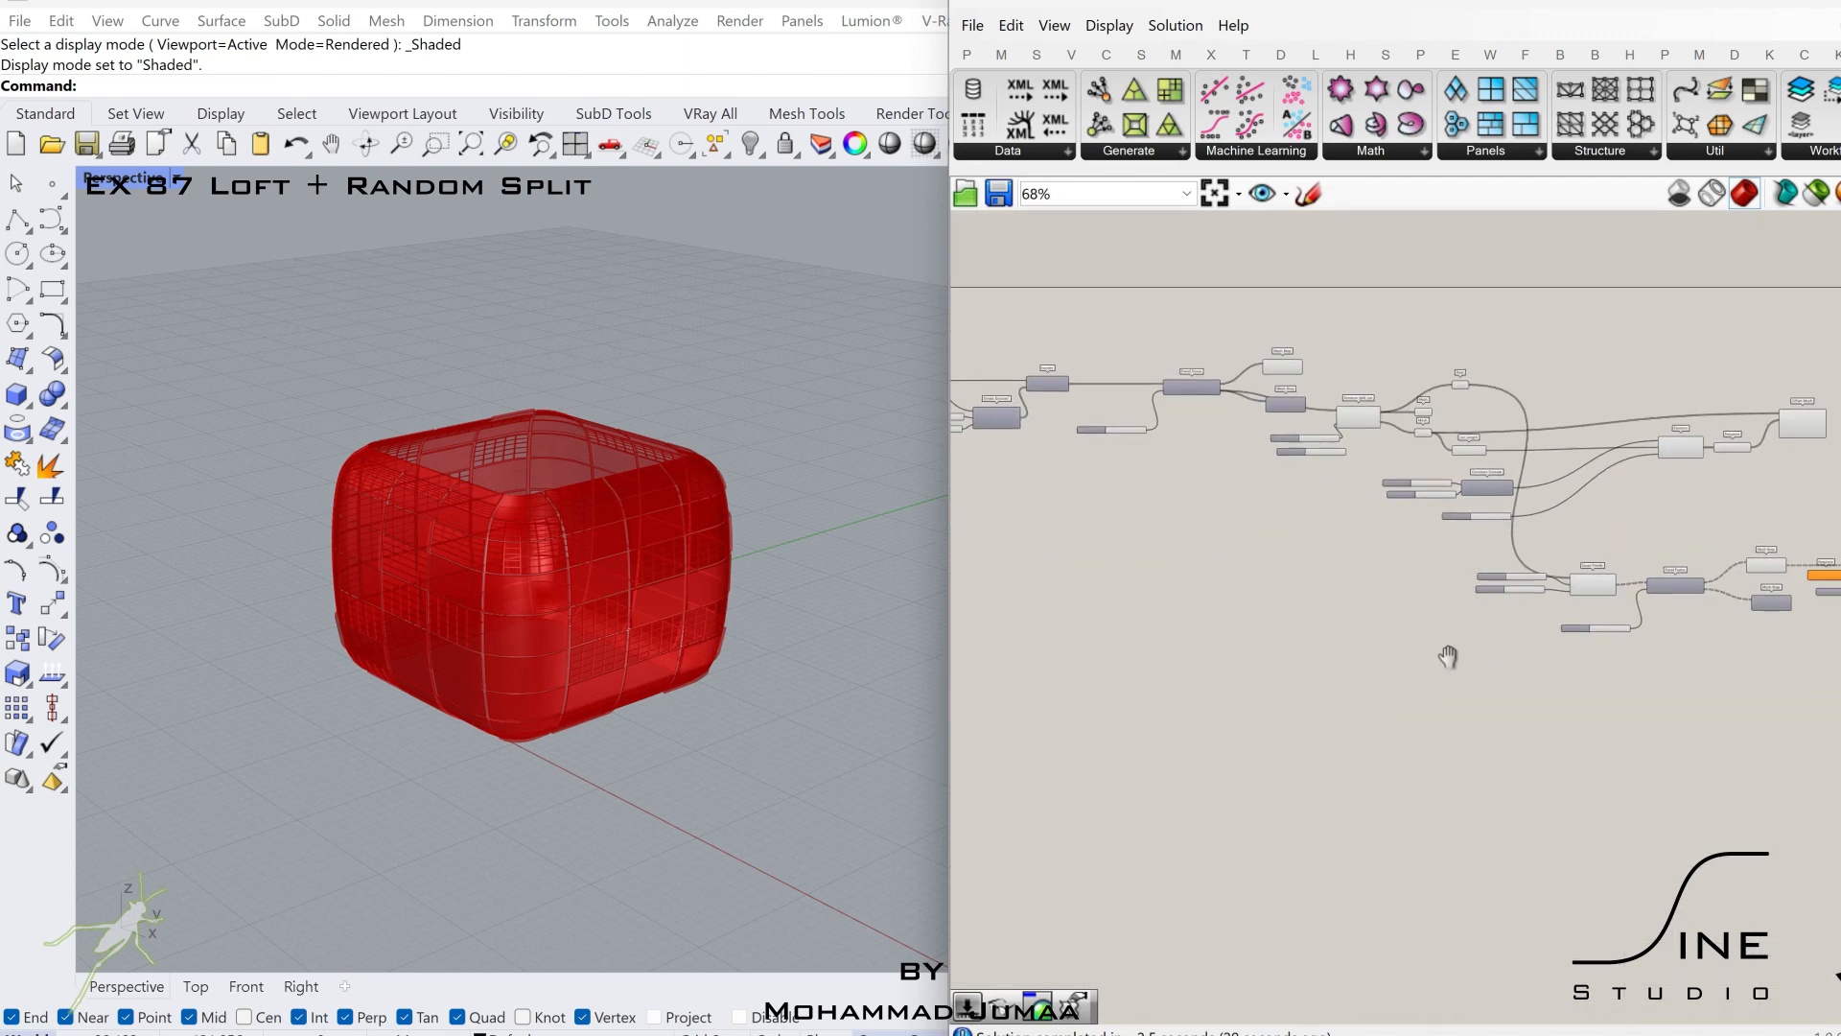
scroll(1513, 575, "up", 1)
double_click(1513, 574)
type("boub")
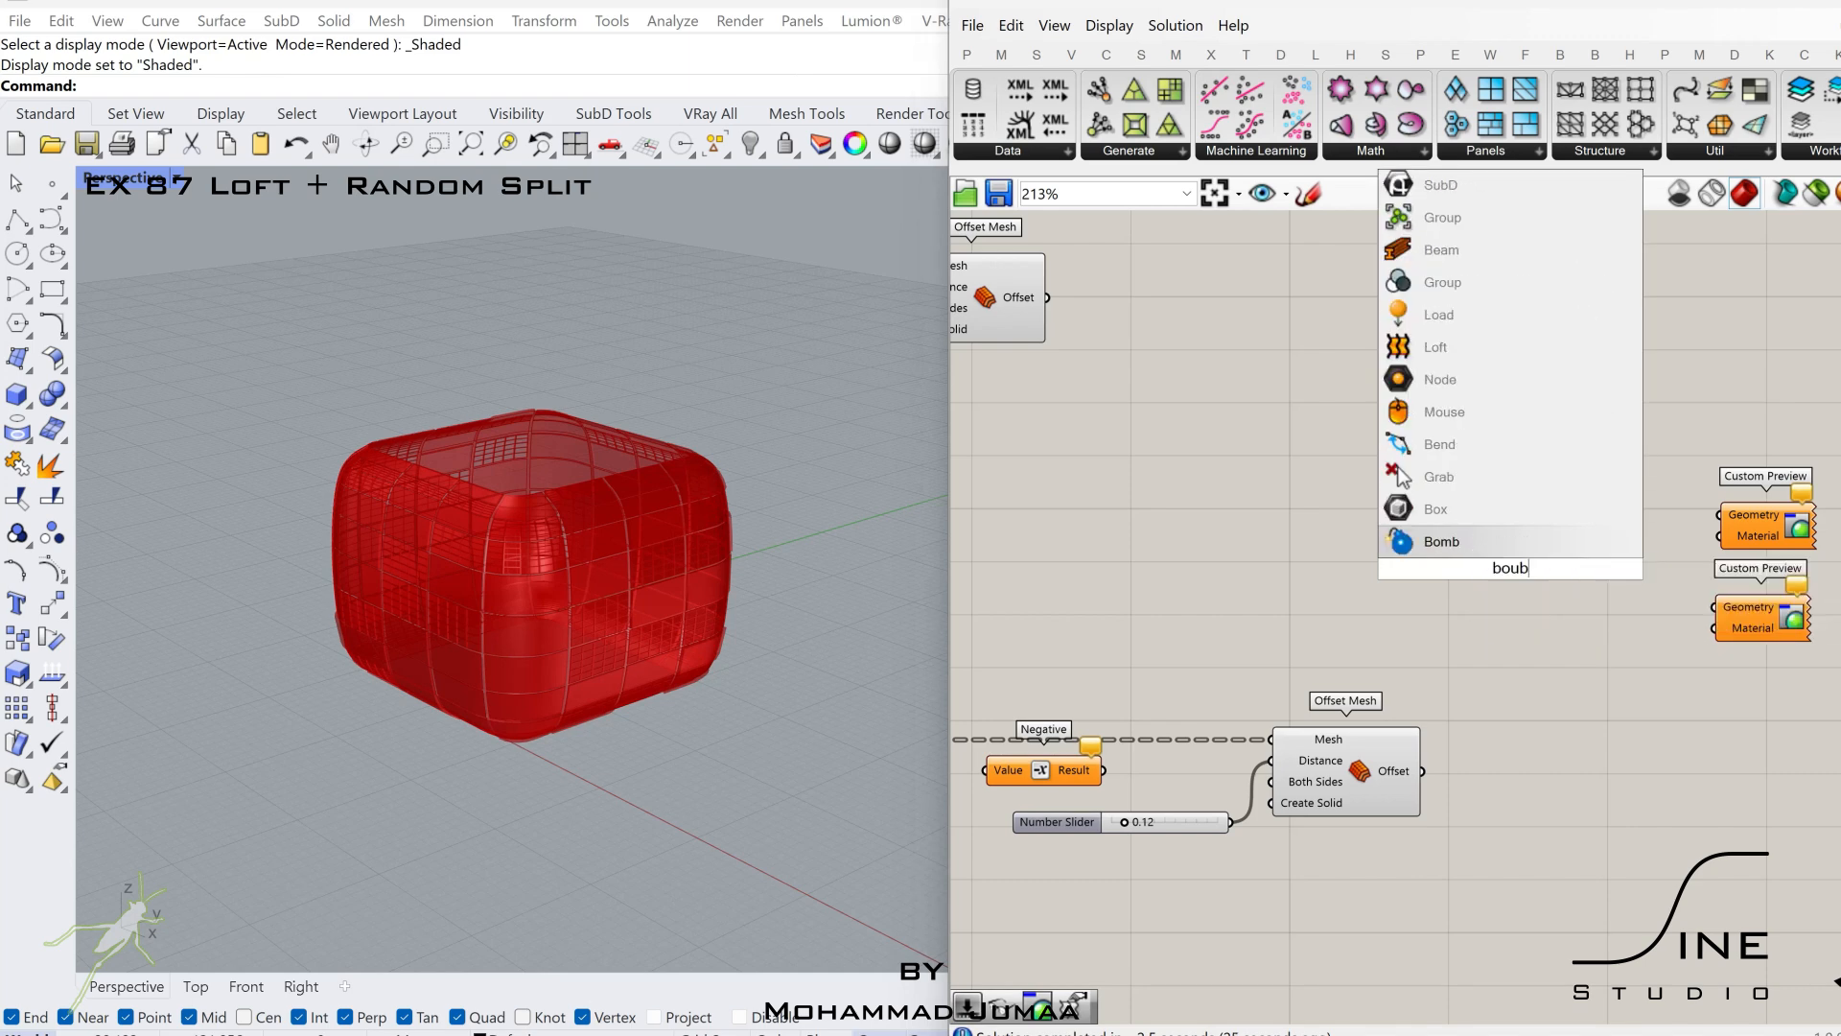
key("BackSpace")
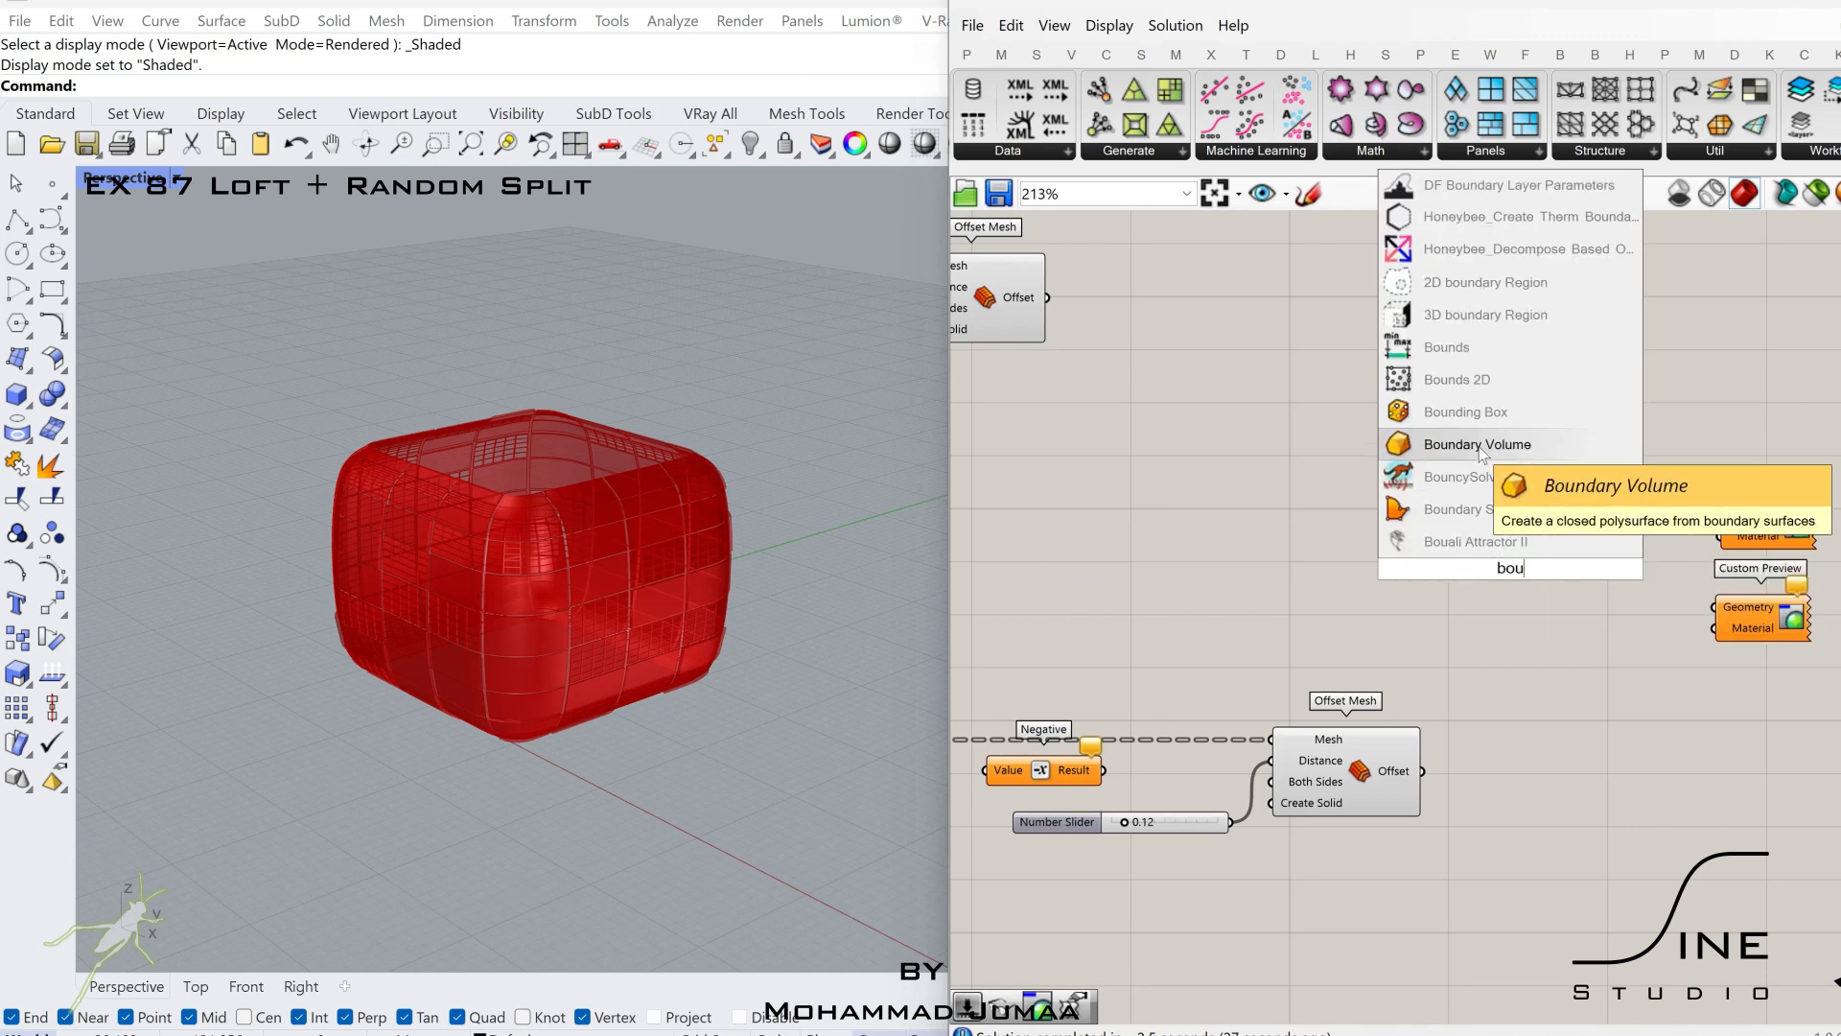
left_click(1451, 412)
right_click_drag(1298, 447, 1465, 471)
left_click(1185, 328)
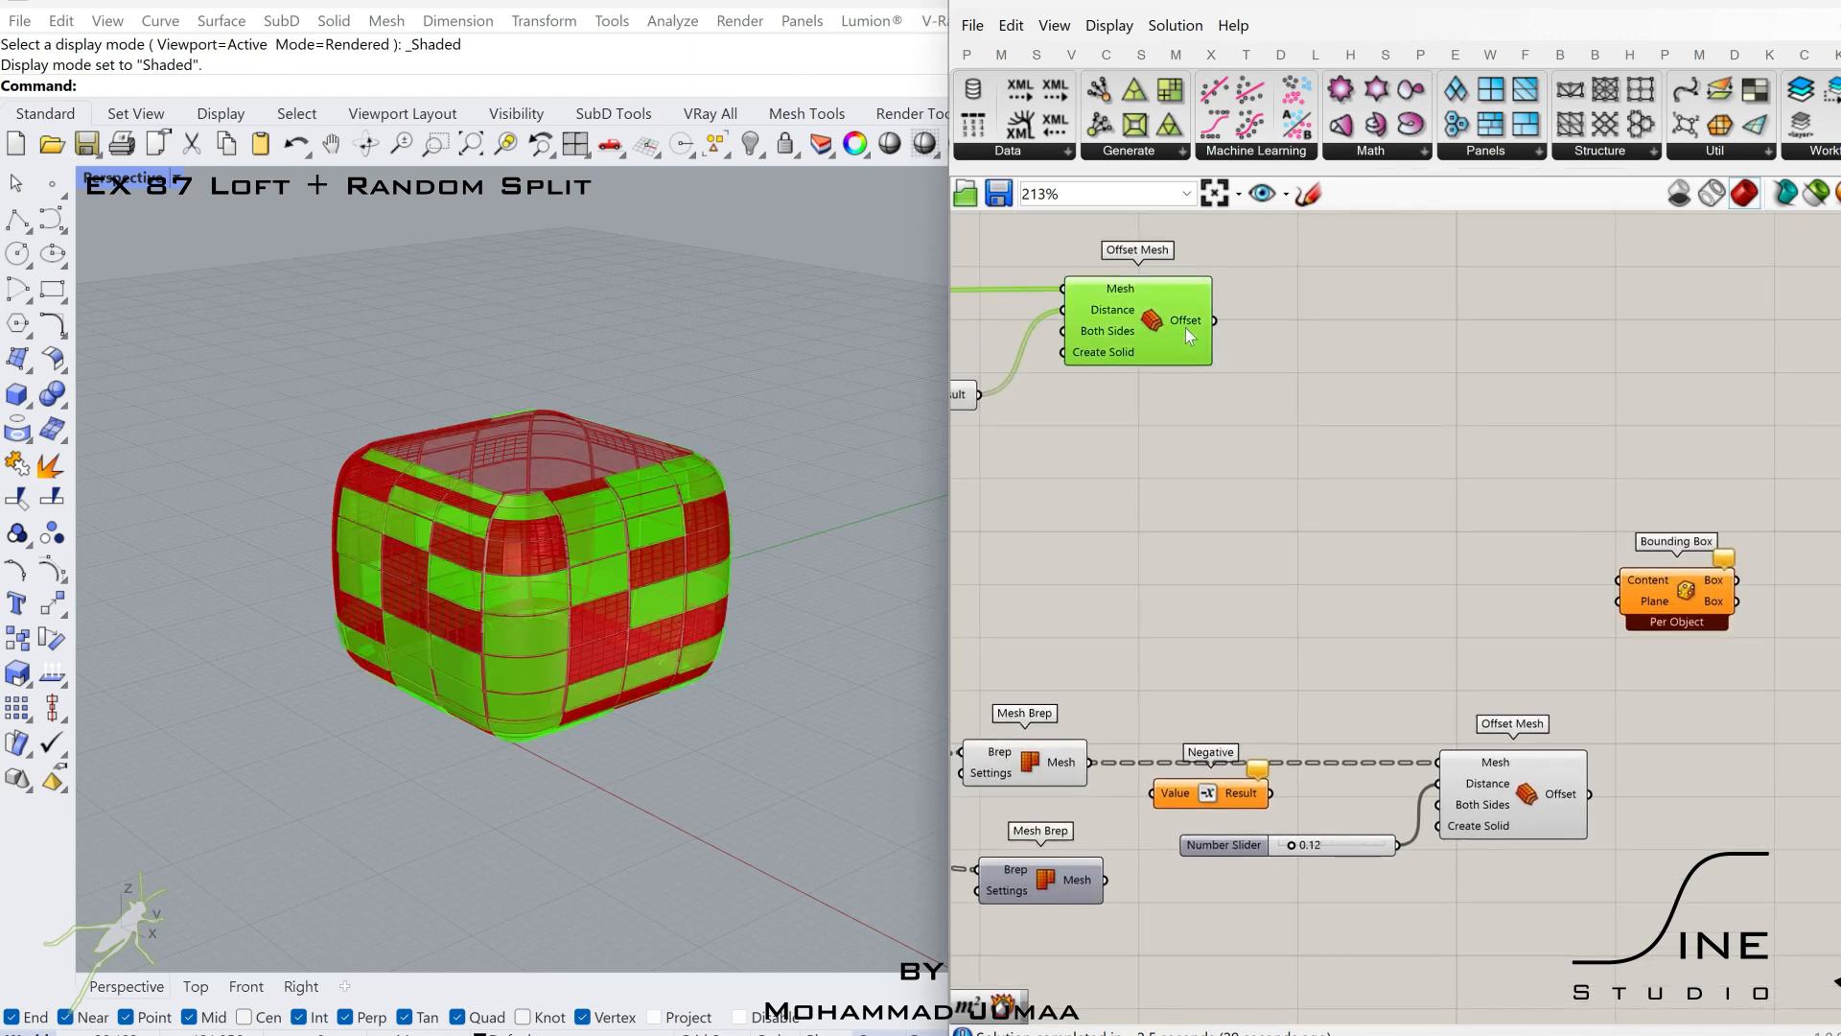
Set Bounding Box to one union box instead of per-object boxes and flatten its Content input.
left_click(1663, 588)
left_click_drag(1663, 589, 1641, 530)
right_click(1635, 574)
left_click(1674, 692)
right_click(1627, 546)
left_click(1671, 698)
scroll(1244, 563, "down", 2)
right_click_drag(1244, 563, 1341, 566)
scroll(1341, 566, "down", 1)
scroll(1653, 710, "up", 2)
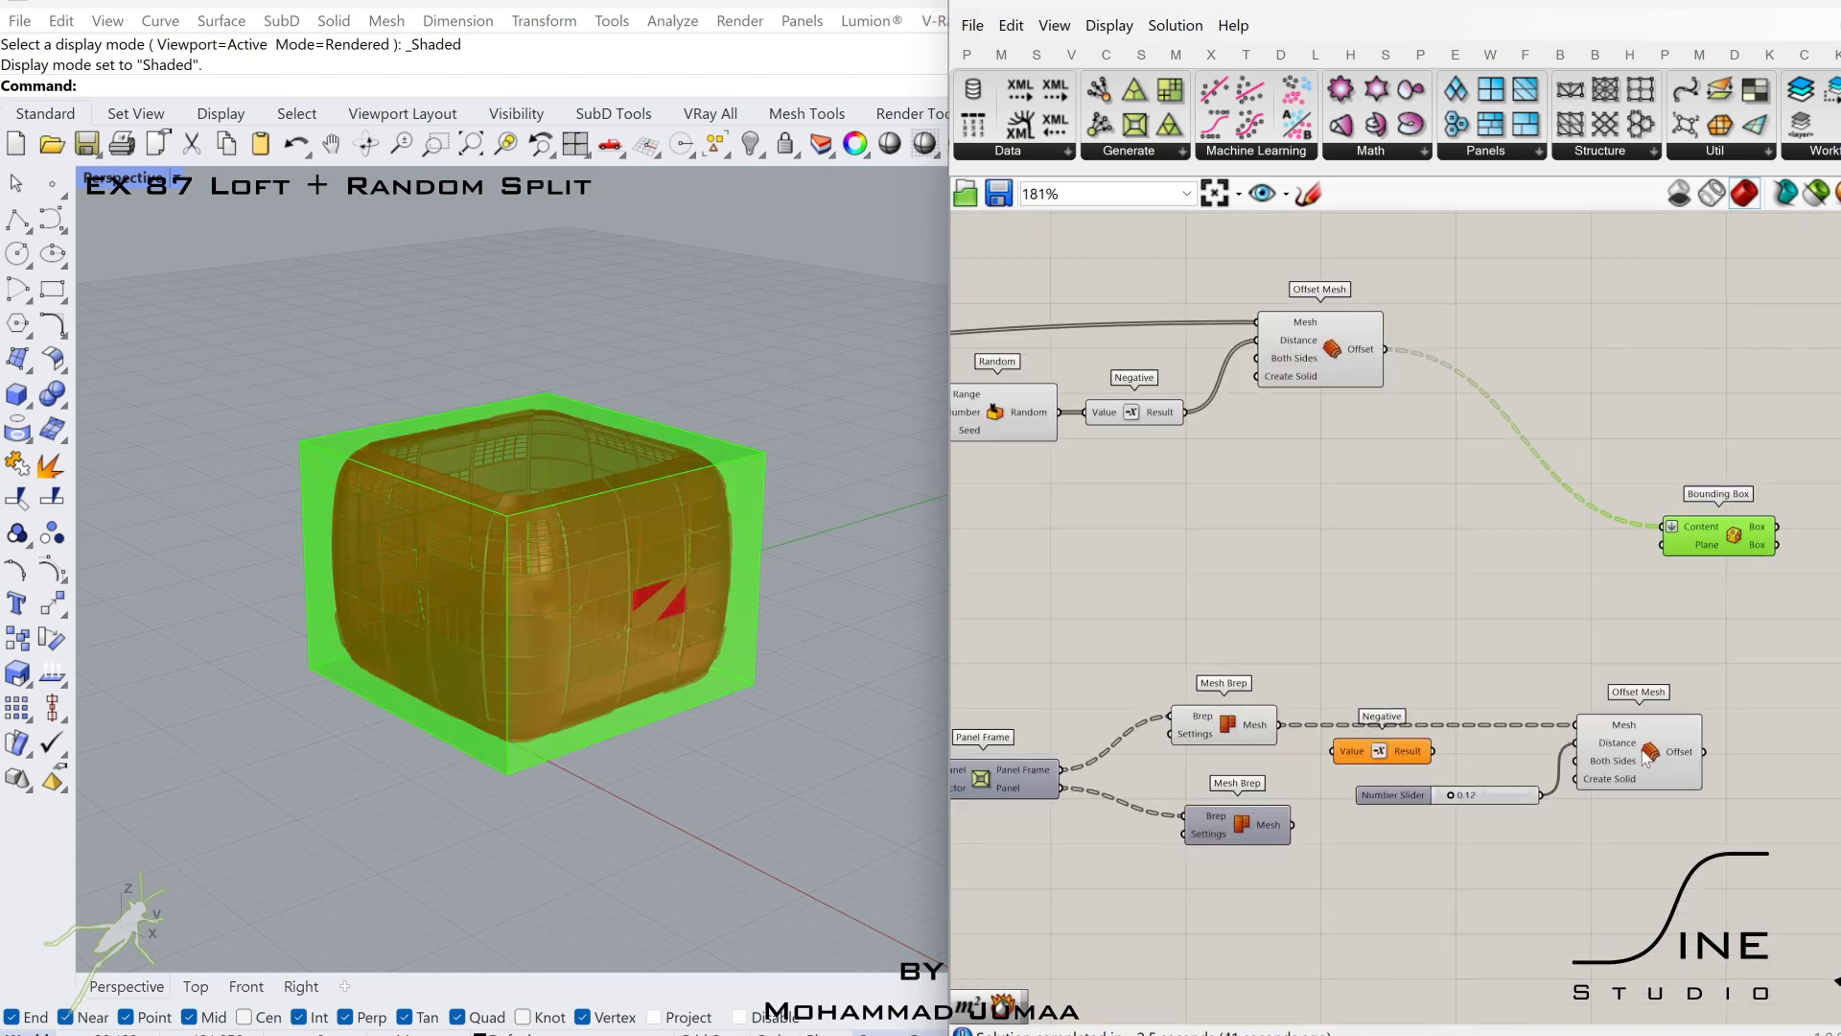
Connect the Loft output to the Bounding Box's Content input in addition to the Offset Mesh input.
scroll(1643, 753, "down", 2)
right_click_drag(1616, 563, 1470, 608)
scroll(1408, 621, "down", 3)
right_click_drag(998, 543, 1167, 531)
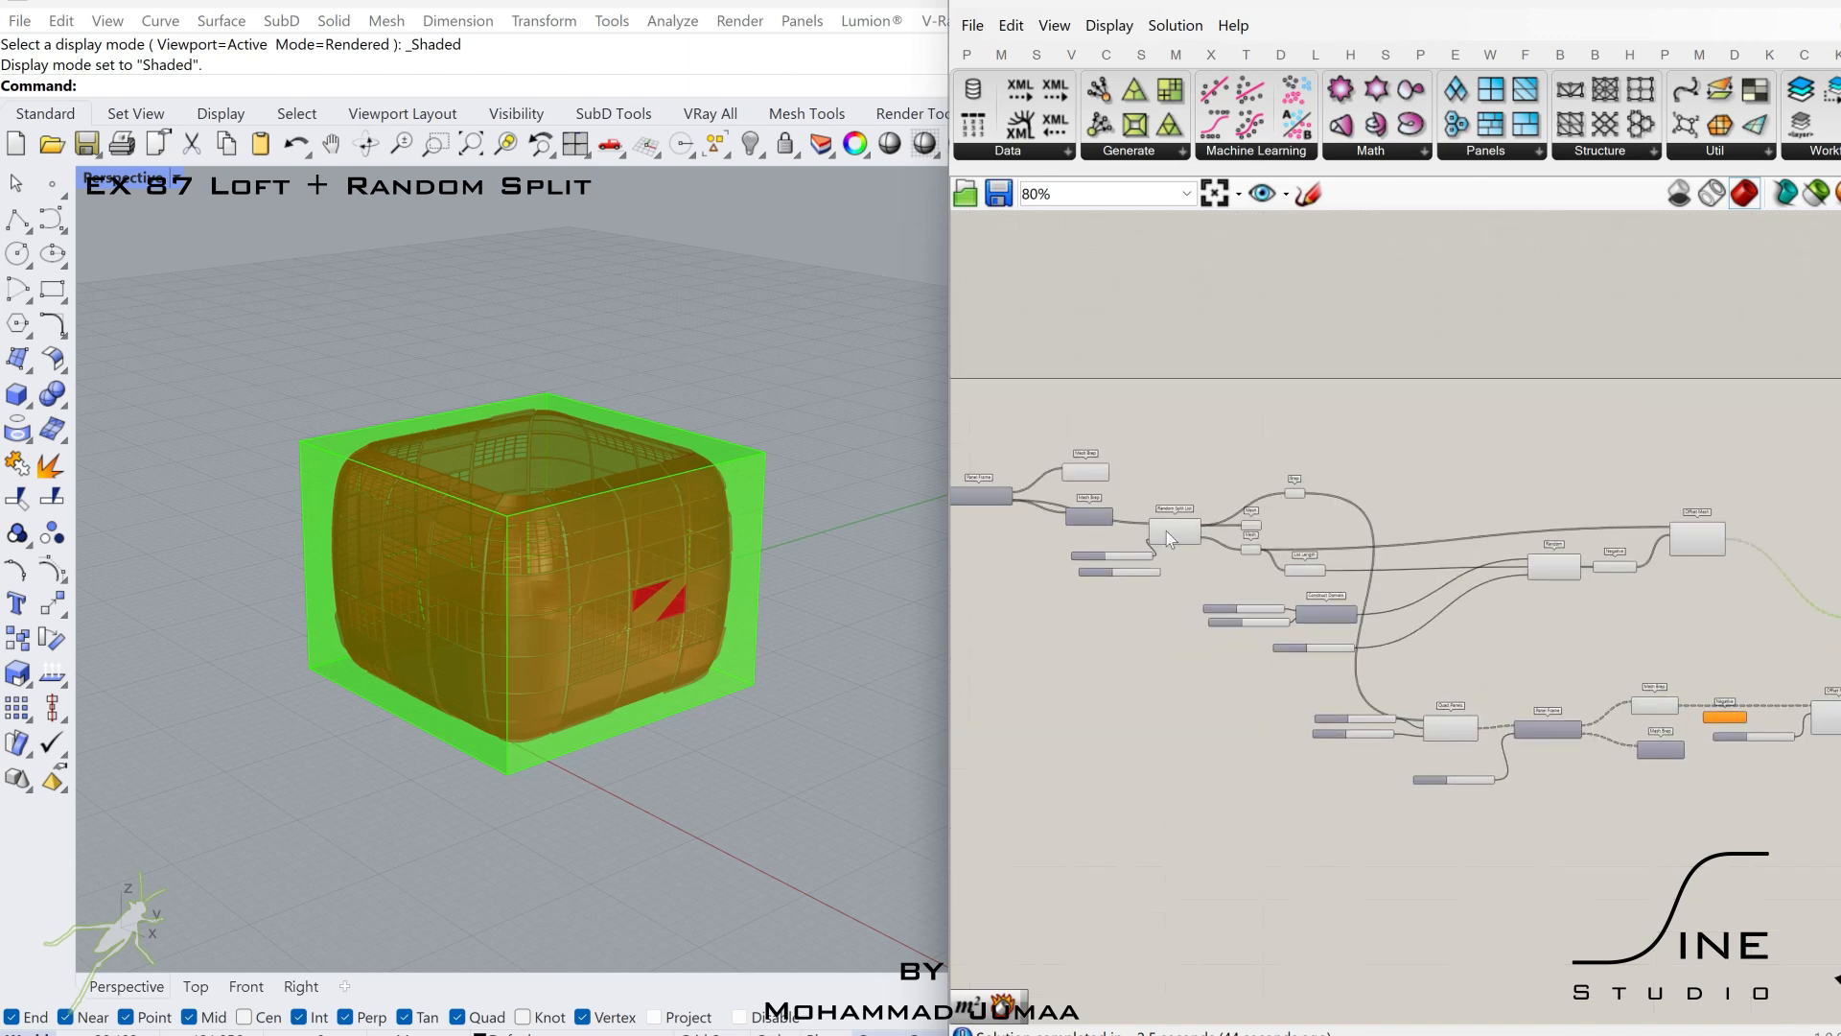
scroll(1151, 517, "up", 3)
left_click(1039, 451)
right_click_drag(1040, 450, 1817, 476)
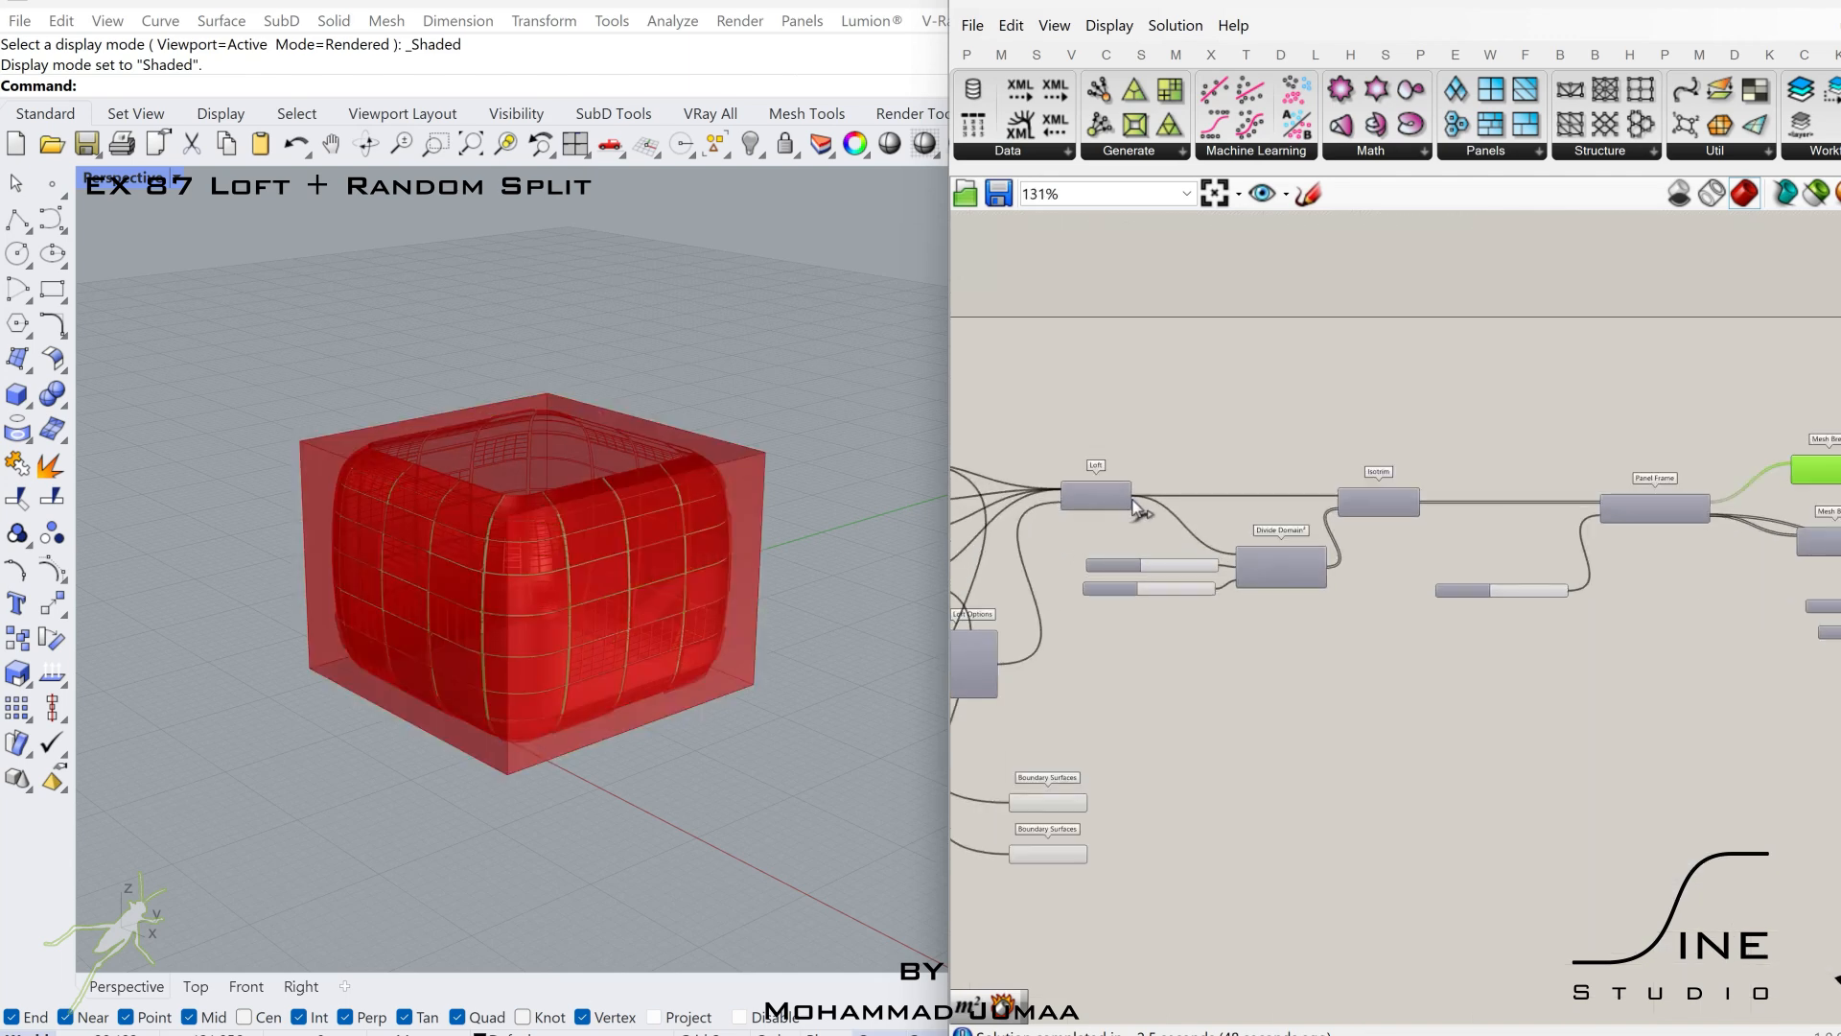
left_click_drag(1133, 498, 1727, 518)
right_click_drag(1837, 516, 1726, 518)
left_click_drag(1727, 518, 1024, 522)
right_click_drag(1726, 518, 1024, 522)
left_click_drag(1024, 522, 1525, 709)
right_click_drag(1837, 712, 1525, 709)
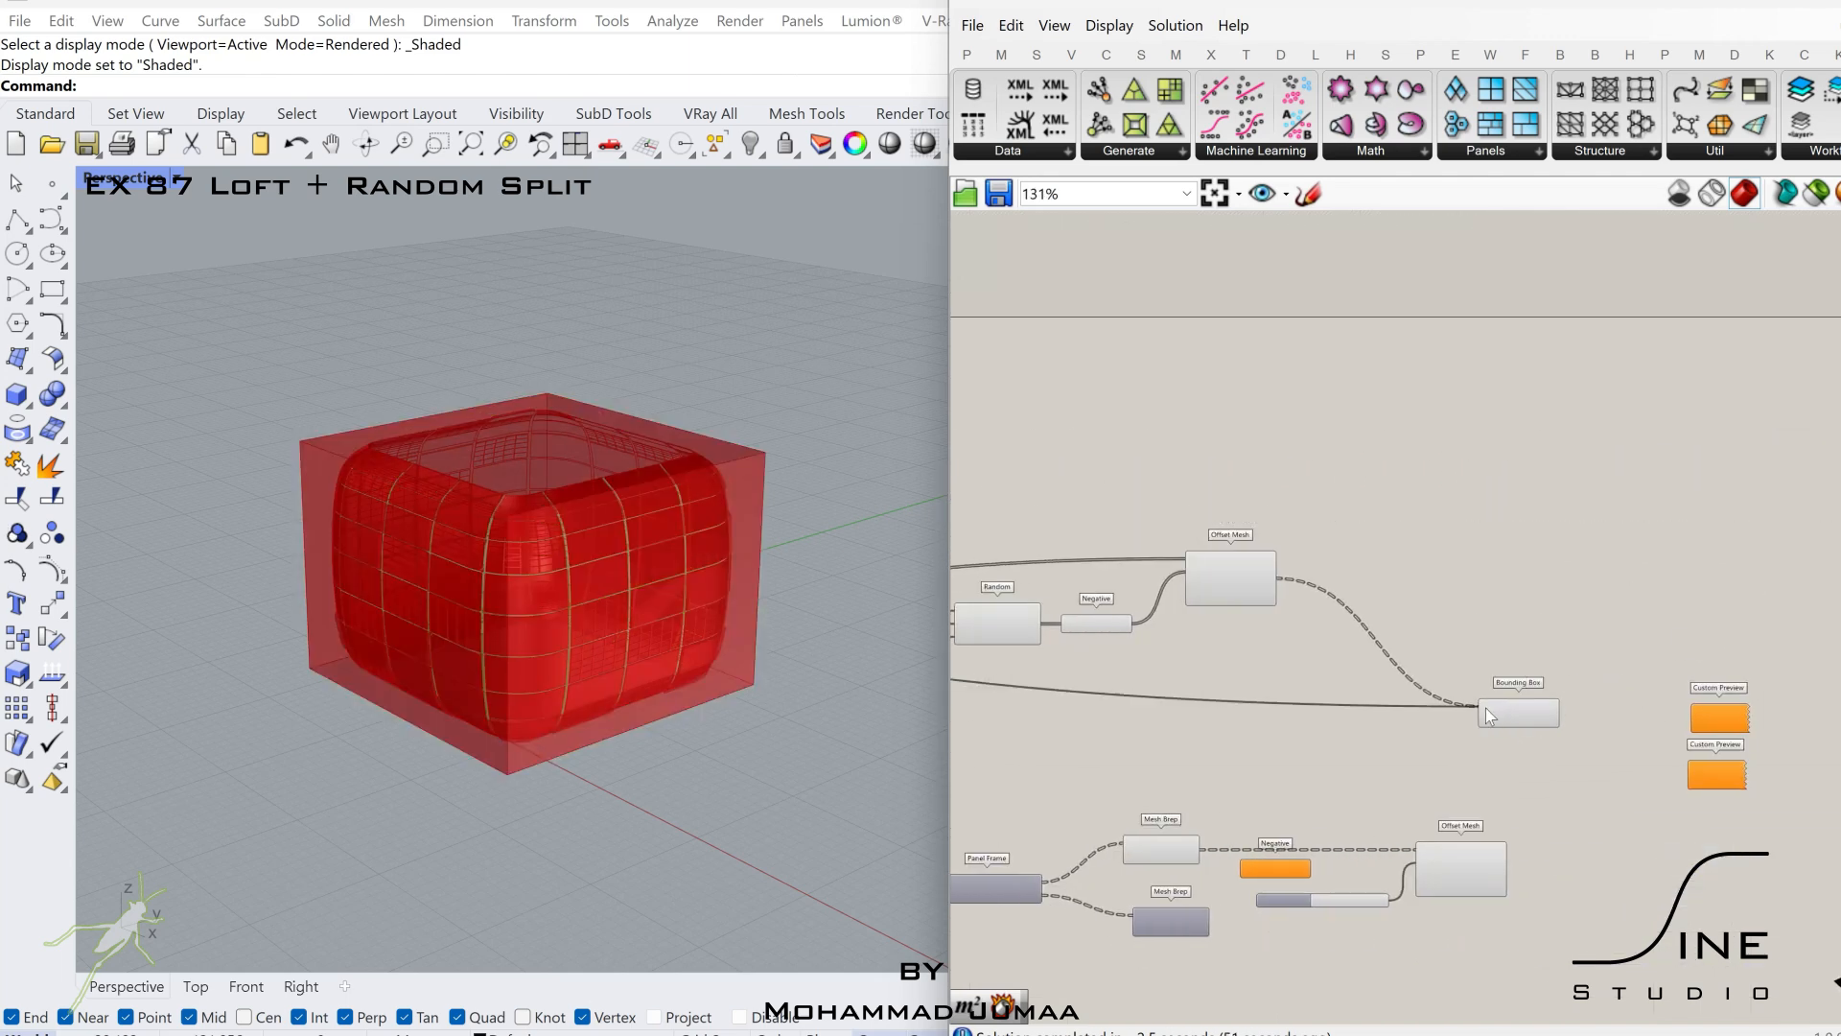
Add an Area component fed by the Bounding Box's first Box output and turn off the Bounding Box's preview.
left_click(1509, 719)
scroll(1517, 735, "up", 3)
right_click_drag(1679, 698, 1509, 695)
double_click(1509, 694)
type("area")
left_click(1475, 670)
scroll(1381, 685, "up", 3)
left_click_drag(1328, 698, 1228, 705)
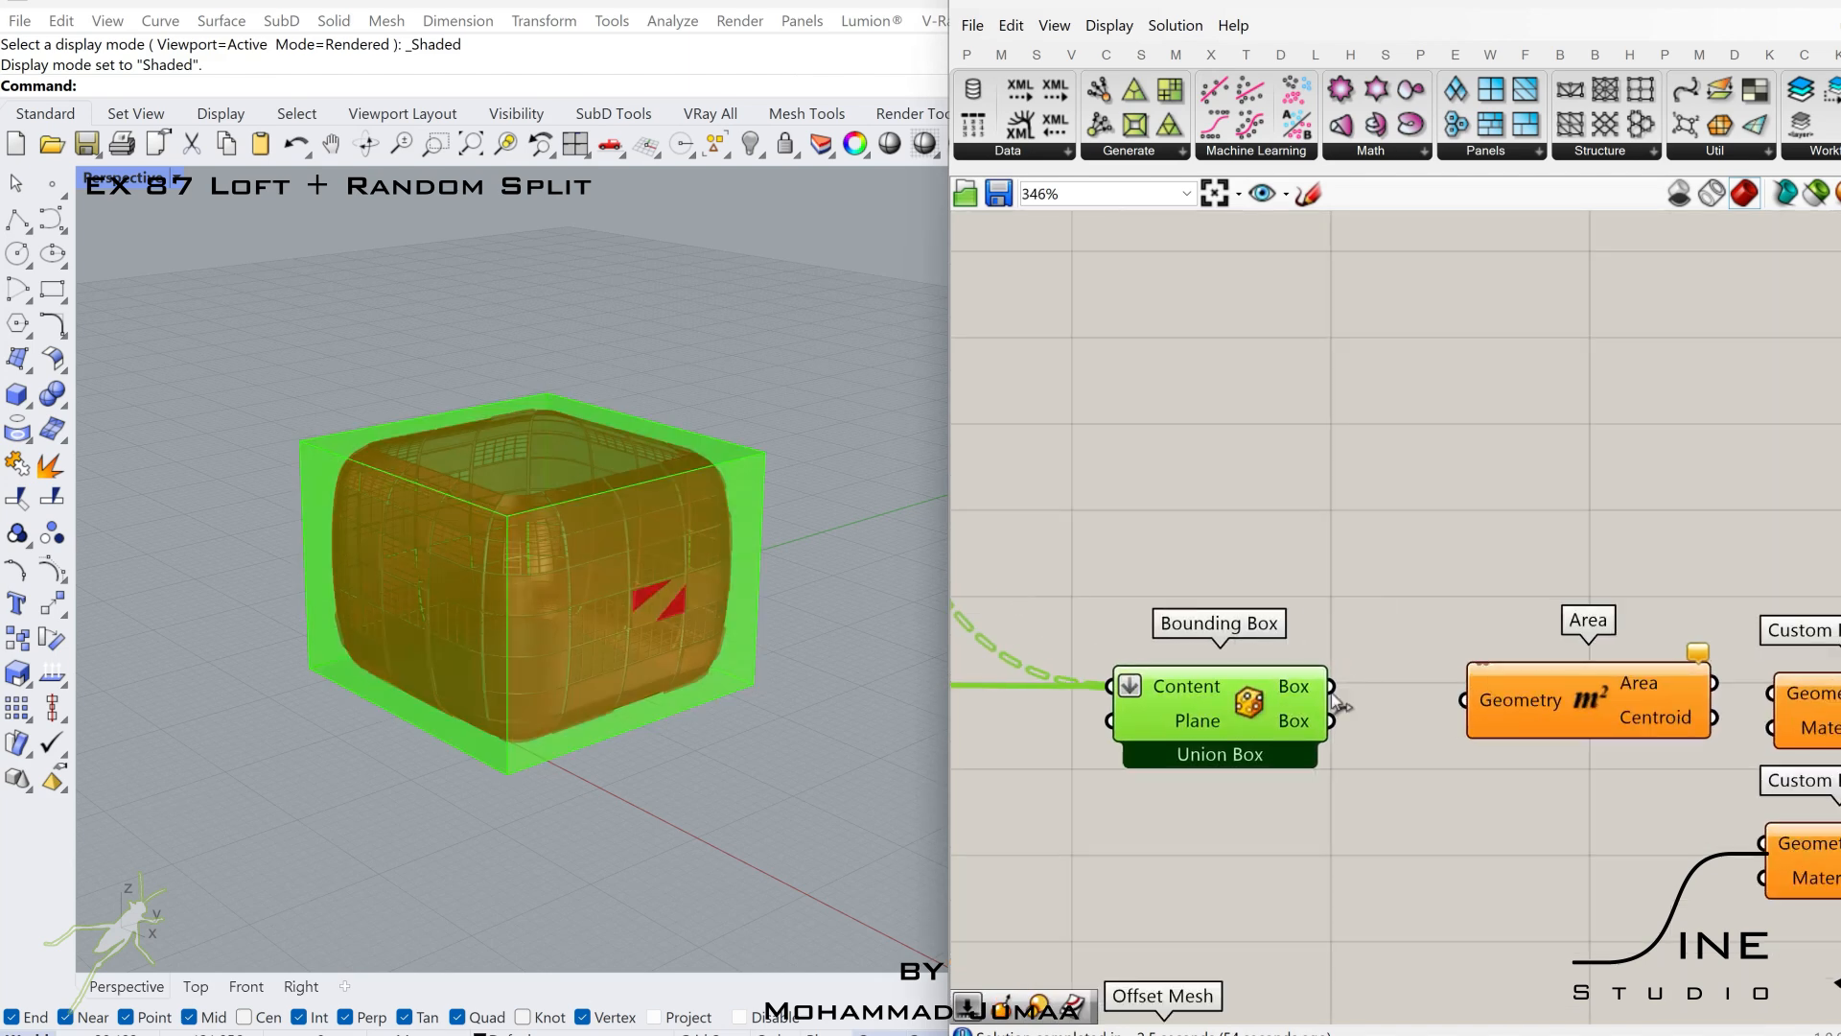
left_click_drag(1464, 691, 1465, 699)
left_click_drag(1539, 696, 1488, 691)
left_click(1286, 696)
middle_click(1286, 696)
left_click(1241, 645)
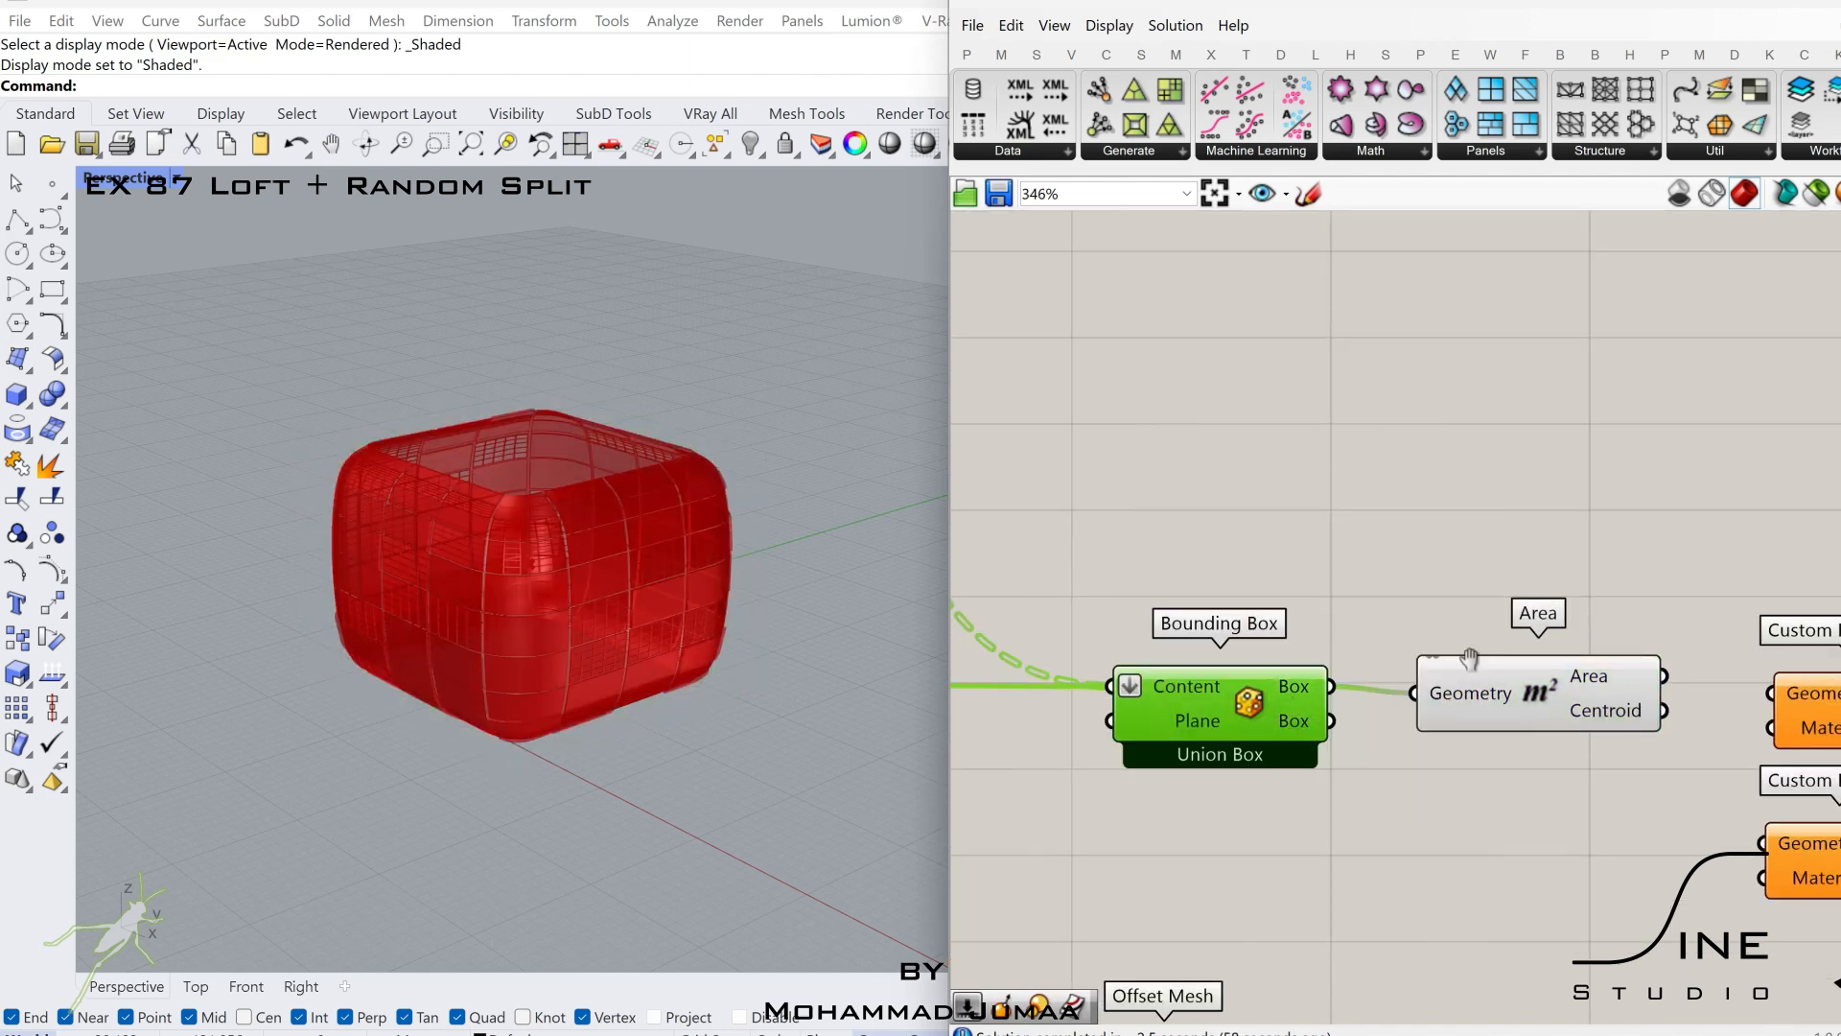
Add a Rotate component after Area and set its Angle input to degrees.
right_click_drag(1472, 660, 1066, 630)
left_click_drag(1573, 614, 1458, 806)
scroll(1455, 727, "down", 3)
double_click(1353, 671)
type("rot")
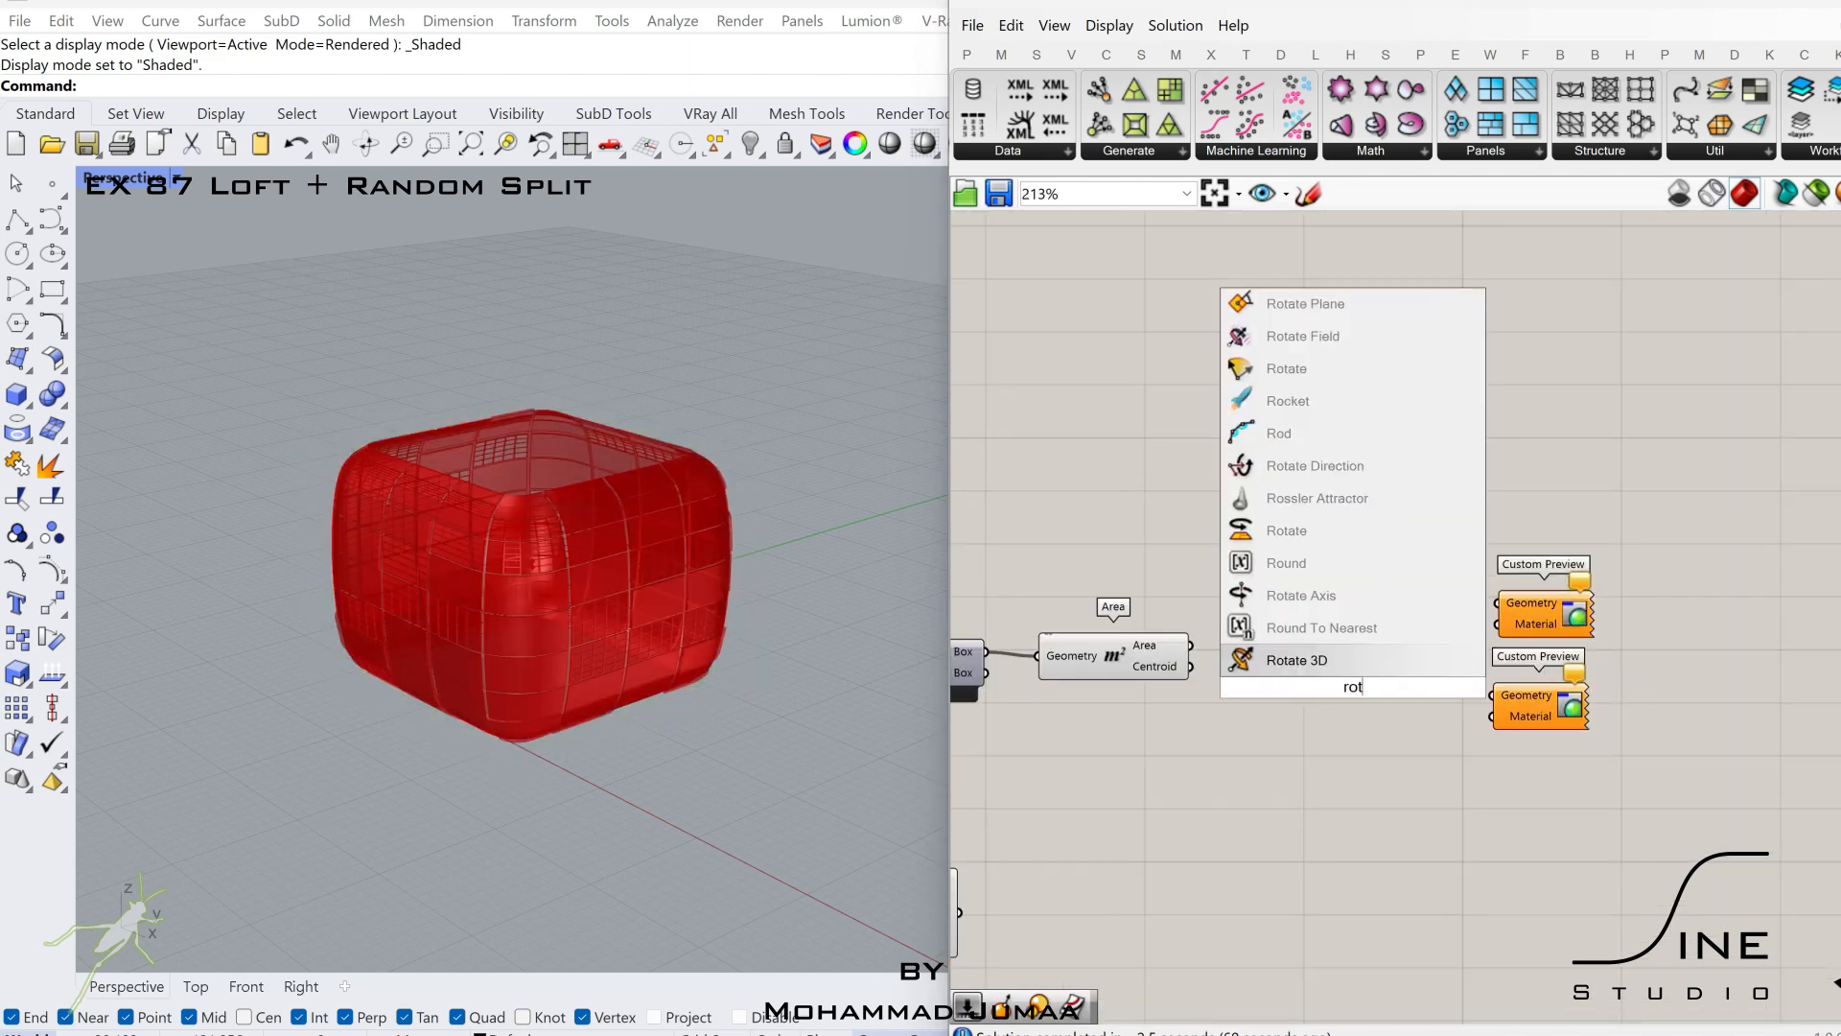
left_click(1309, 598)
right_click(1316, 683)
left_click(1386, 847)
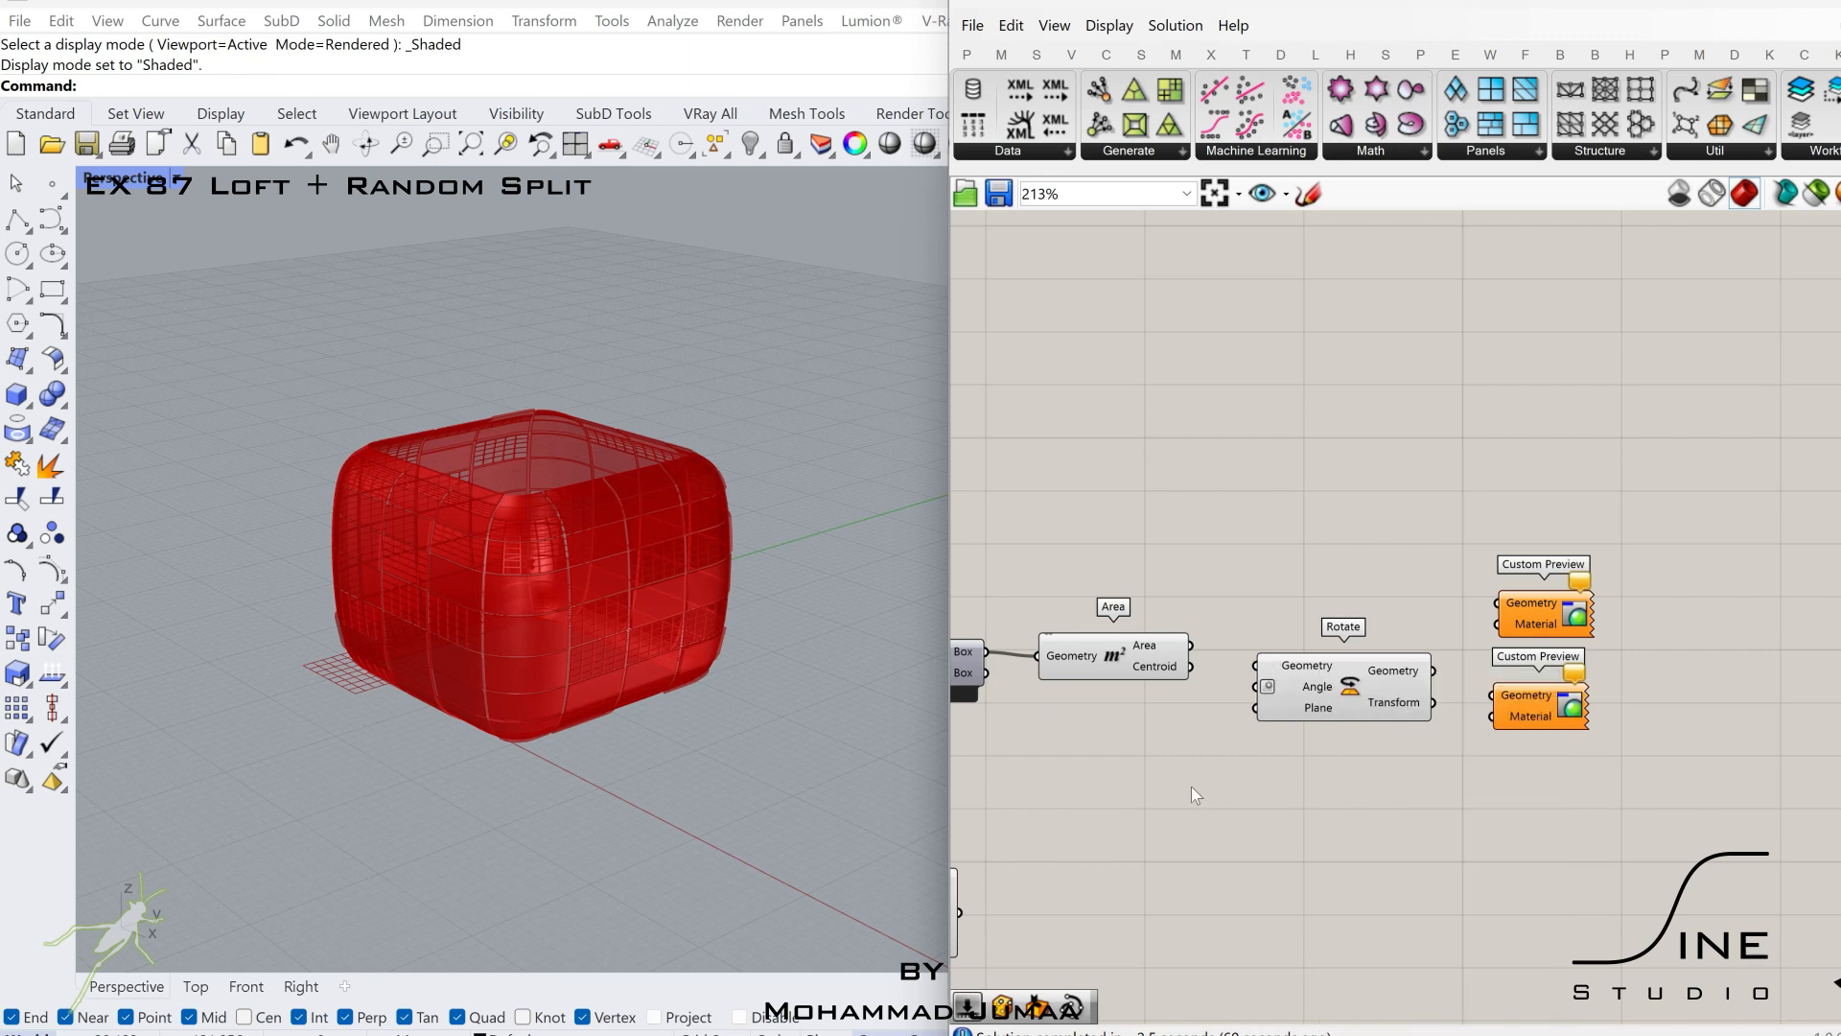
Add a number slider at 0 for Rotate's Angle and connect the Area's Centroid to its Plane input.
key("Return")
scroll(1201, 788, "up", 3)
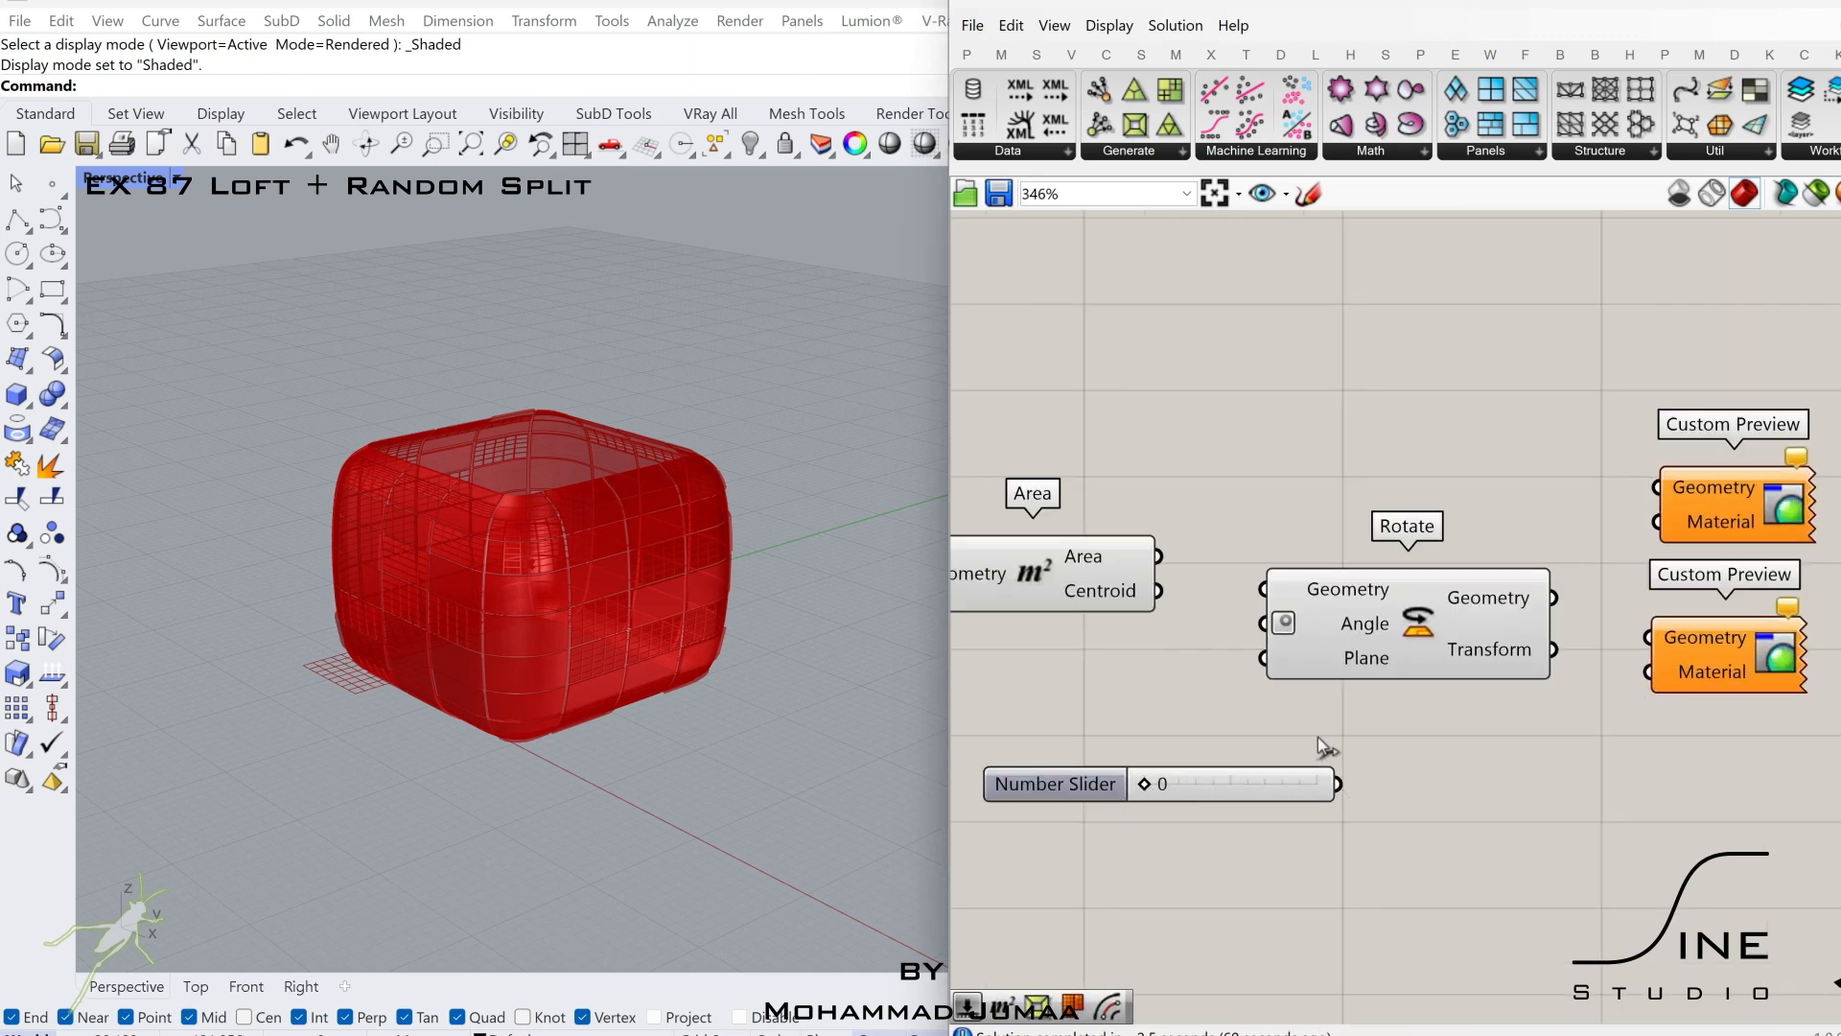
left_click_drag(1291, 670, 1295, 669)
left_click_drag(1395, 663, 1480, 664)
scroll(1480, 664, "down", 3)
right_click_drag(1480, 664, 1323, 677)
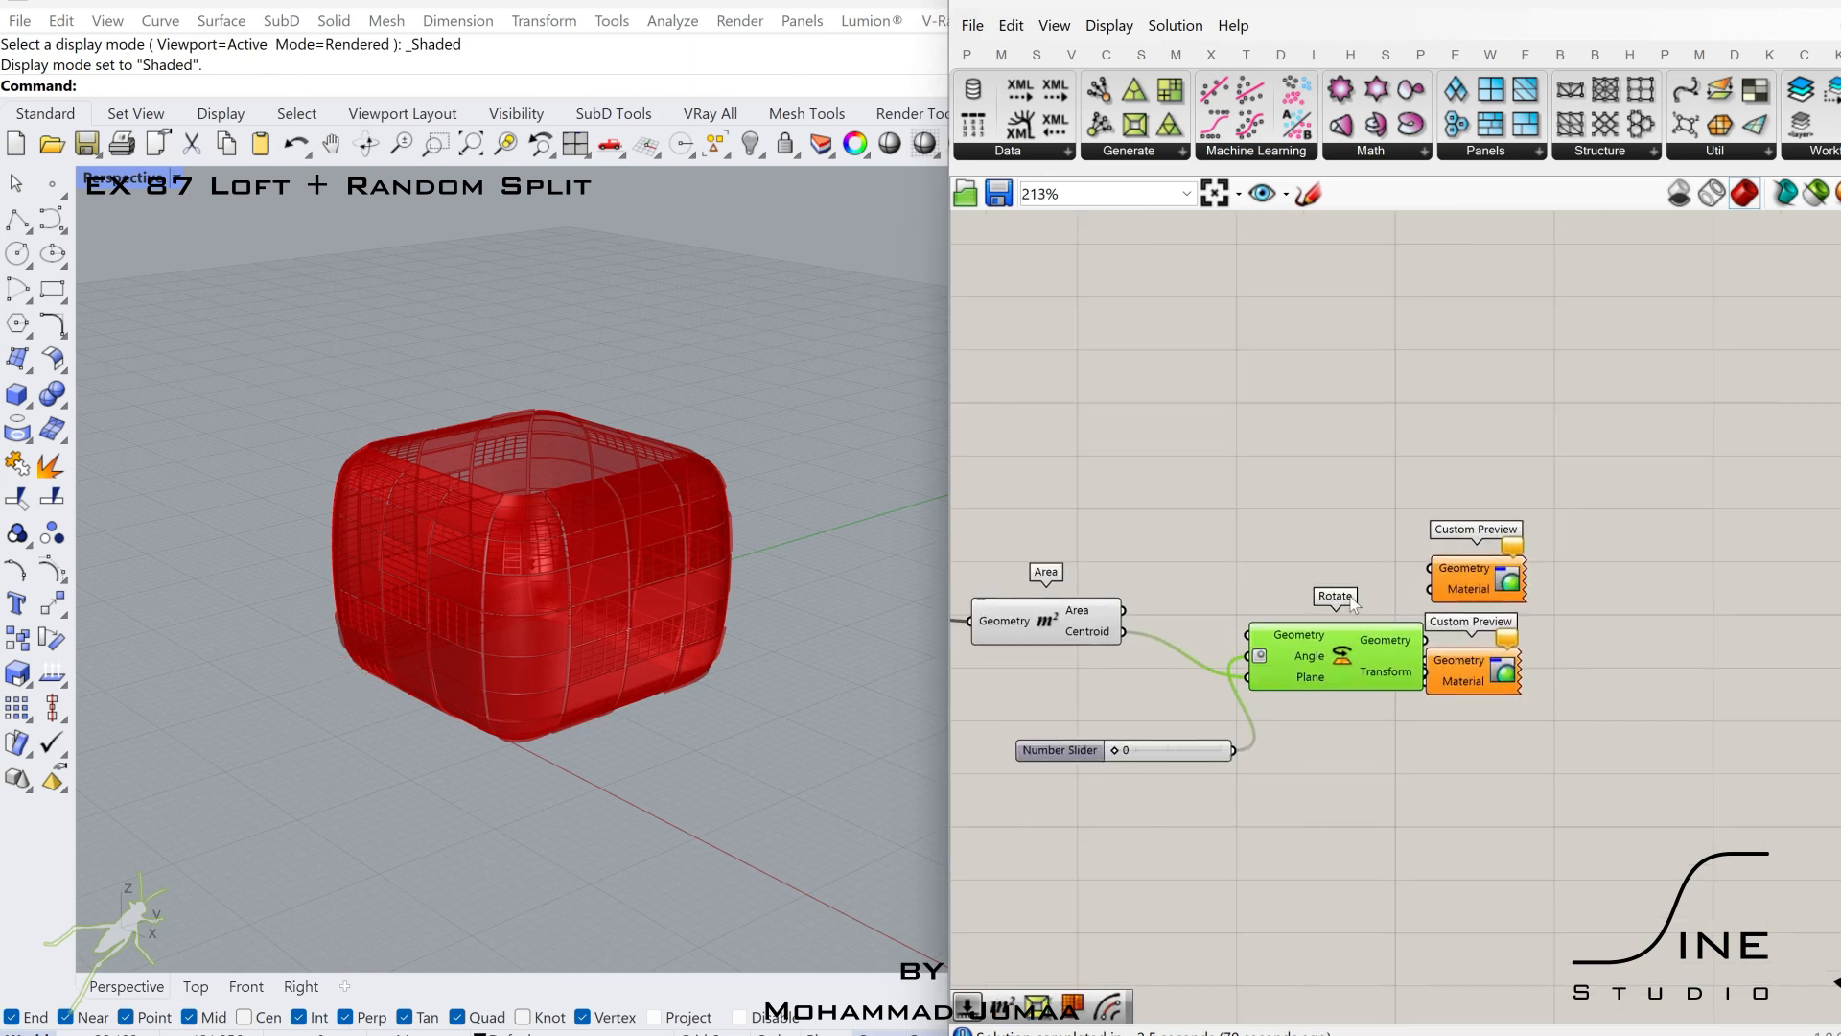
left_click_drag(1324, 677, 1327, 596)
Move the two Custom Preview components farther from Rotate and place a copy of Rotate below the original.
left_click_drag(1634, 461, 1466, 753)
left_click_drag(1469, 672, 1667, 634)
left_click_drag(1358, 586, 1468, 834)
scroll(1469, 781, "down", 5)
Connect the quad-panel branch's Offset Mesh output to the first Rotate's Geometry input.
scroll(1029, 830, "up", 2)
left_click(1241, 821)
scroll(1242, 819, "up", 3)
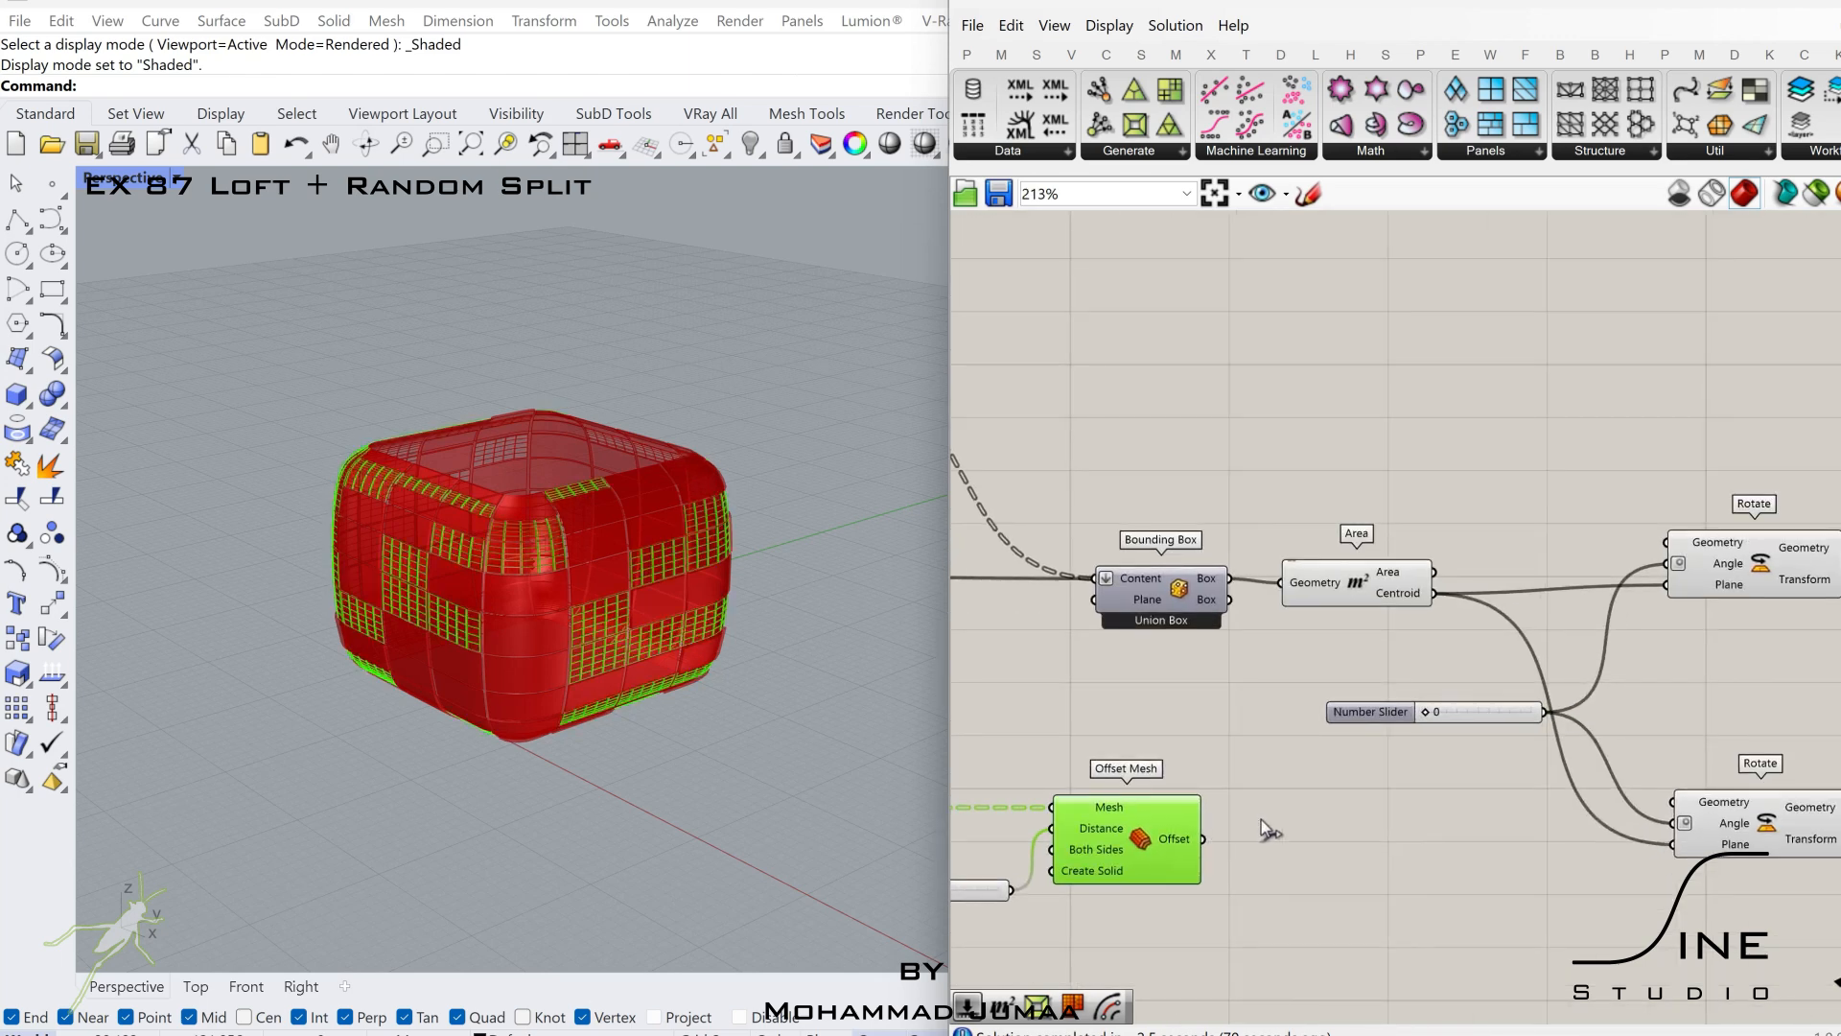
left_click(1651, 556)
right_click_drag(1623, 595, 1717, 583)
scroll(1717, 584, "down", 2)
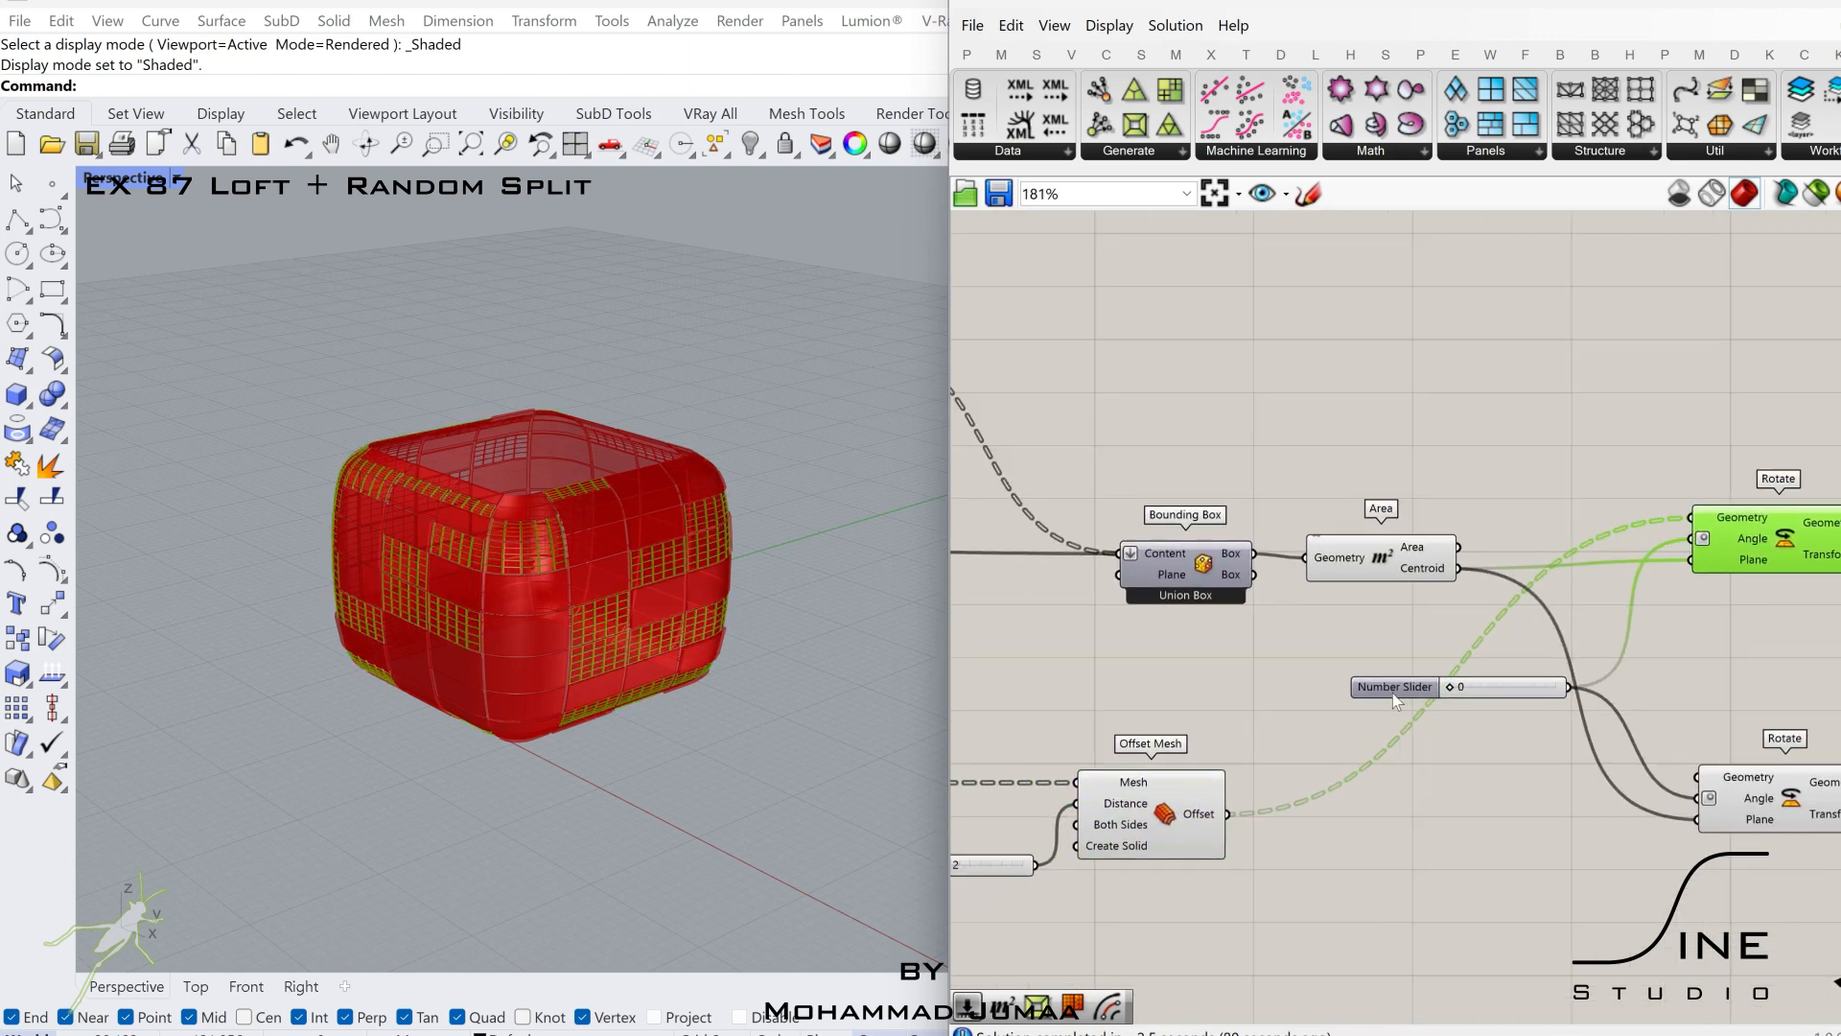
Connect the Mesh output of the quad-panel branch's lower Mesh Brep to the second Rotate's Geometry input.
left_click(1295, 764)
right_click_drag(1426, 731, 1679, 676)
left_click_drag(1256, 770, 1660, 750)
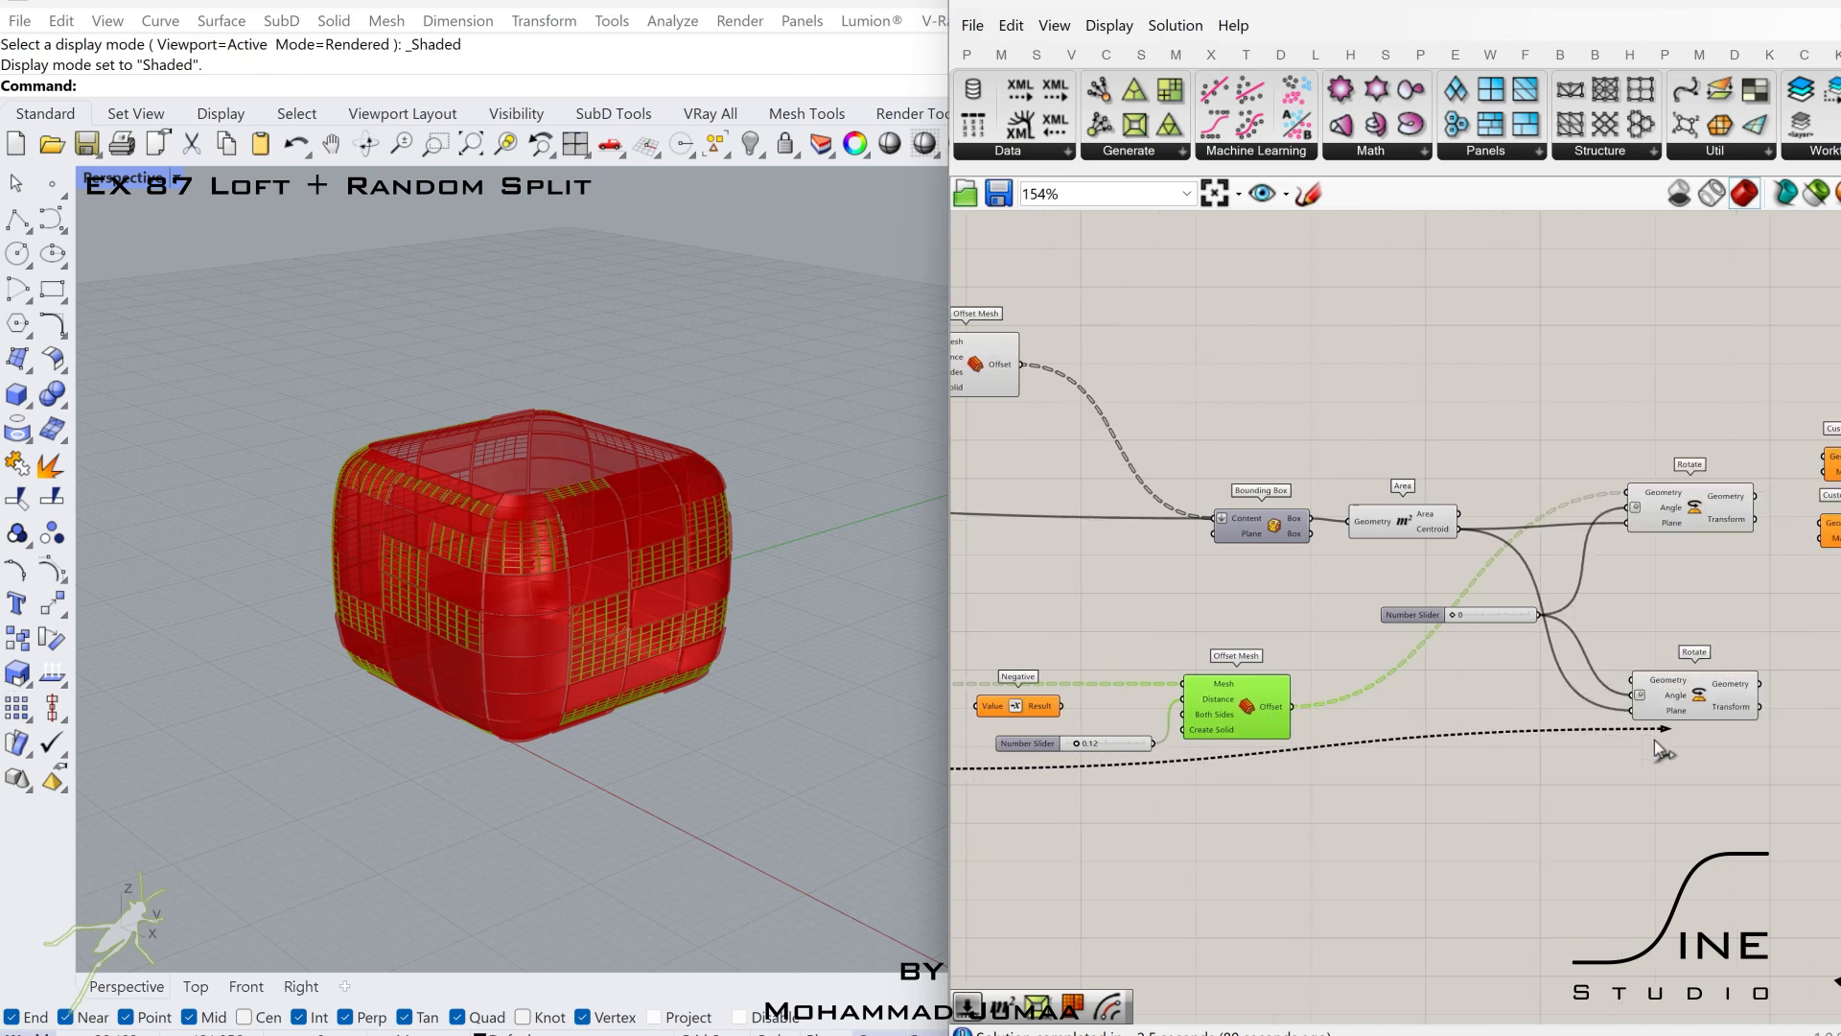
left_click_drag(1642, 672, 1642, 672)
right_click_drag(1247, 701, 1583, 681)
Turn off the preview of all components in the quad-panel branch, from Quad Panels to its Offset Mesh.
scroll(1583, 681, "down", 3)
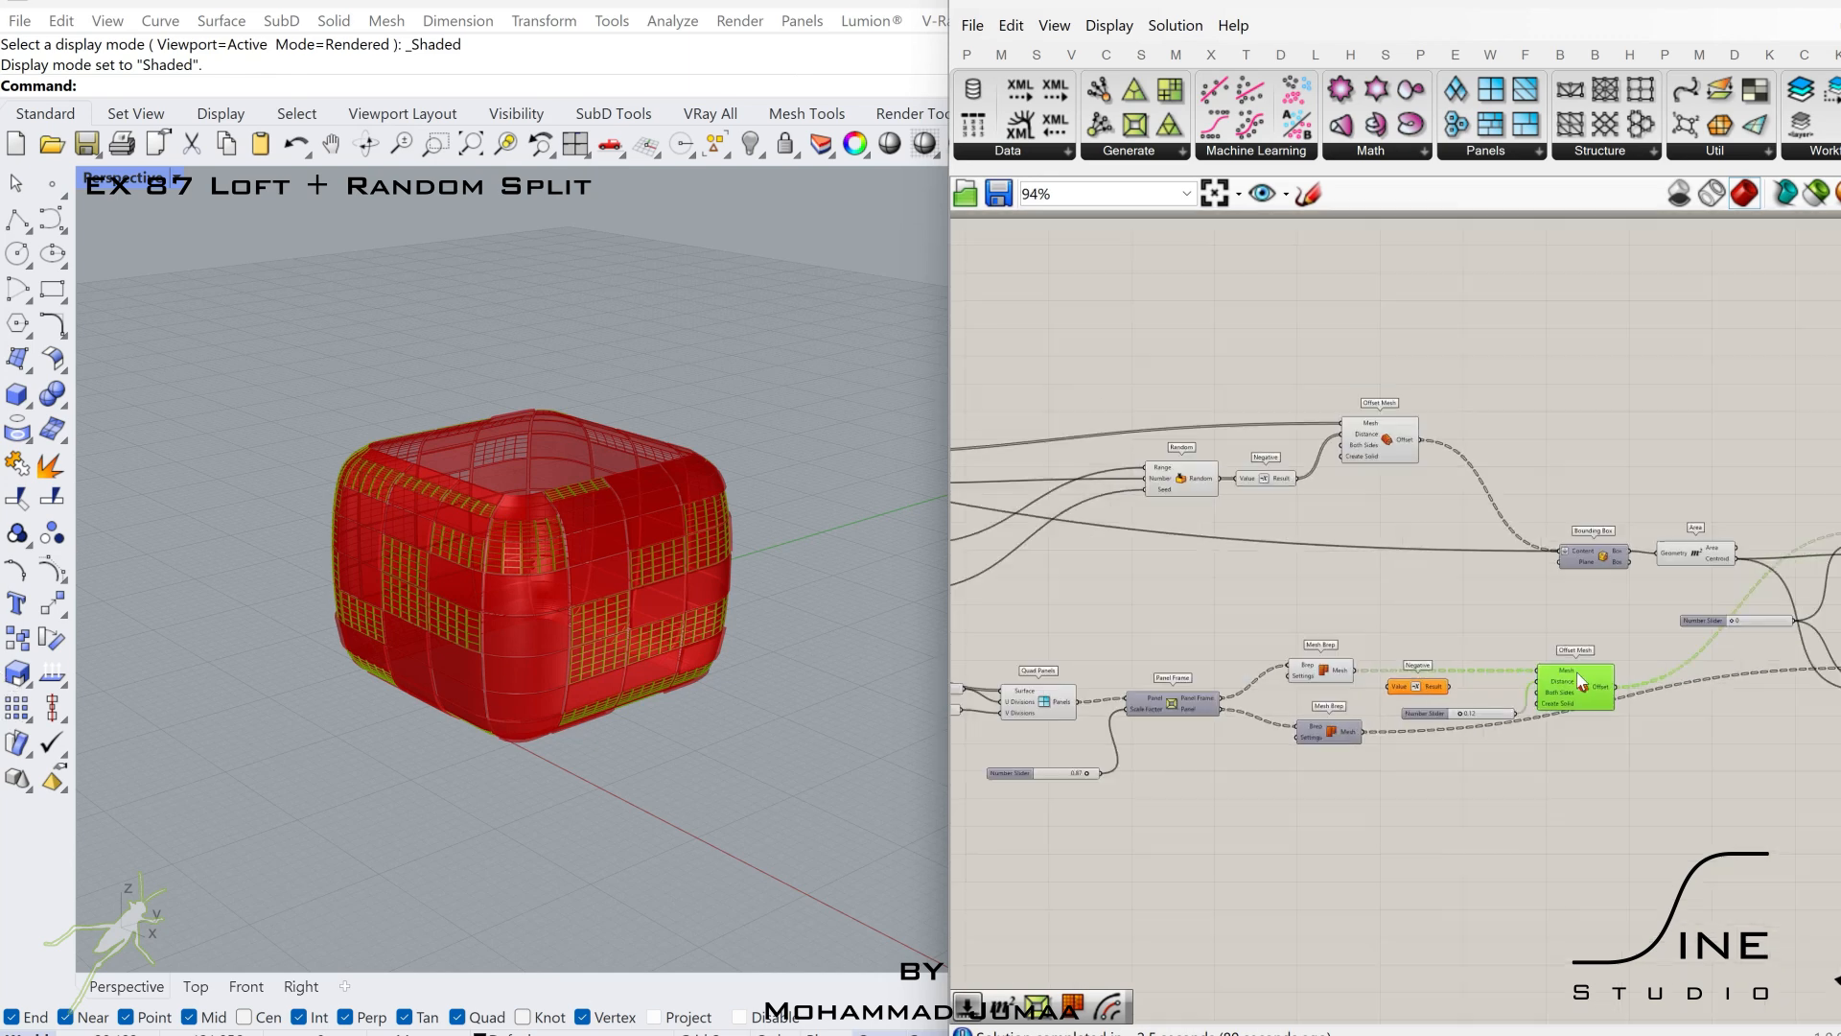
left_click_drag(1567, 619, 1023, 838)
middle_click(1174, 739)
left_click(1252, 659)
scroll(1539, 633, "down", 2)
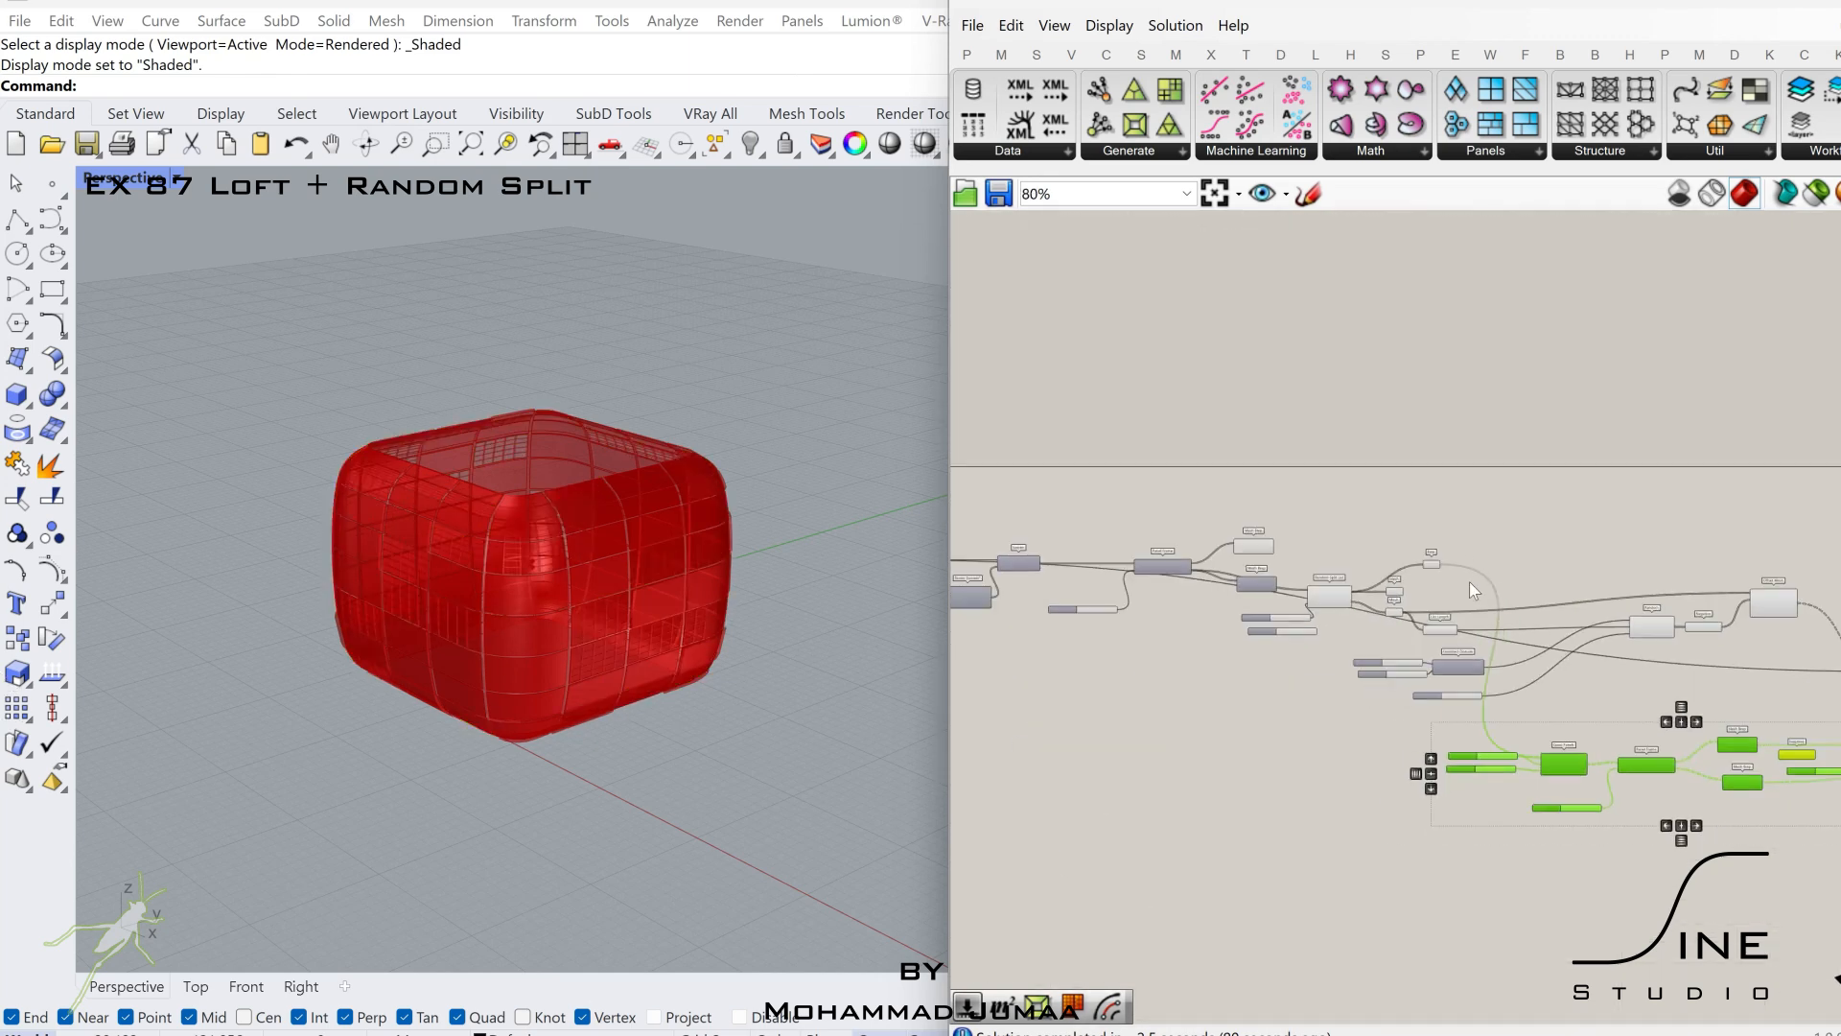
scroll(1469, 581, "up", 2)
left_click_drag(1500, 505, 999, 769)
middle_click(1212, 641)
scroll(1283, 600, "up", 4)
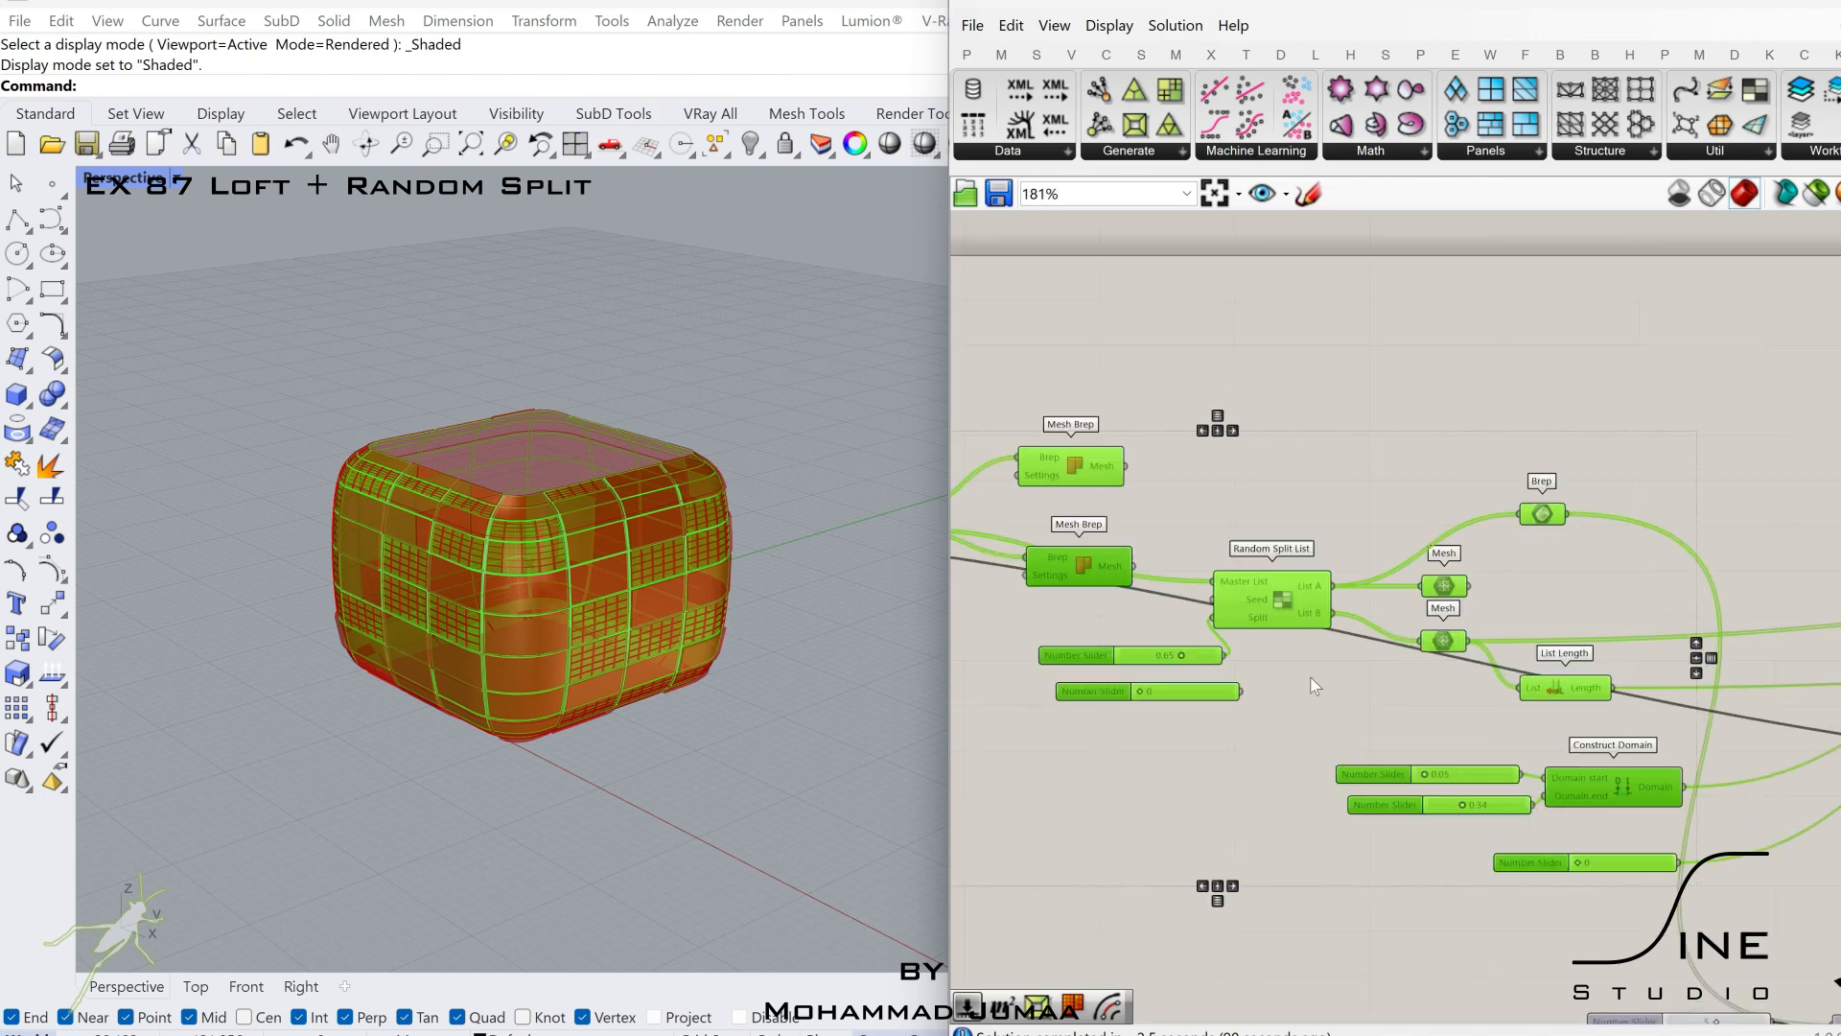
left_click(1310, 676)
Shift the List A Mesh container aside and connect the upper Mesh Brep before Random Split List to the first Rotate's Geometry.
left_click_drag(1449, 587, 1501, 589)
left_click(1445, 641)
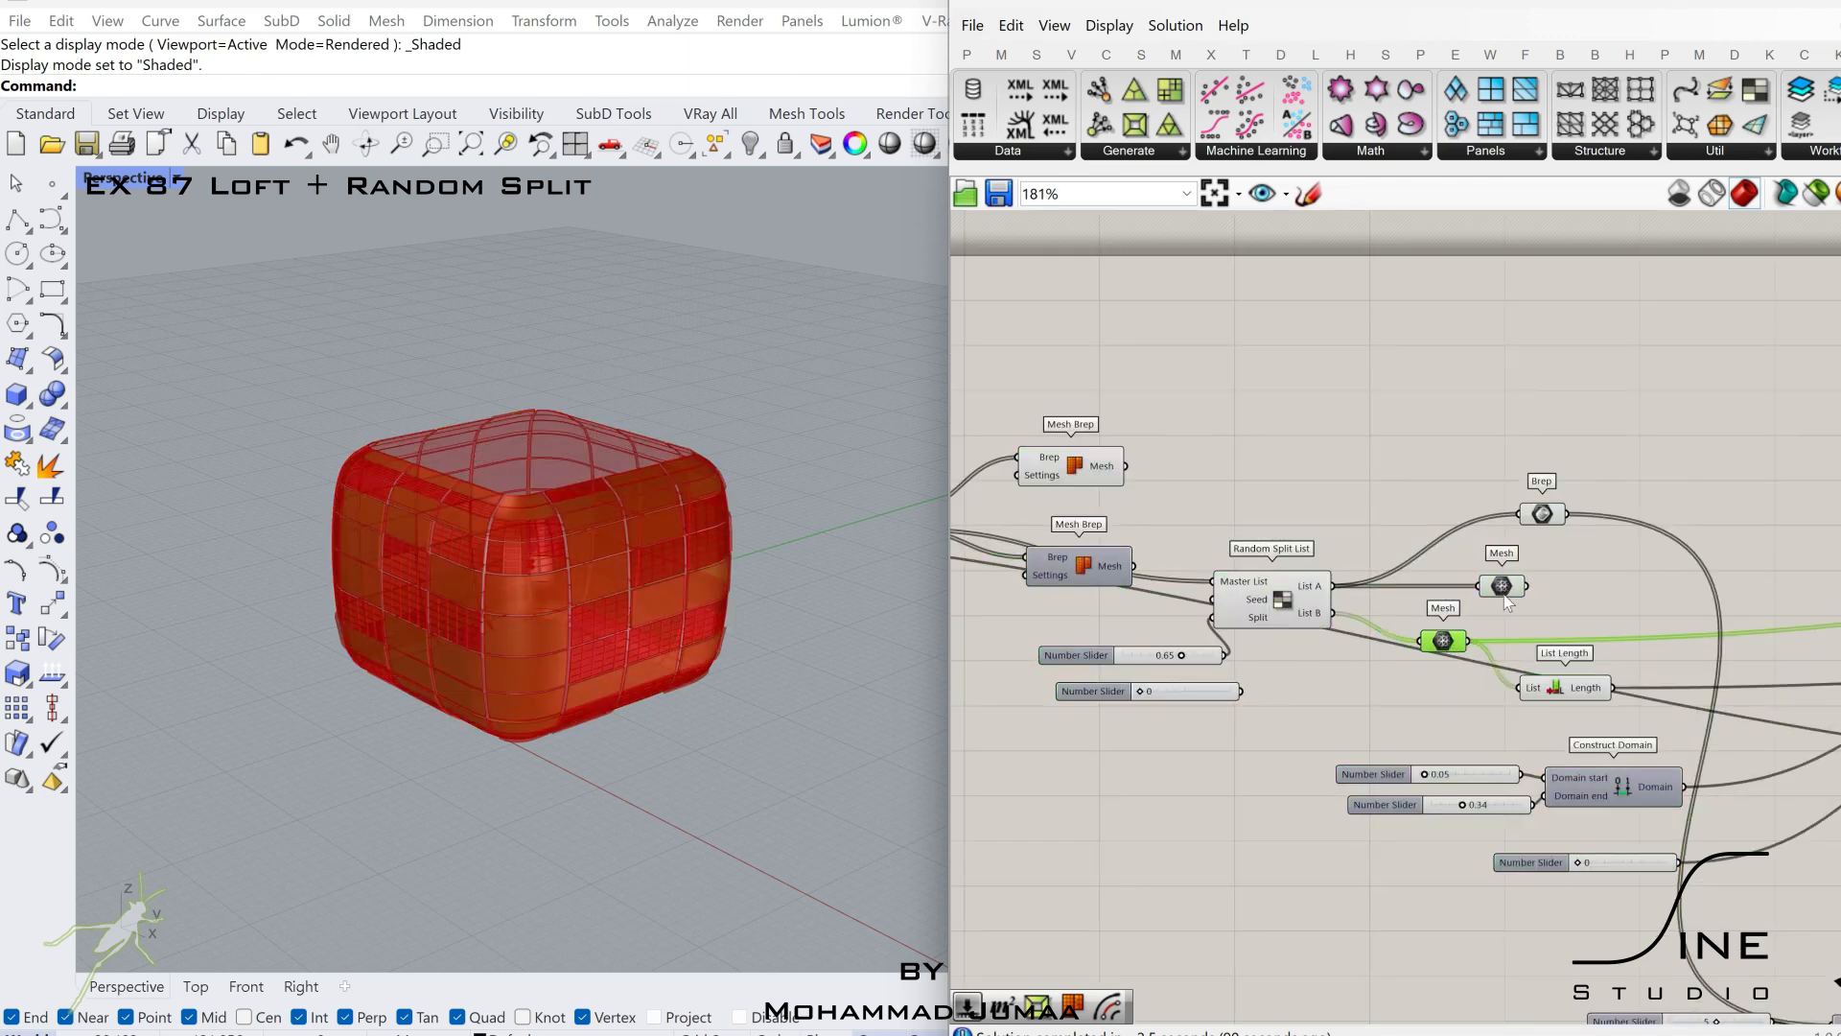
left_click(1103, 472)
scroll(1101, 473, "down", 2)
left_click_drag(1122, 469, 1518, 682)
scroll(1678, 564, "down", 5)
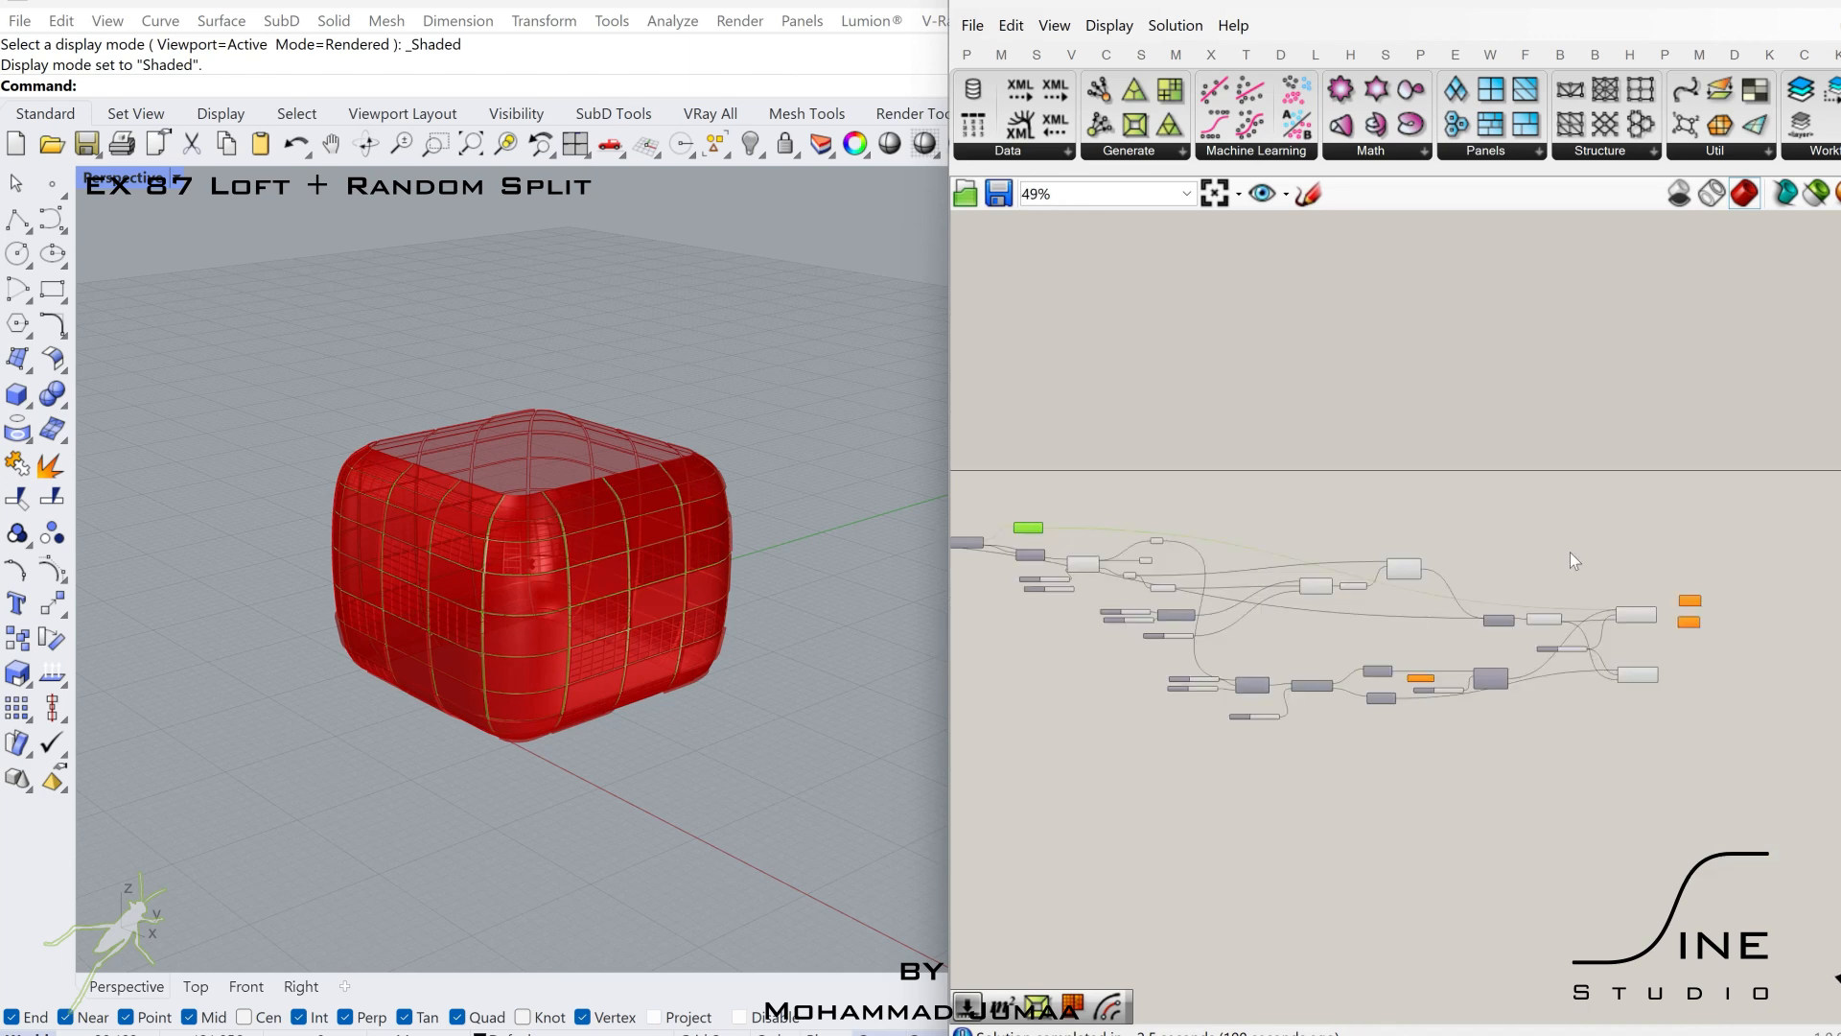
Turn off the preview of the panel, random-split, offset and Area components that precede the Rotate components.
left_click_drag(1587, 518, 935, 742)
middle_click(1060, 643)
left_click(1138, 565)
right_click_drag(1014, 665, 1349, 662)
left_click(1349, 662)
scroll(1062, 644, "up", 2)
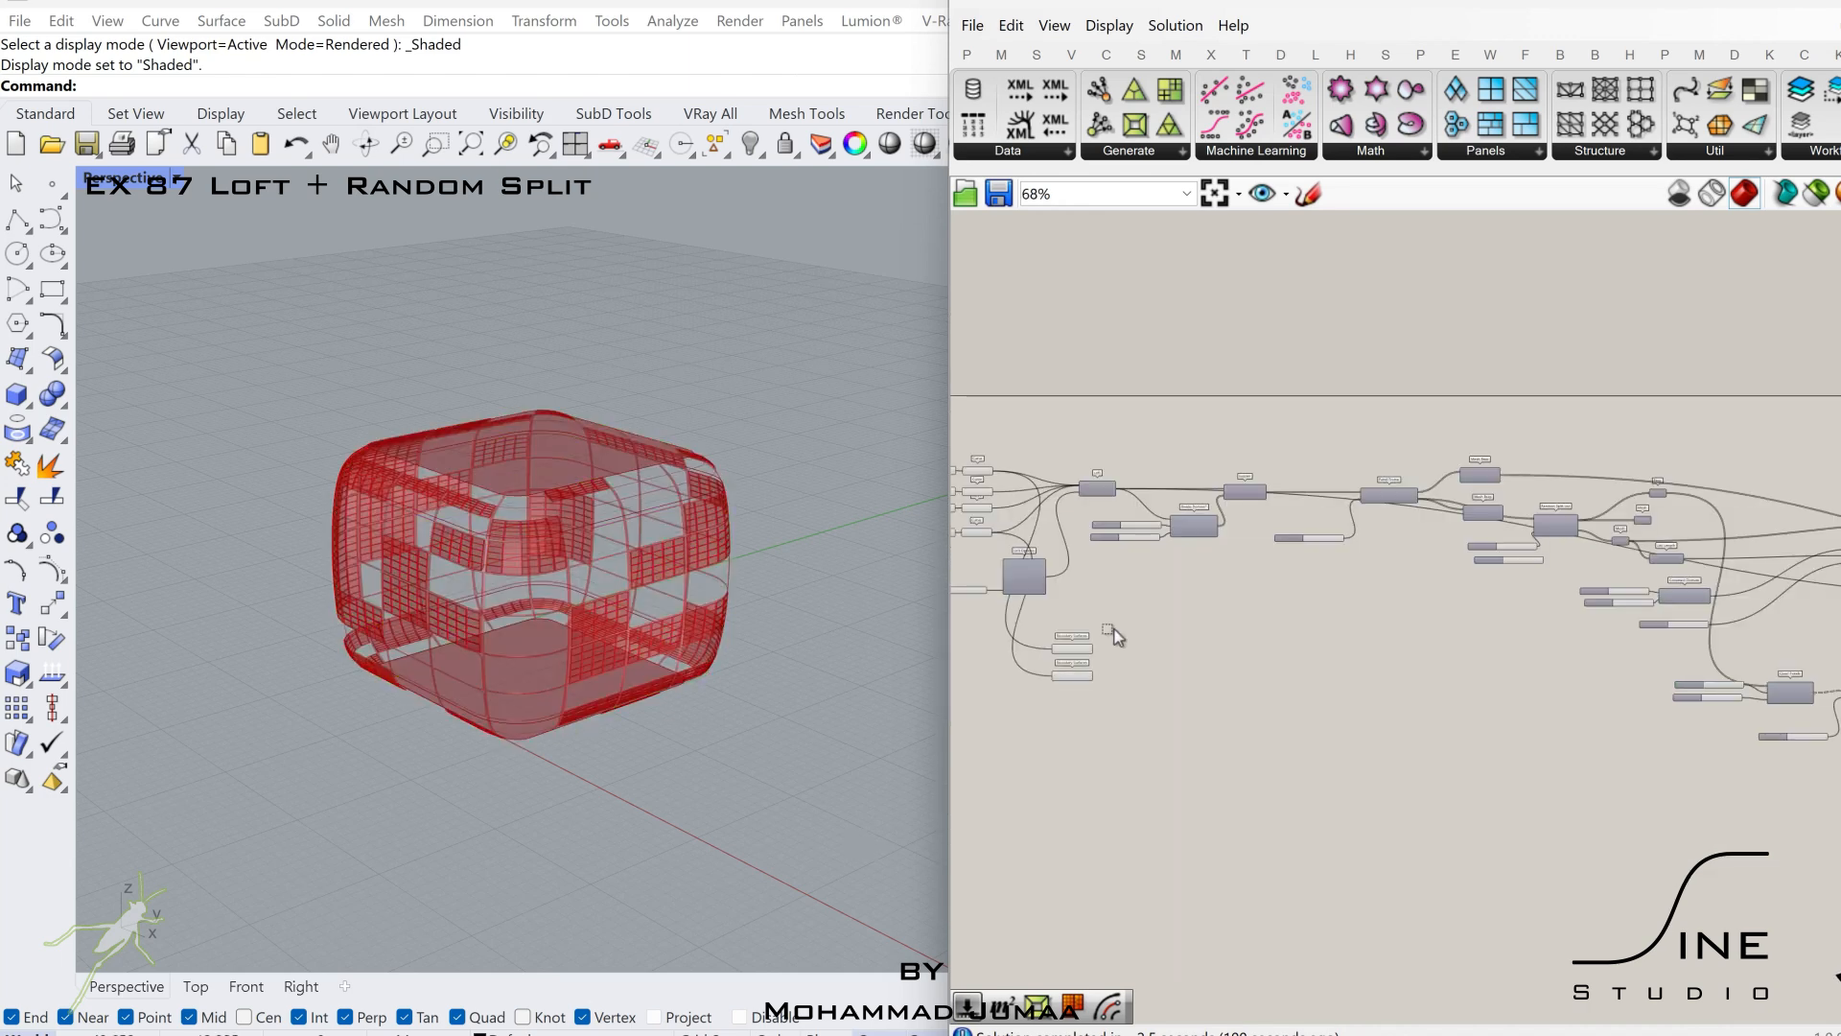
Move the two Boundary Surfaces components from the Loft area to below the Rotate components.
left_click_drag(1109, 631, 1057, 681)
right_click_drag(1551, 718, 1152, 758)
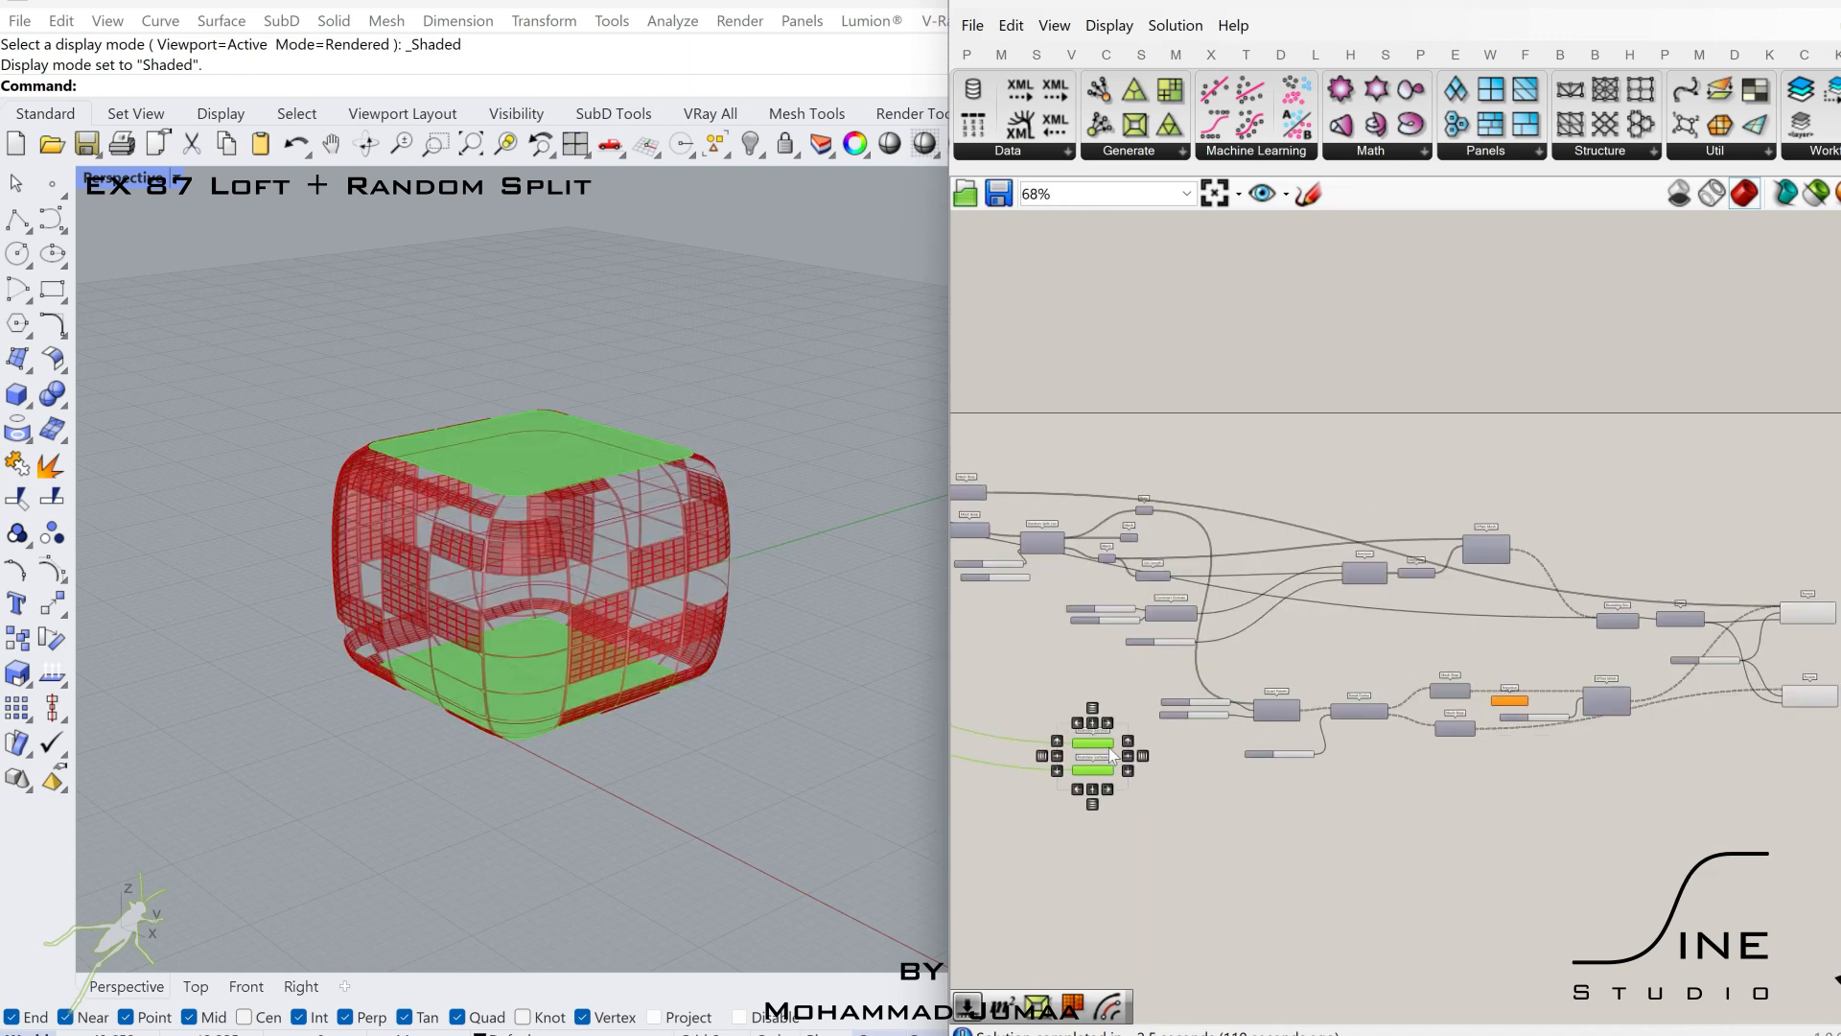
left_click_drag(1109, 747, 1694, 782)
right_click_drag(1694, 782, 1226, 822)
left_click(1249, 815)
Connect both Boundary Surfaces outputs to the first Rotate's Geometry input, keeping its existing connections.
scroll(1250, 815, "up", 6)
left_click_drag(1362, 385, 1415, 369, "shift")
left_click_drag(1201, 899, 1416, 370, "shift")
right_click_drag(1307, 634, 1473, 621)
scroll(1473, 621, "down", 5)
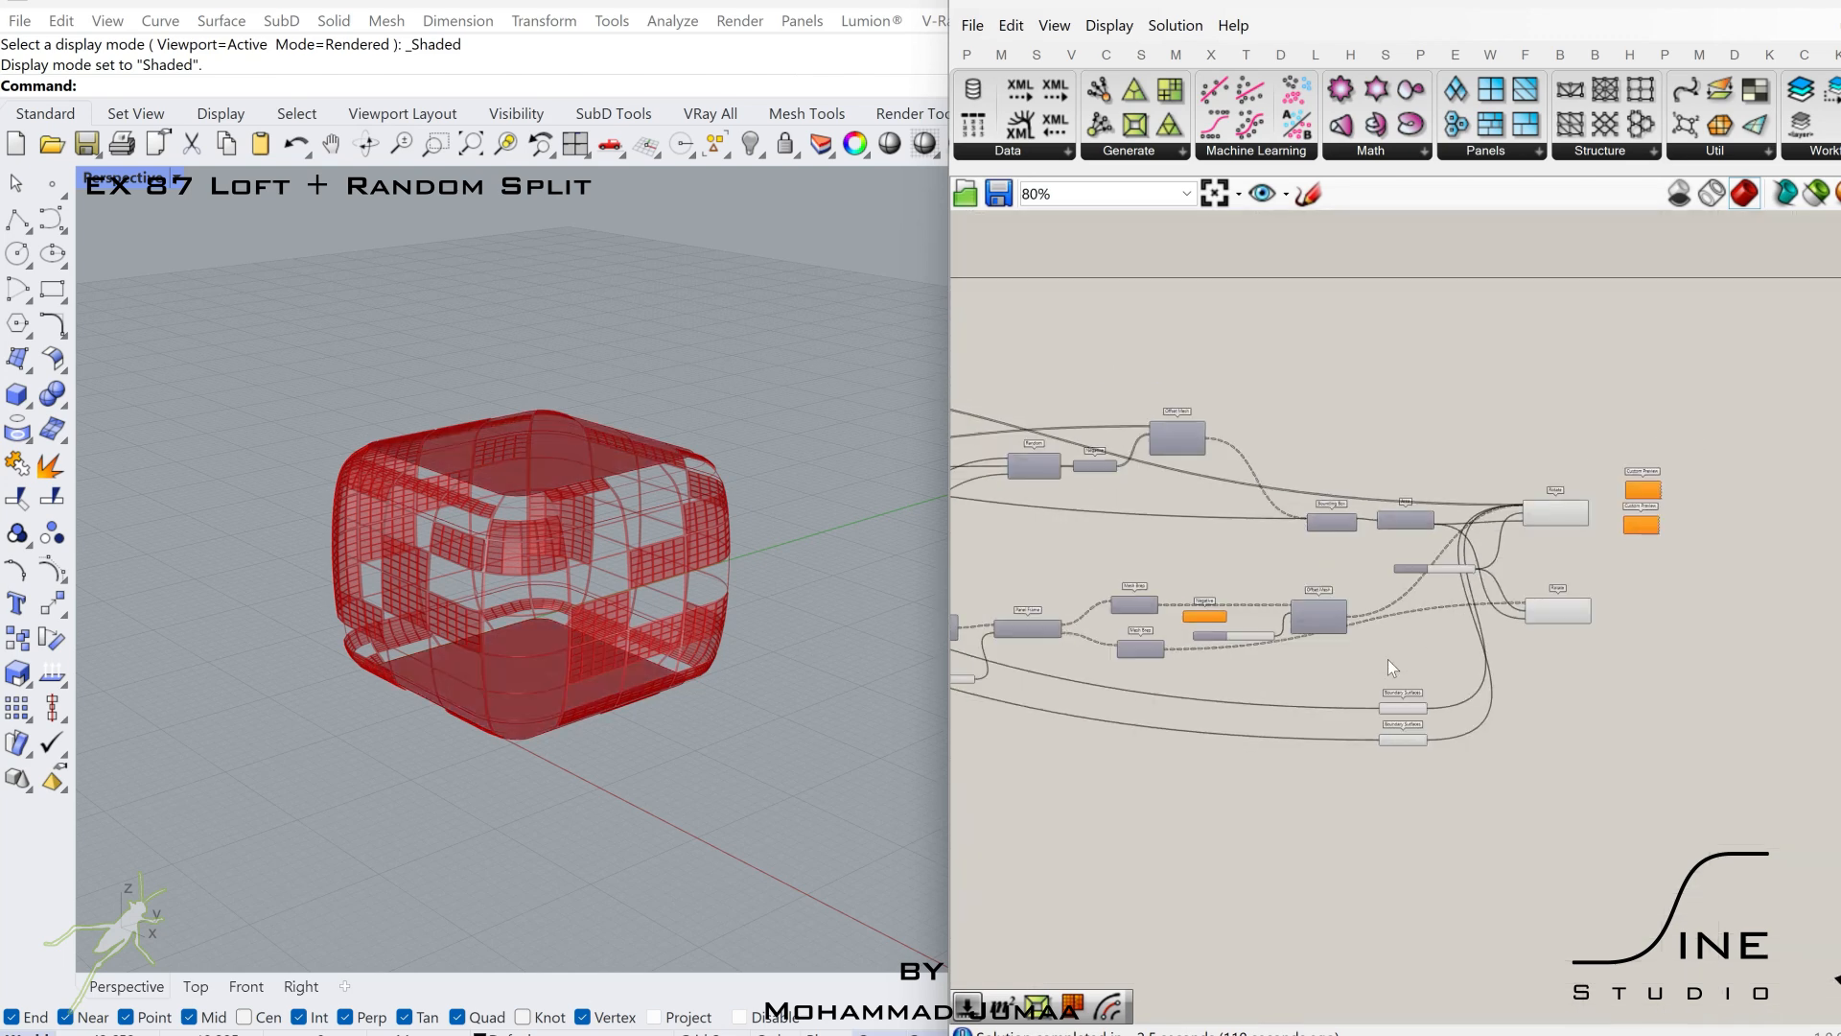
Connect the random-split branch's Offset Mesh output to the first Rotate's Geometry input, keeping the other connections.
right_click_drag(1103, 554, 1443, 568)
scroll(1007, 450, "up", 5)
right_click_drag(1007, 450, 1337, 531)
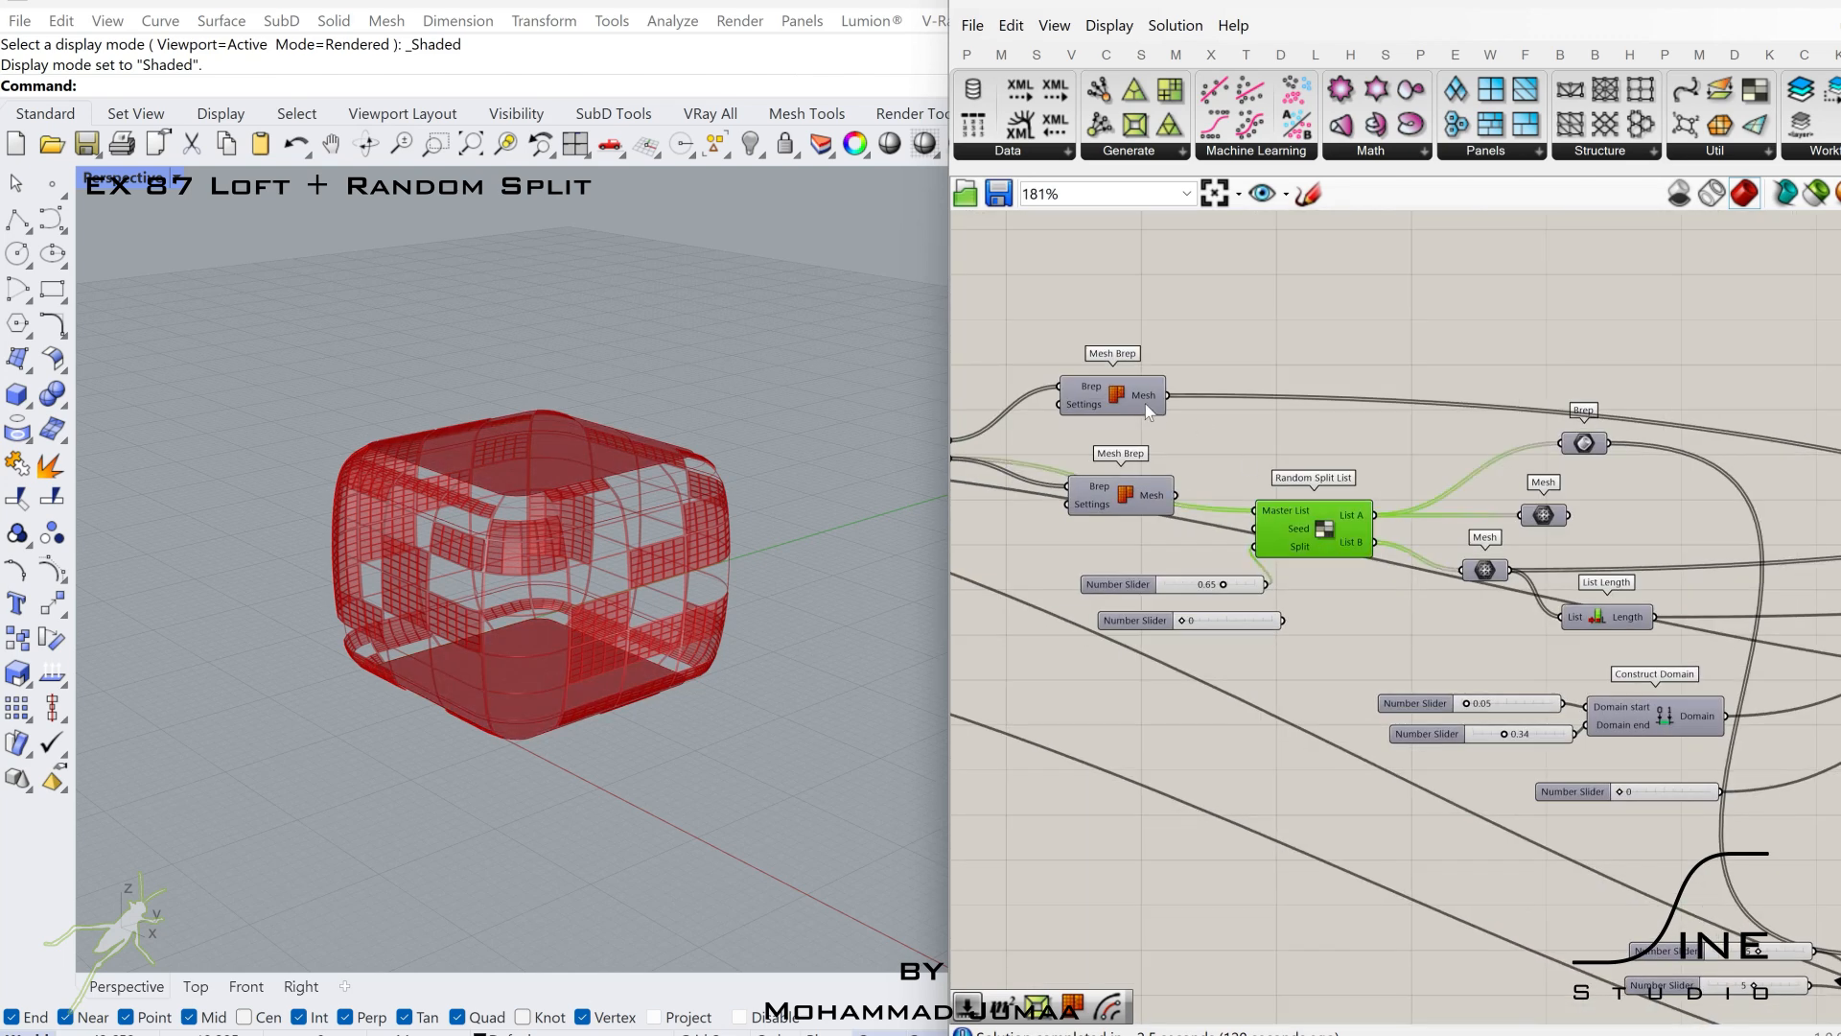
right_click_drag(1145, 405, 1455, 398)
right_click_drag(1213, 442, 1521, 456)
scroll(1521, 456, "down", 1)
right_click_drag(1741, 433, 1529, 439)
scroll(1529, 440, "up", 3)
right_click_drag(1764, 602, 1224, 576)
left_click(1438, 619)
right_click_drag(1542, 617, 1319, 608)
scroll(1319, 609, "down", 3)
right_click_drag(1464, 604, 1237, 602)
right_click_drag(1707, 605, 1247, 606)
right_click_drag(1496, 598, 1230, 590)
scroll(1184, 572, "down", 1)
scroll(1182, 579, "up", 1)
right_click_drag(1722, 633, 1425, 588)
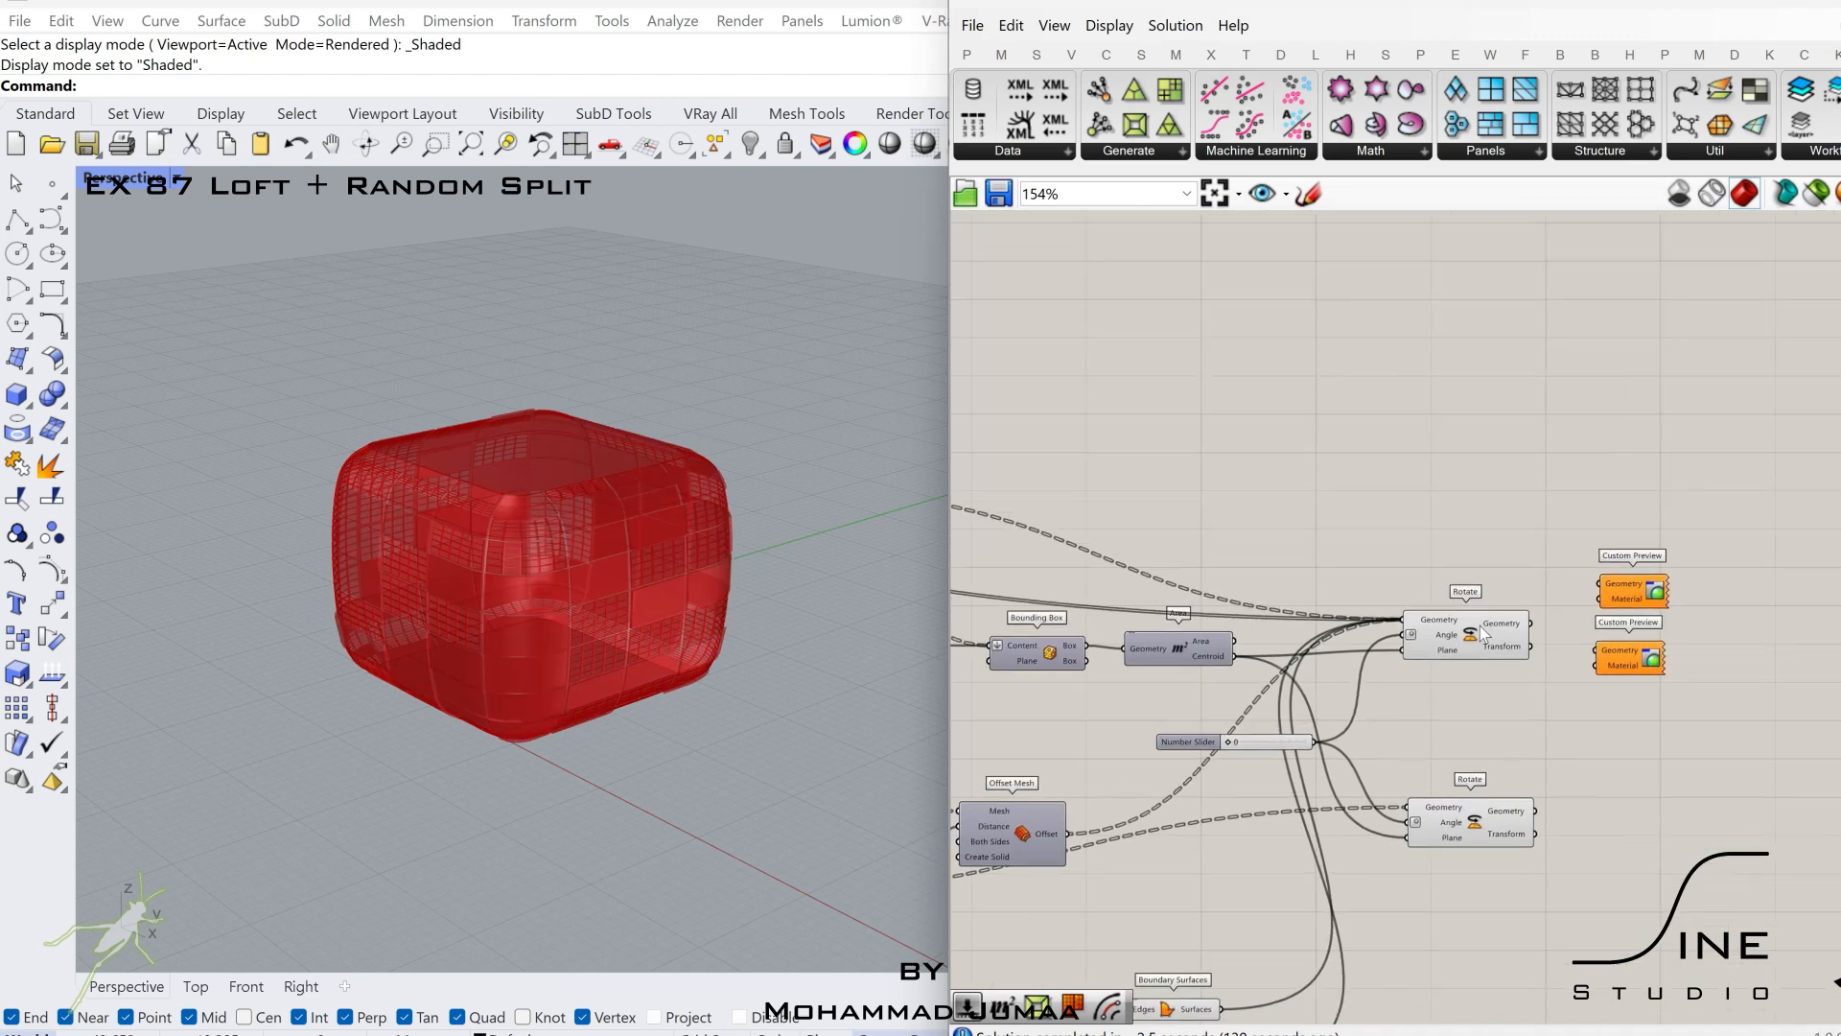
Connect the first Rotate's Geometry output to the upper Custom Preview and the second Rotate's Geometry output to the lower one.
left_click(1496, 629)
right_click_drag(1515, 629, 1164, 602)
scroll(1164, 602, "up", 3)
left_click_drag(1479, 455, 1370, 631)
left_click(1251, 637)
left_click_drag(1403, 553, 1444, 581)
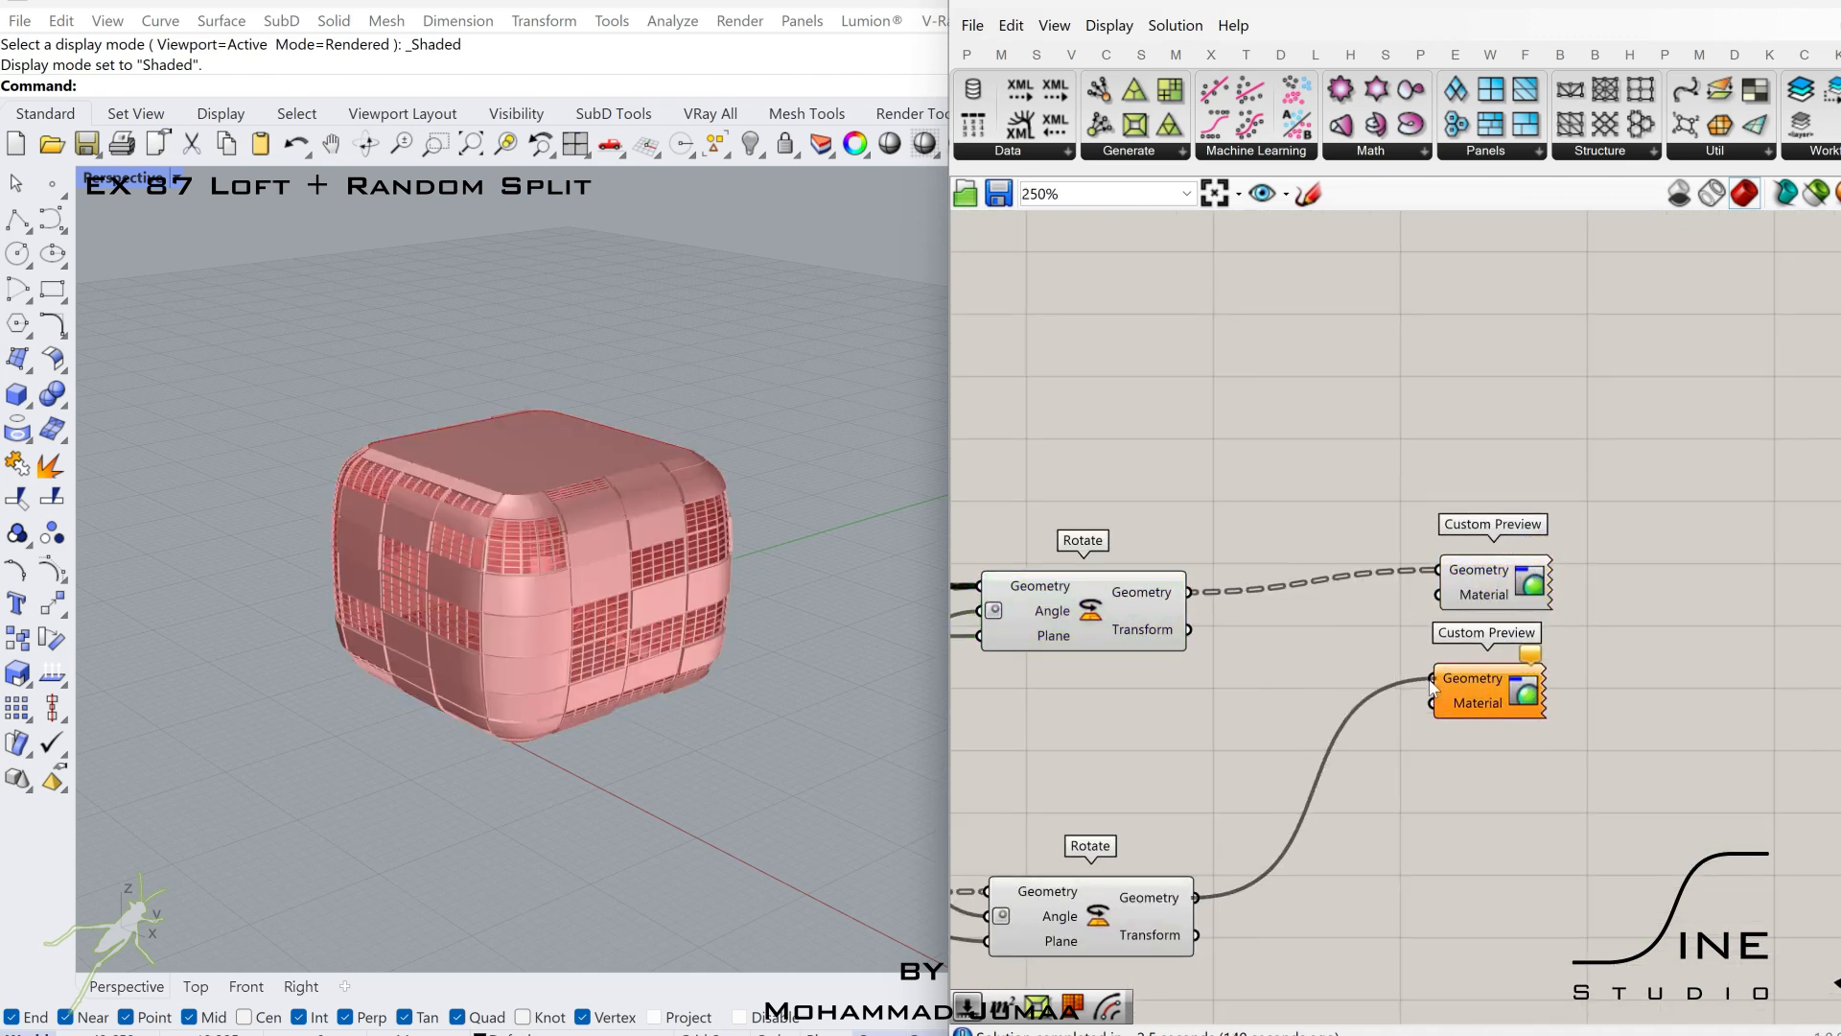
left_click_drag(1430, 679, 1431, 680)
Turn off the preview of all remaining components upstream of the two Custom Previews, including the base curves and Rotates.
right_click_drag(1244, 683, 1680, 671)
scroll(1472, 704, "down", 9)
left_click_drag(1758, 565, 1100, 908)
middle_click(1325, 746)
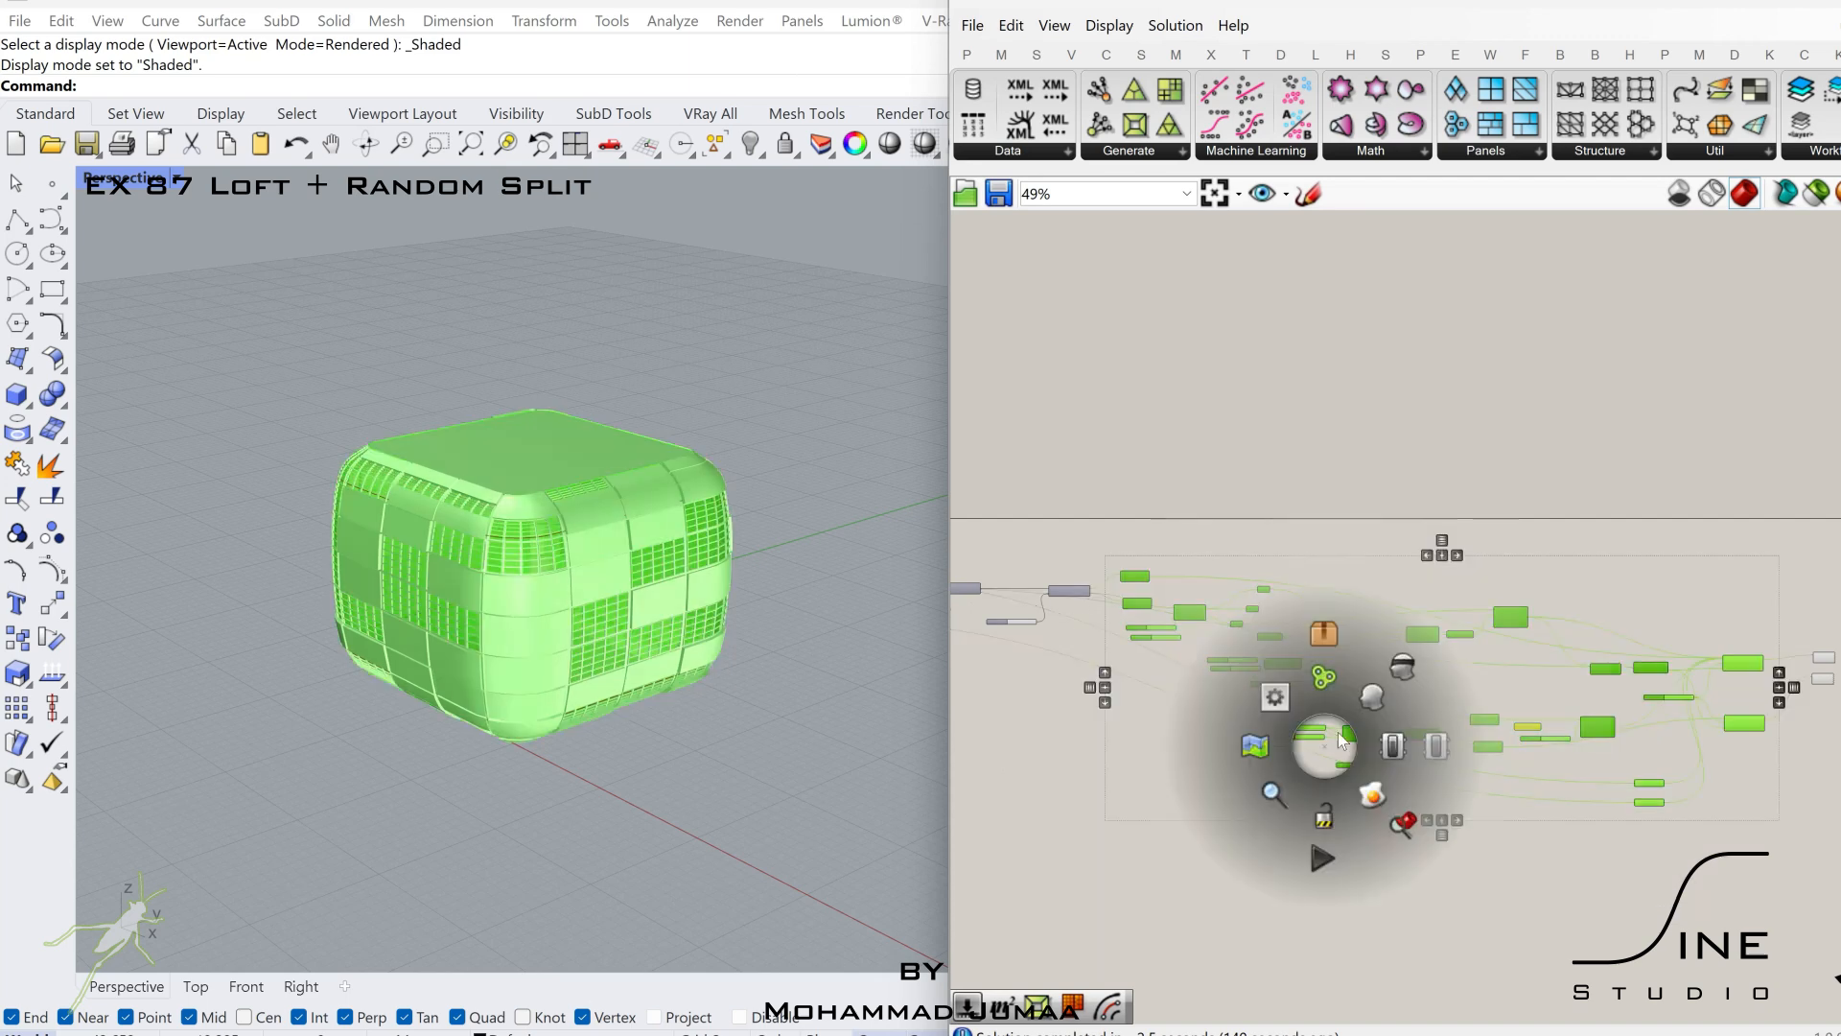
scroll(1342, 740, "down", 1)
left_click(1404, 669)
scroll(1343, 691, "down", 3)
right_click_drag(1237, 677, 1599, 695)
left_click_drag(1552, 618, 1124, 806)
middle_click(1182, 762)
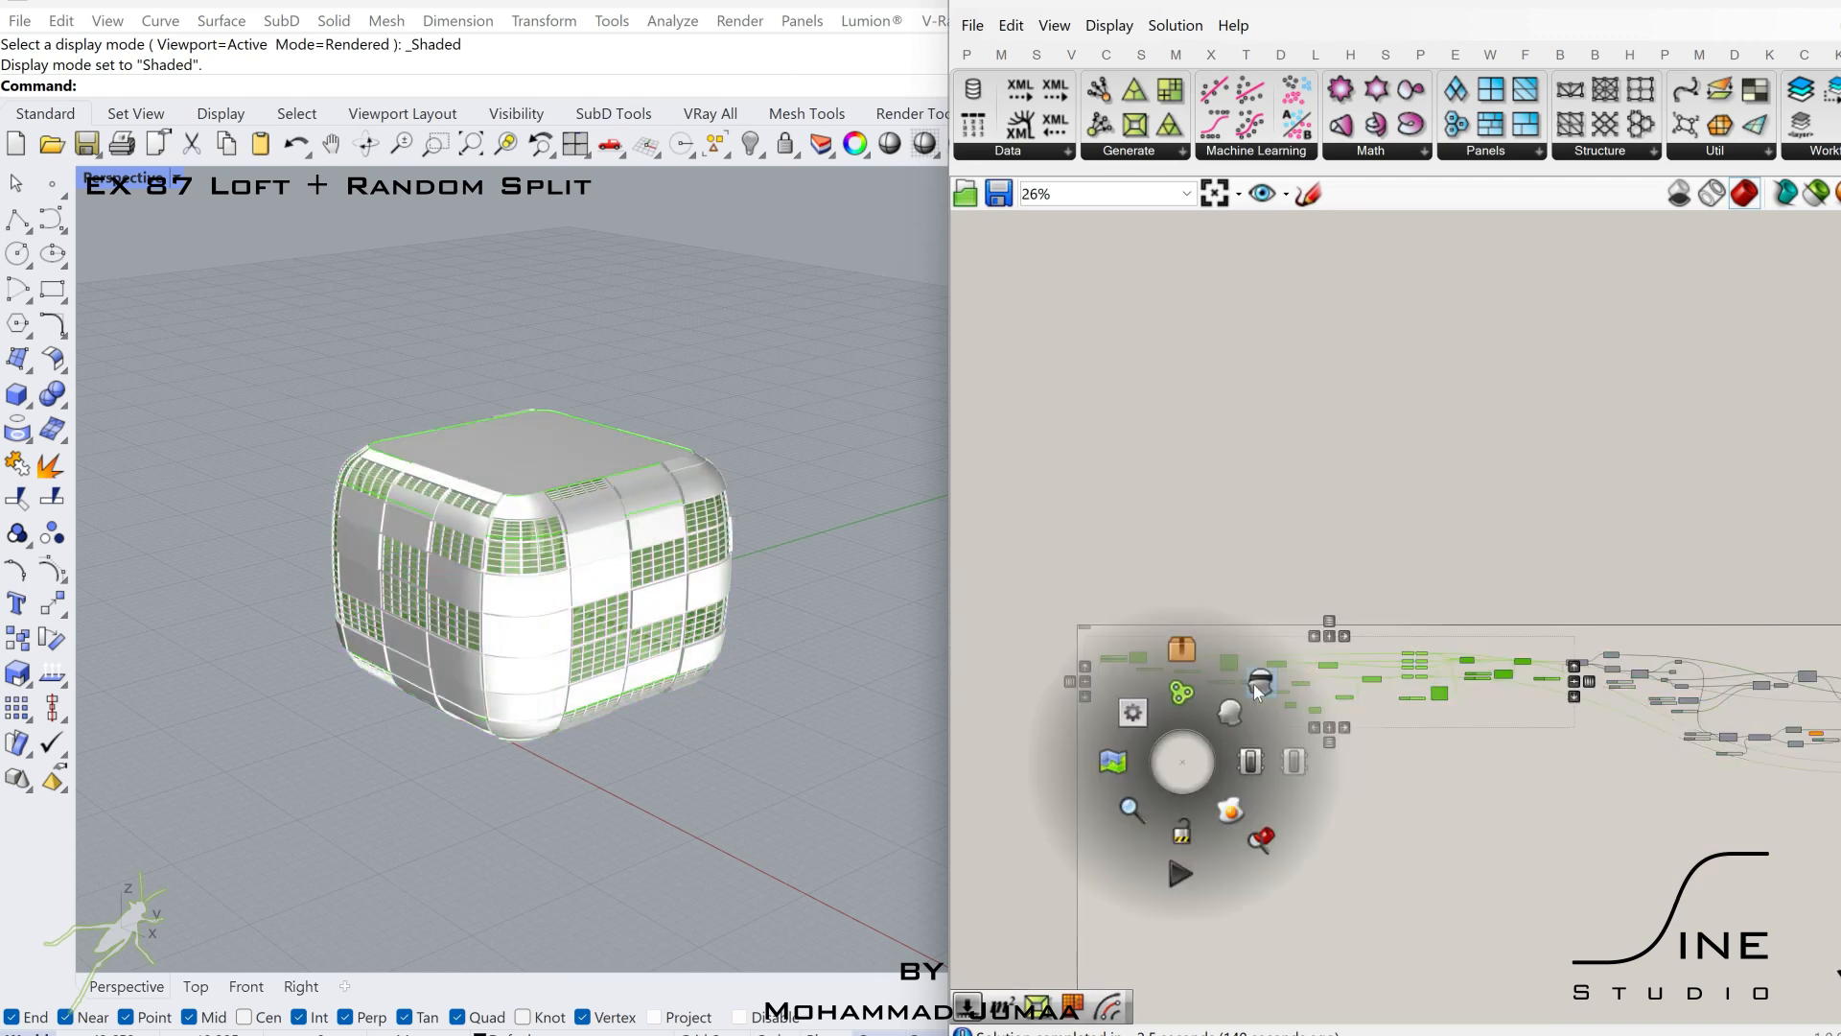
left_click(1255, 686)
Clear the selection and switch the Rhino Perspective viewport to Rendered display mode.
left_click(1211, 775)
left_click(757, 765)
key("ctrl+alt+r")
Set the Divide Domain² V Count slider to 9 and its U Count slider to 8.
right_click_drag(1691, 800, 1286, 766)
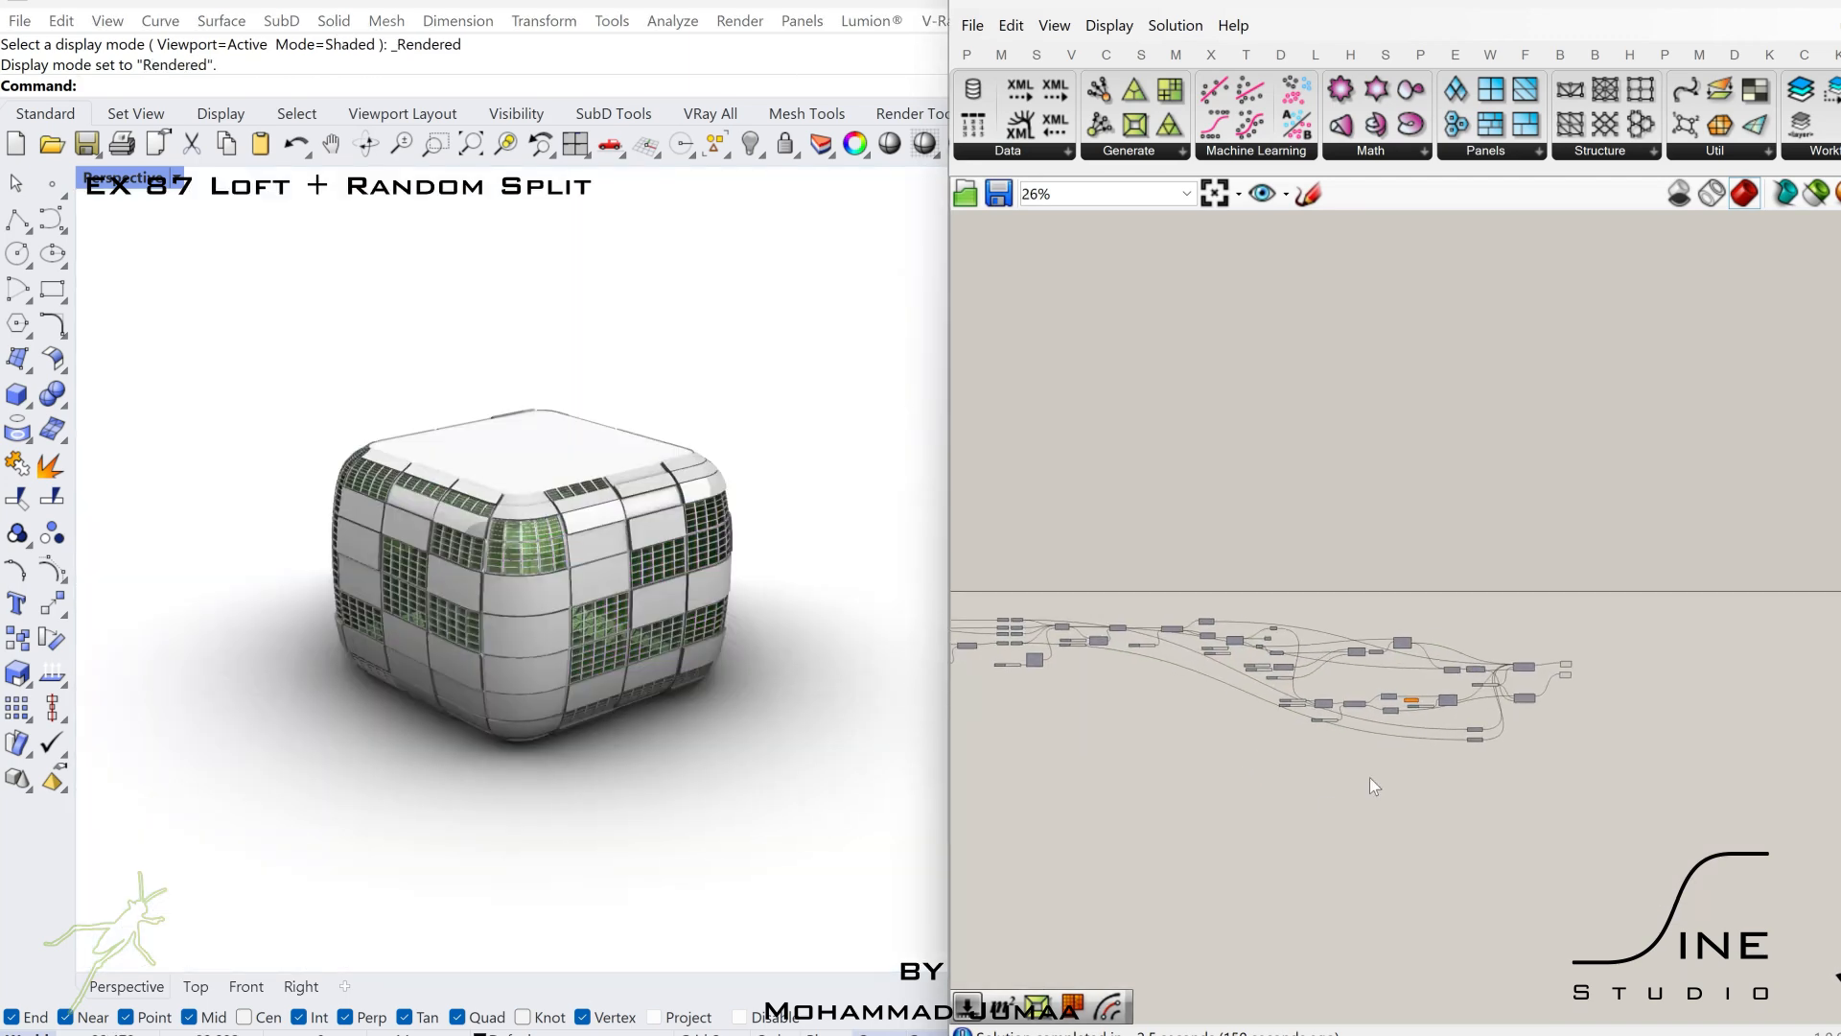
scroll(1364, 714, "up", 8)
right_click_drag(1411, 645, 1432, 841)
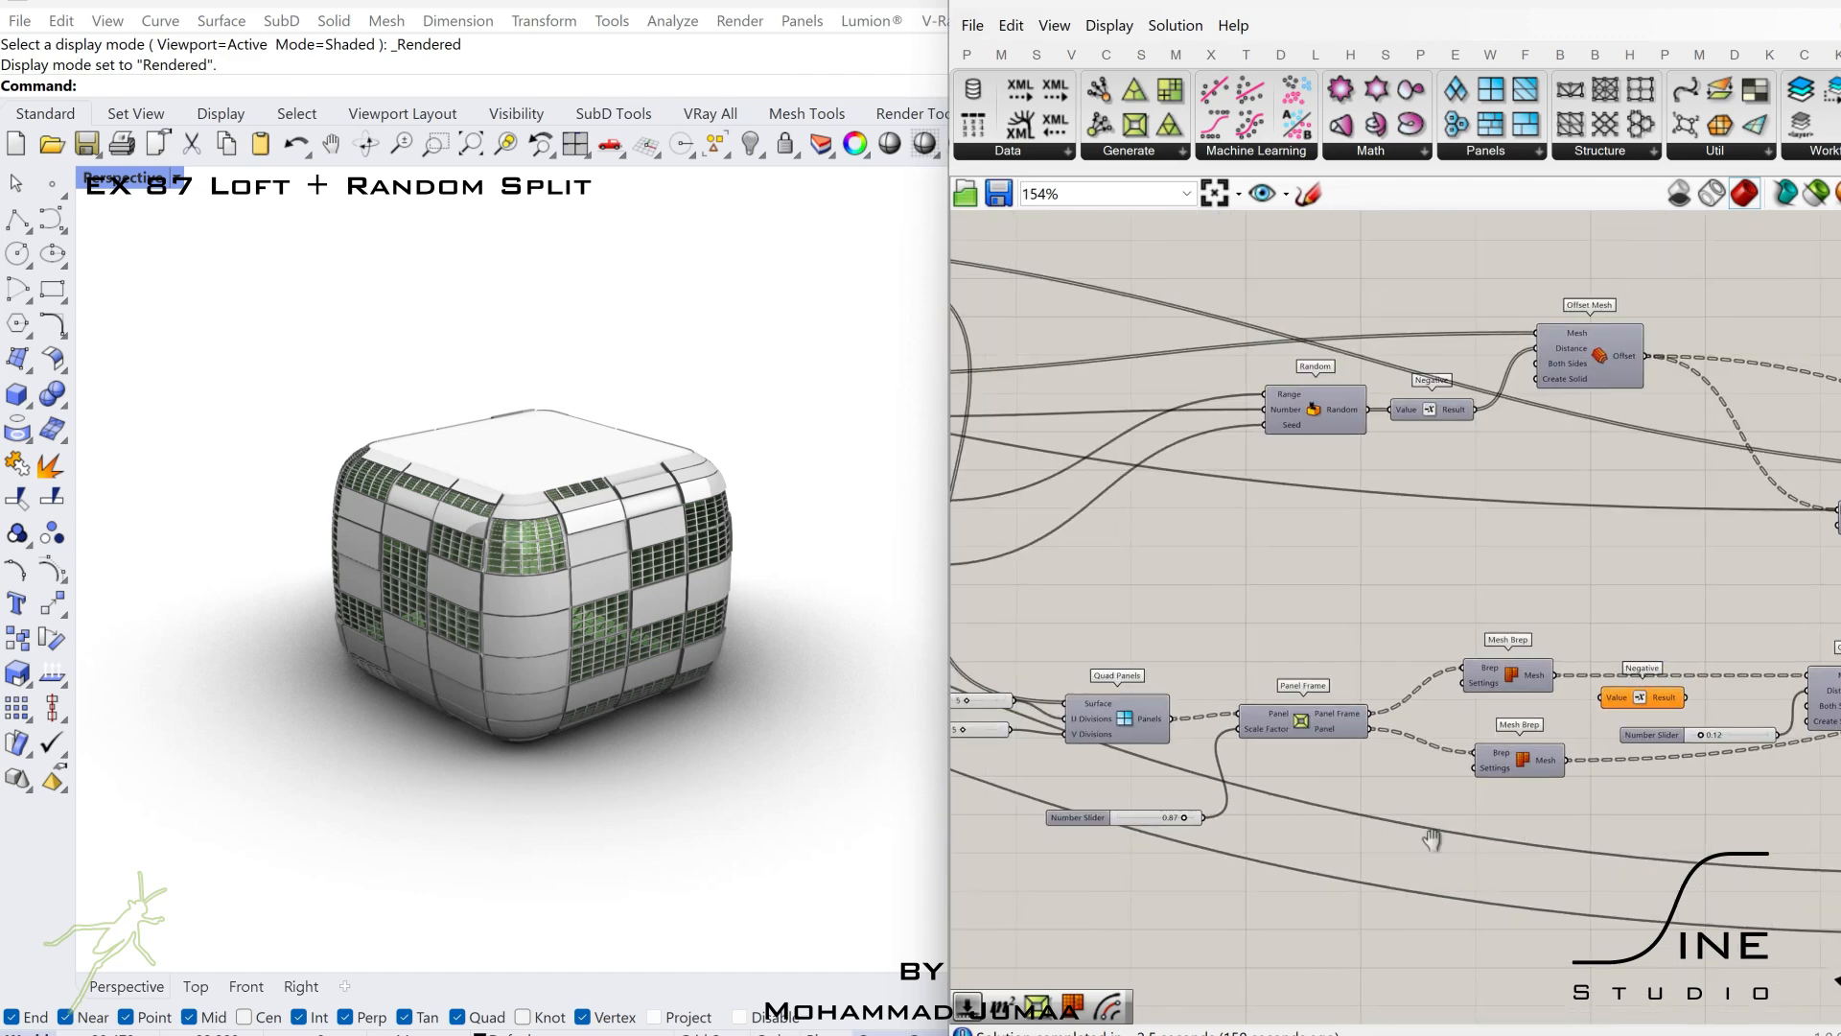
scroll(1432, 840, "down", 2)
right_click_drag(1046, 609, 1717, 669)
scroll(1314, 579, "up", 3)
right_click_drag(1150, 537, 1823, 585)
right_click_drag(1160, 576, 1381, 589)
scroll(1381, 589, "up", 5)
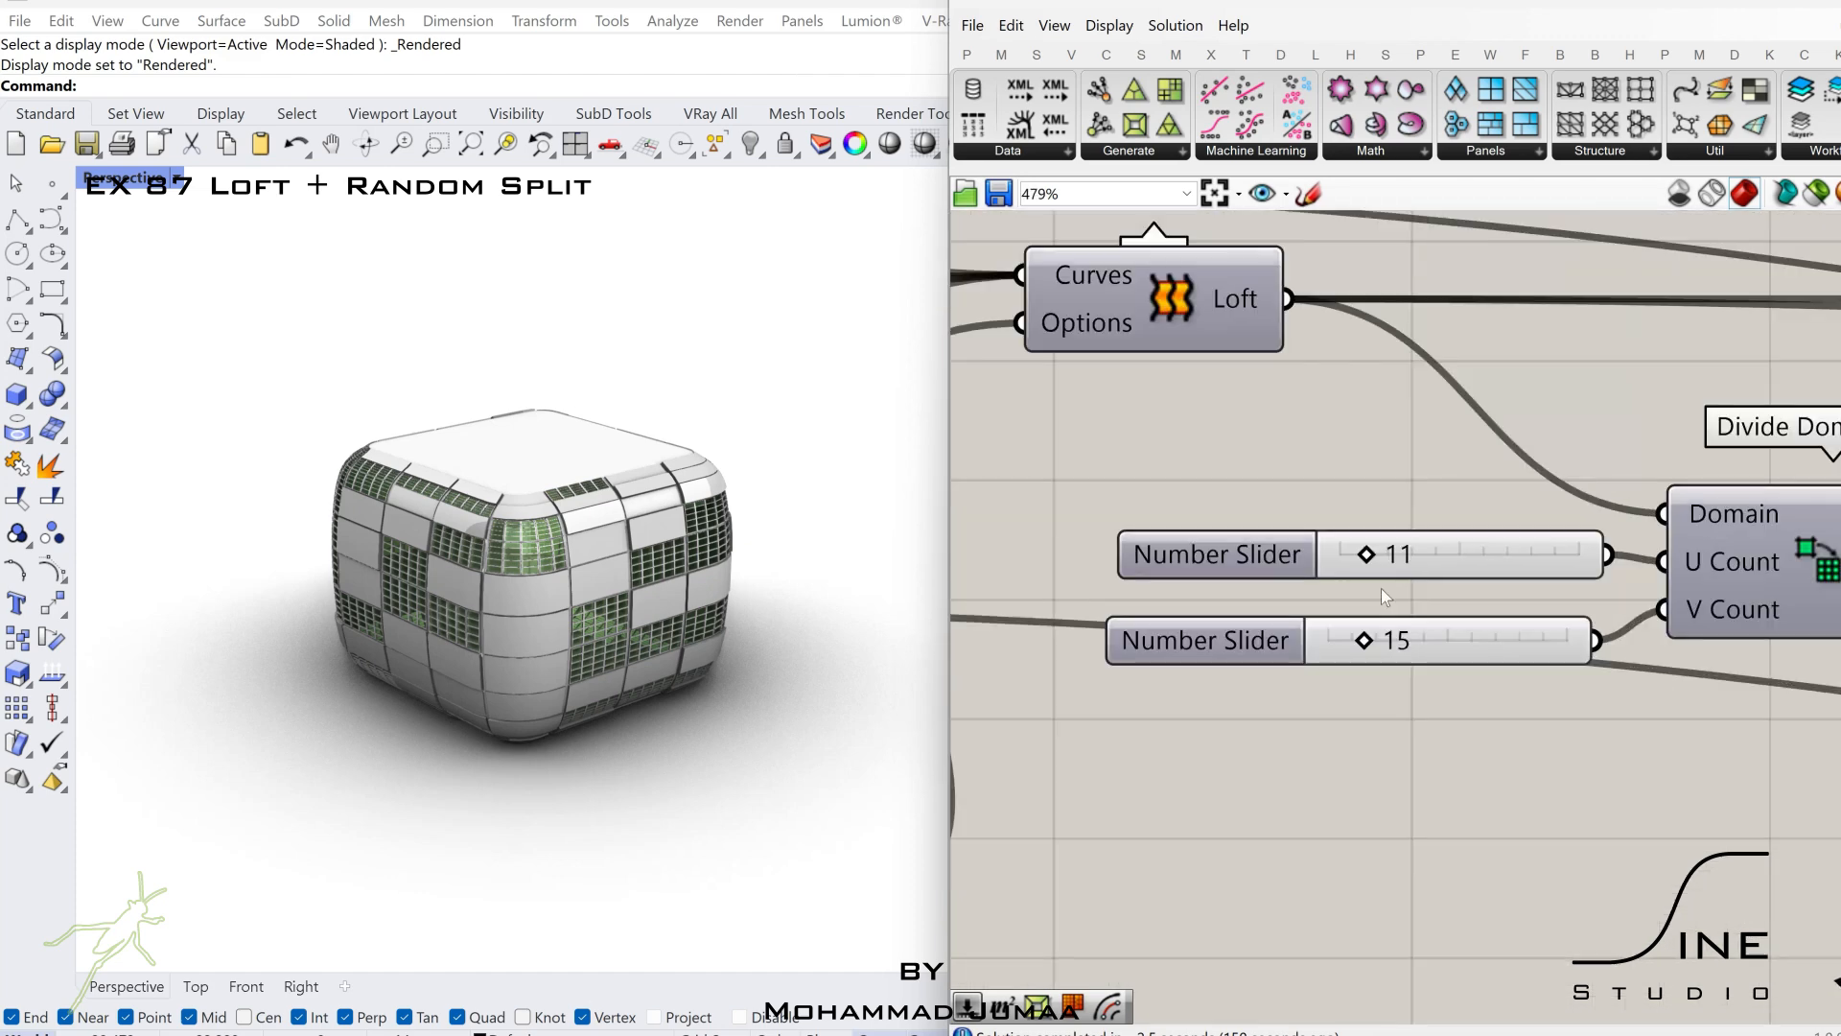
scroll(1381, 589, "up", 3)
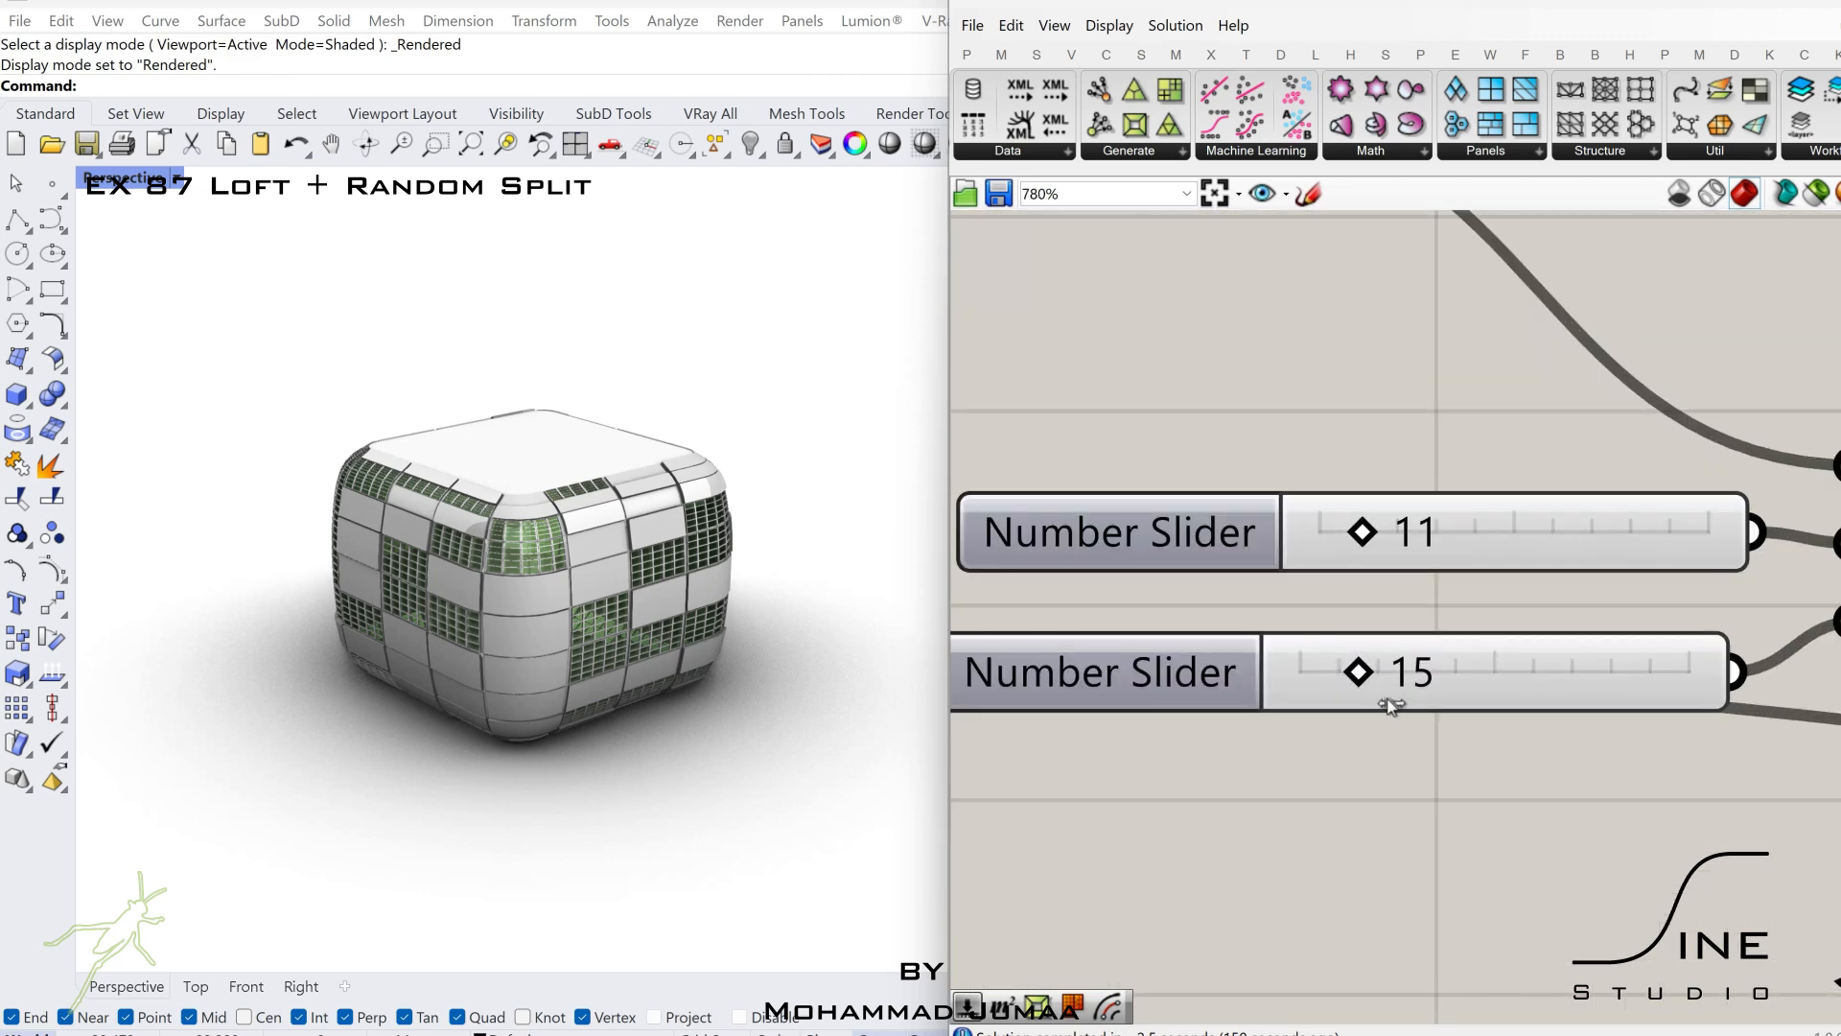
left_click_drag(1406, 691, 1403, 683)
double_click(1433, 533)
type("8")
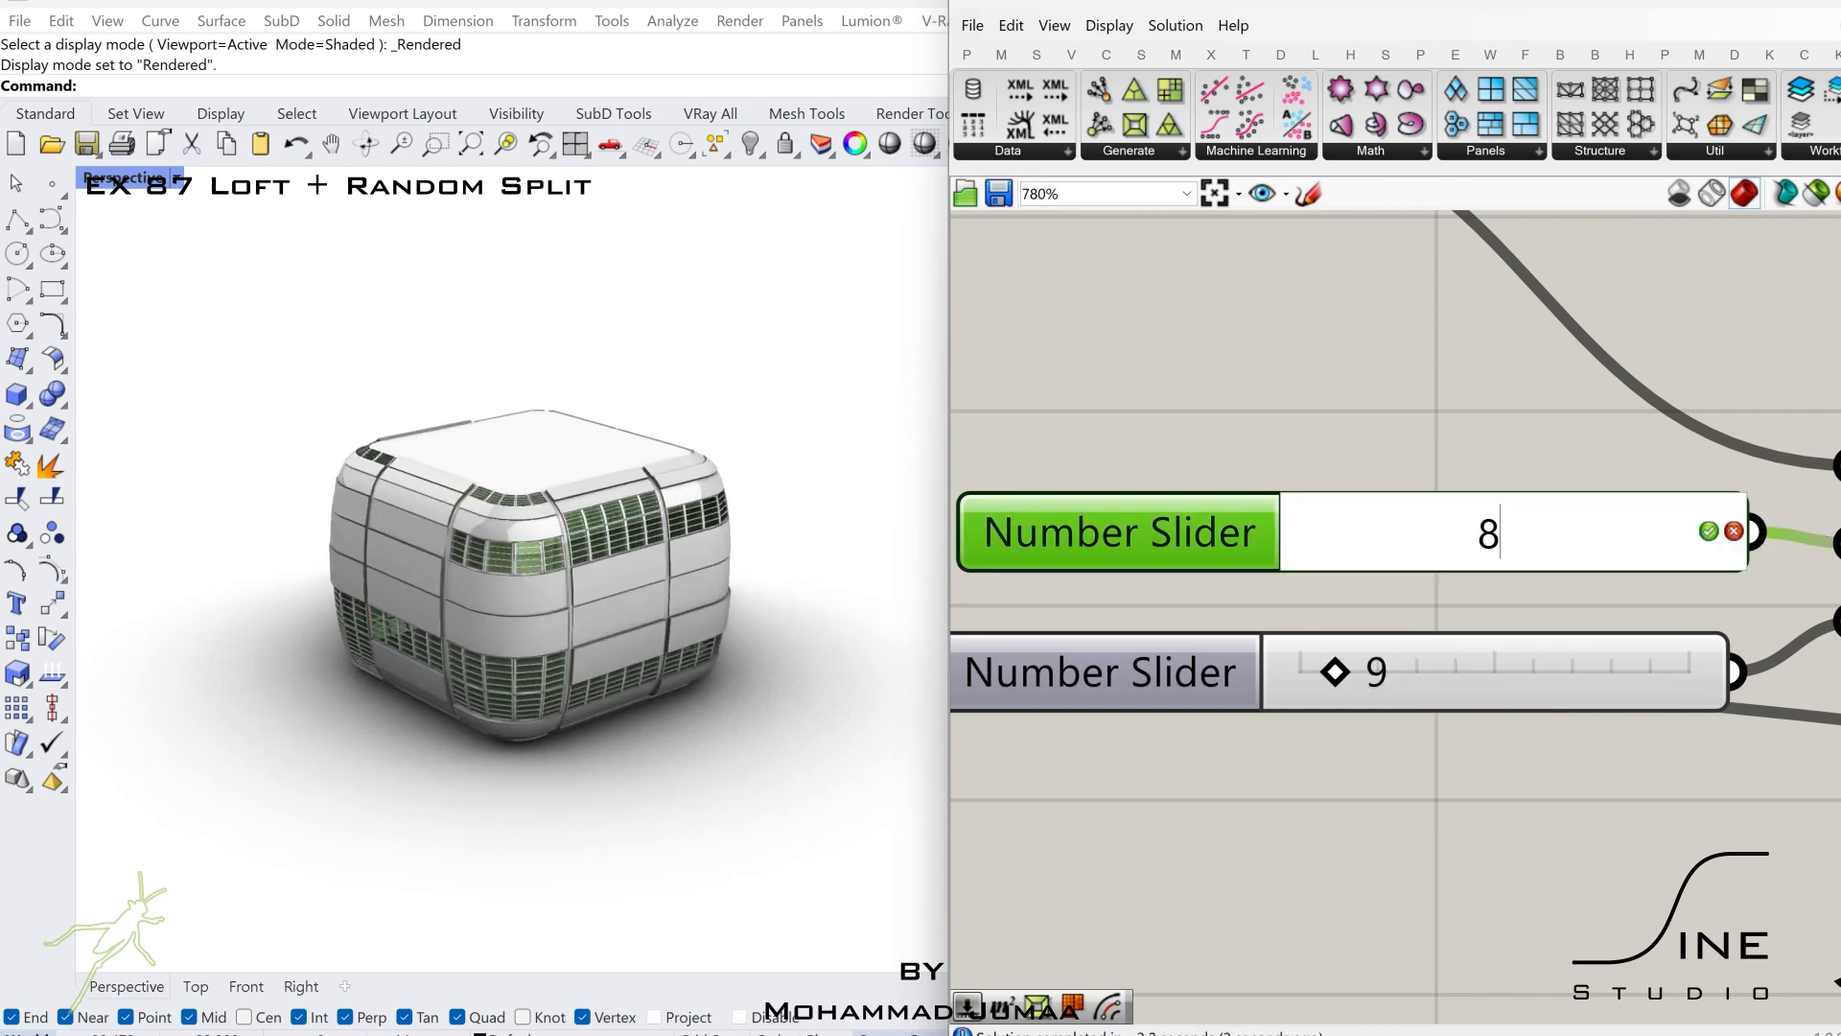
key("Return")
Set the Divide Domain² V Count slider to 12.
double_click(1439, 672)
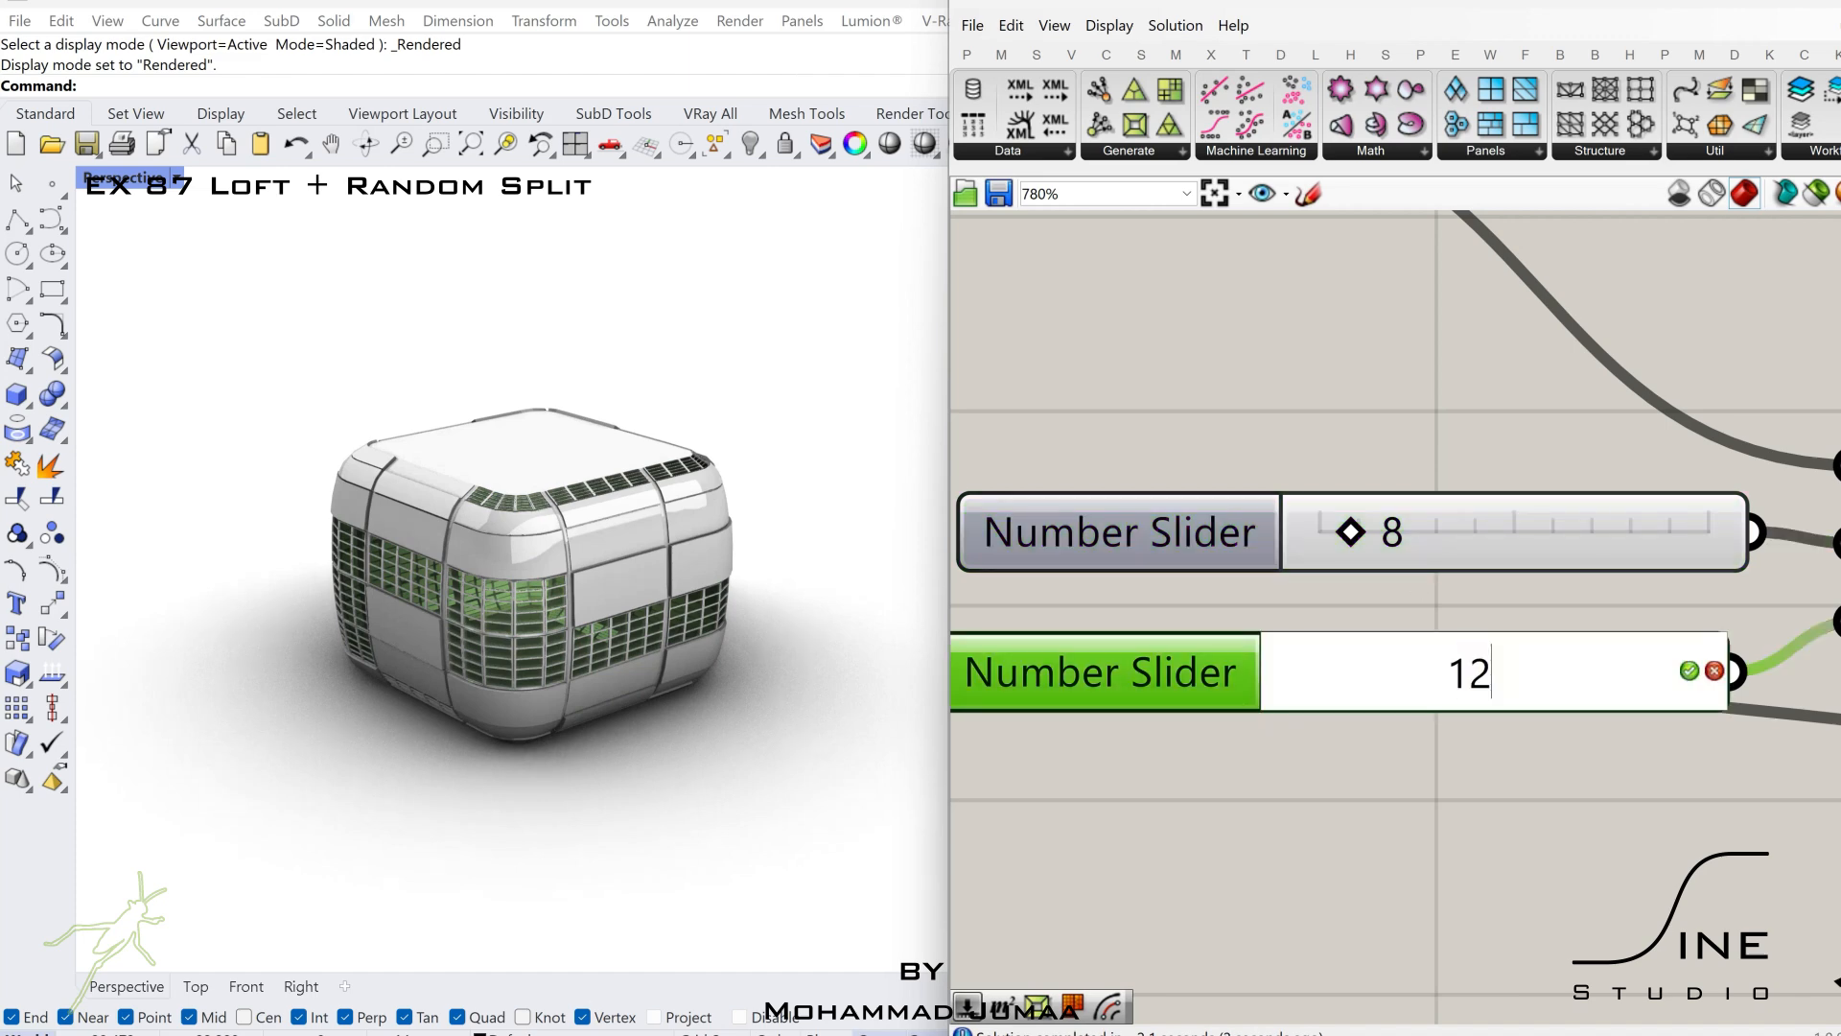
type("12")
key("Return")
scroll(1406, 576, "up", 1)
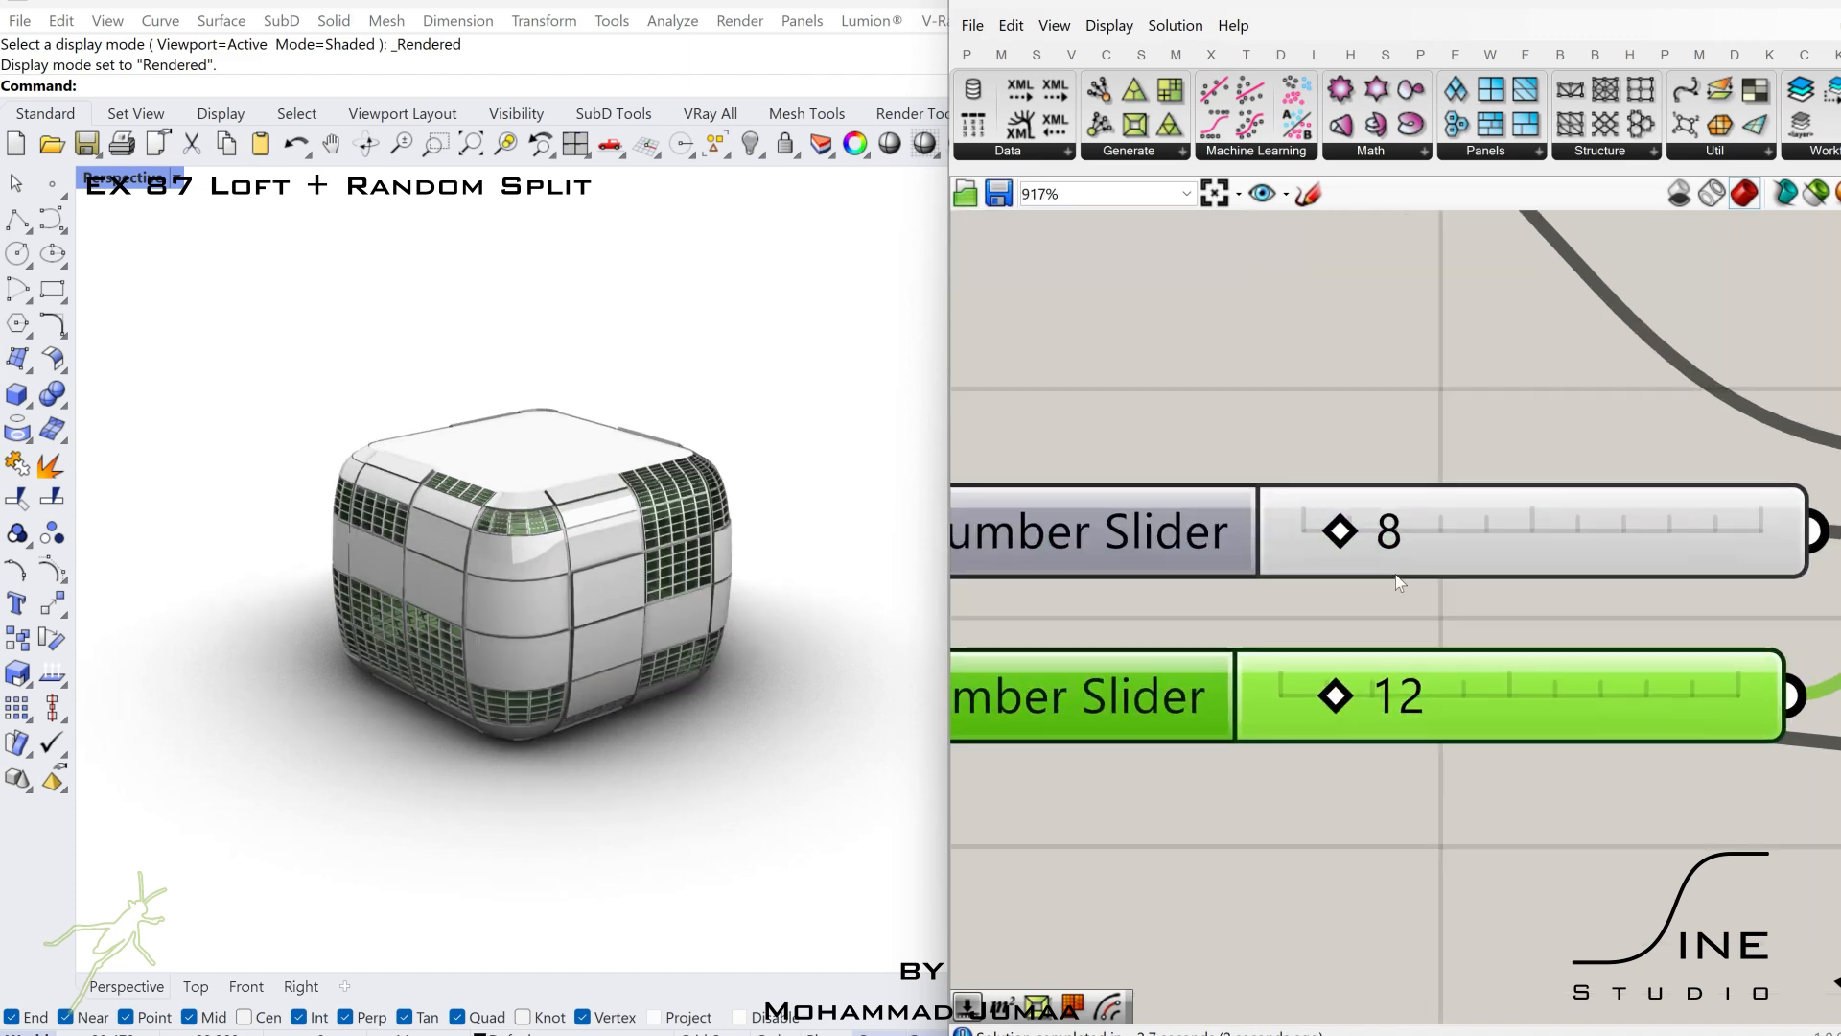
Set the Panel Frame's Scale Factor slider to 0.95.
scroll(1406, 572, "down", 10)
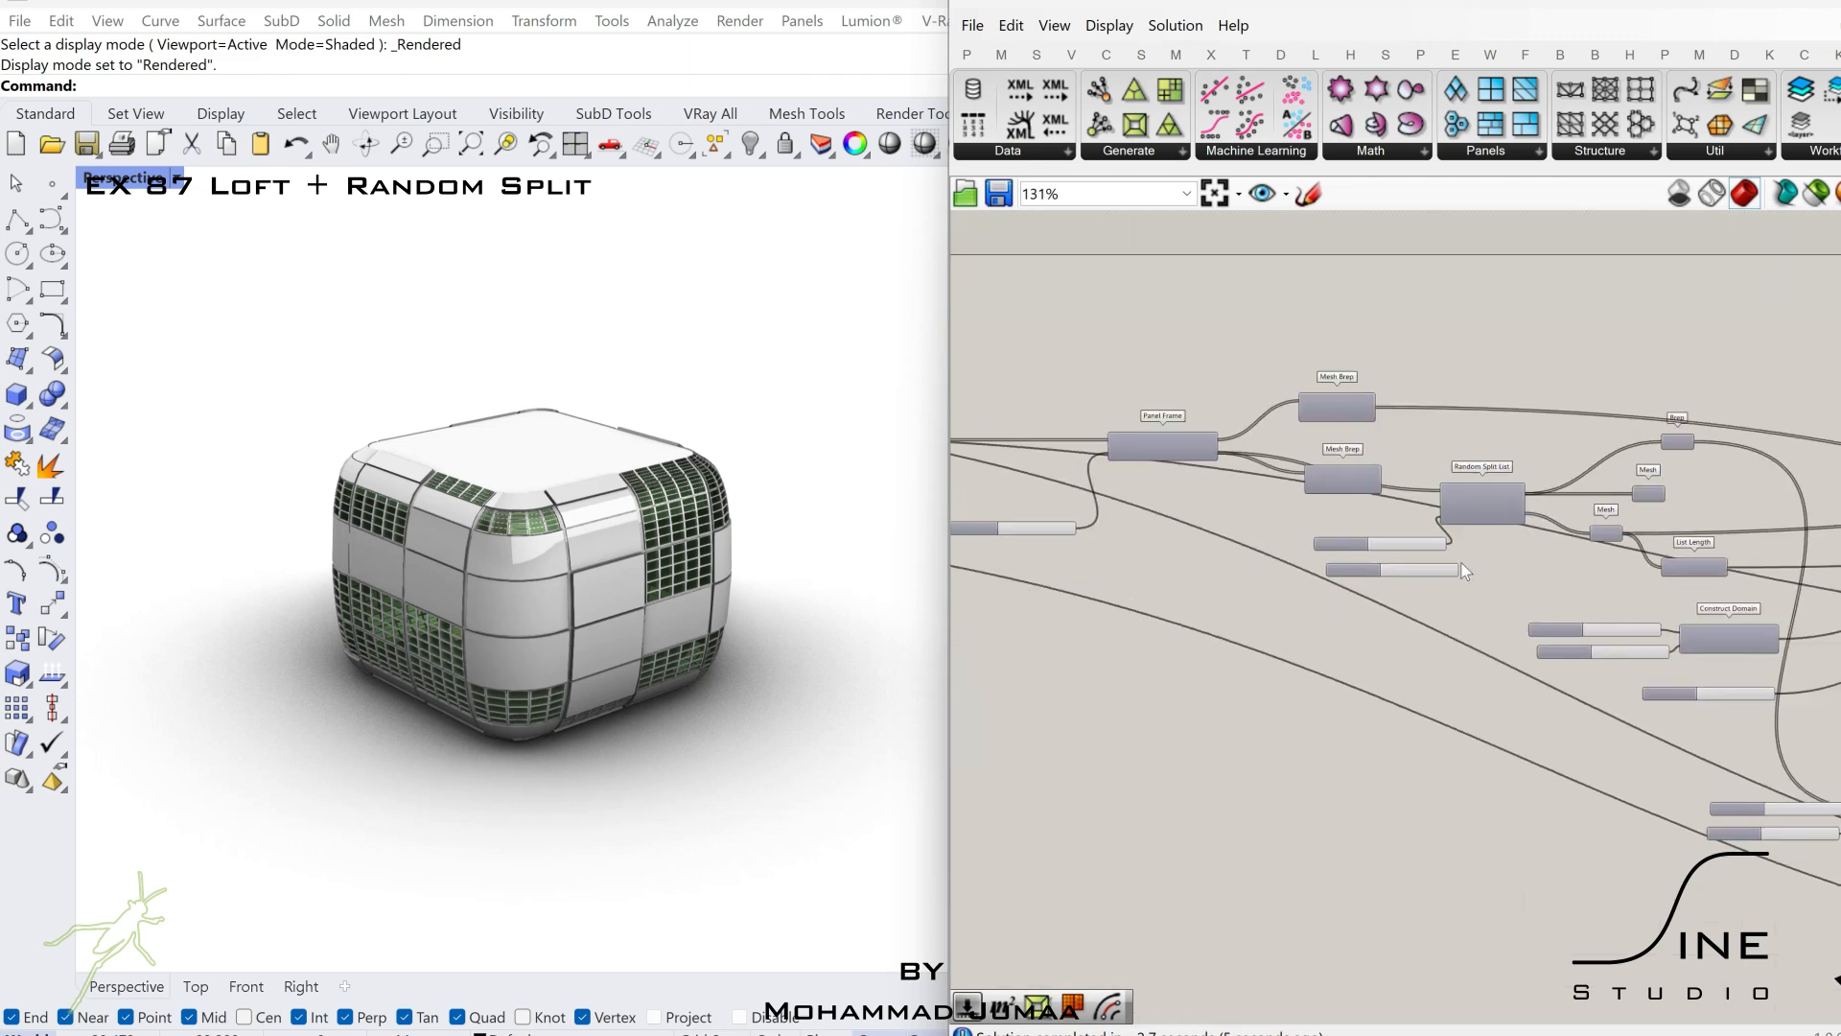
right_click_drag(1742, 669, 1442, 604)
scroll(1443, 633, "up", 2)
right_click_drag(990, 662, 1761, 678)
scroll(1285, 726, "up", 6)
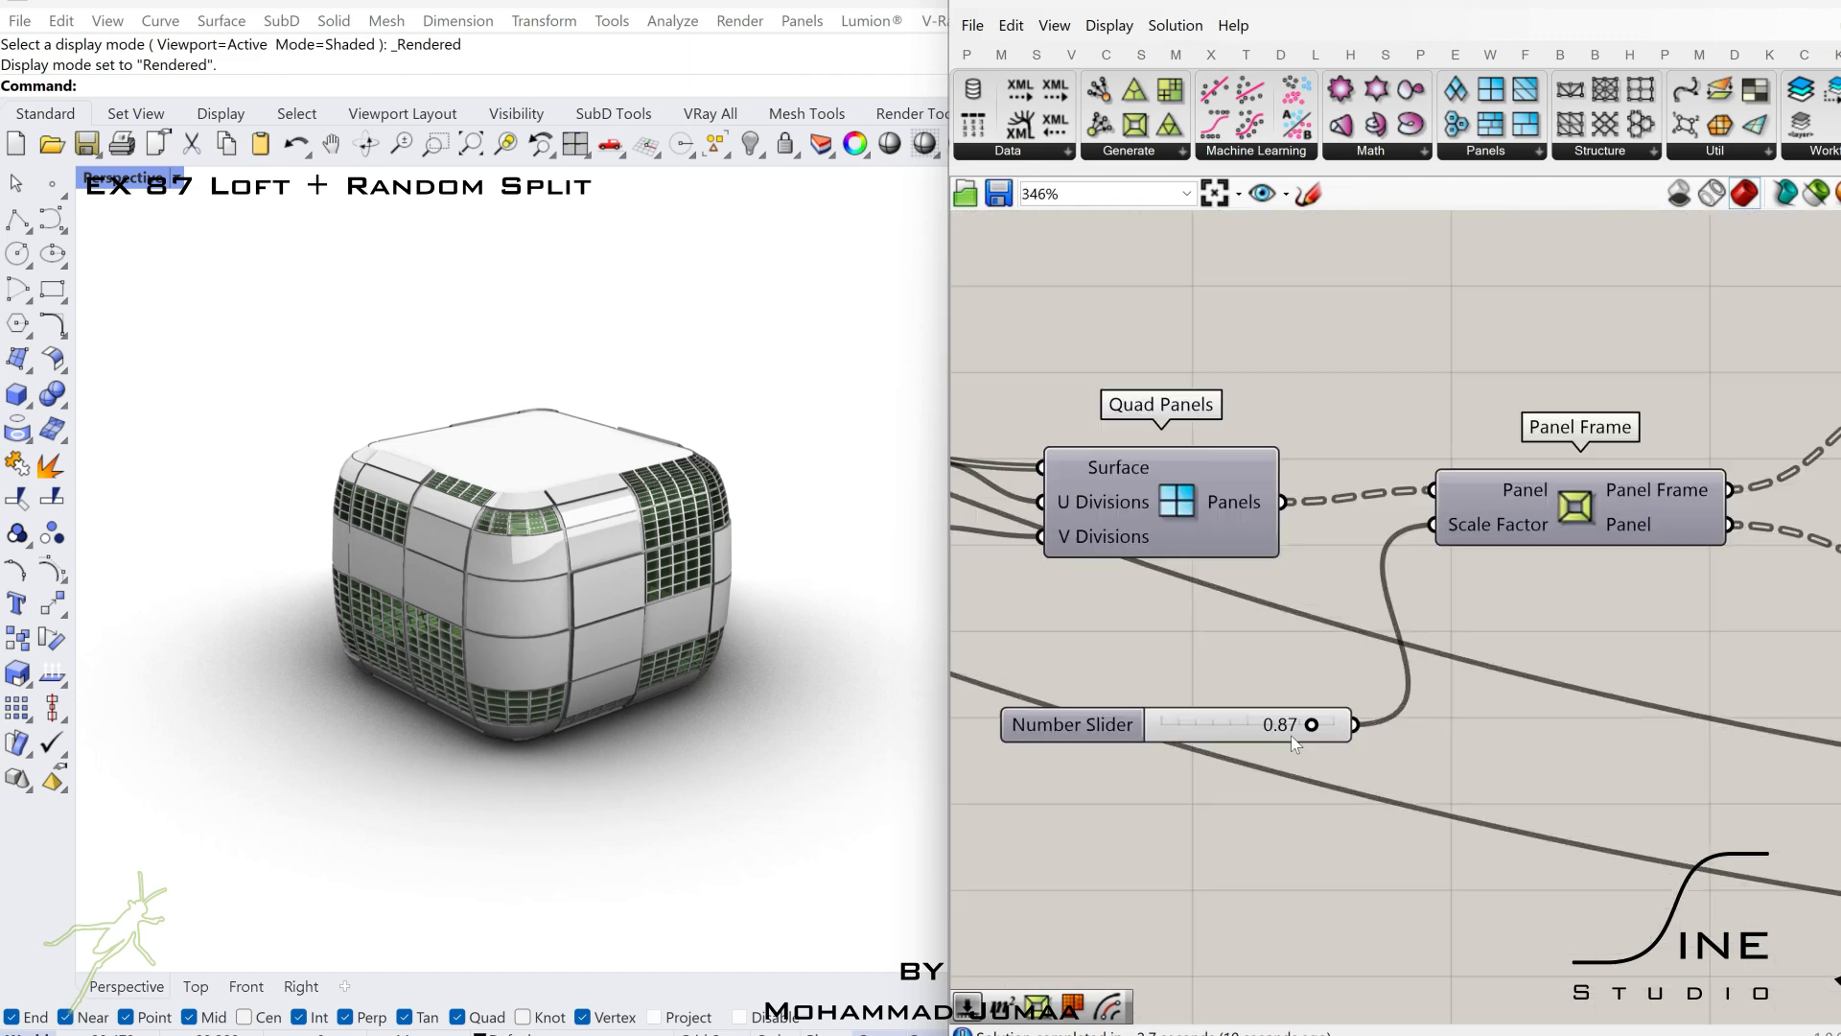
double_click(1285, 726)
type("0.95")
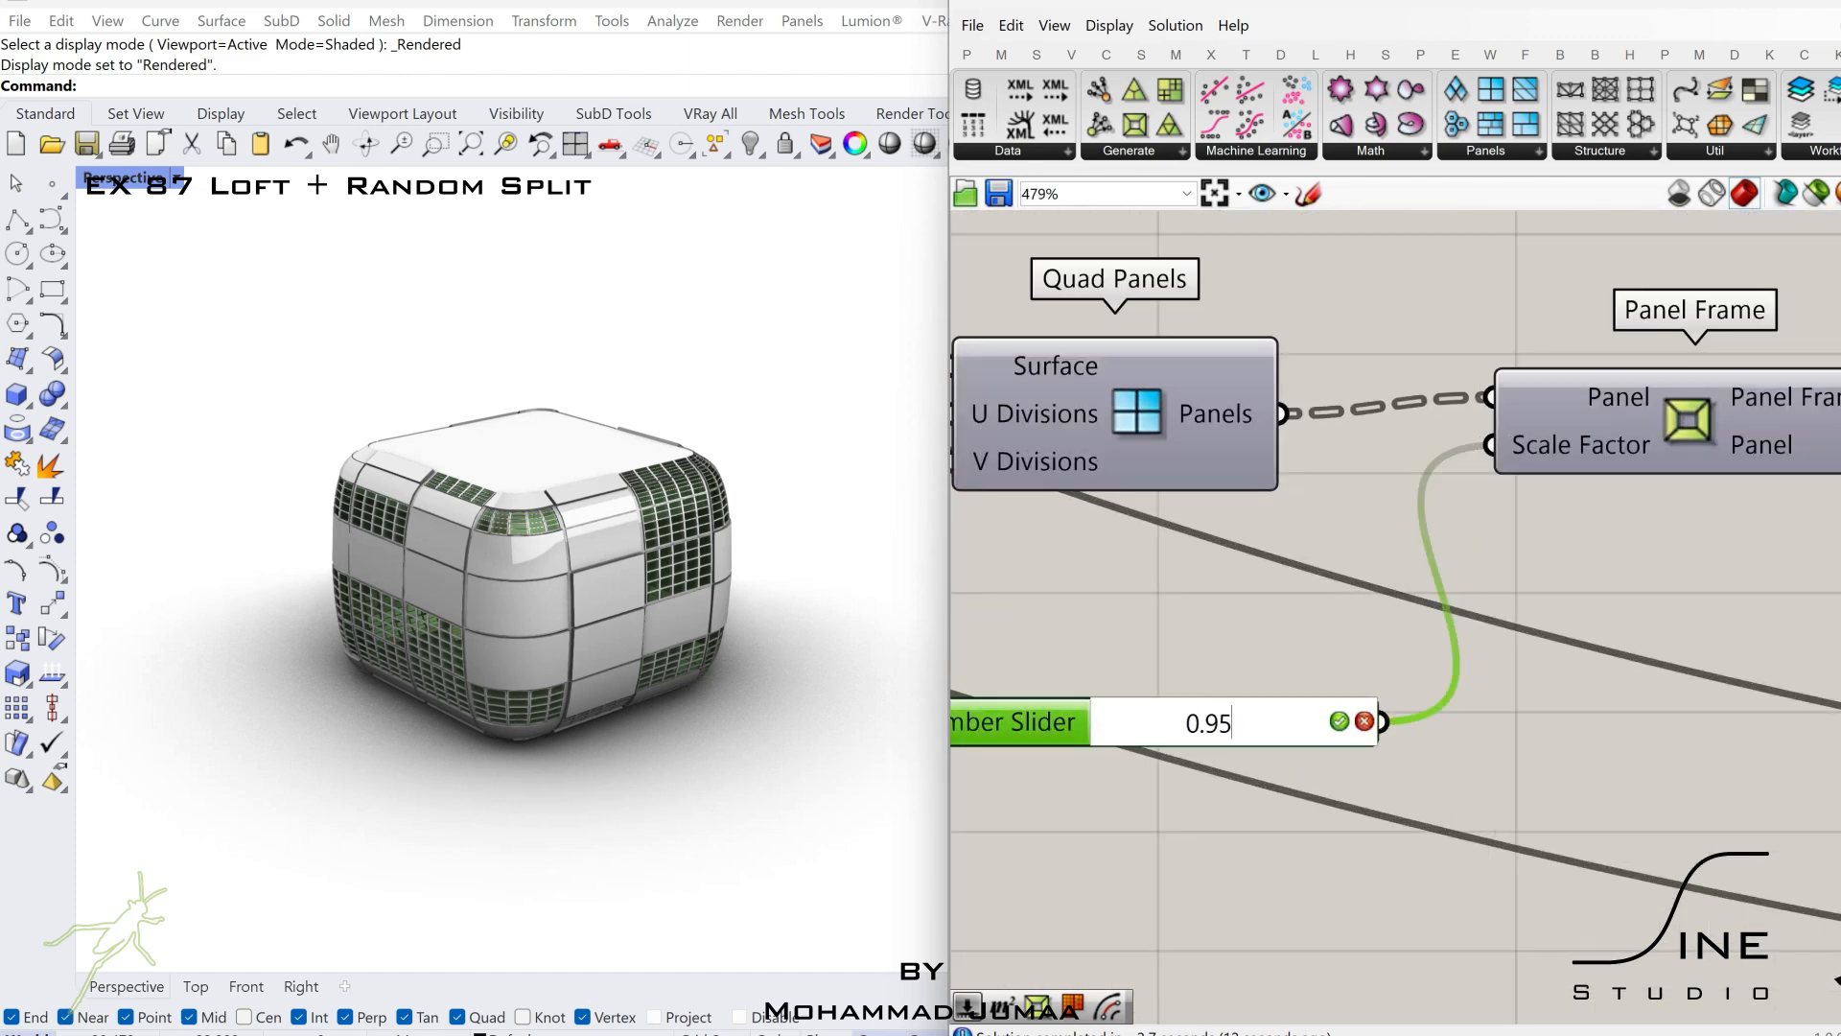
key("Return")
Set the Construct Domain's end slider to 0.62 and its start slider to 0.12.
scroll(1649, 748, "down", 4)
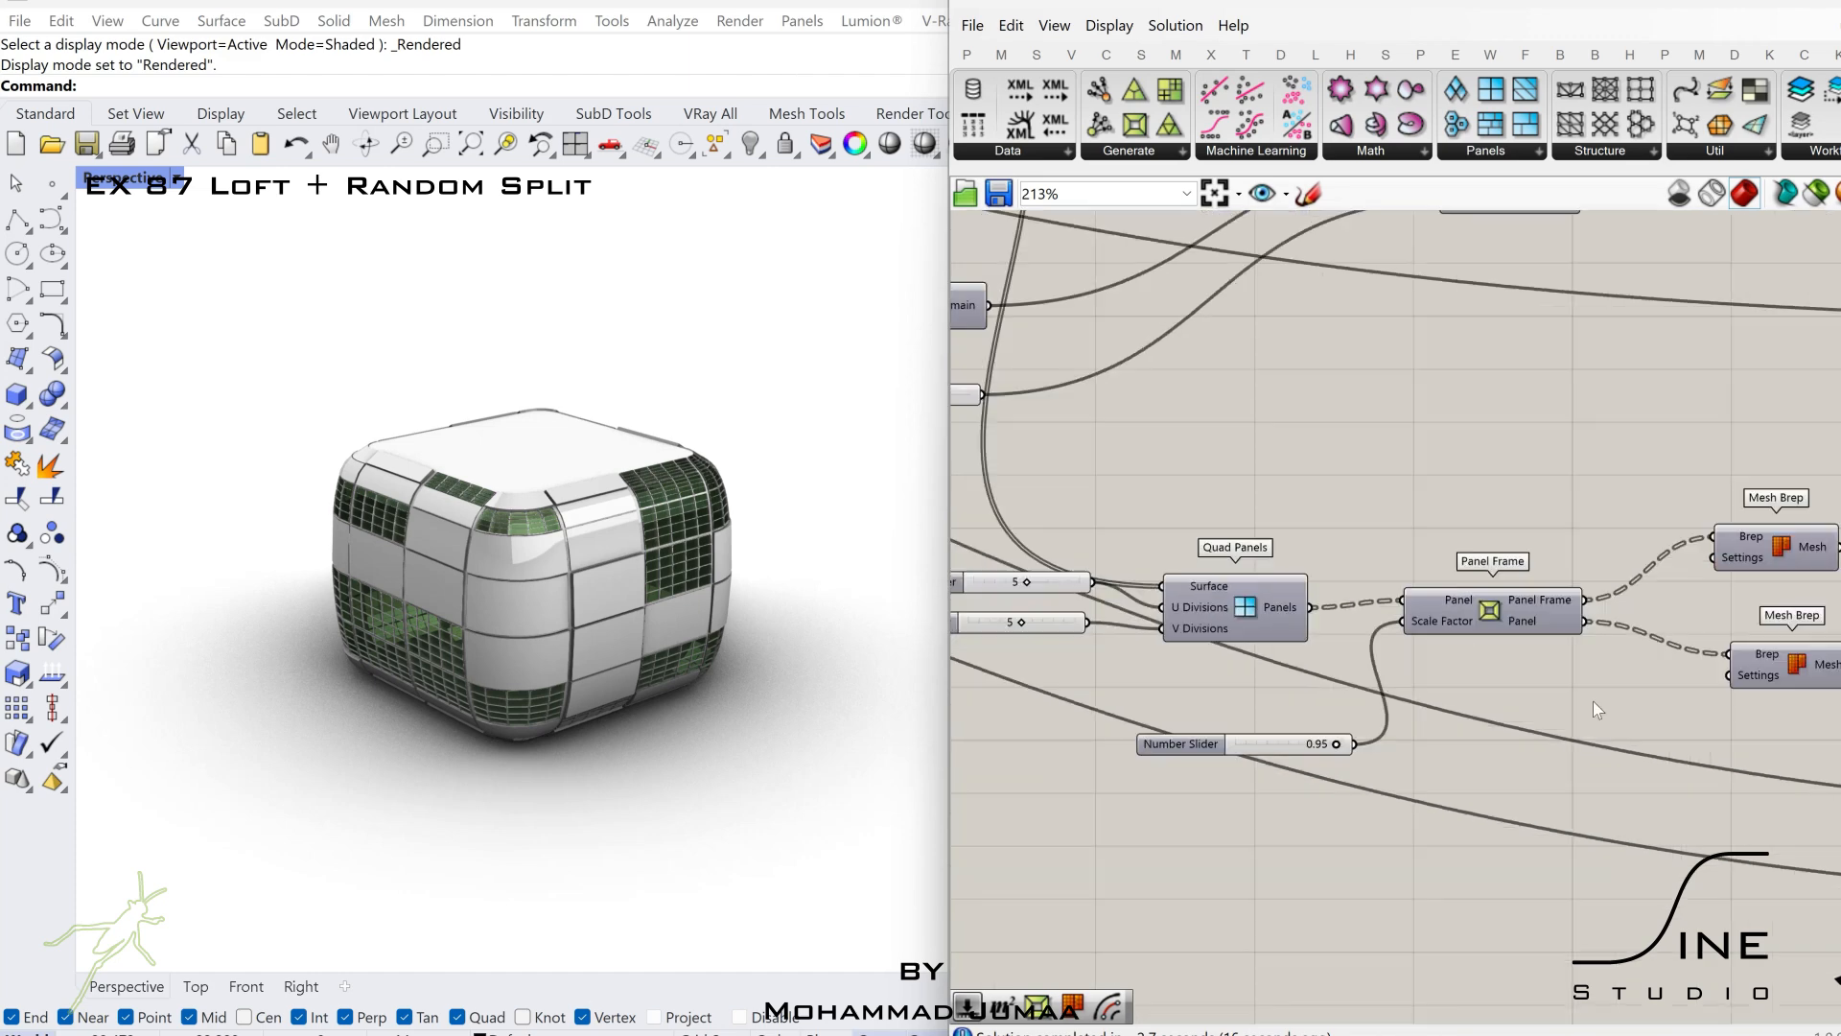
right_click_drag(1298, 667, 1627, 770)
right_click_drag(1528, 639, 1573, 738)
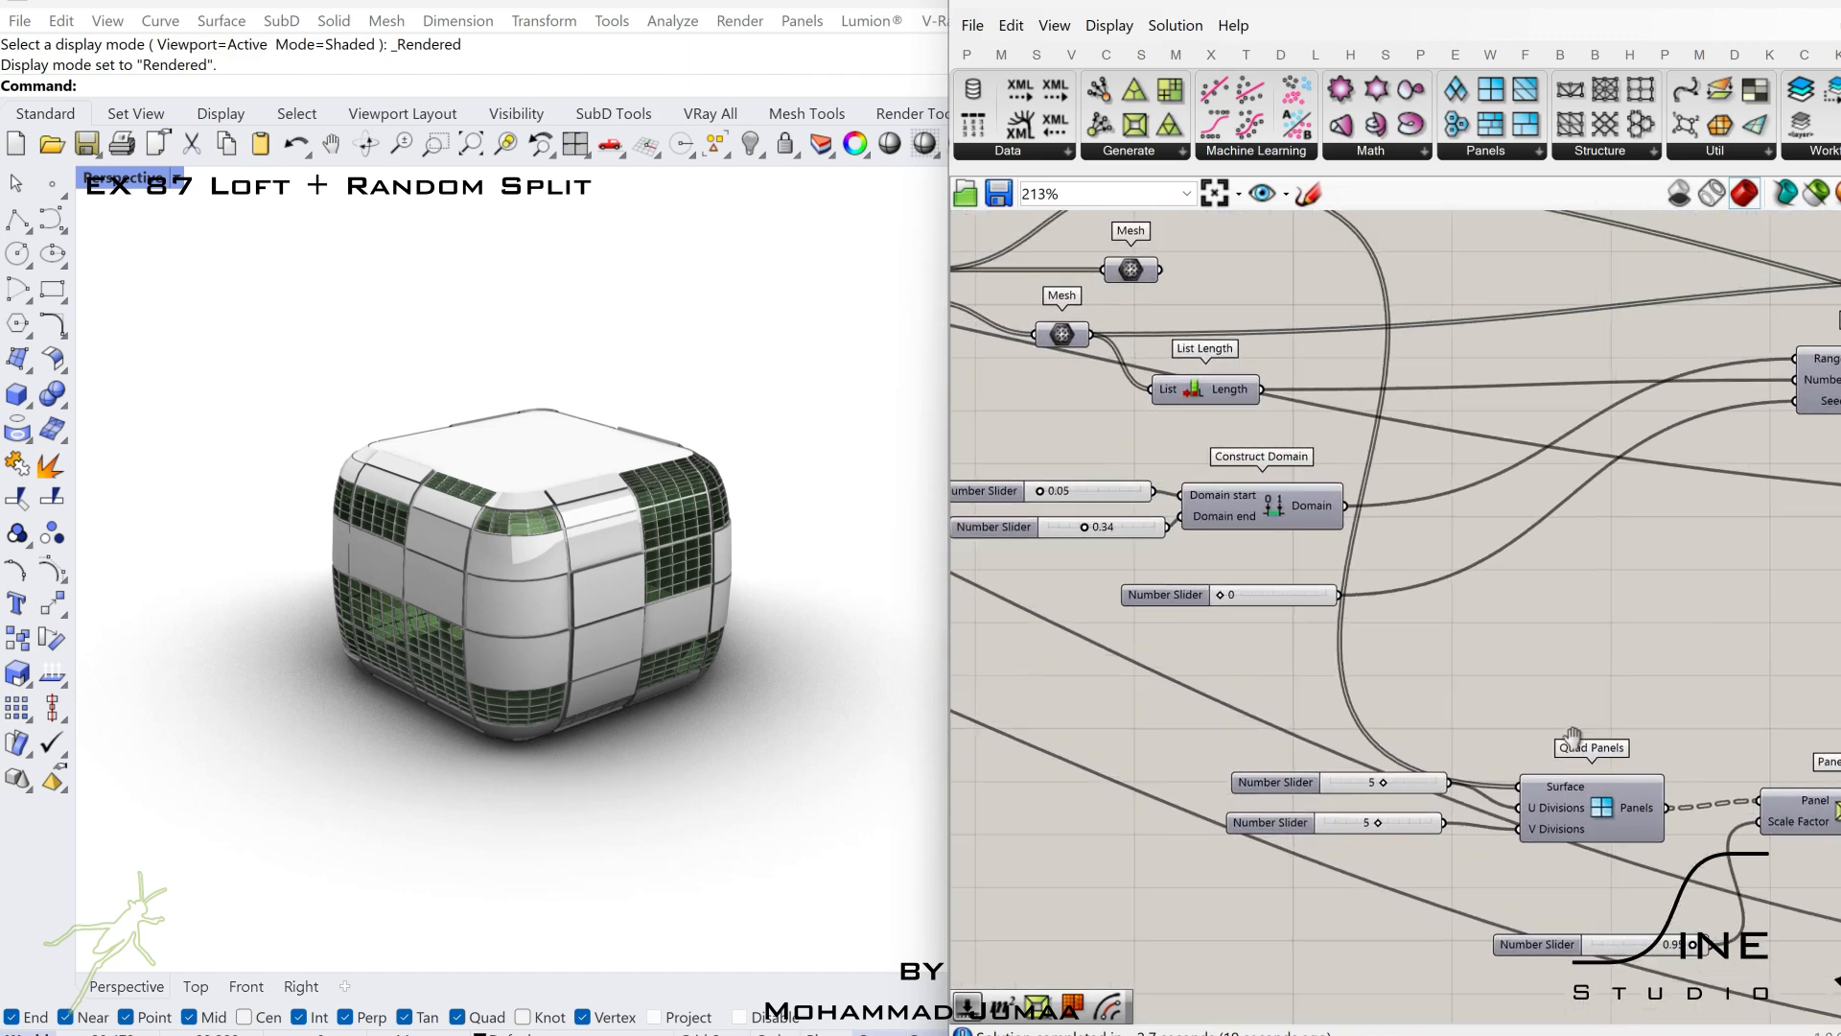
scroll(1247, 604, "up", 4)
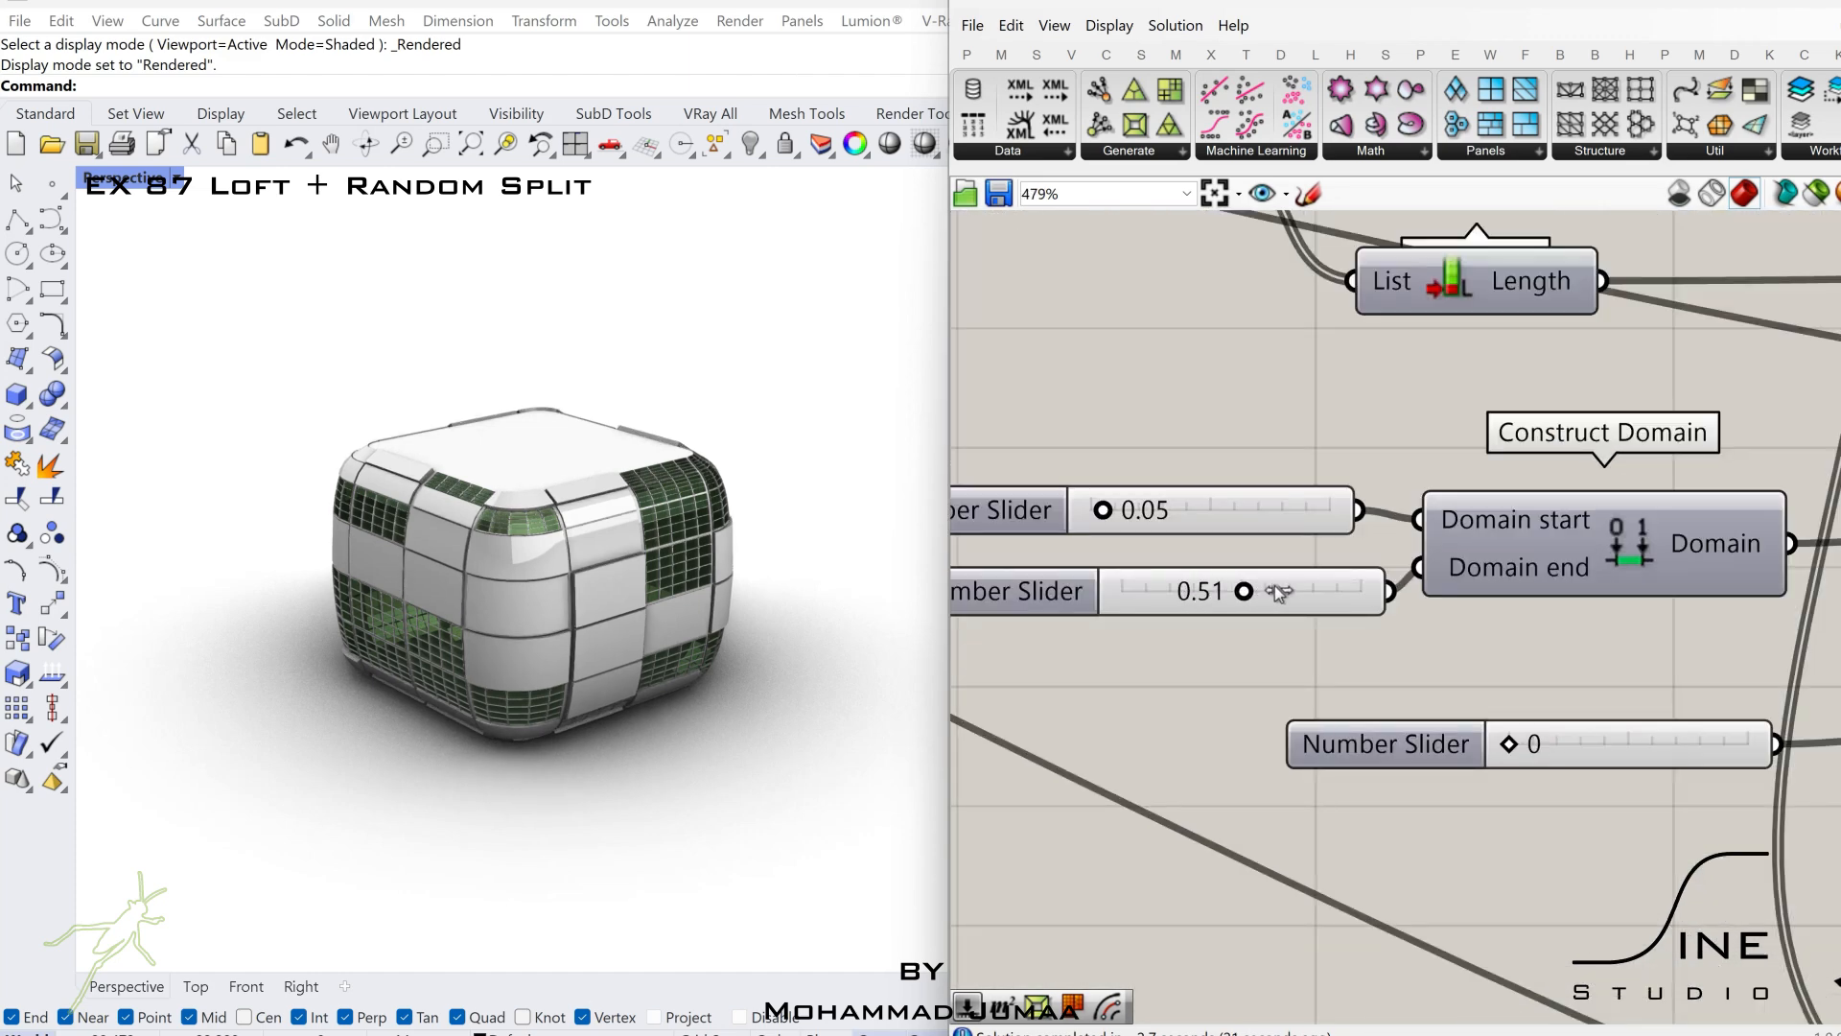
mouse_move(1277, 591)
left_mouse_down()
mouse_move(1319, 591)
mouse_move(1190, 590)
mouse_move(1270, 590)
left_mouse_up()
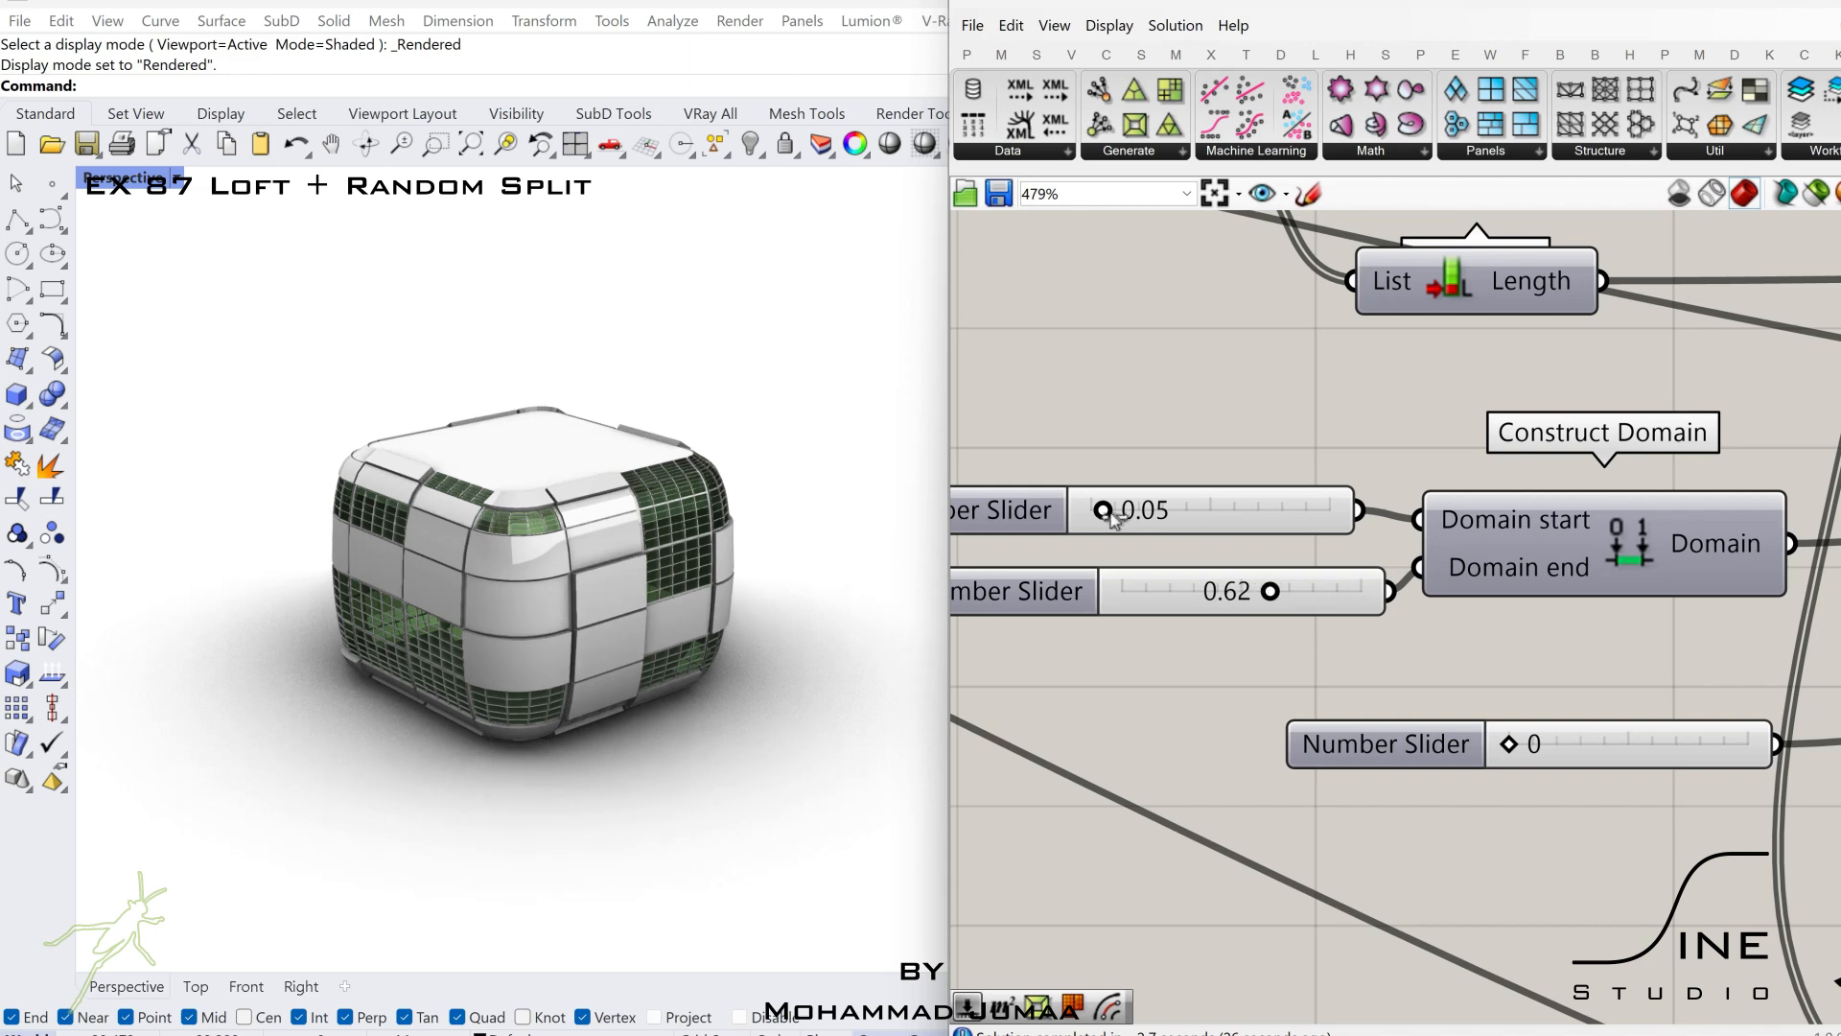
left_click_drag(1135, 518, 1313, 516)
left_click_drag(1178, 516, 1120, 518)
Try other values on the Random component's Seed slider and return it to 0.
scroll(1167, 605, "down", 5)
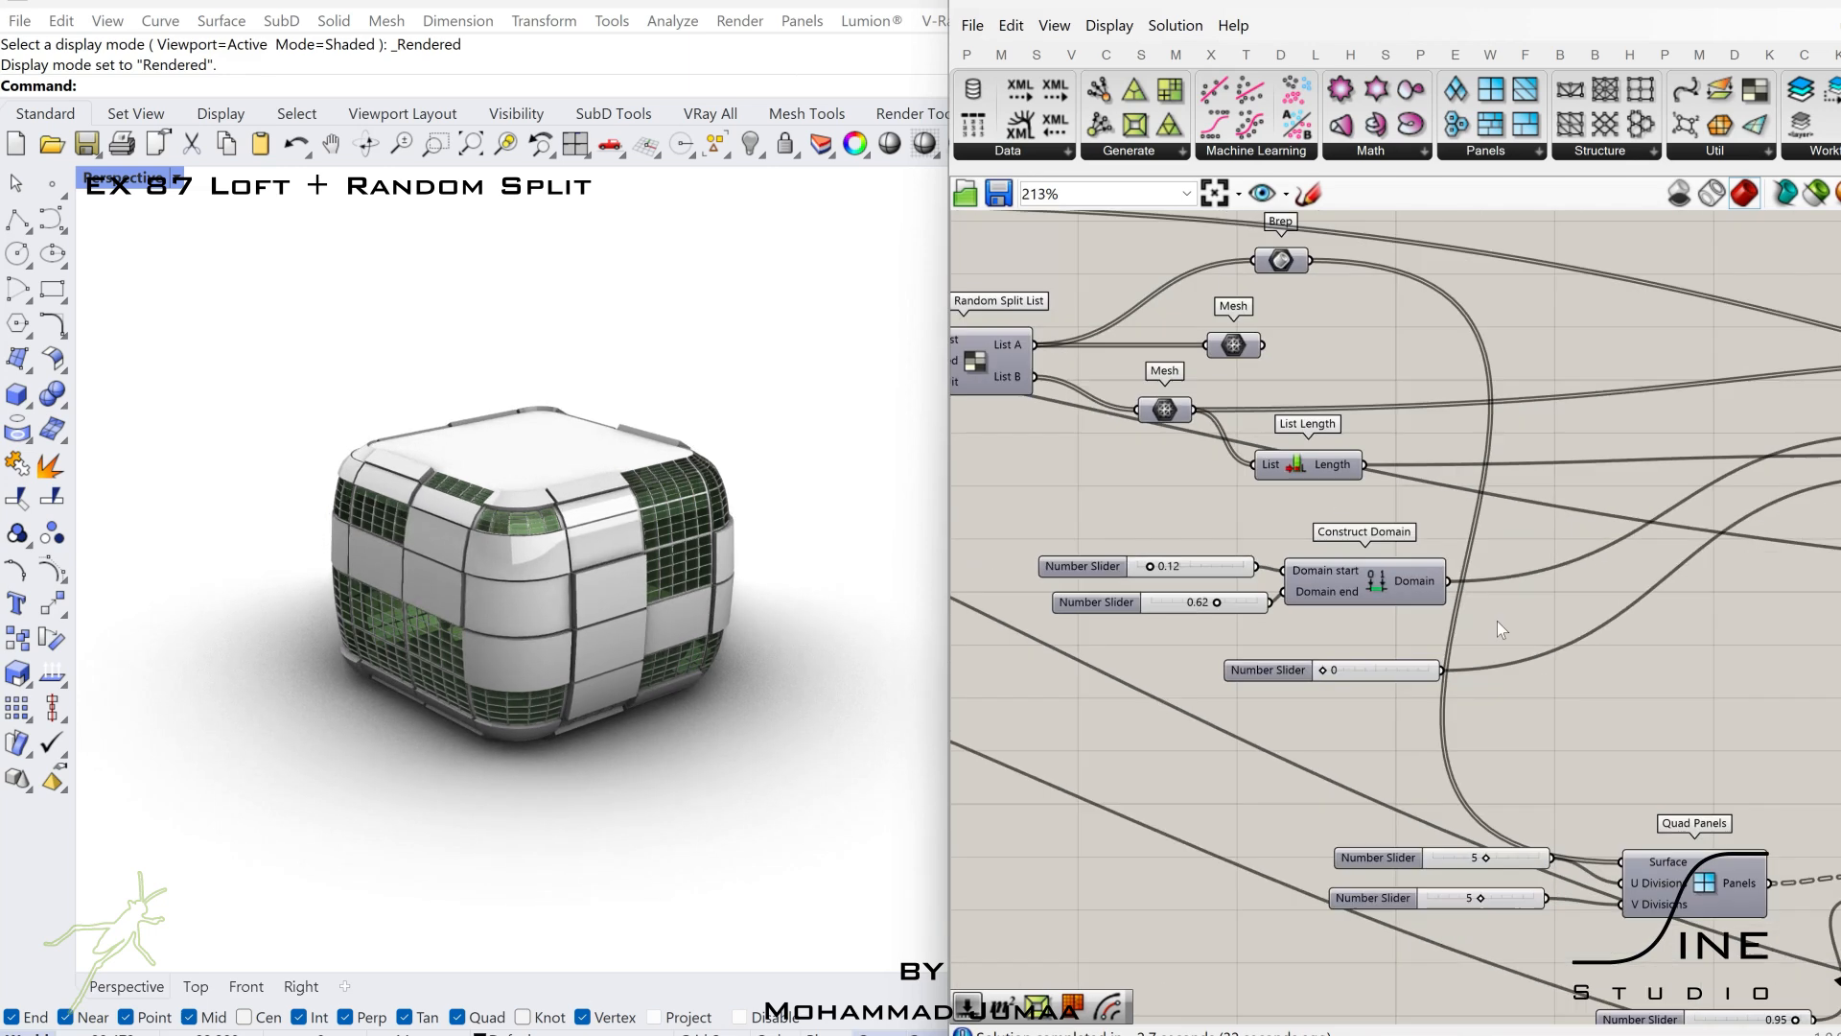
right_click_drag(1498, 624, 1244, 635)
scroll(1120, 693, "up", 6)
right_click_drag(1005, 670, 1179, 675)
mouse_move(1179, 675)
left_mouse_down()
mouse_move(1259, 662)
mouse_move(1171, 660)
left_mouse_up()
scroll(1234, 668, "down", 5)
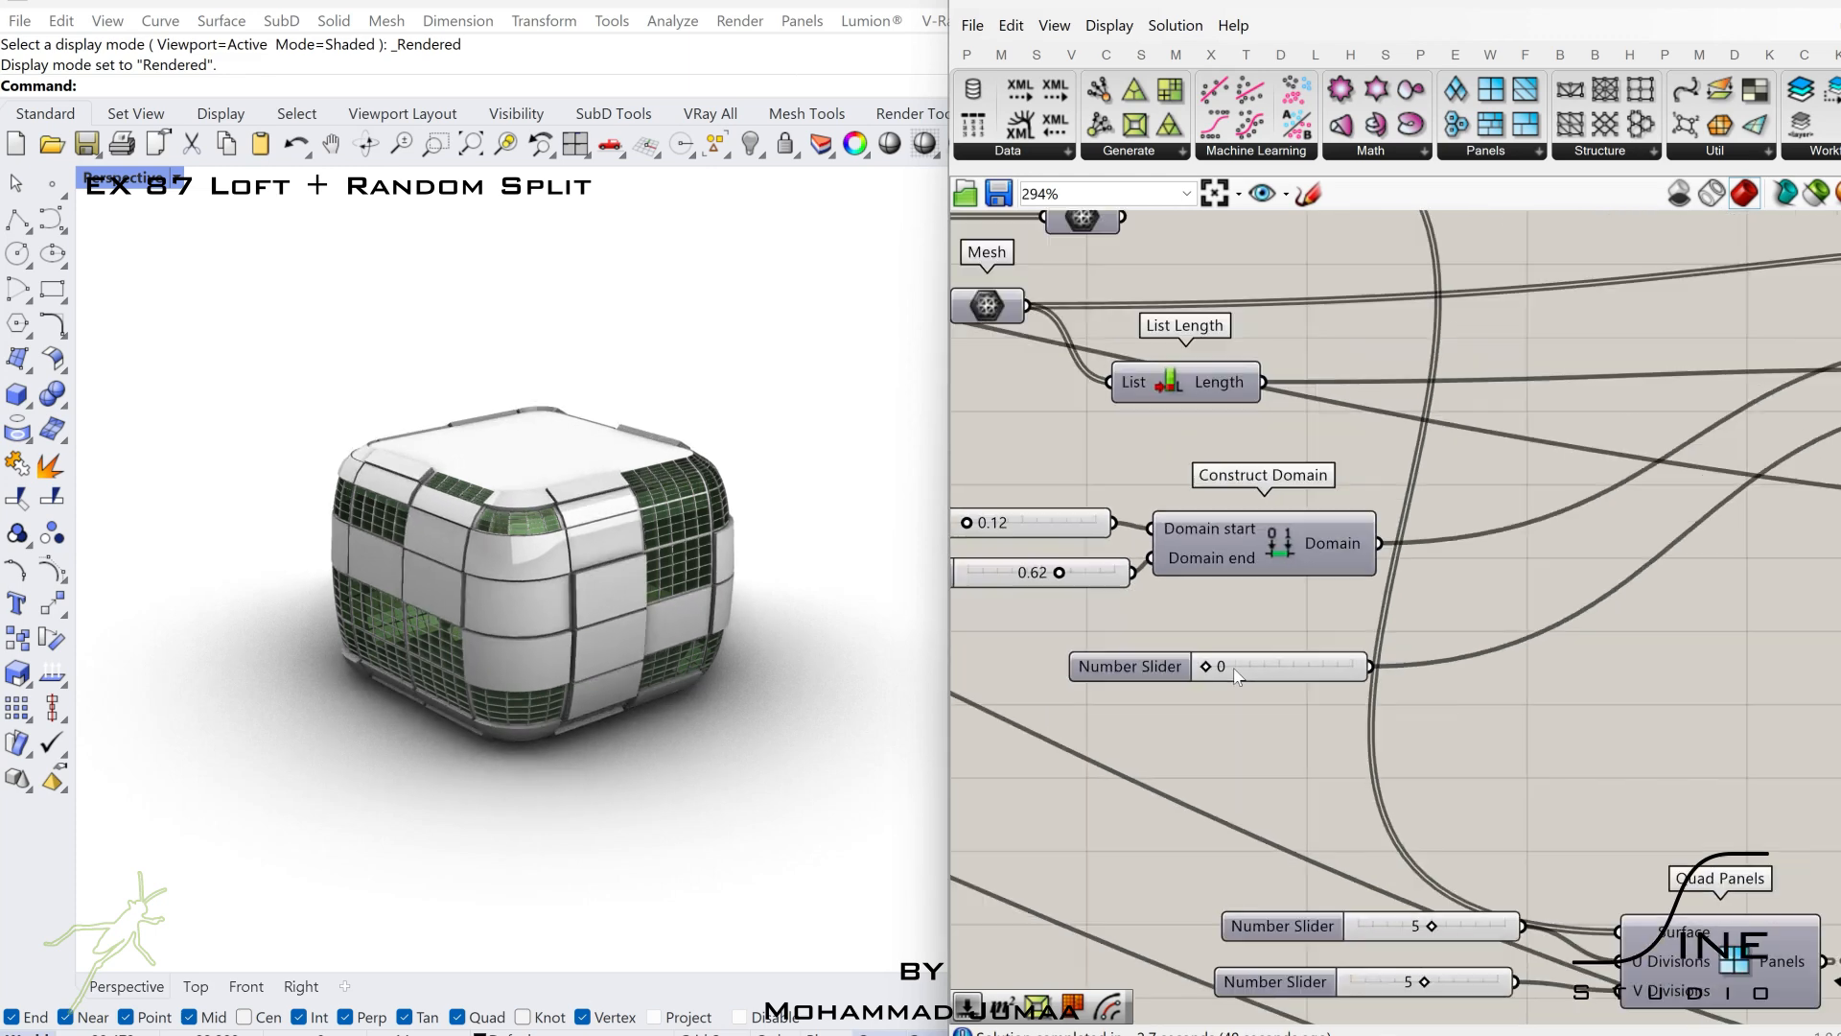
Try a Split value of 0.25 for the Random Split List and settle on 0.75.
right_click_drag(1074, 633, 1712, 695)
scroll(1373, 522, "up", 4)
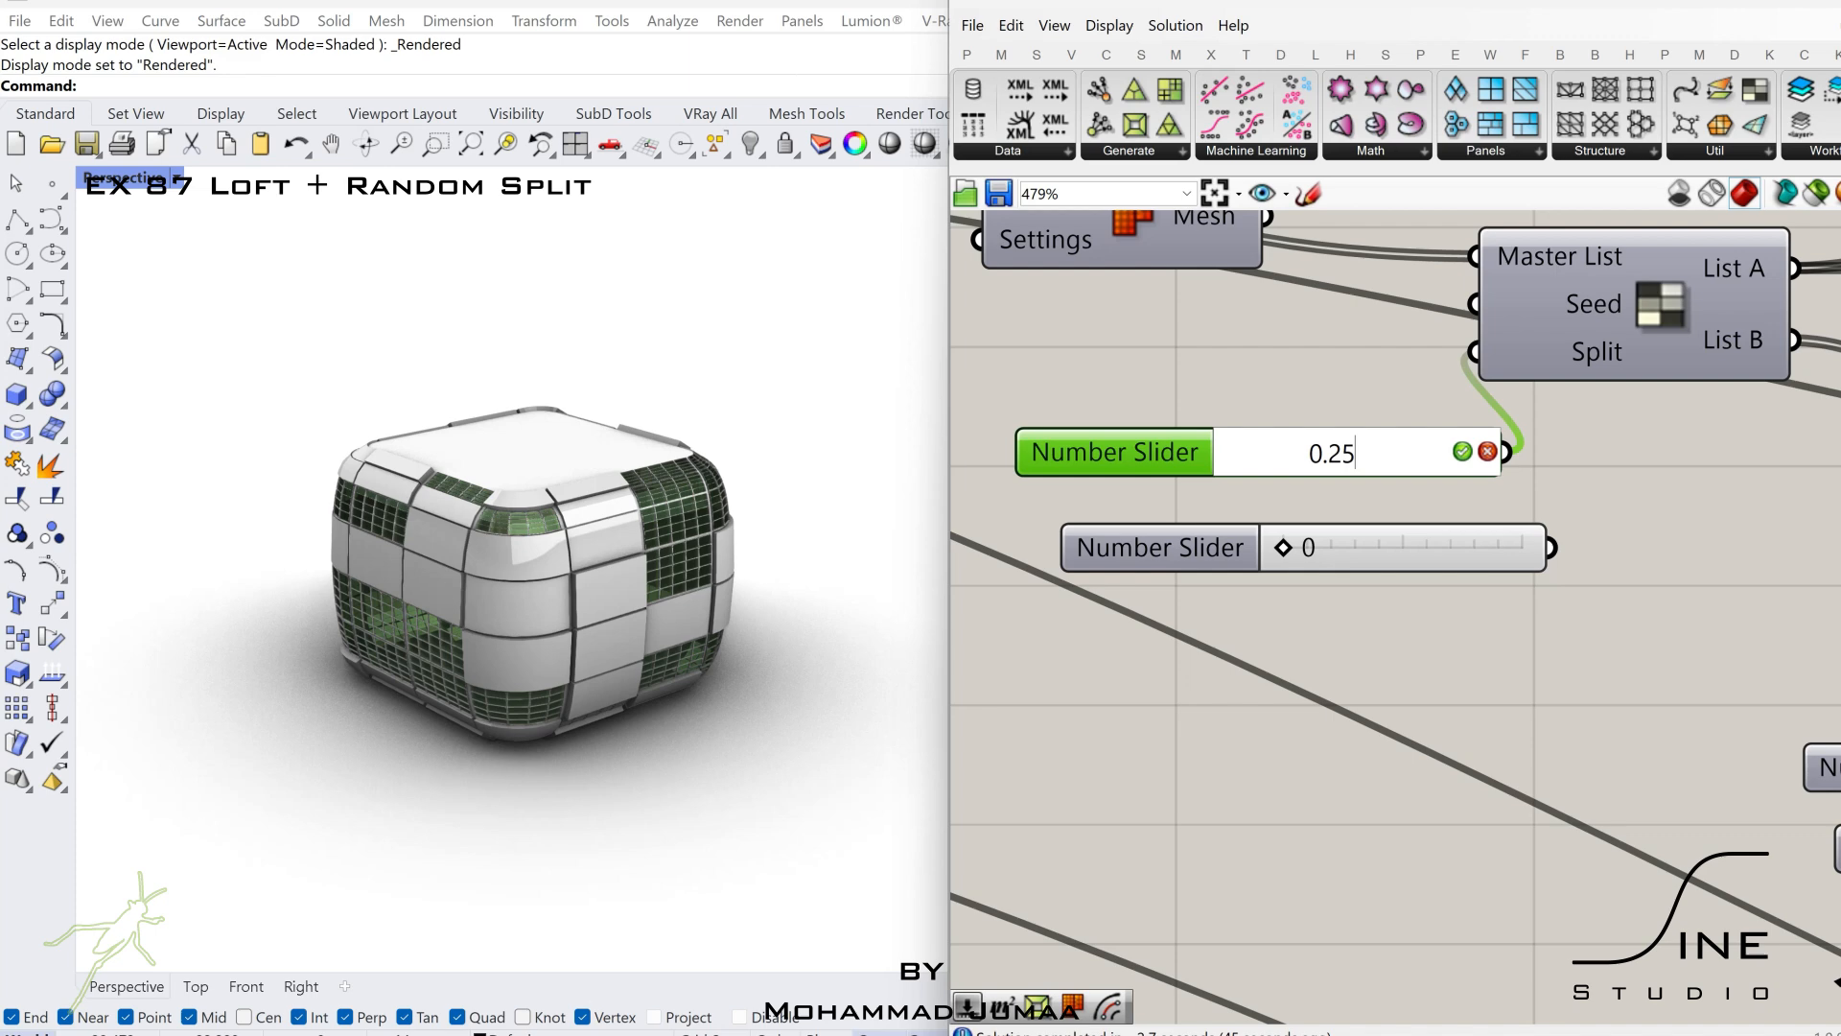
key("Return")
double_click(1431, 451)
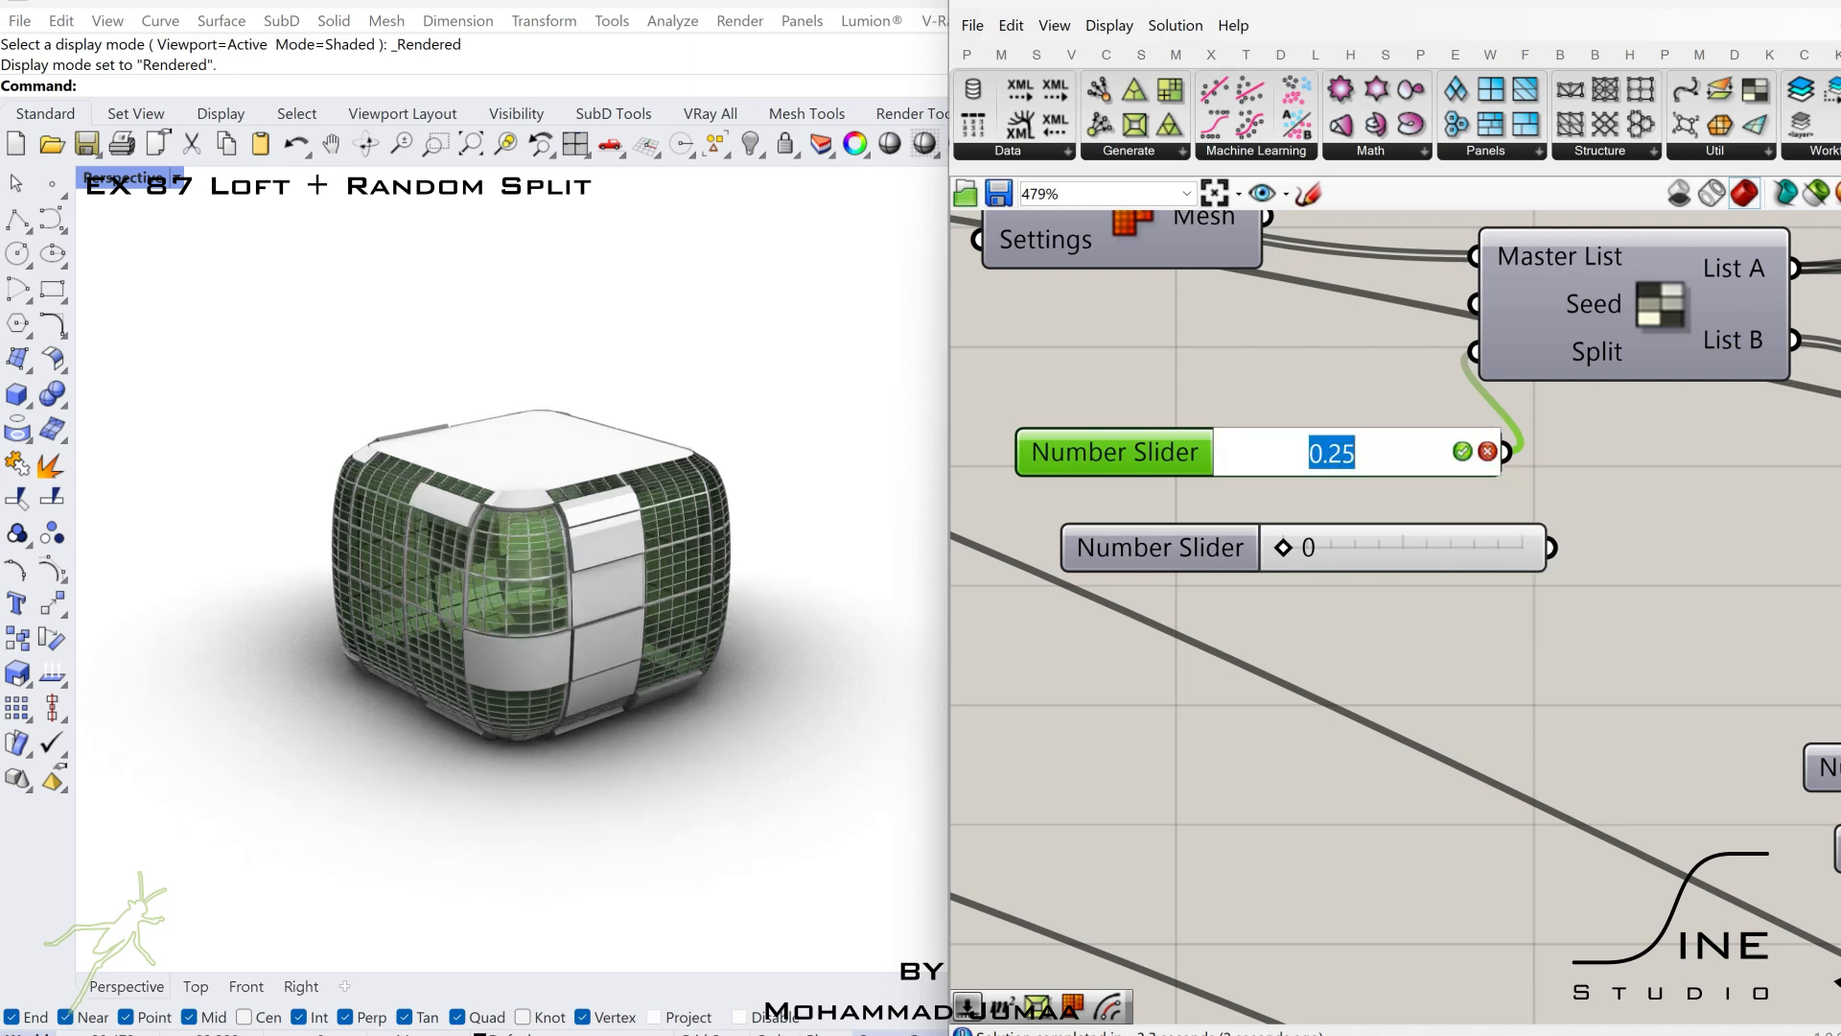
type("0.75")
key("Return")
Connect the unused integer slider to the Random Split List's Seed input and set it to 2.
scroll(1360, 585, "down", 6)
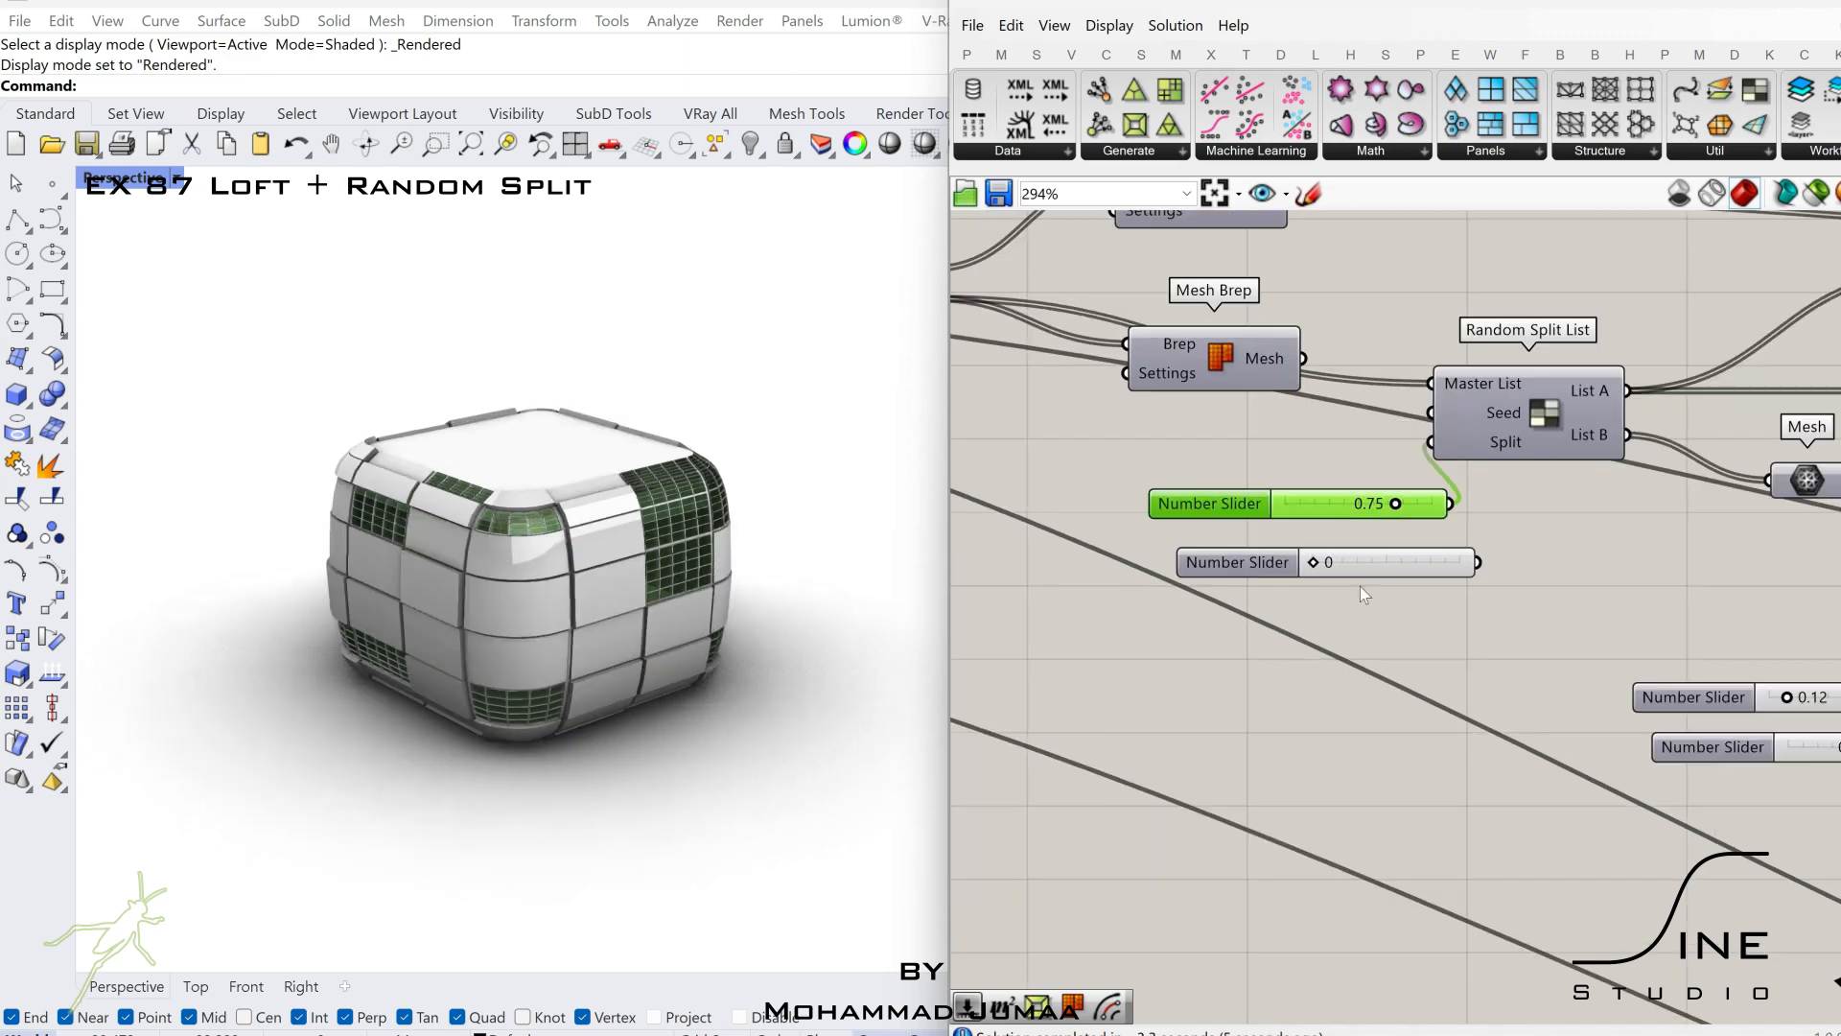
scroll(1377, 574, "up", 2)
scroll(1377, 573, "up", 2)
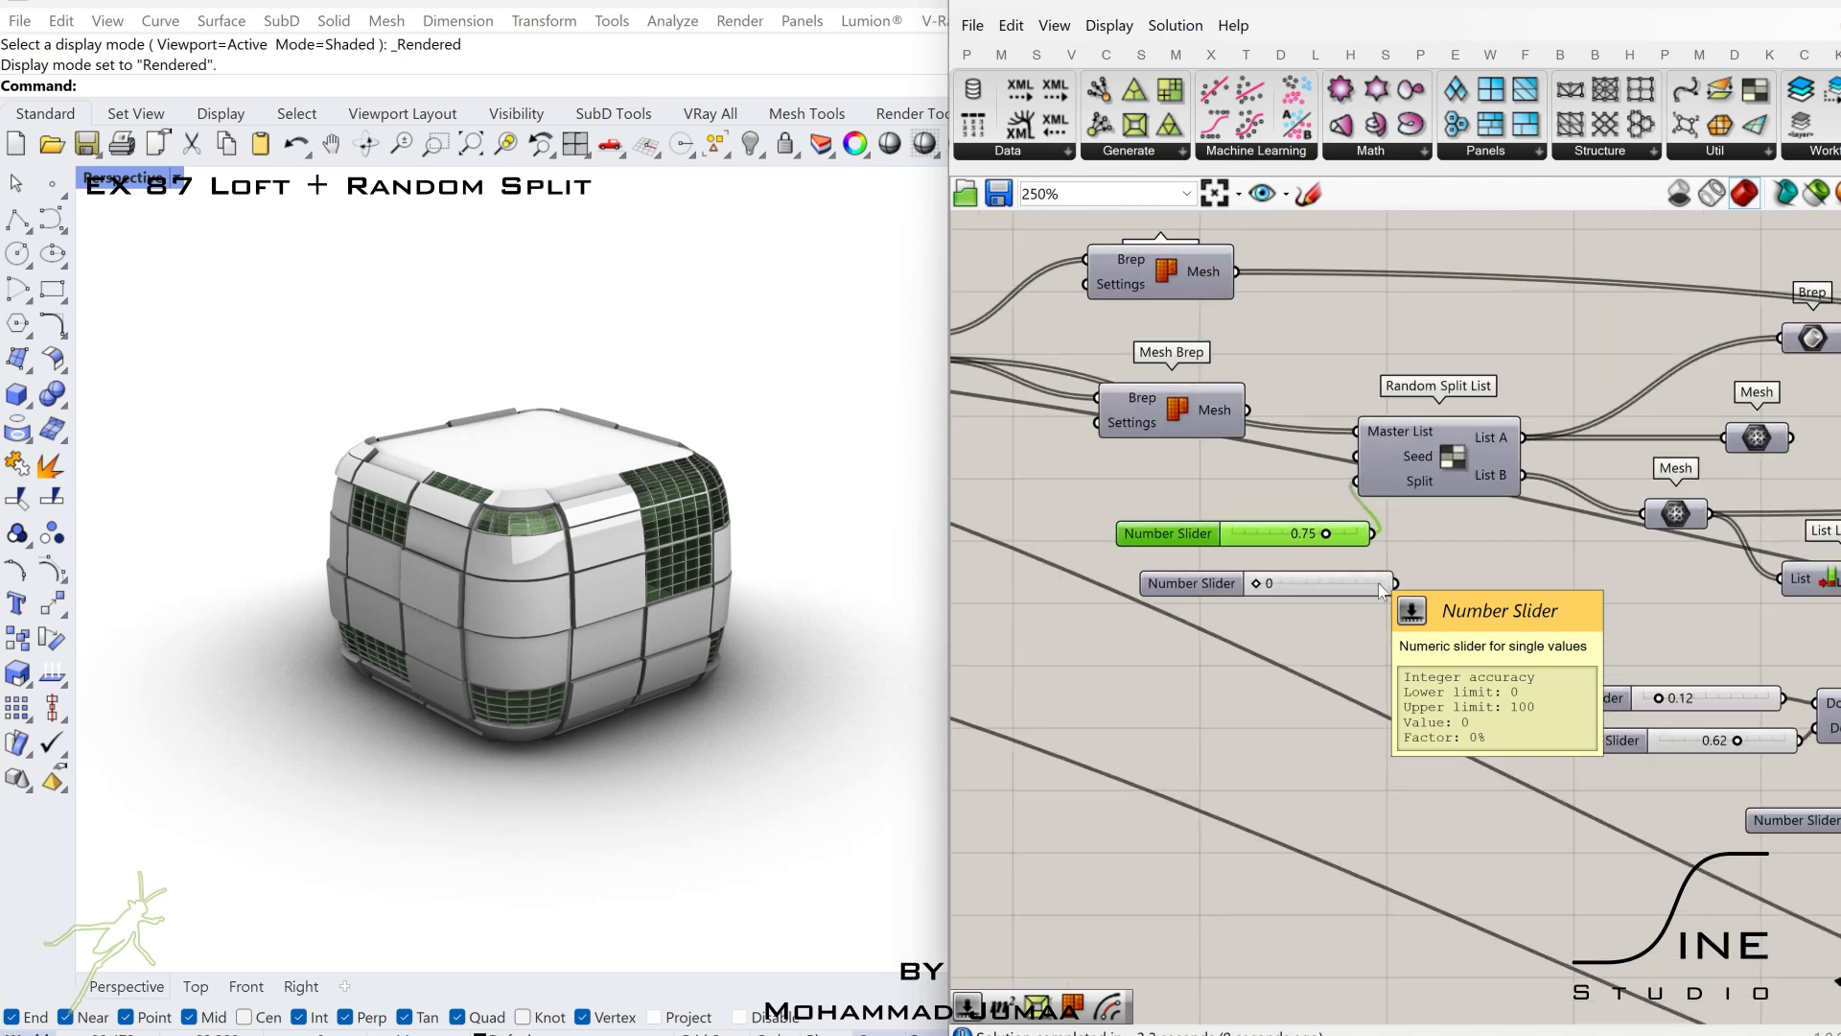
left_click(1252, 605)
left_click_drag(1279, 604, 1366, 447)
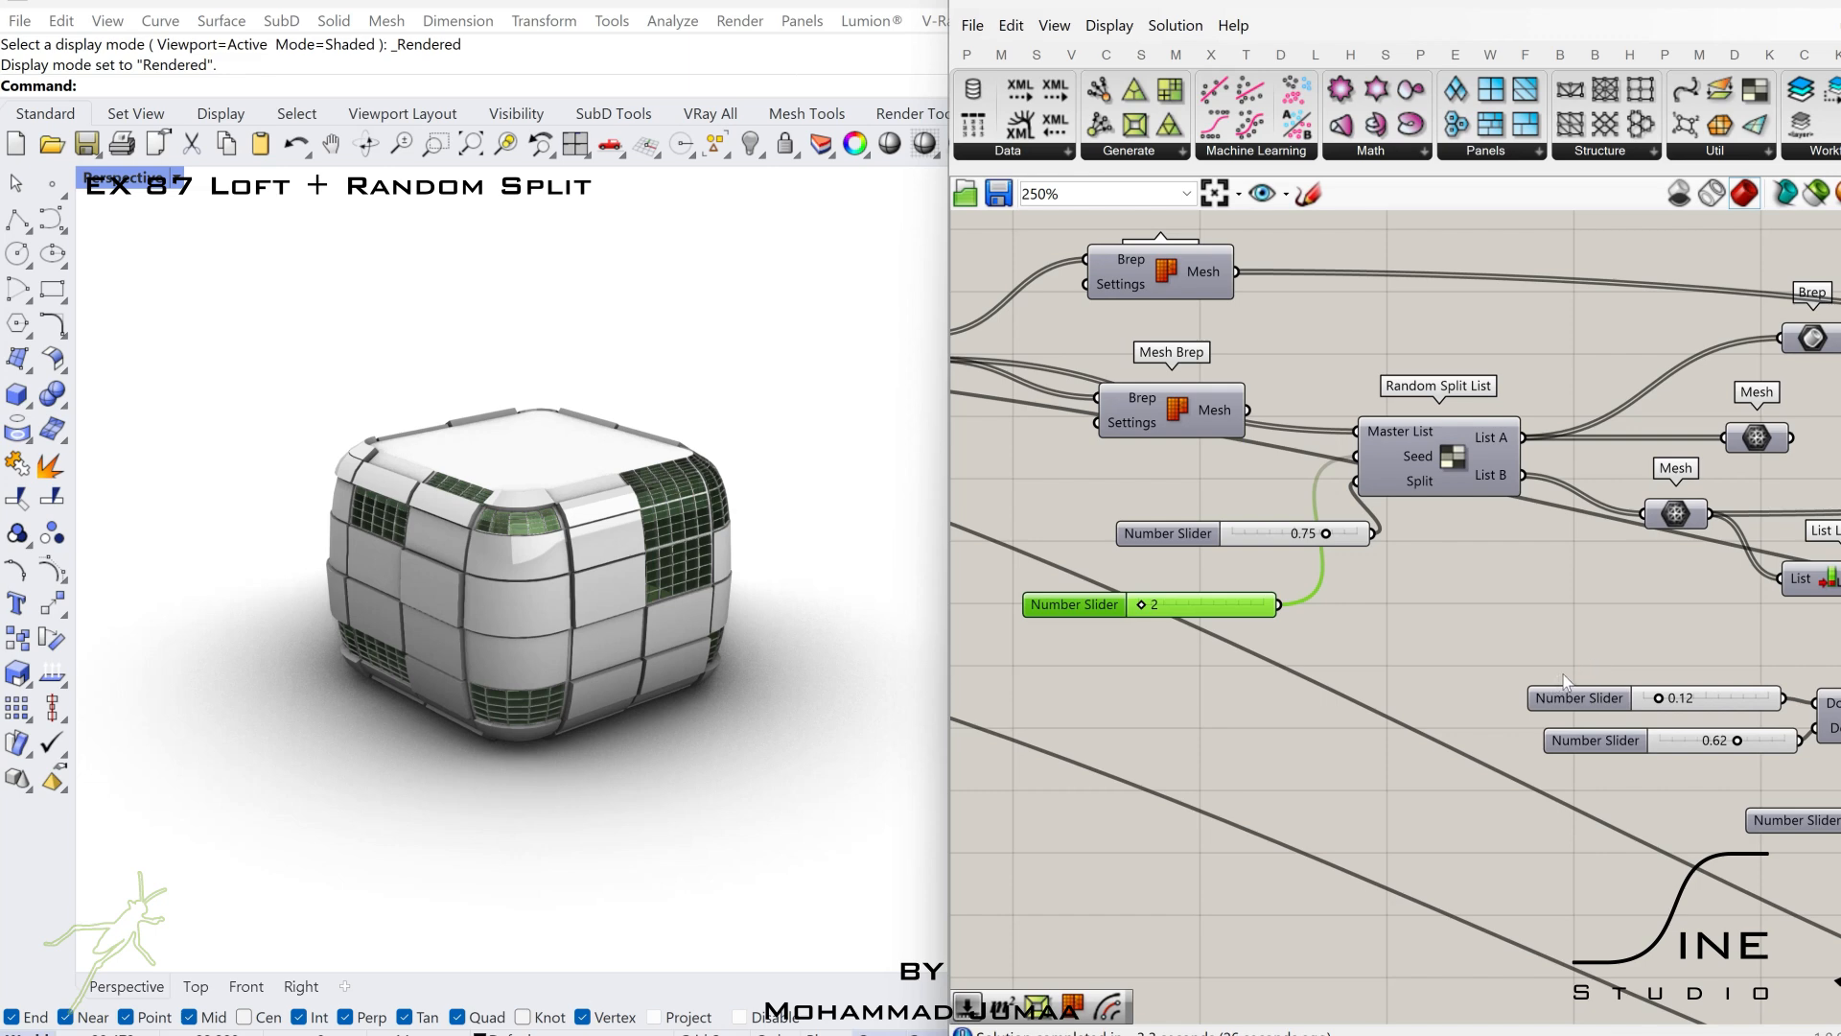
Vary the slider near the Area centroid that feeds the Rotate components' angle.
scroll(1557, 679, "down", 2)
right_click_drag(1559, 683, 1227, 609)
right_click_drag(1827, 699, 1132, 609)
scroll(1497, 561, "up", 6)
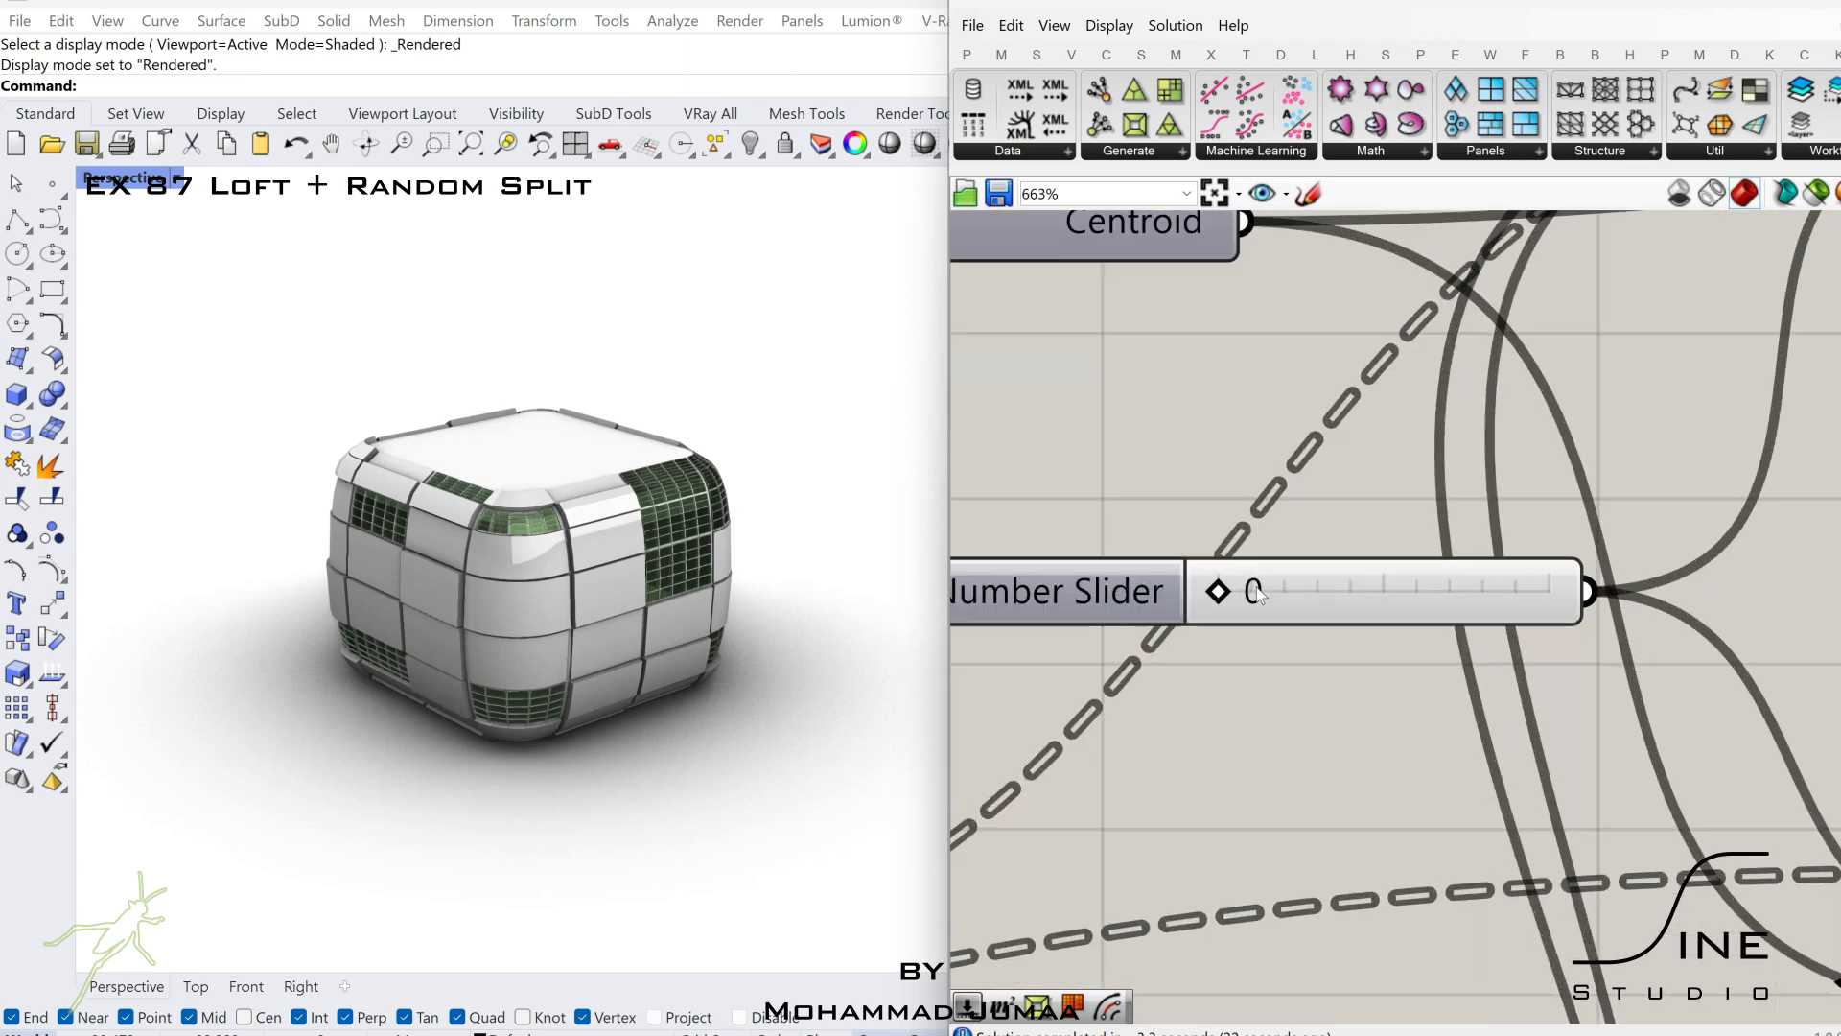
left_click_drag(1207, 593, 1227, 597)
mouse_move(1252, 595)
left_mouse_down()
mouse_move(1333, 594)
mouse_move(1223, 594)
left_mouse_up()
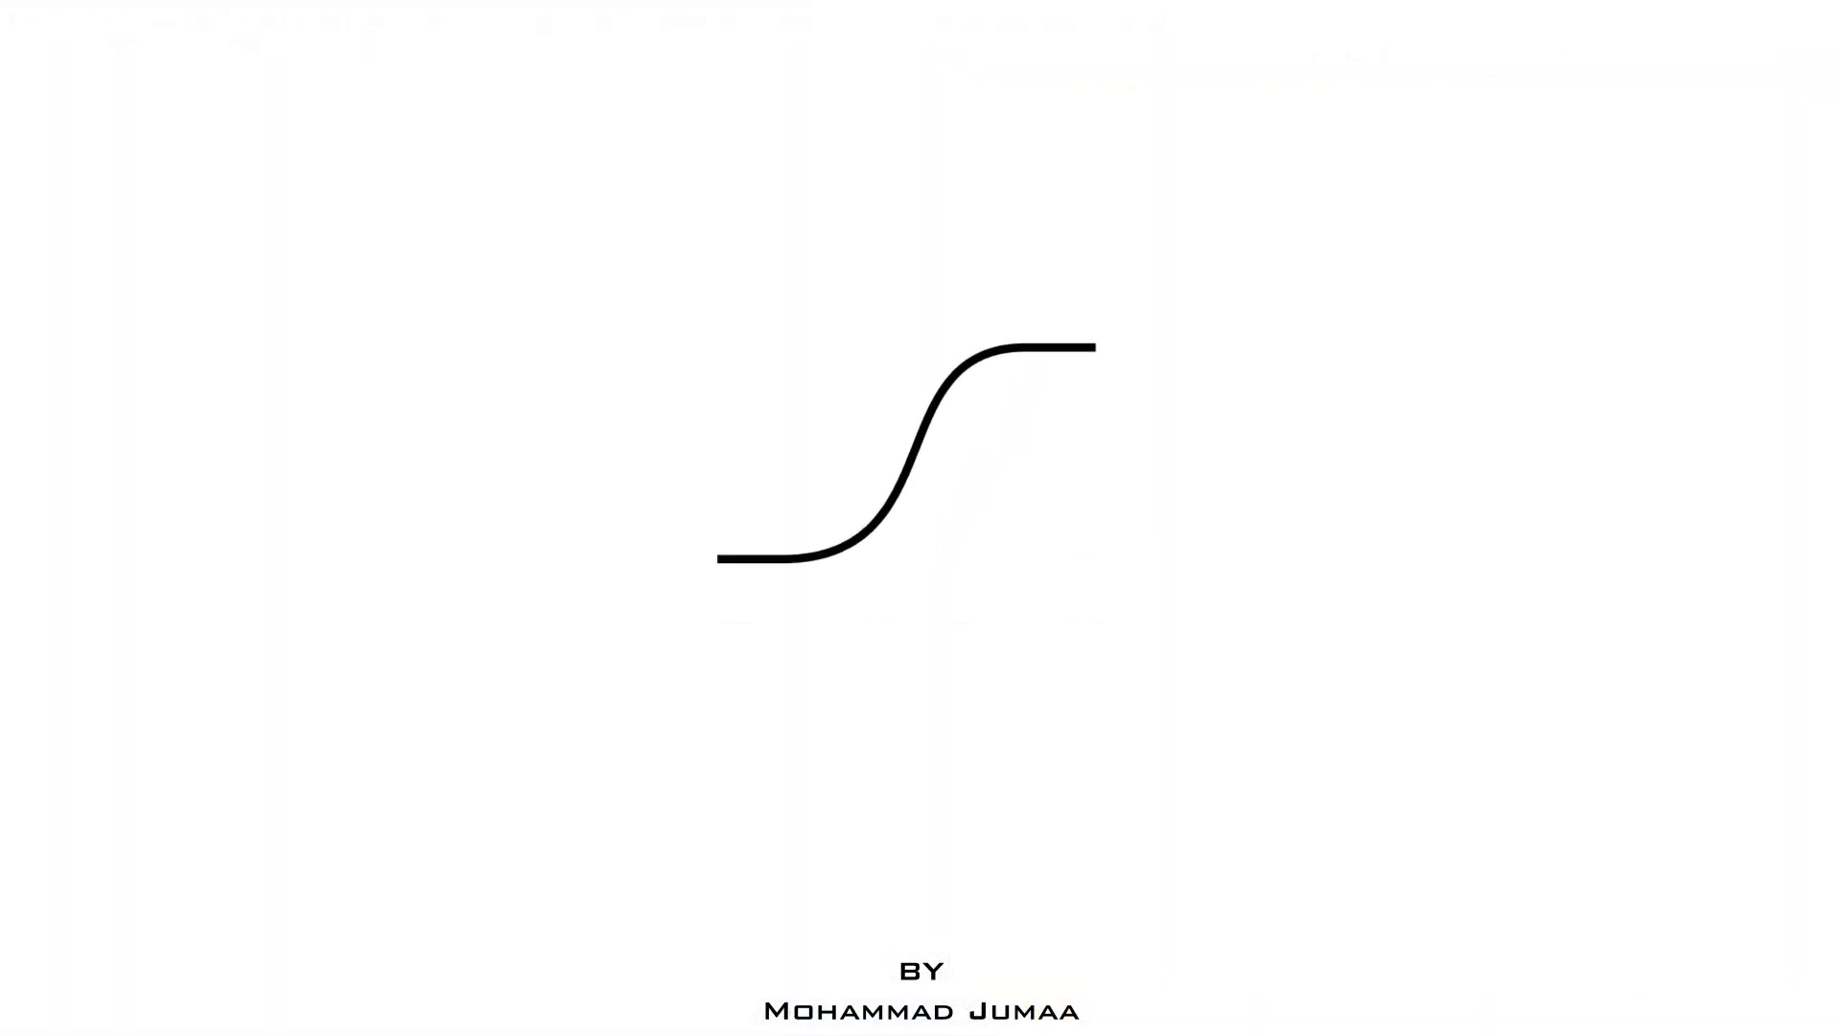